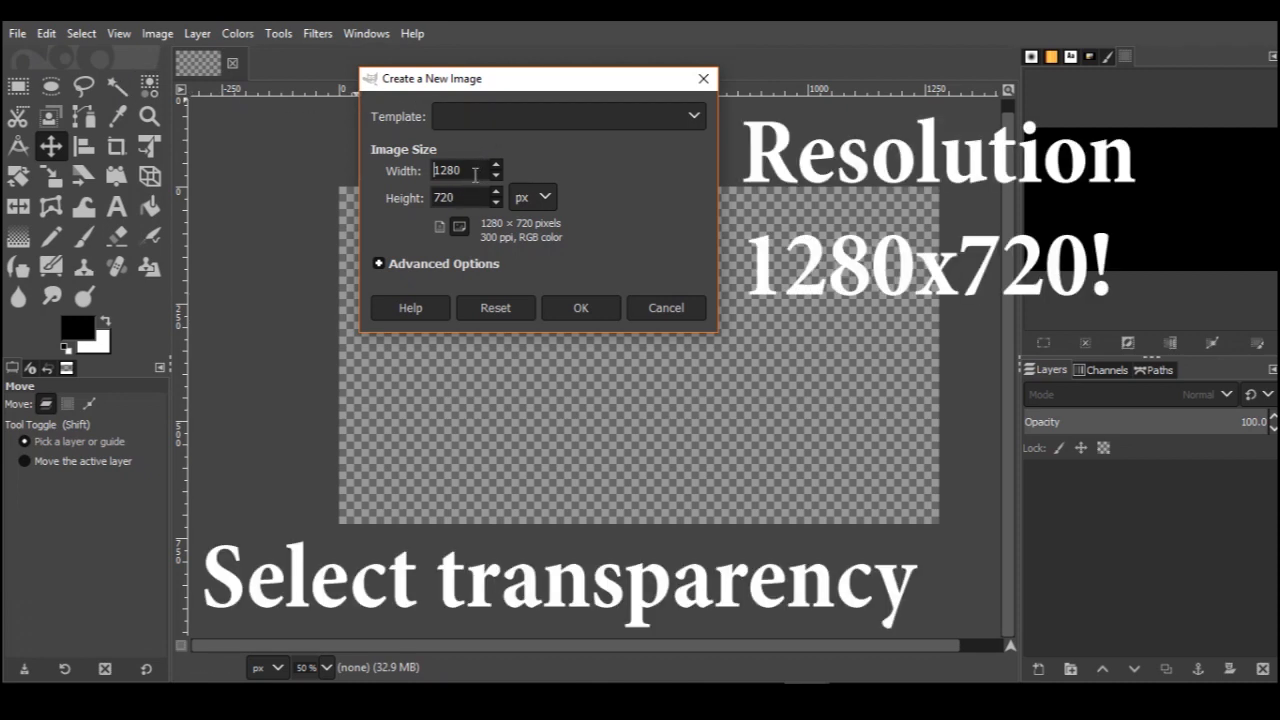
Create a new 1280 × 720 px image filled with transparency
{"action": "left_click", "coordinate": [378, 264]}
{"action": "left_click", "coordinate": [519, 506]}
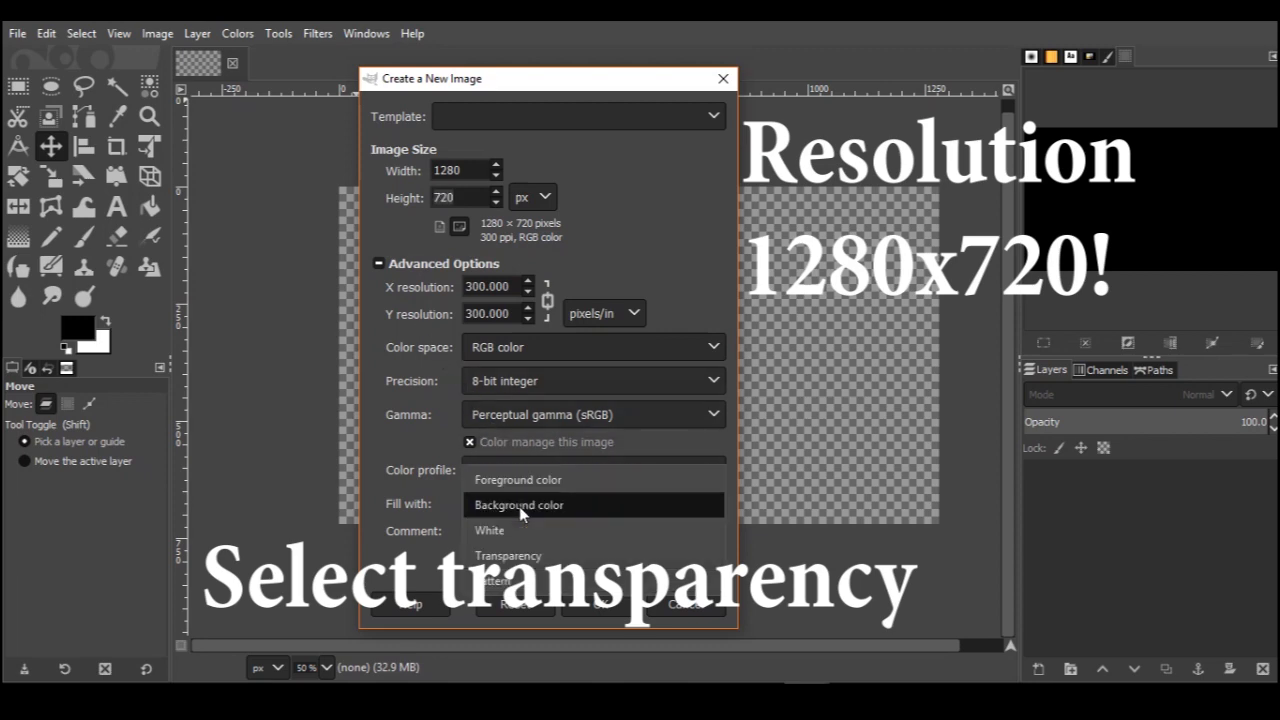
{"action": "left_click", "coordinate": [512, 557]}
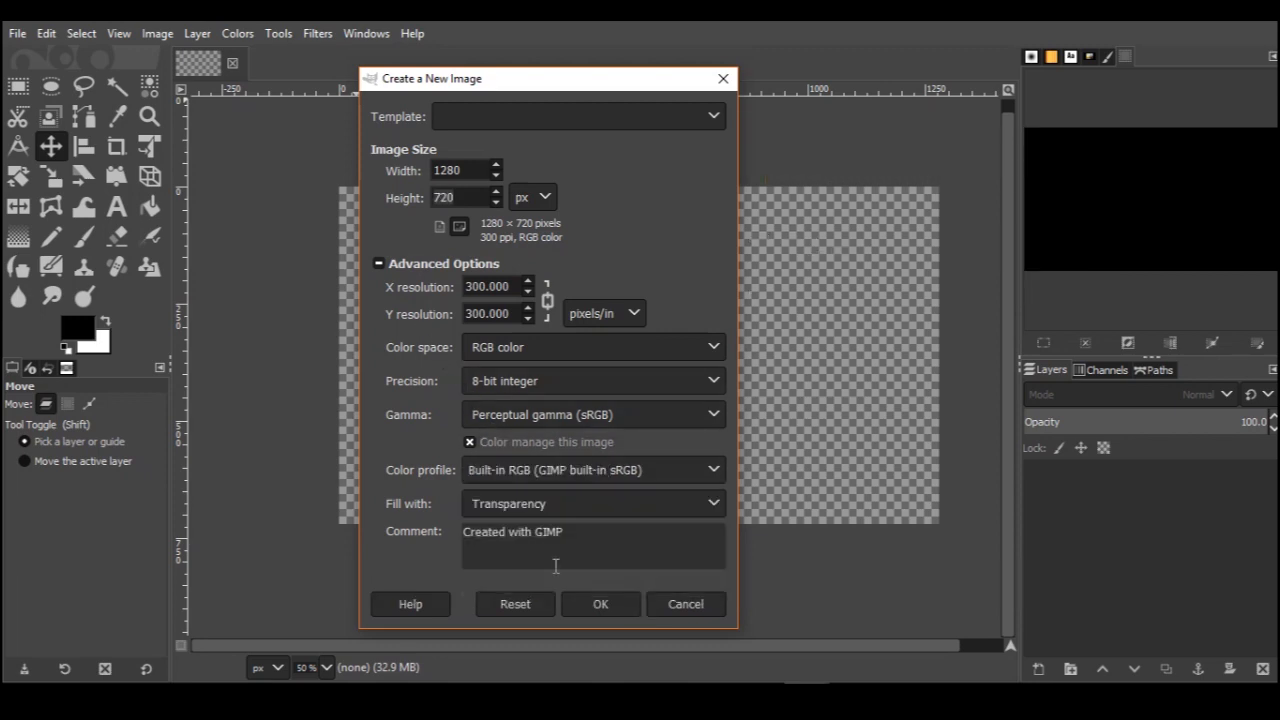
{"action": "left_click", "coordinate": [593, 604]}
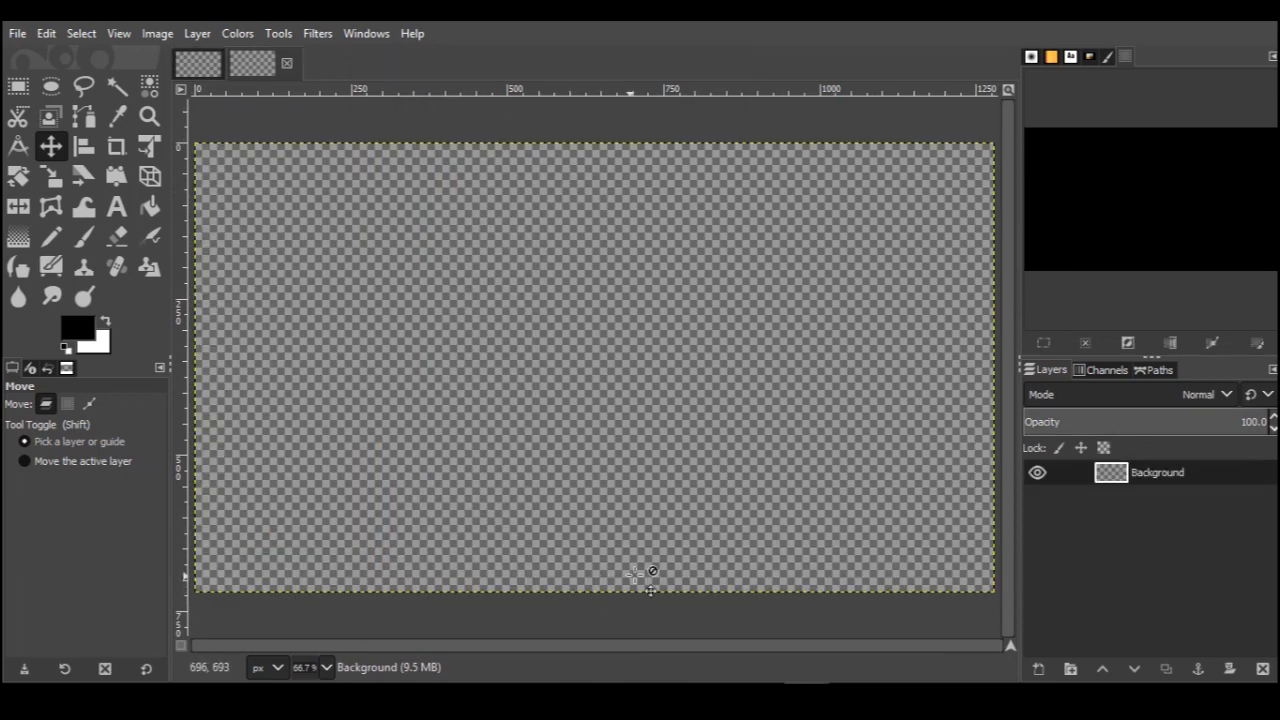
{"action": "scroll", "coordinate": [630, 466], "scroll_direction": "down", "scroll_amount": 1}
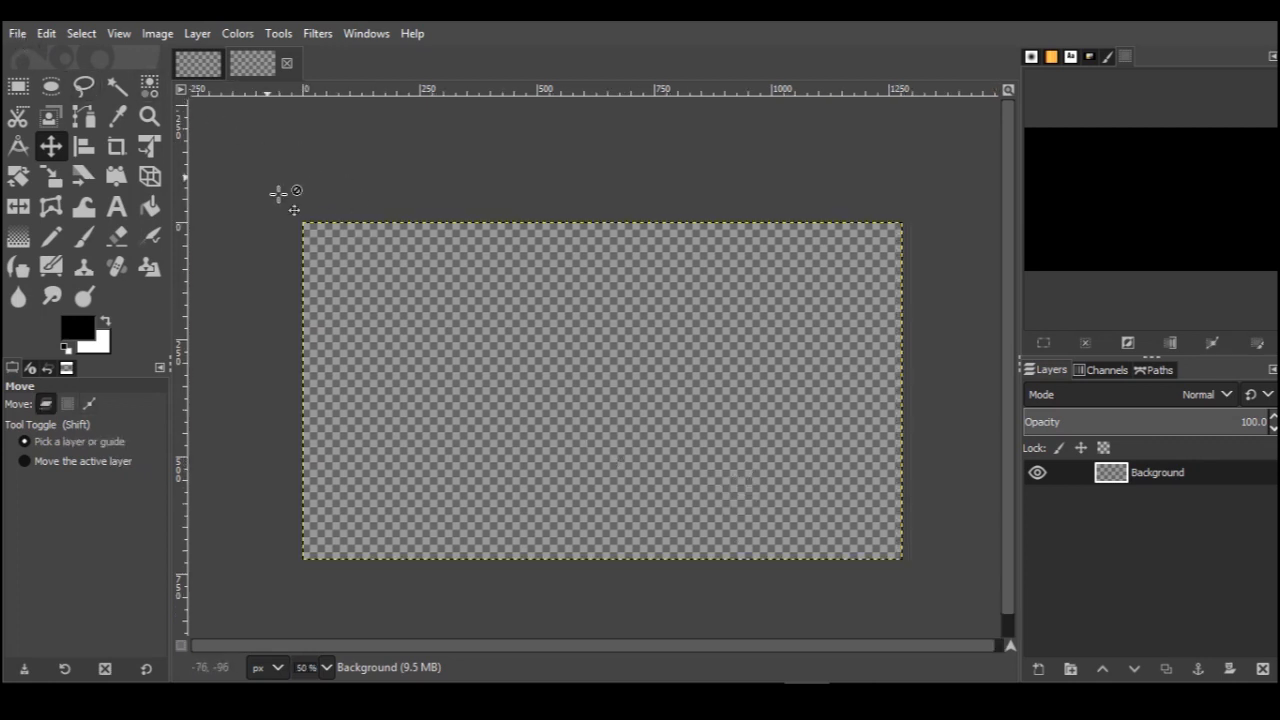
Import the woman-3057294_960_720 photo from the video reikiami folder as a new layer
{"action": "left_click", "coordinate": [168, 699]}
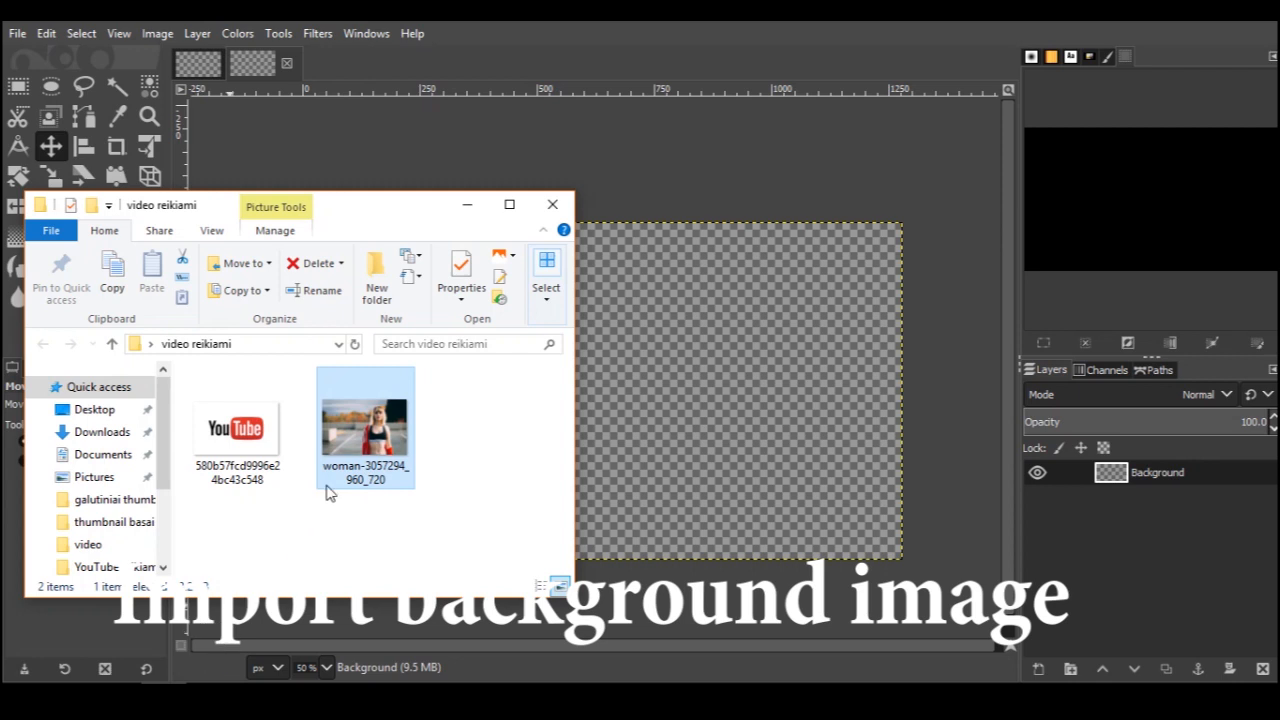
{"action": "left_click_drag", "start_coordinate": [355, 445], "coordinate": [888, 510]}
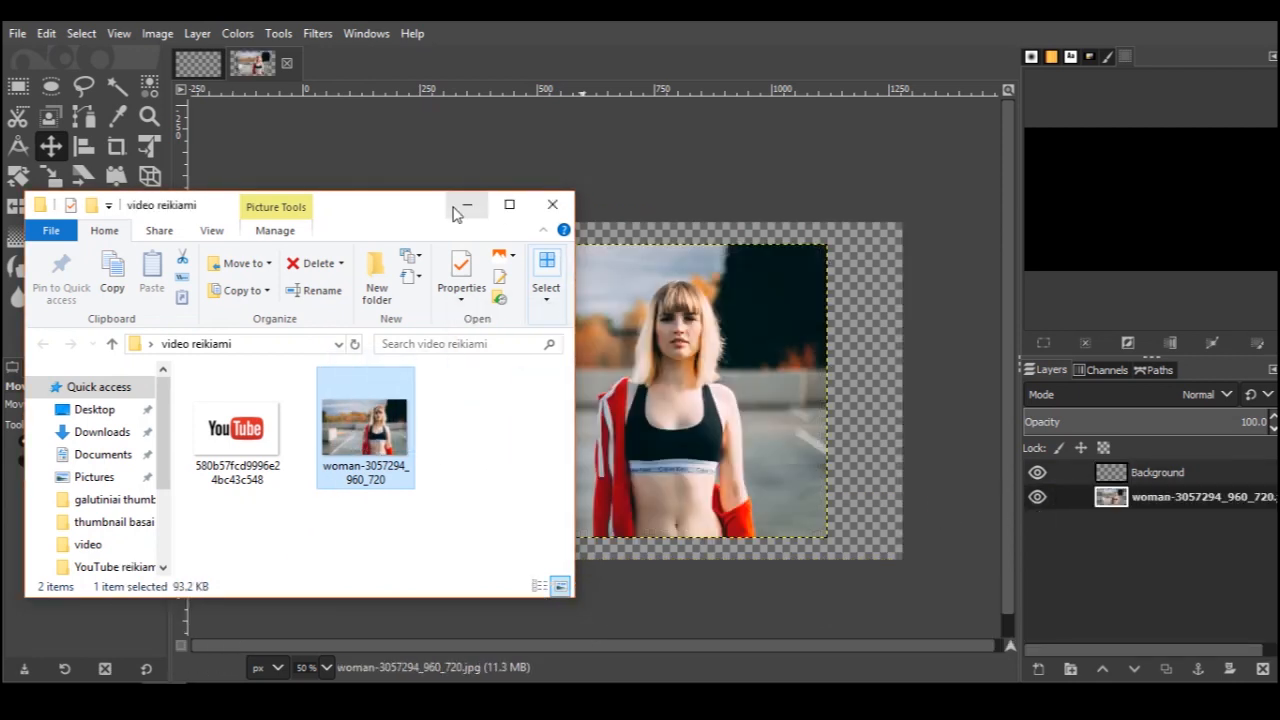
{"action": "left_click", "coordinate": [466, 205]}
Scale the photo layer to a width of 1280 px with its aspect ratio kept
{"action": "left_click", "coordinate": [50, 176]}
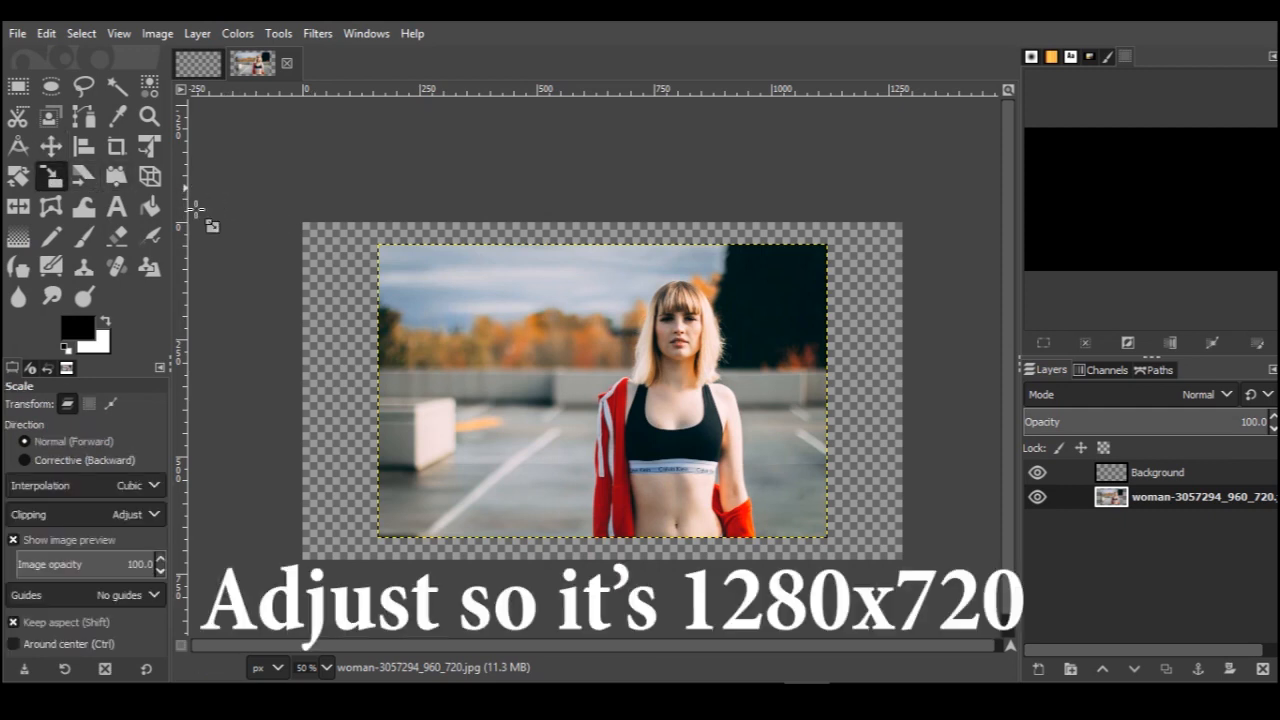
{"action": "left_click", "coordinate": [390, 262]}
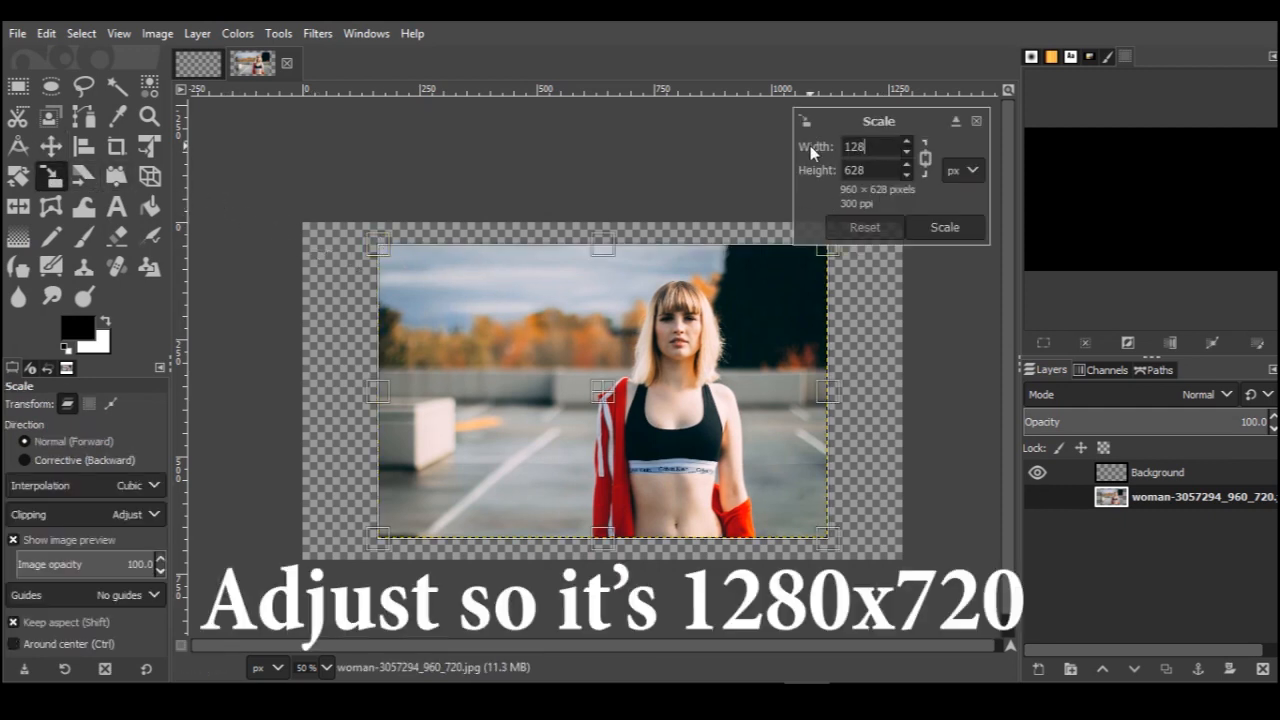
{"action": "key", "text": "Tab"}
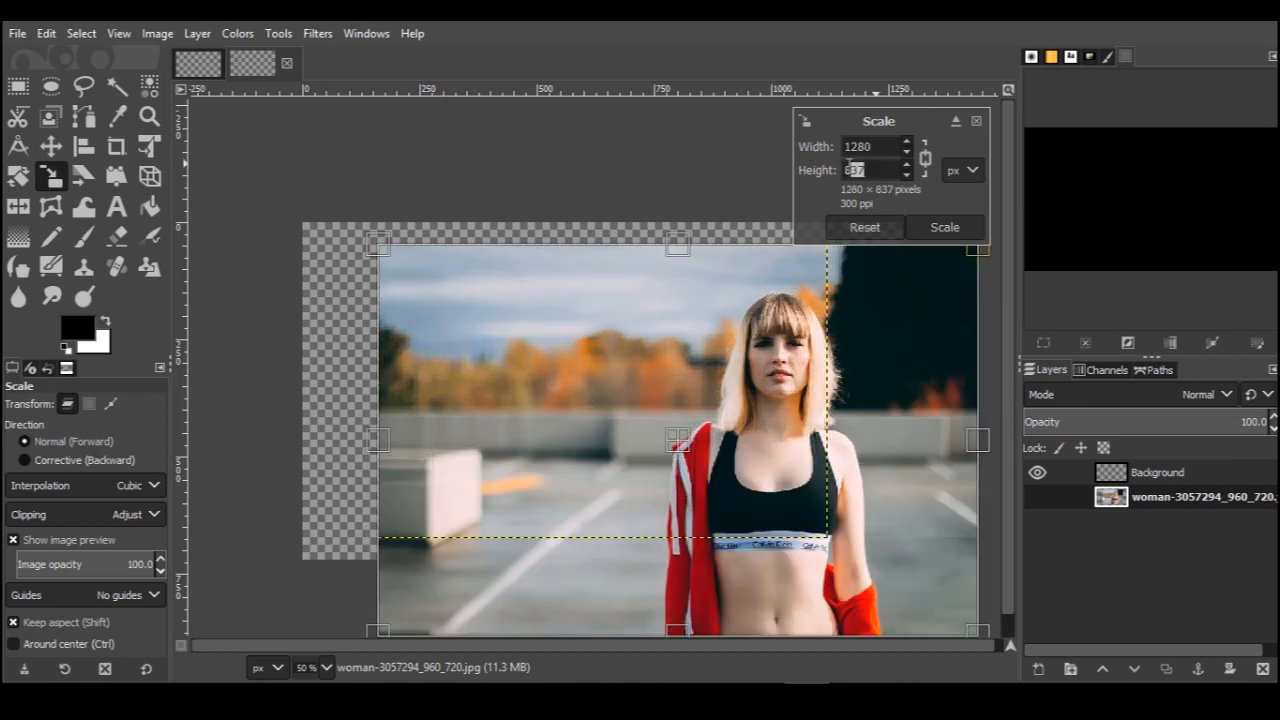
{"action": "type", "text": "720"}
{"action": "key", "text": "Tab"}
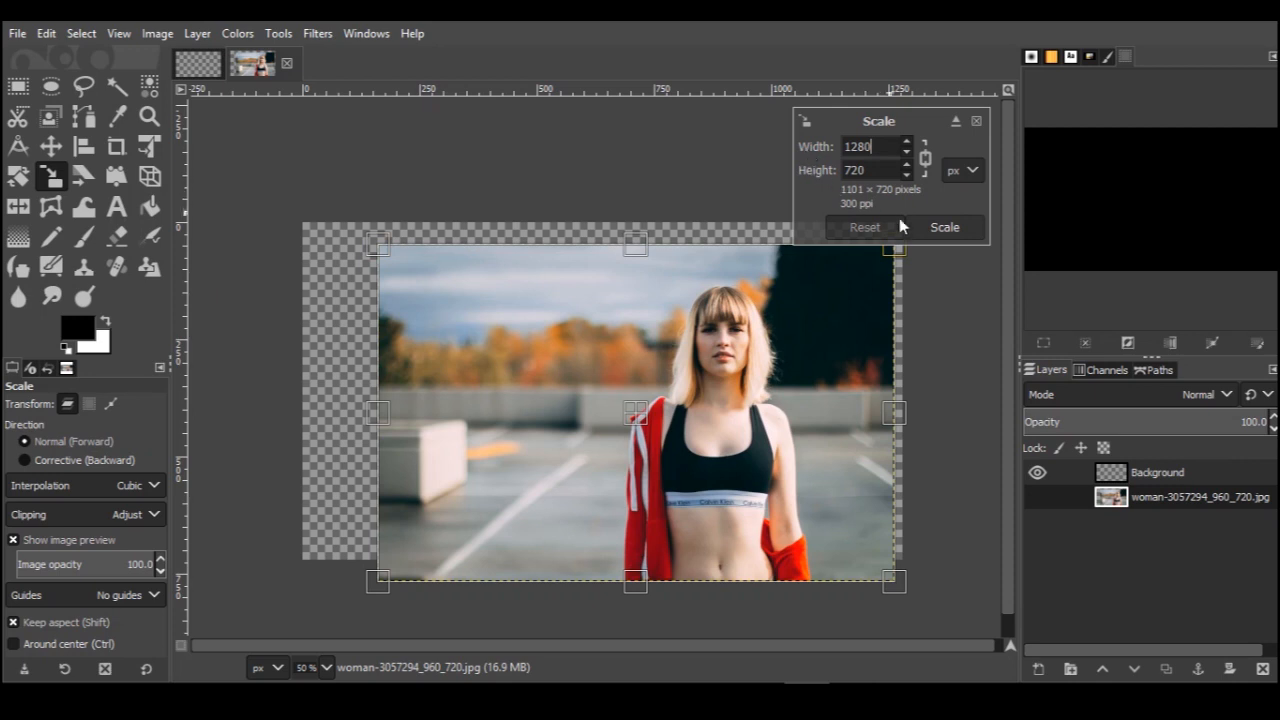
{"action": "left_click", "coordinate": [935, 228]}
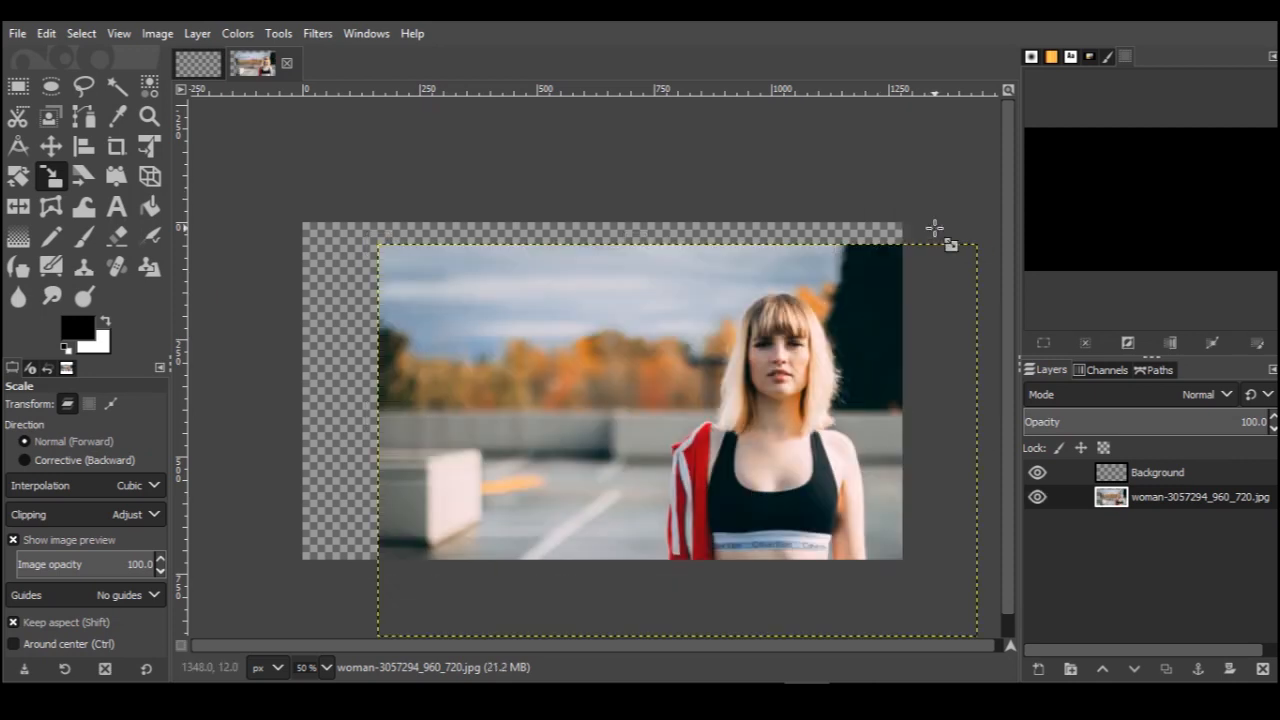
Move the scaled photo so it covers the whole canvas, and duplicate its layer
{"action": "left_click", "coordinate": [51, 147]}
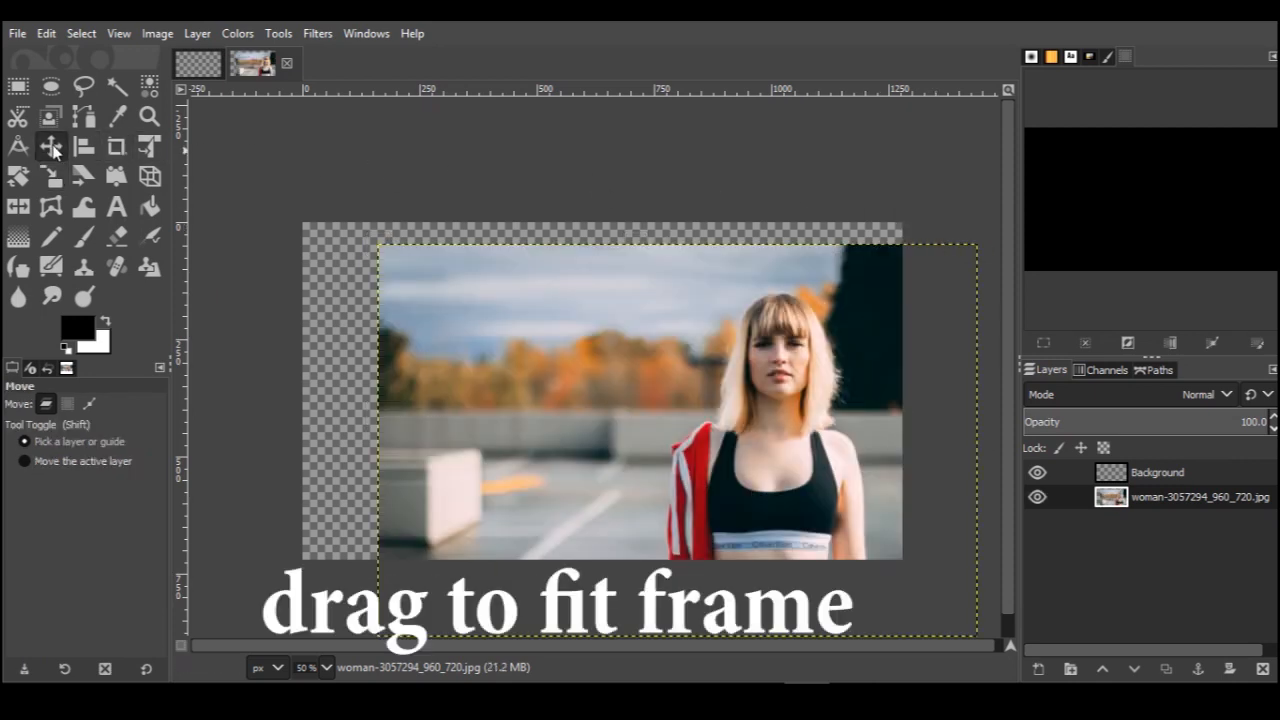
{"action": "left_click_drag", "start_coordinate": [473, 292], "coordinate": [398, 242]}
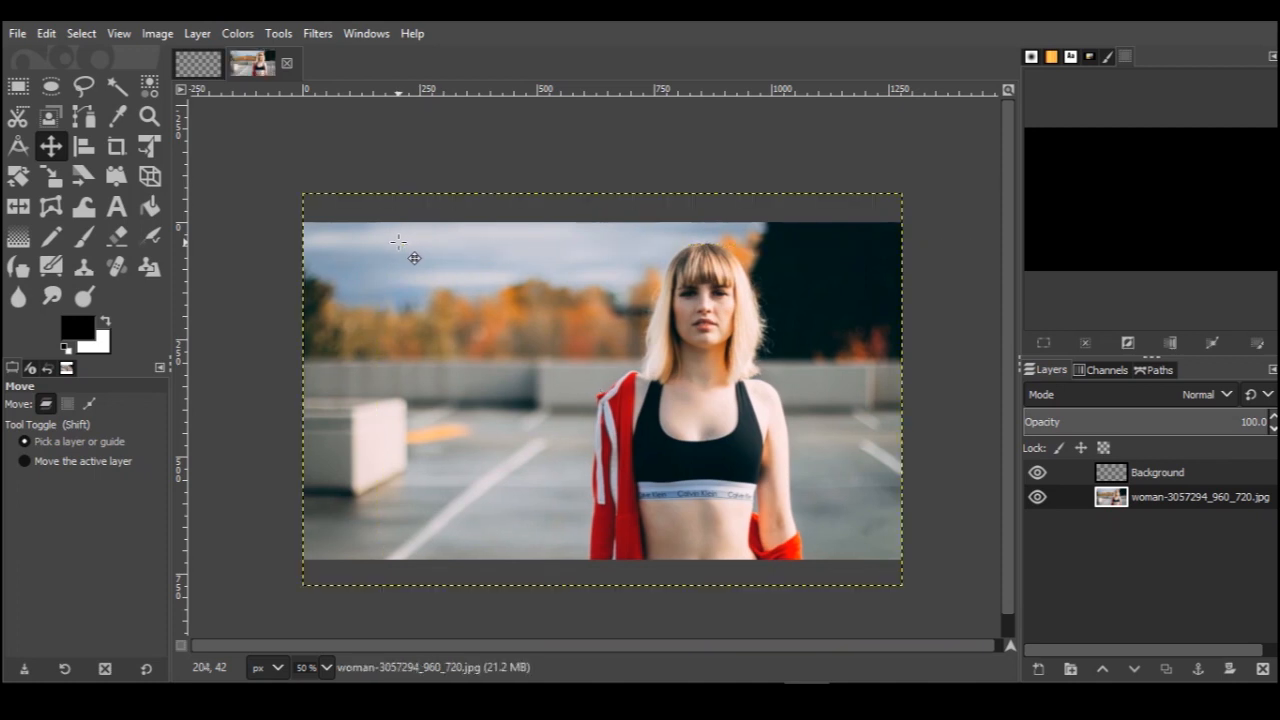
{"action": "left_click", "coordinate": [1114, 500]}
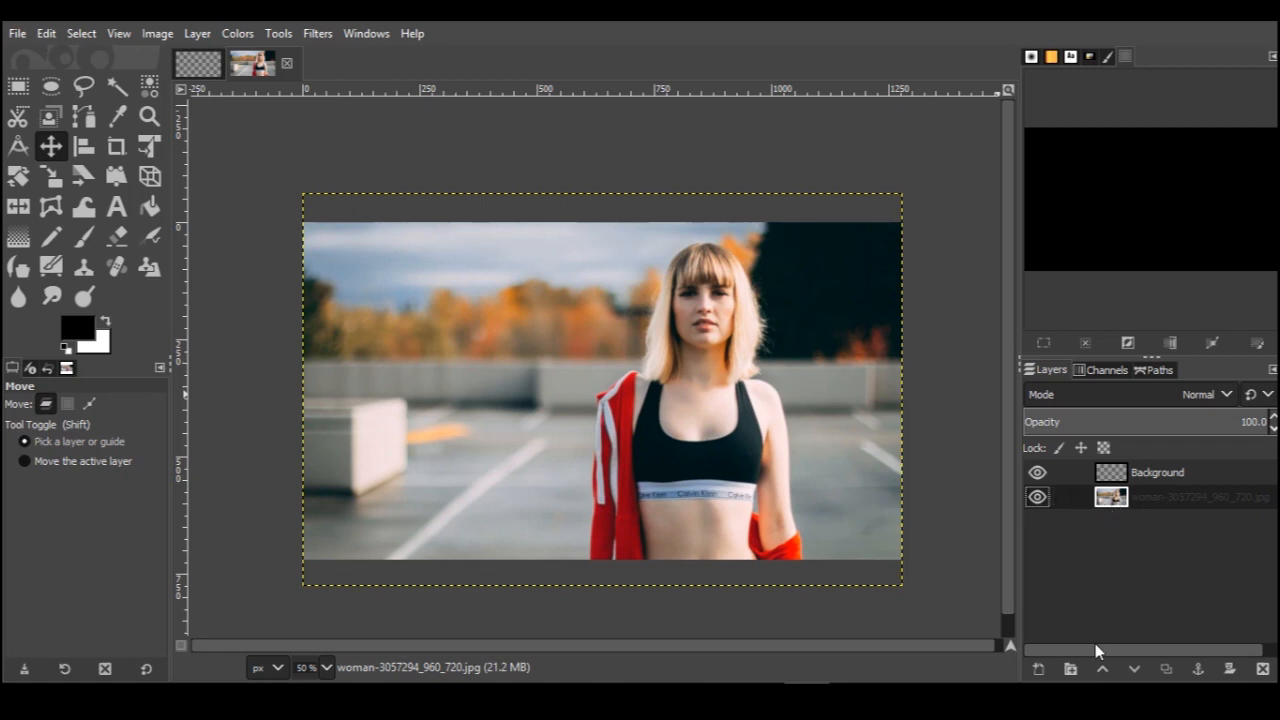
{"action": "left_click", "coordinate": [1166, 669]}
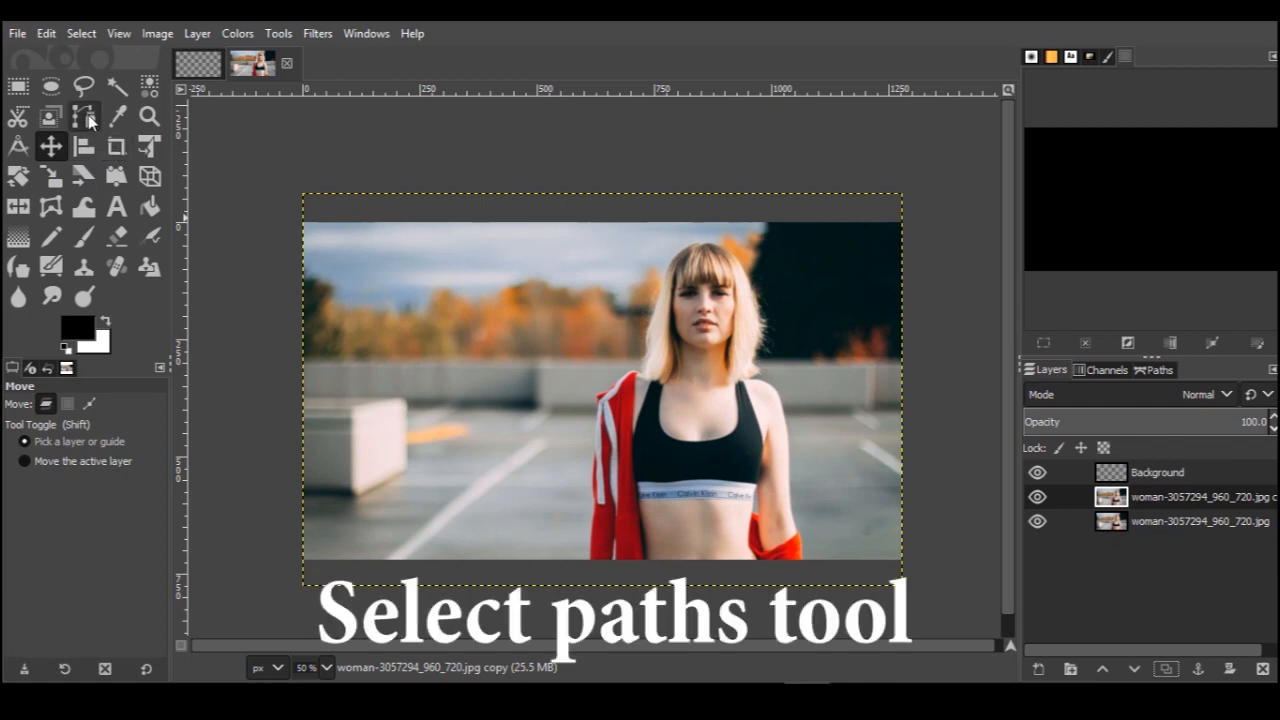
Start a path at the photo's lower edge and trace the outer edge of the red jacket up to the shoulder
{"action": "left_click", "coordinate": [87, 117]}
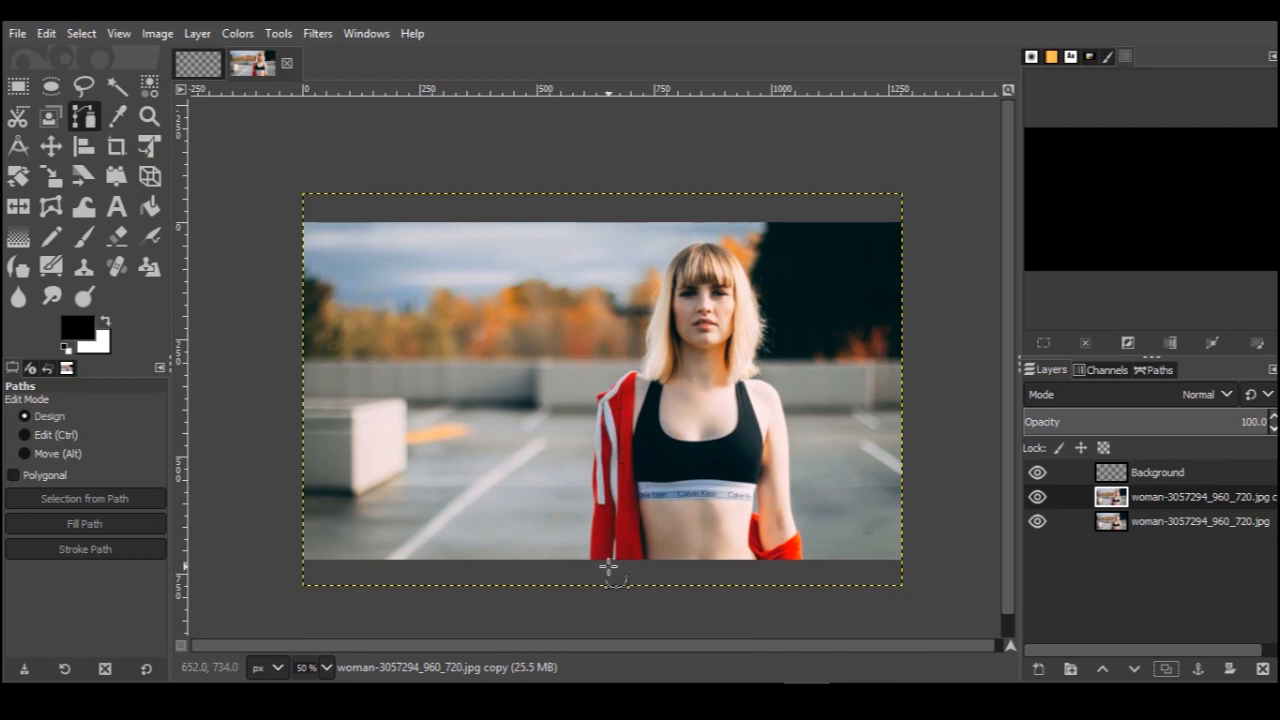
{"action": "scroll", "coordinate": [608, 567], "scroll_direction": "up", "scroll_amount": 2}
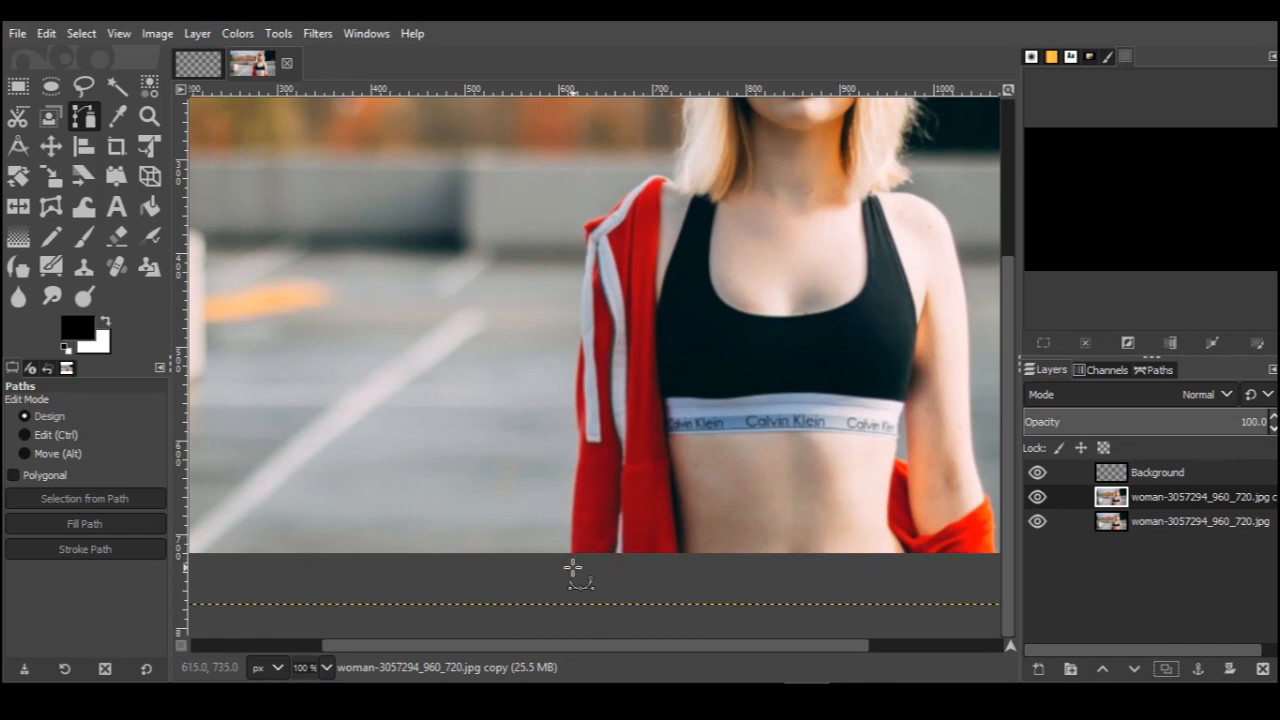
{"action": "scroll", "coordinate": [573, 568], "scroll_direction": "up", "scroll_amount": 2}
{"action": "left_click", "coordinate": [568, 531]}
{"action": "left_click", "coordinate": [572, 477]}
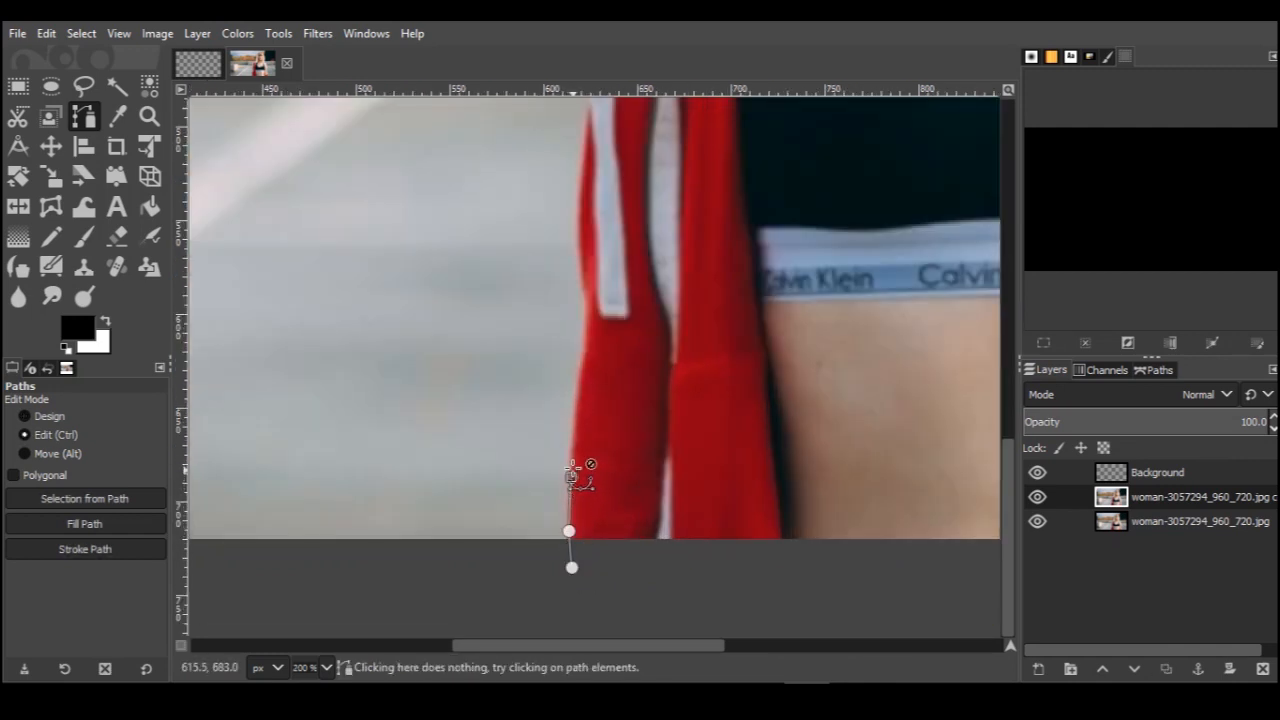
{"action": "scroll", "coordinate": [579, 466], "scroll_direction": "up", "scroll_amount": 1}
{"action": "left_click", "coordinate": [576, 412]}
{"action": "left_click", "coordinate": [583, 354]}
{"action": "left_click", "coordinate": [588, 311]}
{"action": "left_click", "coordinate": [593, 273]}
{"action": "left_click", "coordinate": [598, 234]}
{"action": "left_click", "coordinate": [589, 200]}
{"action": "left_click_drag", "start_coordinate": [589, 200], "coordinate": [558, 528]}
{"action": "left_click", "coordinate": [554, 469]}
{"action": "left_click", "coordinate": [569, 194]}
{"action": "left_click", "coordinate": [569, 132]}
{"action": "left_click_drag", "start_coordinate": [569, 132], "coordinate": [544, 313]}
{"action": "left_click", "coordinate": [550, 265]}
{"action": "left_click", "coordinate": [552, 248]}
{"action": "left_click", "coordinate": [562, 172]}
{"action": "left_click", "coordinate": [551, 157]}
{"action": "left_click", "coordinate": [496, 225]}
{"action": "left_click", "coordinate": [515, 219]}
{"action": "left_click", "coordinate": [535, 213]}
{"action": "left_click", "coordinate": [551, 208]}
{"action": "left_click", "coordinate": [560, 198]}
{"action": "left_click", "coordinate": [574, 185]}
{"action": "left_click", "coordinate": [586, 170]}
{"action": "left_click", "coordinate": [610, 149]}
{"action": "left_click", "coordinate": [567, 207]}
{"action": "left_click", "coordinate": [577, 216]}
{"action": "left_click", "coordinate": [587, 219]}
{"action": "scroll", "coordinate": [626, 181], "scroll_direction": "down", "scroll_amount": 1}
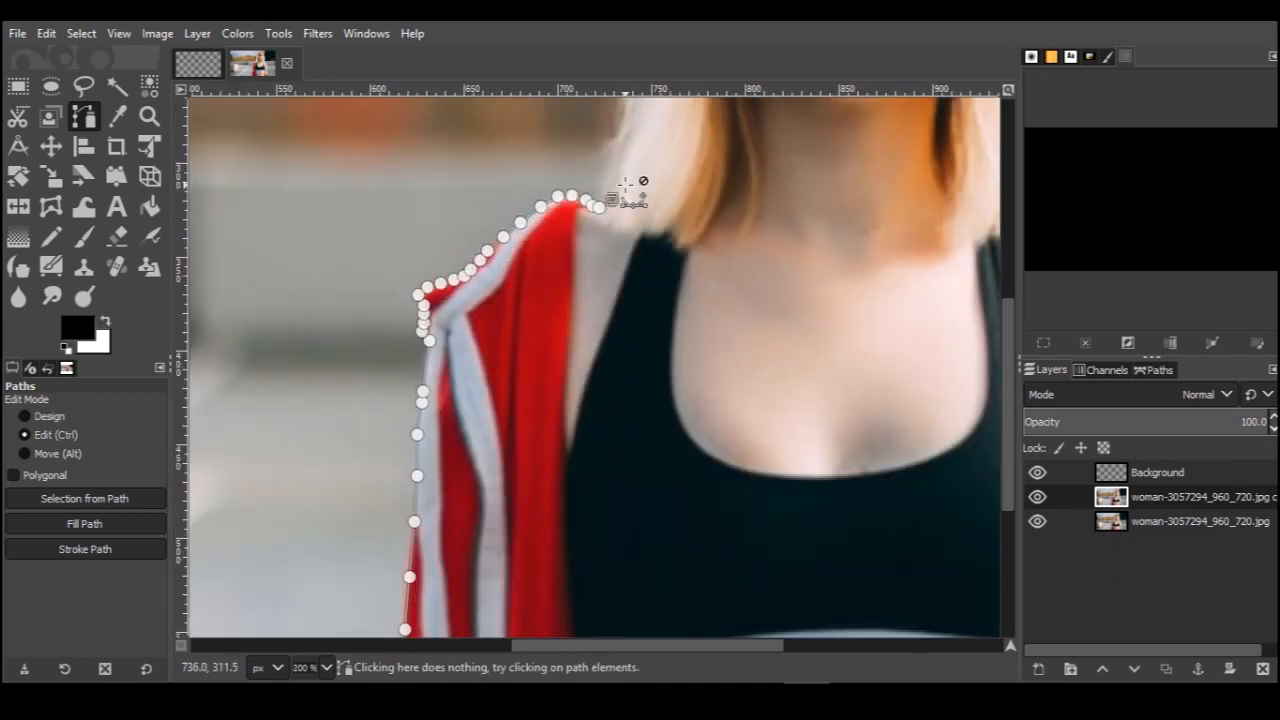
Continue the path from the jacket shoulder along the outer edge of the hair to the crown of the head
{"action": "scroll", "coordinate": [626, 181], "scroll_direction": "up", "scroll_amount": 1}
{"action": "left_click_drag", "start_coordinate": [624, 184], "coordinate": [614, 272]}
{"action": "left_click", "coordinate": [597, 295]}
{"action": "left_click", "coordinate": [601, 272]}
{"action": "left_click", "coordinate": [591, 302]}
{"action": "left_click", "coordinate": [594, 278]}
{"action": "left_click", "coordinate": [599, 255]}
{"action": "left_click", "coordinate": [606, 230]}
{"action": "left_click", "coordinate": [615, 207]}
{"action": "left_click", "coordinate": [626, 177]}
{"action": "left_click", "coordinate": [636, 149]}
{"action": "left_click", "coordinate": [643, 125]}
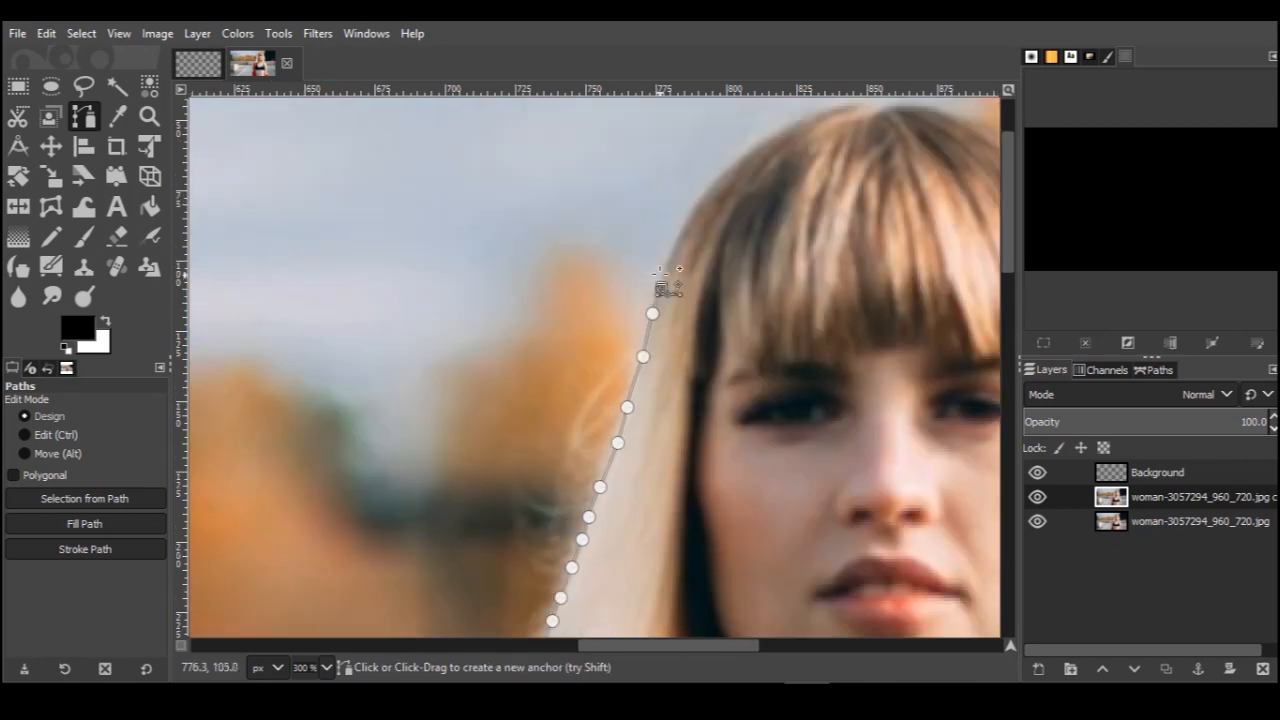
{"action": "left_click", "coordinate": [674, 248]}
{"action": "left_click", "coordinate": [698, 204]}
{"action": "left_click", "coordinate": [732, 167]}
{"action": "left_click", "coordinate": [771, 137]}
{"action": "left_click", "coordinate": [825, 113]}
{"action": "left_click_drag", "start_coordinate": [834, 106], "coordinate": [736, 169]}
Trace the path from the crown down the other side of the hair to the bare shoulder
{"action": "left_click", "coordinate": [774, 169]}
{"action": "left_click", "coordinate": [830, 171]}
{"action": "scroll", "coordinate": [677, 205], "scroll_direction": "down", "scroll_amount": 2}
{"action": "scroll", "coordinate": [677, 205], "scroll_direction": "up", "scroll_amount": 2}
{"action": "left_click", "coordinate": [726, 232]}
{"action": "left_click", "coordinate": [759, 289]}
{"action": "left_click", "coordinate": [791, 363]}
{"action": "left_click", "coordinate": [809, 432]}
{"action": "left_click", "coordinate": [818, 484]}
{"action": "left_click", "coordinate": [839, 542]}
{"action": "left_click_drag", "start_coordinate": [825, 570], "coordinate": [851, 322]}
{"action": "left_click", "coordinate": [843, 355]}
{"action": "left_click", "coordinate": [833, 384]}
{"action": "left_click", "coordinate": [825, 416]}
{"action": "left_click", "coordinate": [812, 457]}
{"action": "left_click", "coordinate": [812, 484]}
{"action": "left_click", "coordinate": [824, 500]}
{"action": "left_click", "coordinate": [849, 507]}
Trace the path around the bare shoulder and down the arm and sleeve to the photo's lower edge
{"action": "left_click_drag", "start_coordinate": [808, 548], "coordinate": [540, 475]}
{"action": "left_click", "coordinate": [562, 499]}
{"action": "left_click", "coordinate": [589, 516]}
{"action": "left_click", "coordinate": [606, 530]}
{"action": "left_click", "coordinate": [622, 546]}
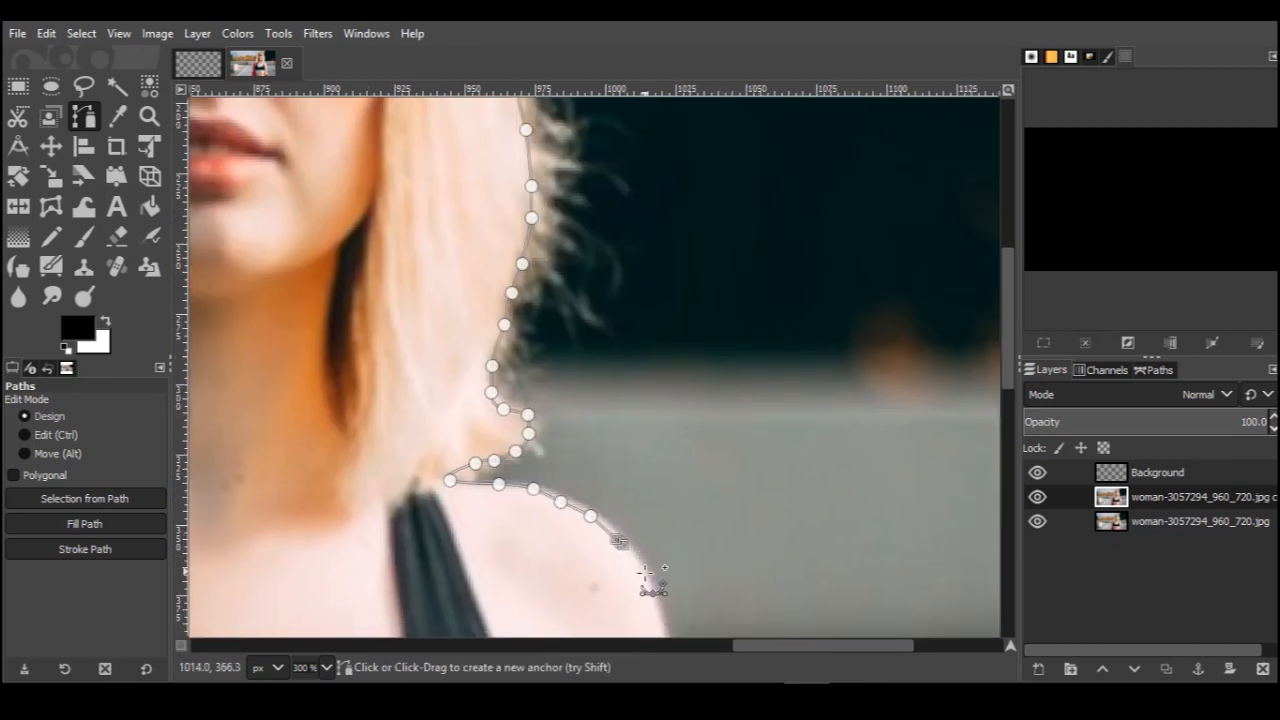
{"action": "left_click_drag", "start_coordinate": [642, 568], "coordinate": [602, 380]}
{"action": "left_click", "coordinate": [596, 387]}
{"action": "left_click", "coordinate": [608, 411]}
{"action": "left_click", "coordinate": [661, 549]}
{"action": "left_click", "coordinate": [661, 588]}
{"action": "left_click_drag", "start_coordinate": [662, 598], "coordinate": [658, 247]}
{"action": "left_click", "coordinate": [660, 268]}
{"action": "left_click", "coordinate": [660, 304]}
{"action": "left_click", "coordinate": [662, 338]}
{"action": "left_click", "coordinate": [663, 374]}
{"action": "left_click", "coordinate": [671, 412]}
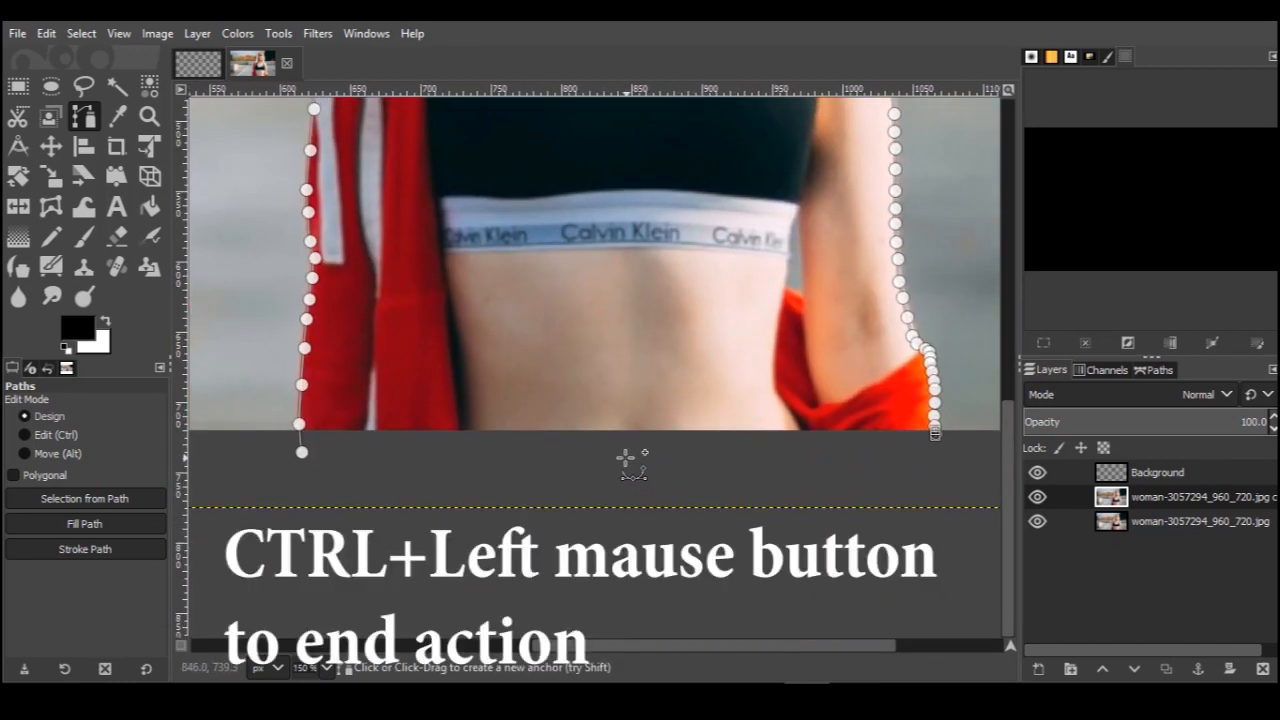
Close the path below the photo's lower edge and convert it to a selection
{"action": "left_click", "coordinate": [625, 457]}
{"action": "left_click", "coordinate": [498, 455]}
{"action": "left_click", "coordinate": [409, 452]}
{"action": "left_click", "coordinate": [301, 453], "text": "ctrl"}
{"action": "scroll", "coordinate": [514, 349], "scroll_direction": "down", "scroll_amount": 1}
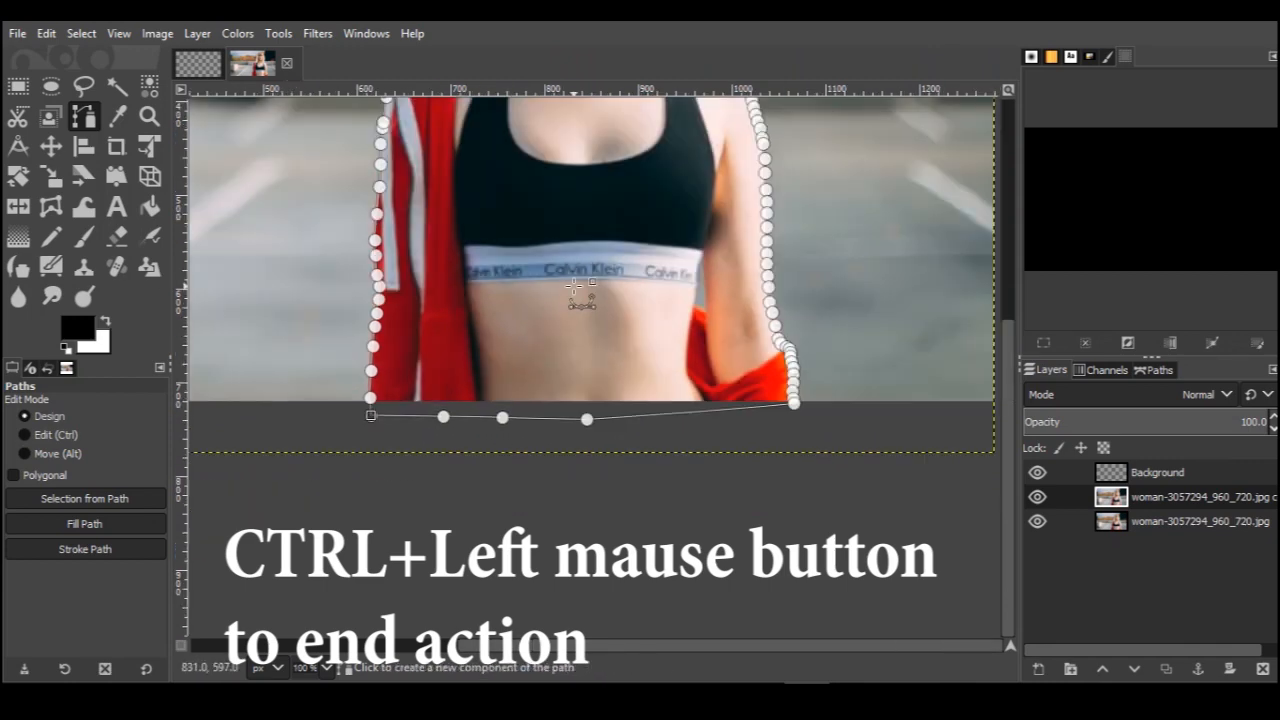
{"action": "scroll", "coordinate": [572, 400], "scroll_direction": "up", "scroll_amount": 4}
{"action": "scroll", "coordinate": [569, 482], "scroll_direction": "down", "scroll_amount": 1}
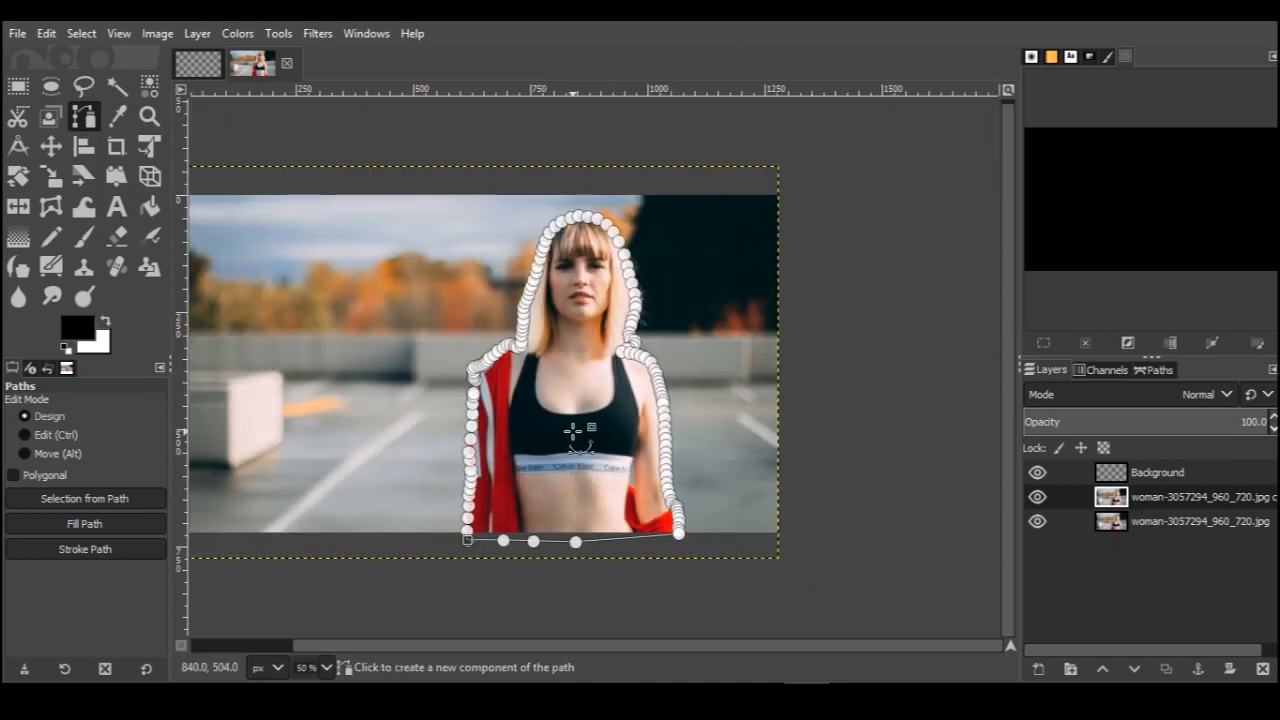
{"action": "key", "text": "Return"}
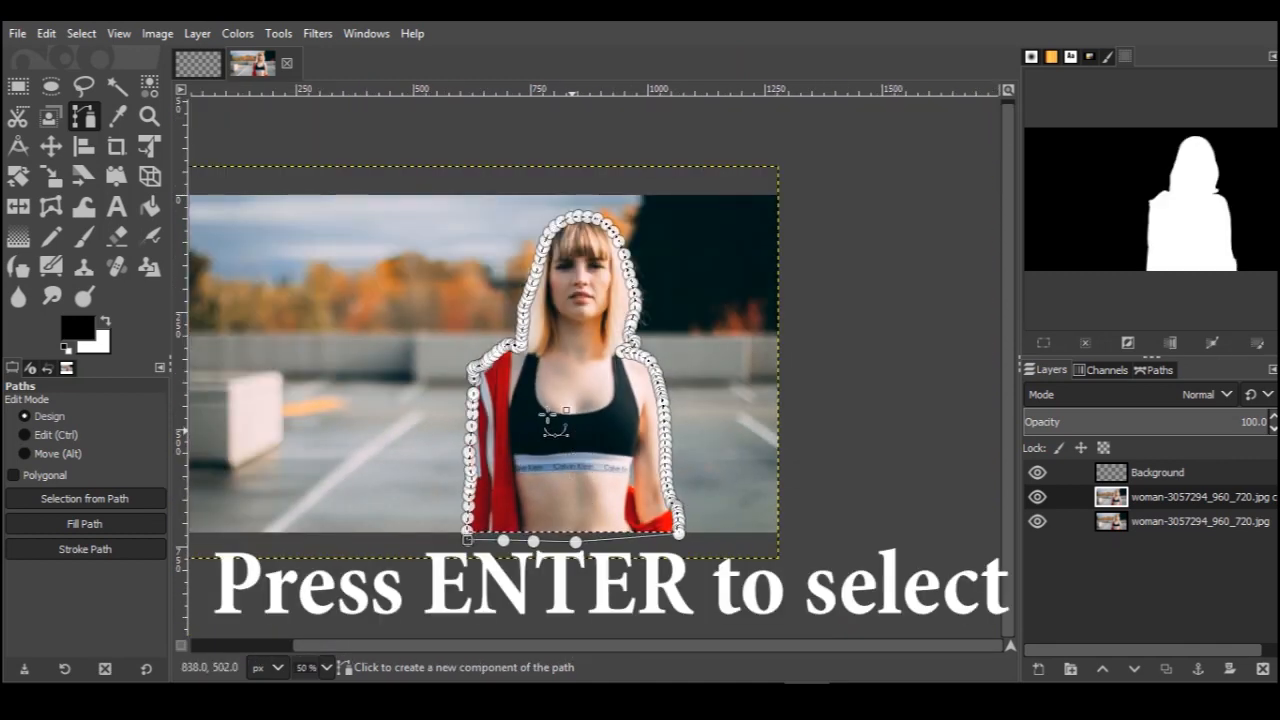
Clear everything outside the woman on the copied layer using an inverted selection, and hide the original photo layer
{"action": "left_click", "coordinate": [75, 34]}
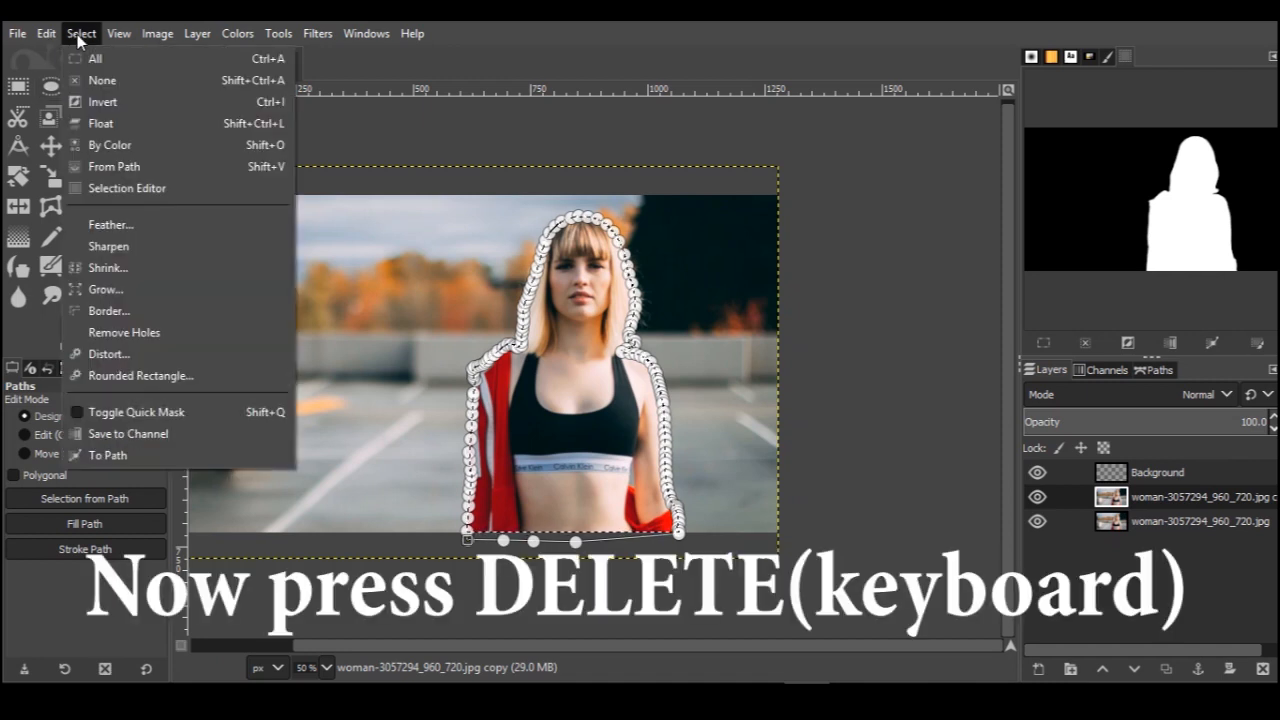
{"action": "left_click", "coordinate": [95, 102]}
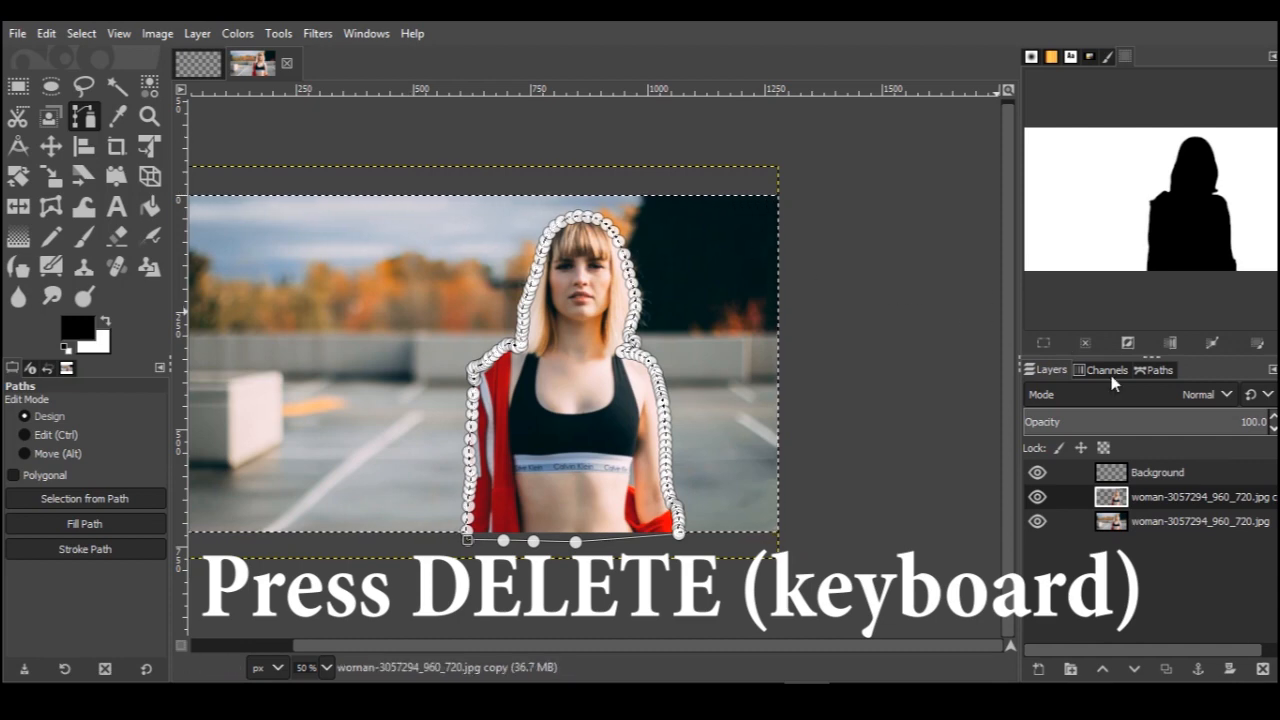
{"action": "left_click", "coordinate": [1036, 521]}
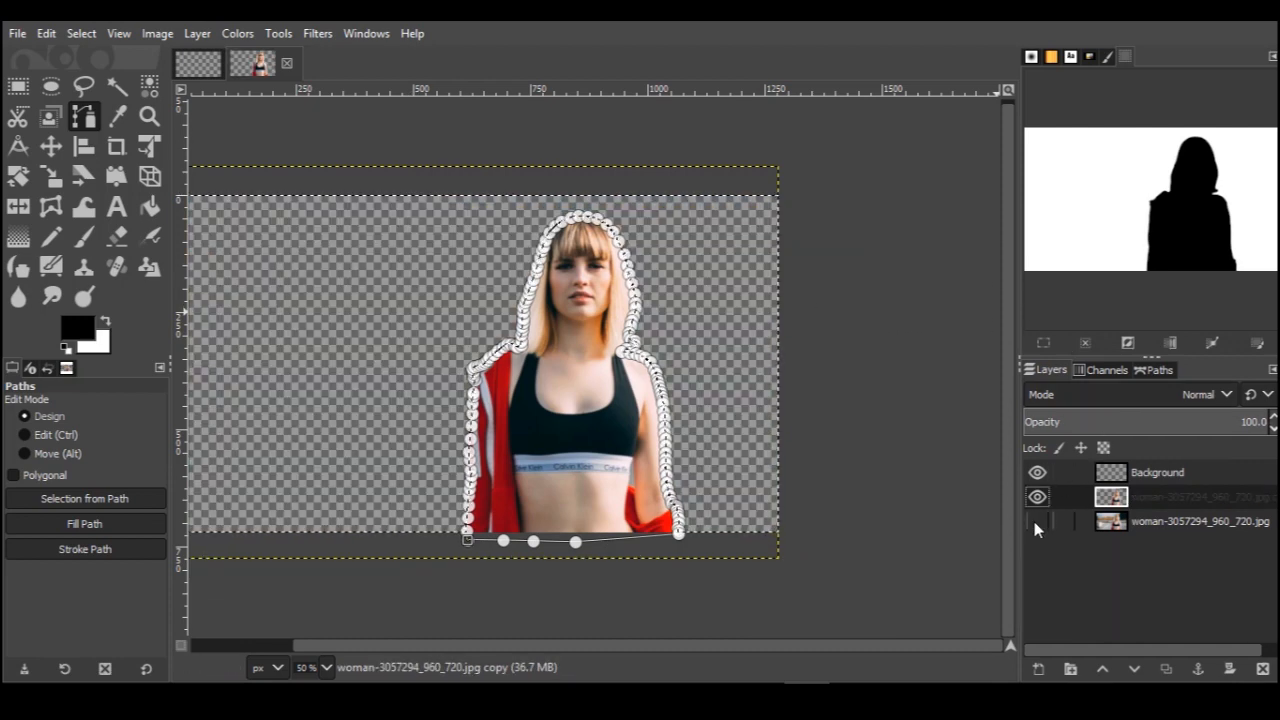
Select the cutout woman using Alpha to Selection on the copied layer
{"action": "right_click", "coordinate": [1107, 500]}
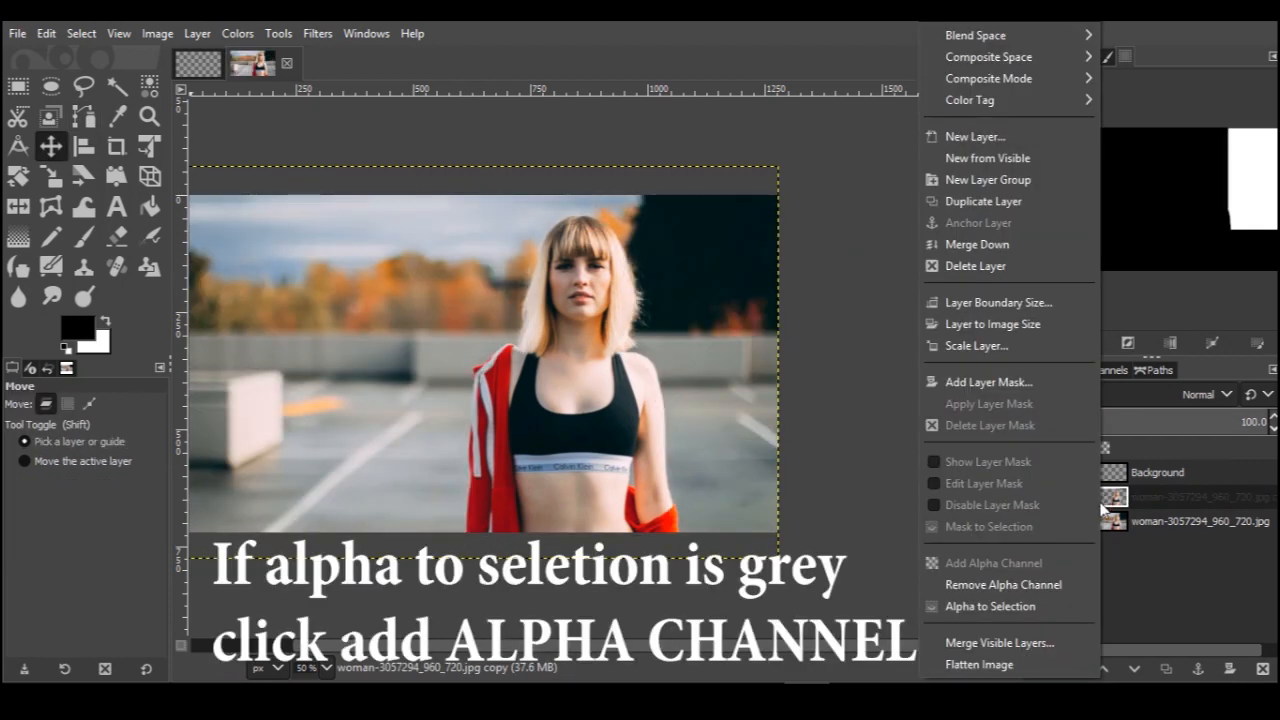
{"action": "left_click", "coordinate": [1007, 604]}
{"action": "scroll", "coordinate": [575, 480], "scroll_direction": "up", "scroll_amount": 3}
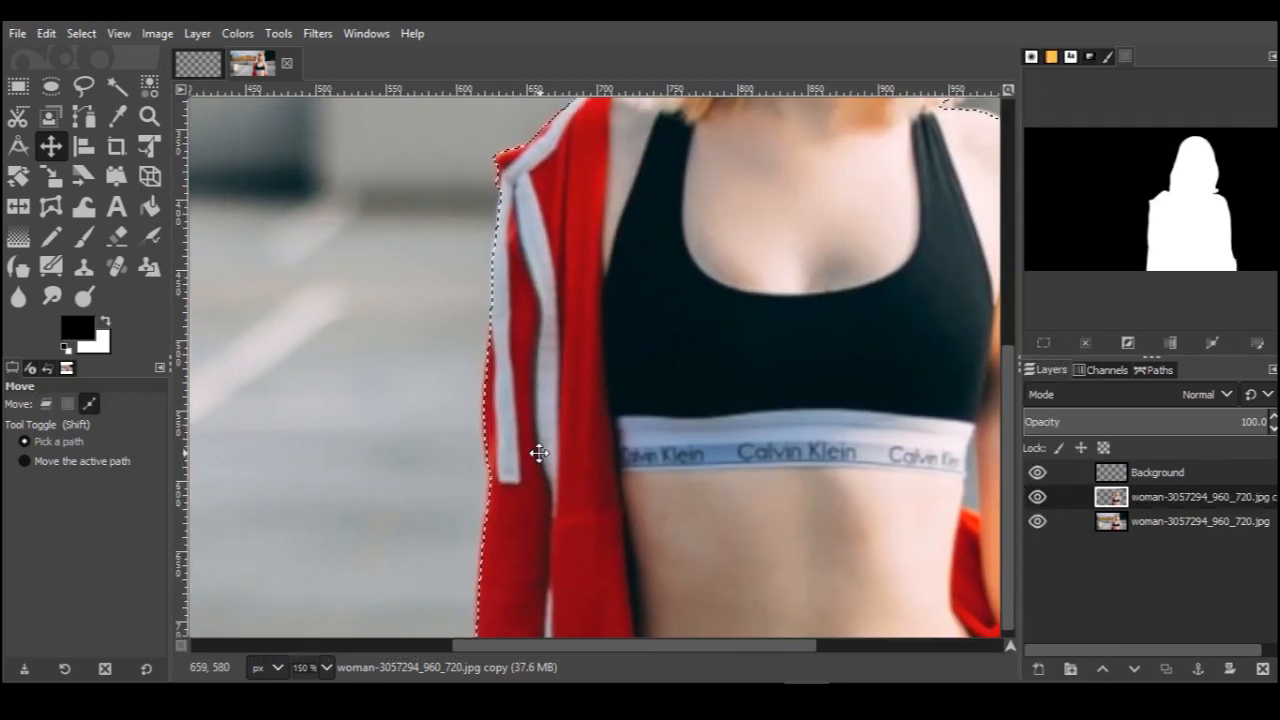
{"action": "scroll", "coordinate": [534, 451], "scroll_direction": "down", "scroll_amount": 3}
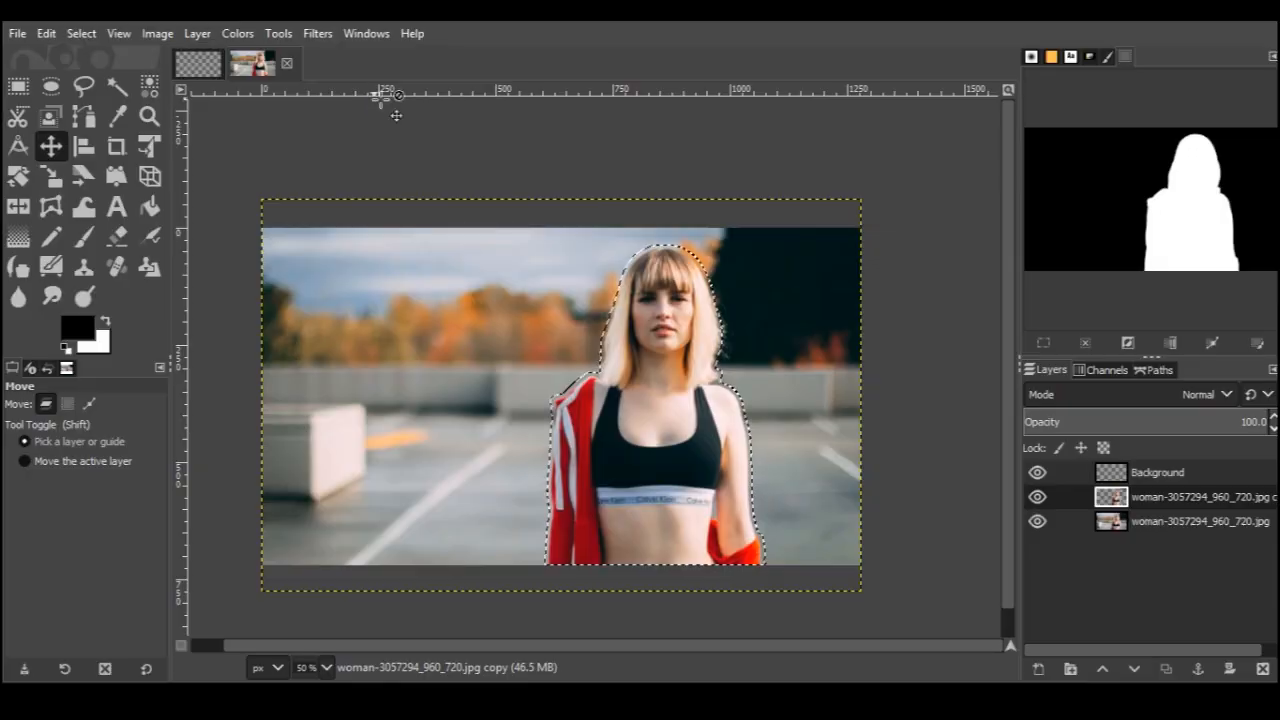
Duplicate the cutout layer and make the upper copy active
{"action": "left_click", "coordinate": [1166, 669]}
{"action": "left_click", "coordinate": [1113, 524]}
{"action": "left_click", "coordinate": [1112, 502]}
{"action": "left_click", "coordinate": [1112, 524]}
{"action": "left_click", "coordinate": [1113, 505]}
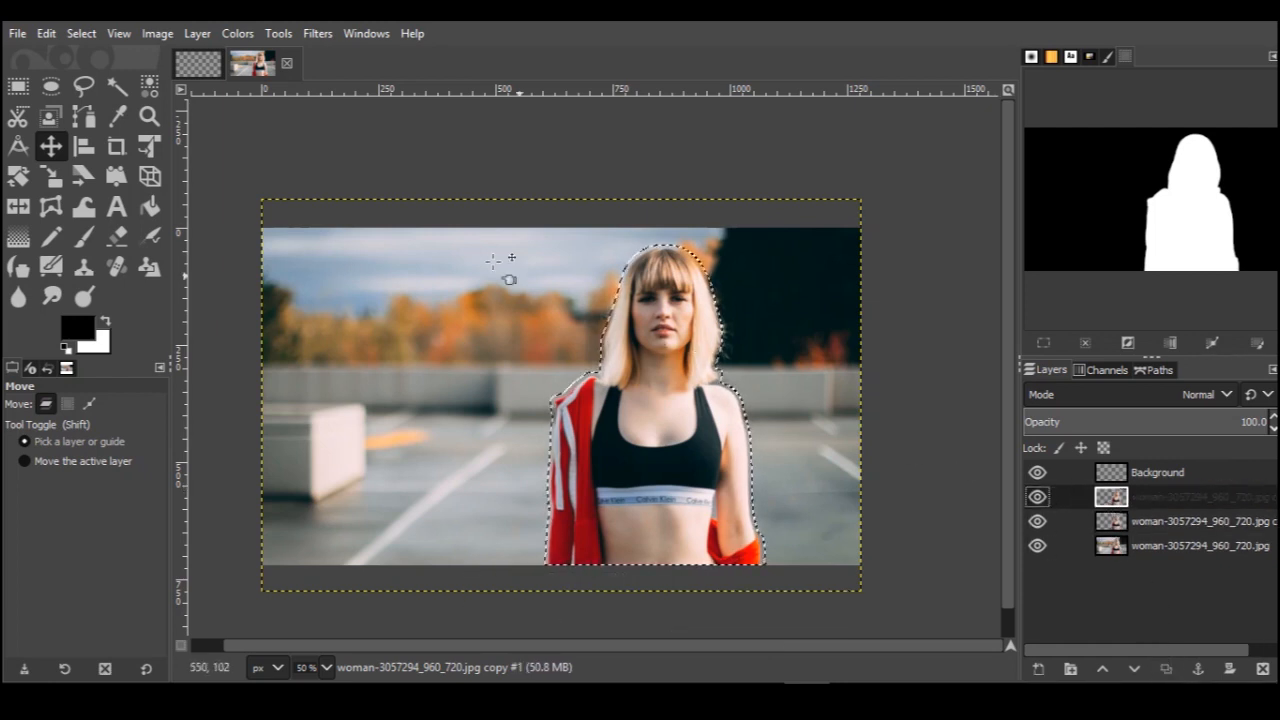
Fill the selected silhouette on the duplicate with the white background color and place that layer below the cutout
{"action": "left_click", "coordinate": [84, 33]}
{"action": "mouse_move", "coordinate": [47, 33]}
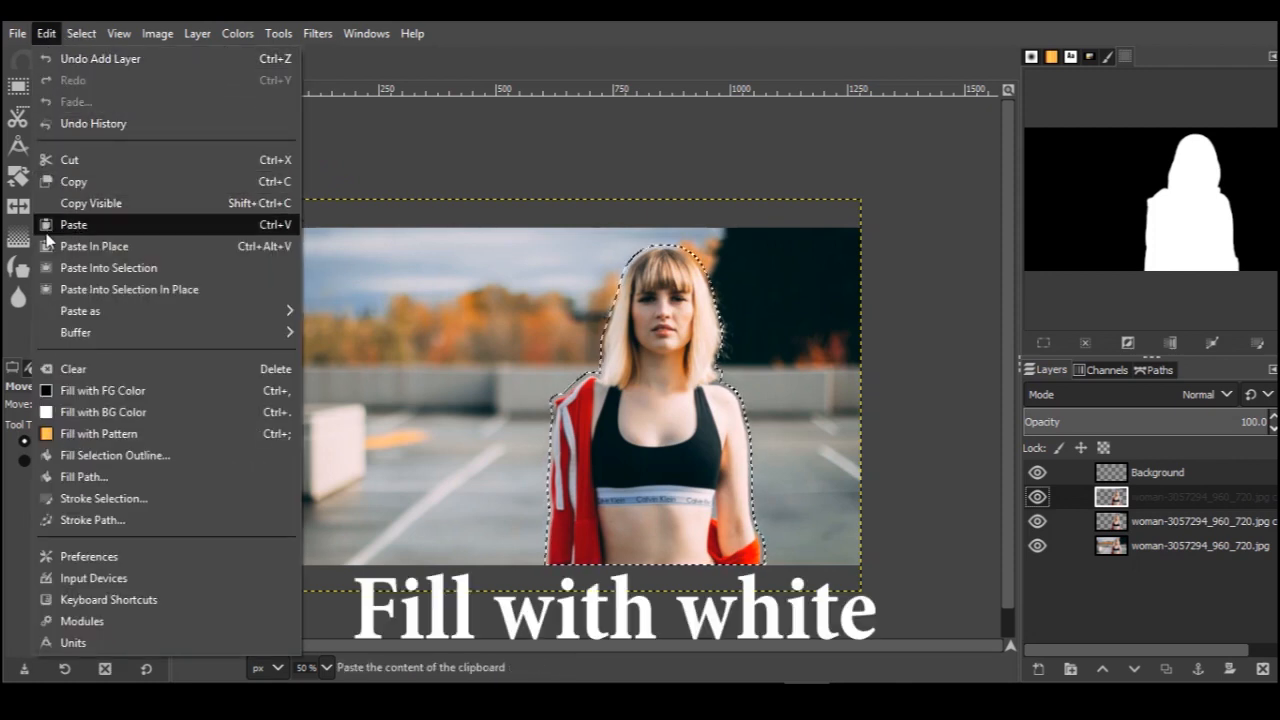
{"action": "left_click", "coordinate": [64, 412]}
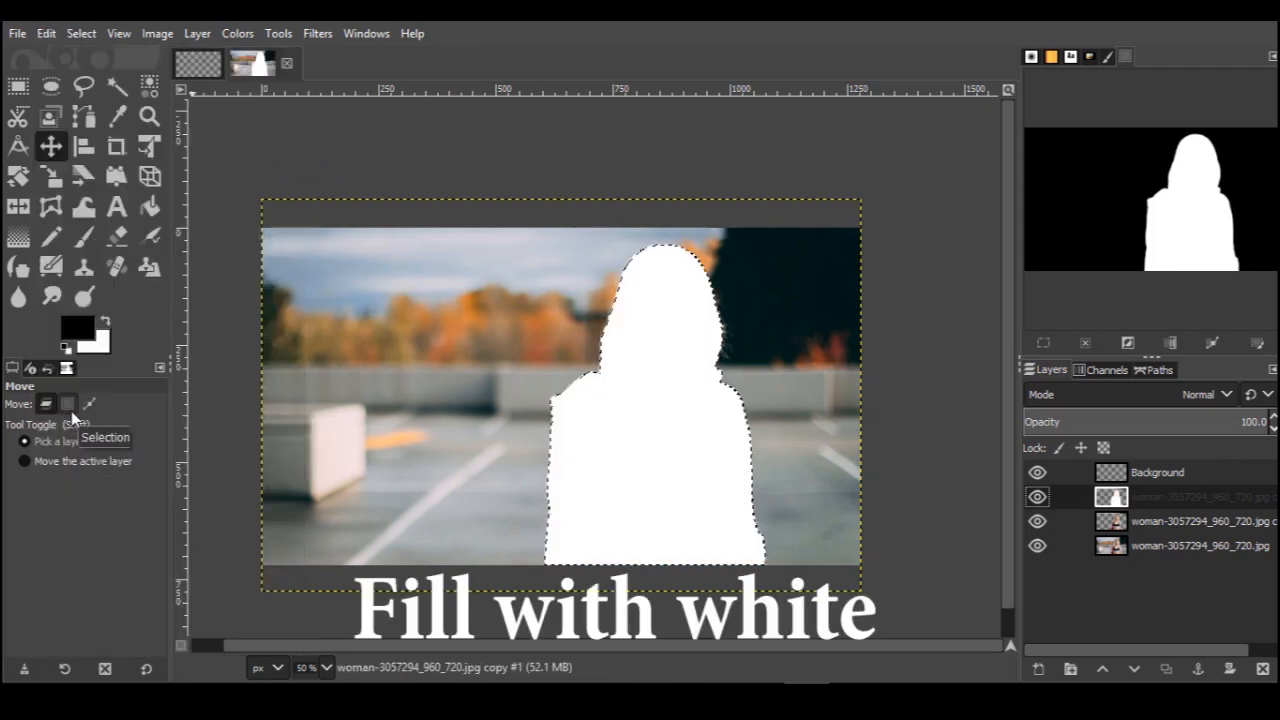
{"action": "left_click_drag", "start_coordinate": [1112, 530], "coordinate": [1108, 526]}
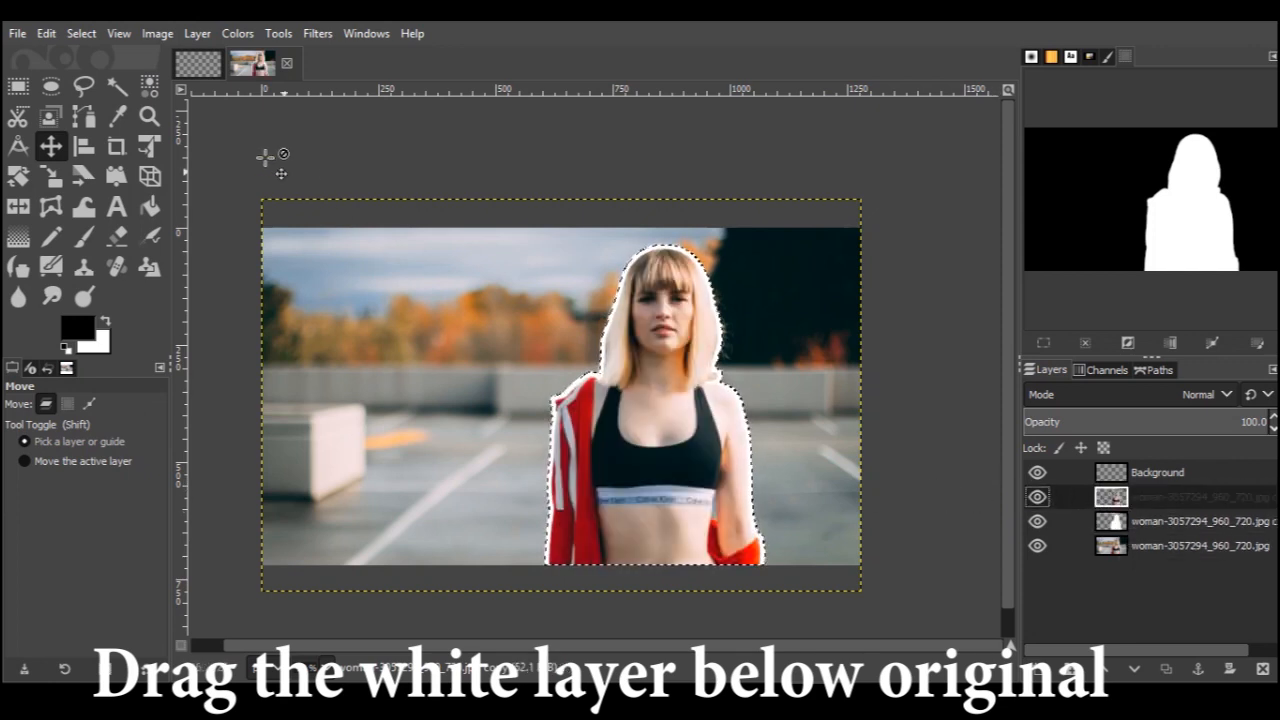
Clear the selection around the woman's white silhouette
{"action": "left_click", "coordinate": [81, 33]}
{"action": "left_click", "coordinate": [110, 82]}
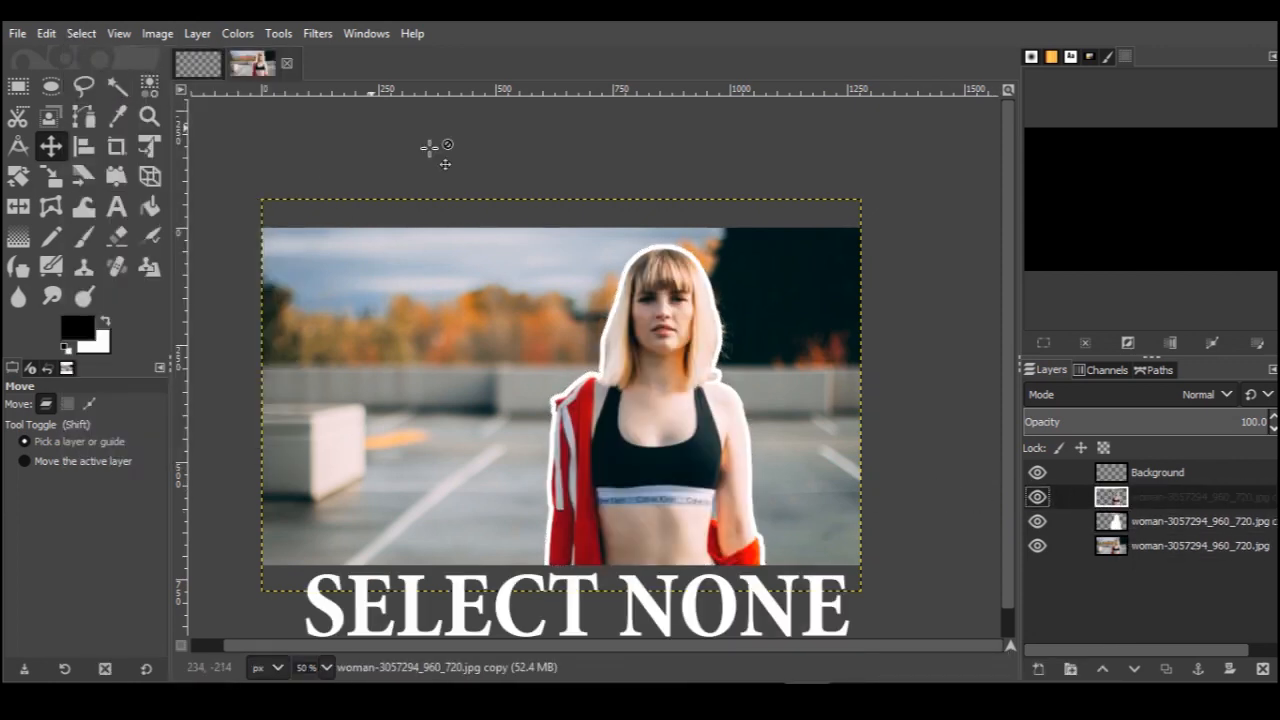
{"action": "scroll", "coordinate": [609, 368], "scroll_direction": "up", "scroll_amount": 3}
{"action": "left_click_drag", "start_coordinate": [611, 369], "coordinate": [739, 106]}
{"action": "left_click_drag", "start_coordinate": [711, 396], "coordinate": [665, 438]}
{"action": "scroll", "coordinate": [664, 272], "scroll_direction": "down", "scroll_amount": 3}
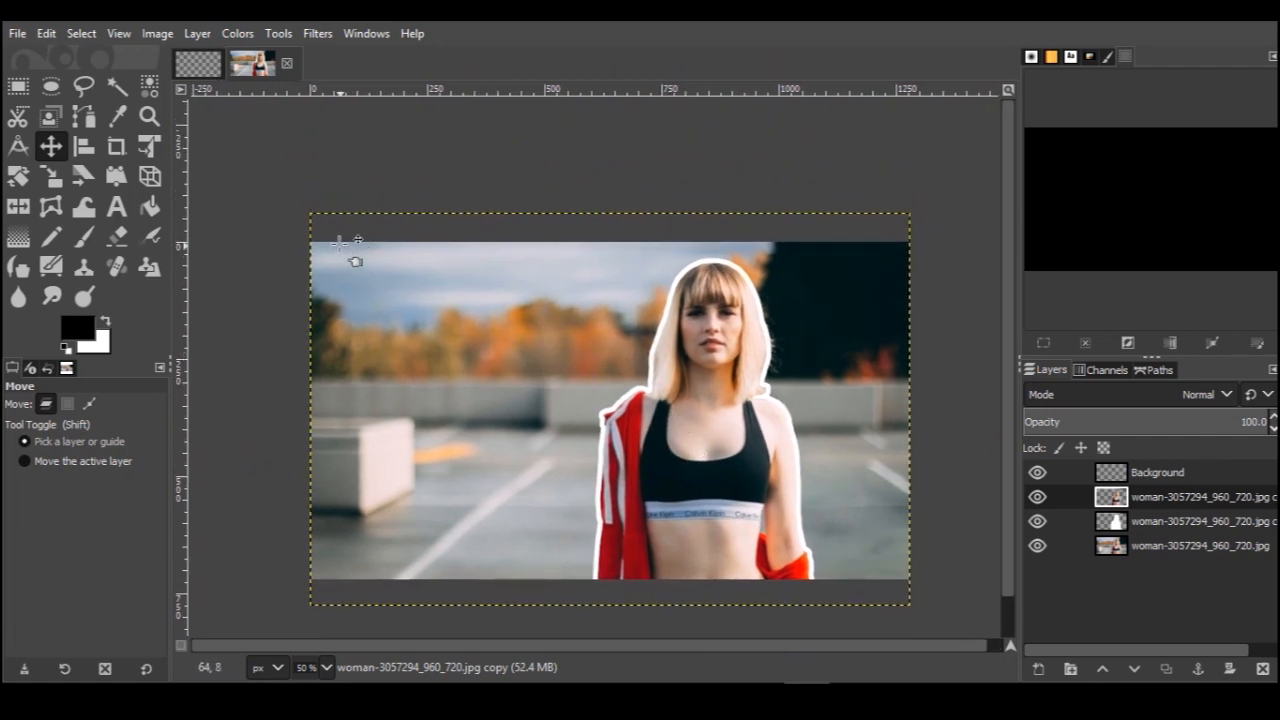
Select the cutout woman with Alpha to Selection, duplicate her layer and make the lower copy active
{"action": "right_click", "coordinate": [1115, 500]}
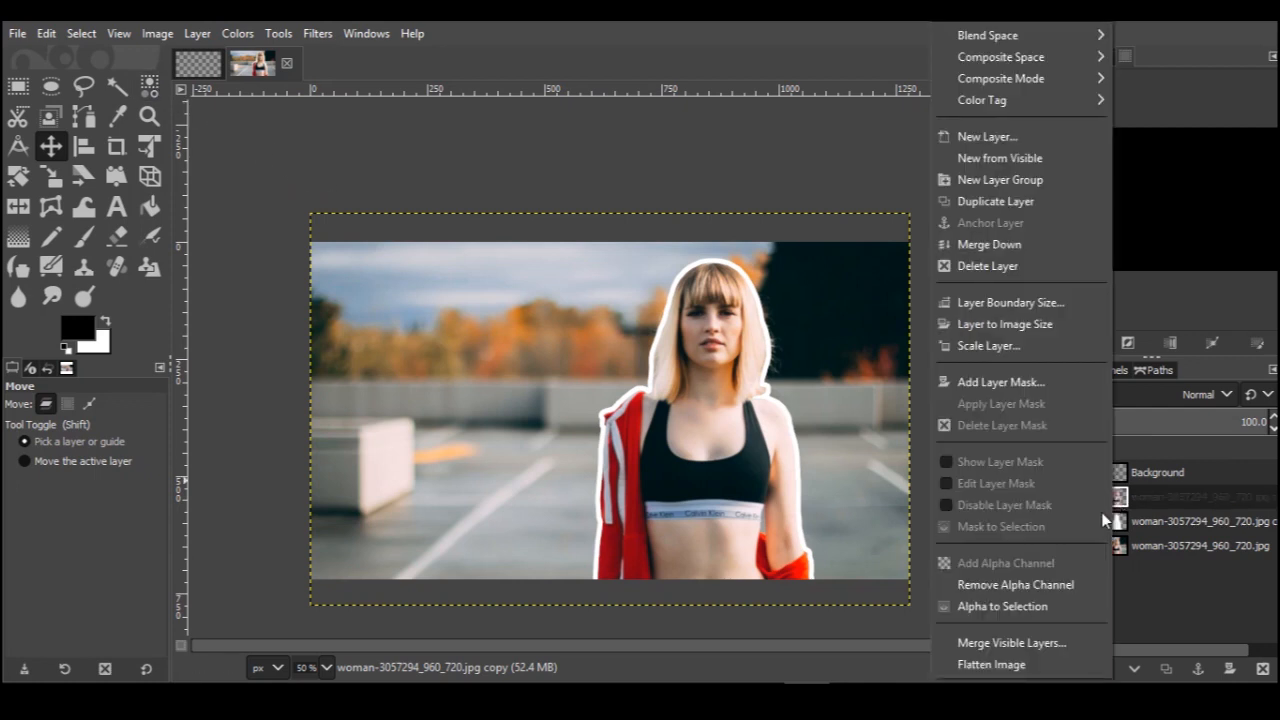
{"action": "left_click", "coordinate": [1058, 606]}
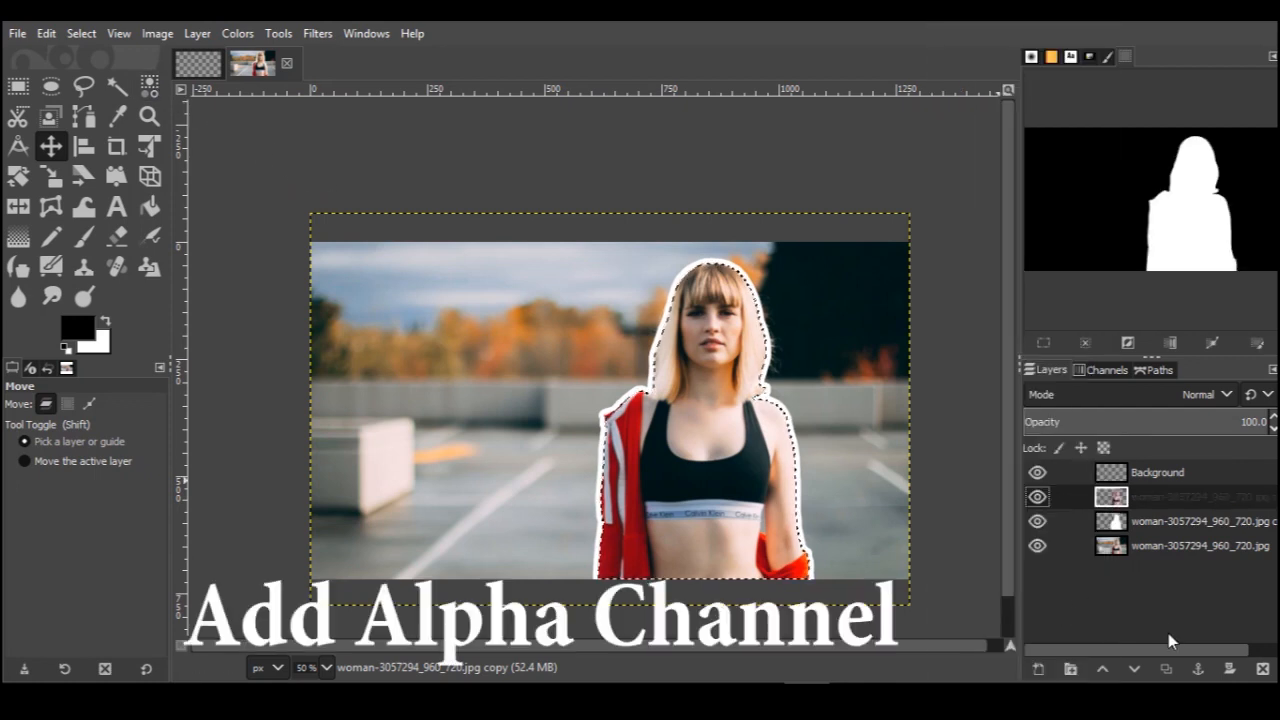
{"action": "left_click", "coordinate": [1168, 669]}
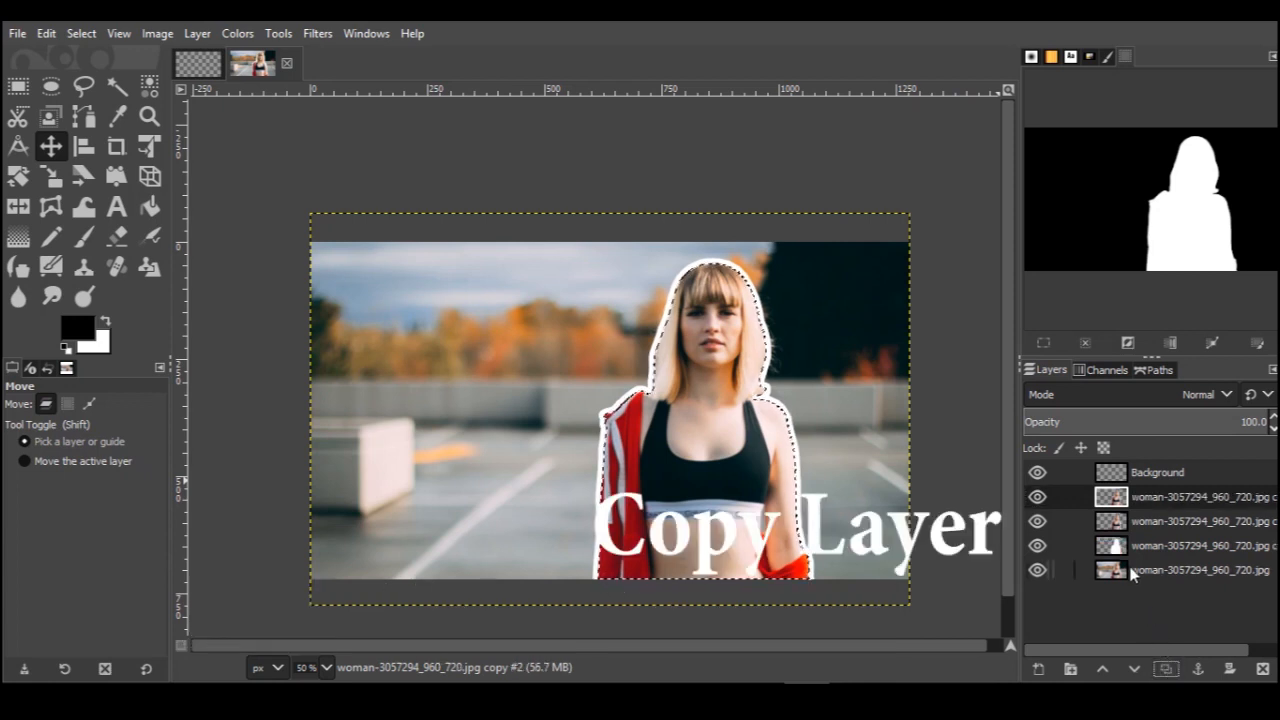
{"action": "left_click", "coordinate": [1118, 530]}
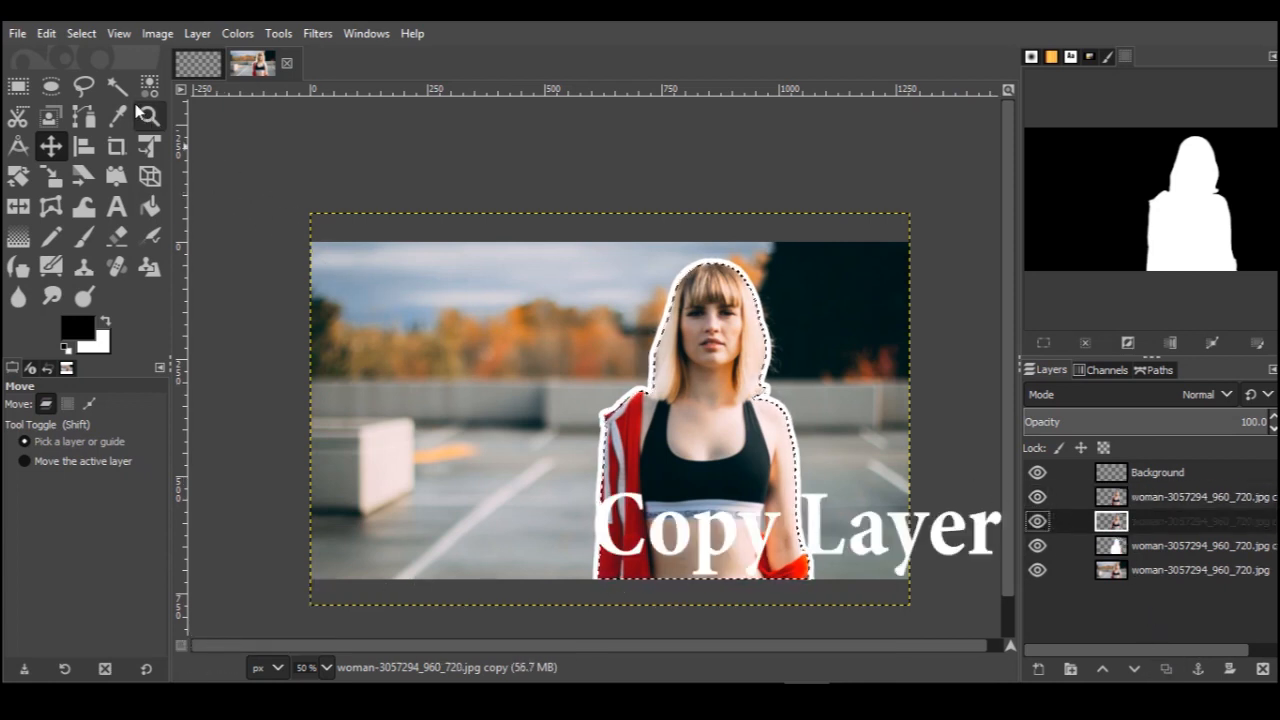
Grow the selection around the woman so it extends beyond the white outline
{"action": "left_click", "coordinate": [82, 33]}
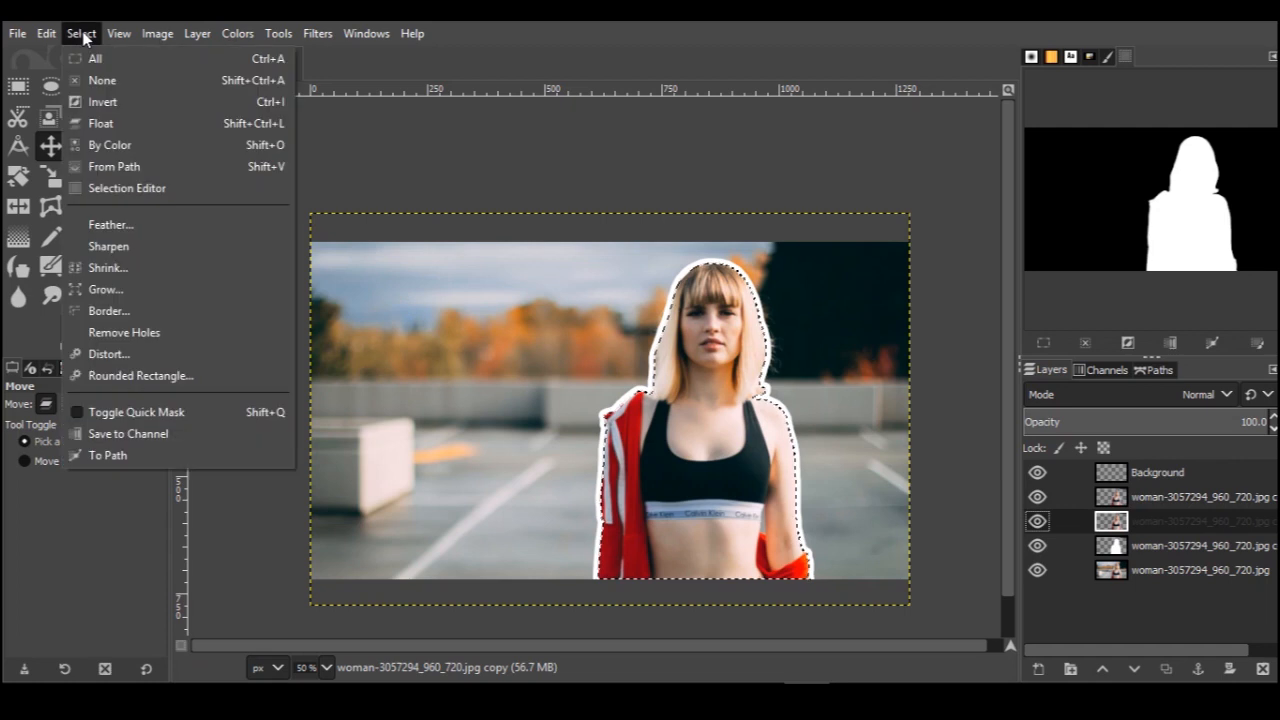
{"action": "left_click", "coordinate": [105, 289]}
{"action": "type", "text": "2"}
{"action": "key", "text": "Return"}
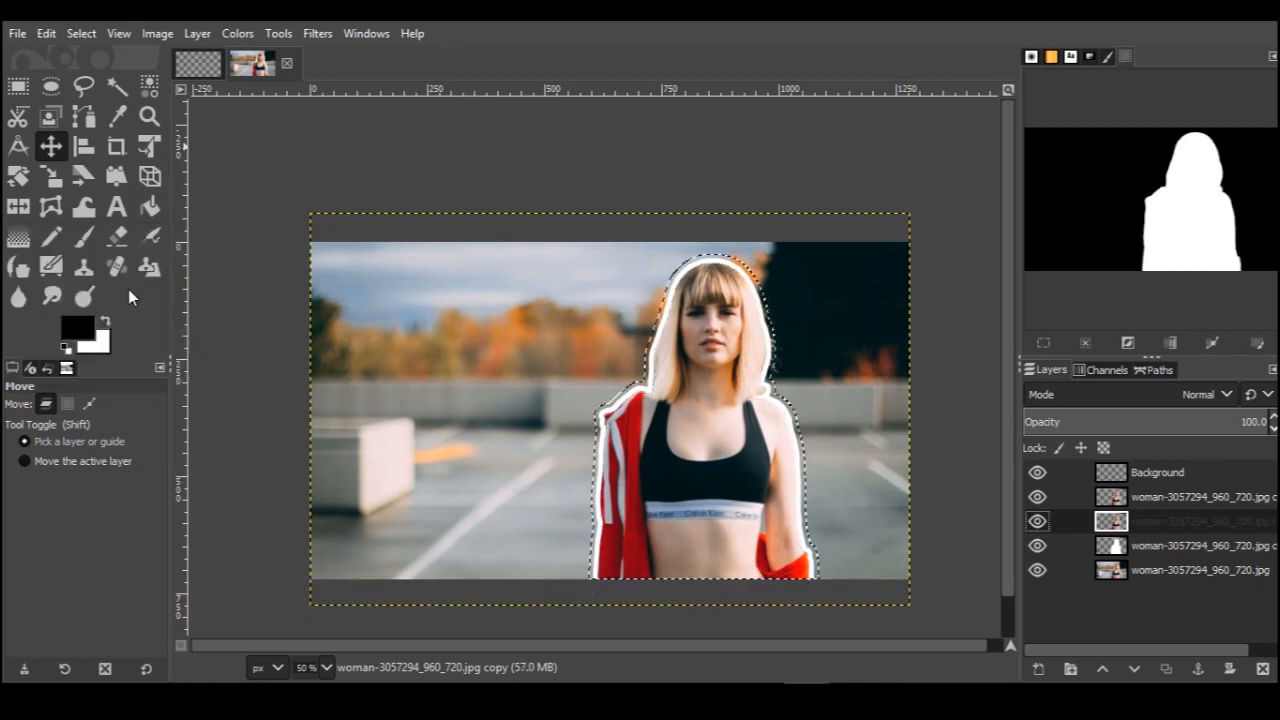
Set the foreground color to the saved red swatch, ff002a
{"action": "left_click", "coordinate": [78, 330]}
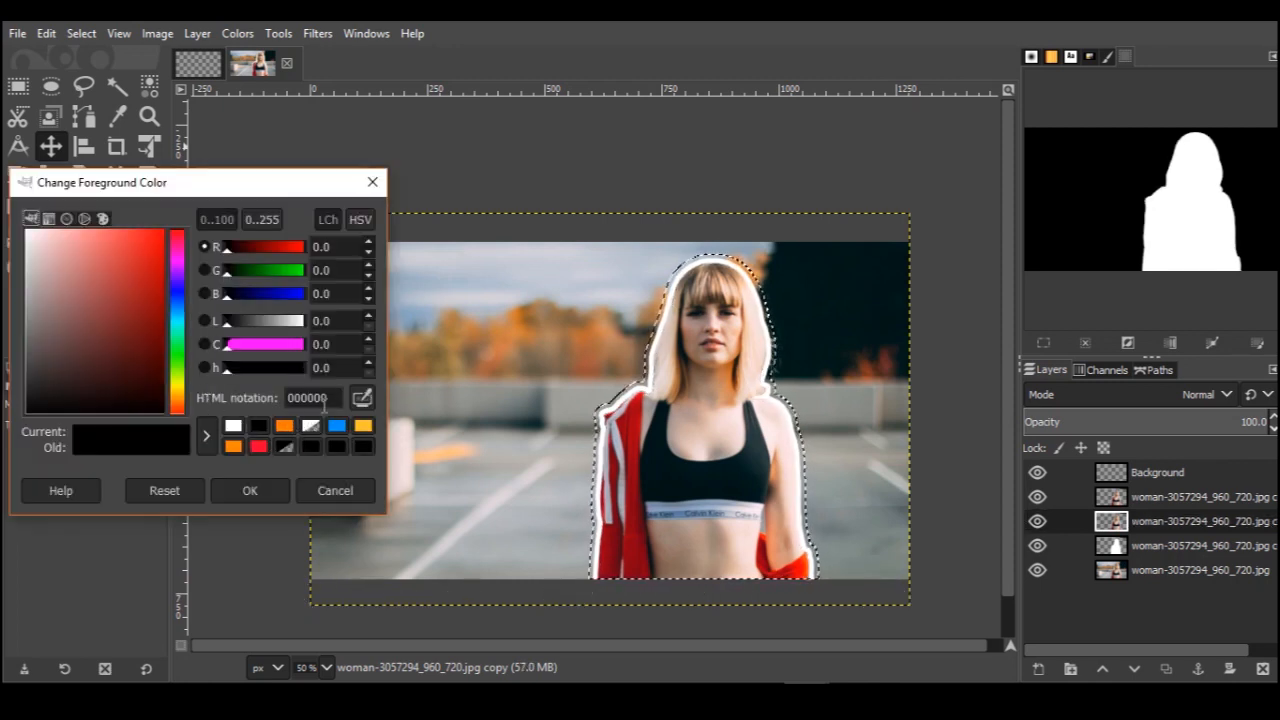
{"action": "left_click_drag", "start_coordinate": [323, 402], "coordinate": [253, 400]}
{"action": "type", "text": "f22"}
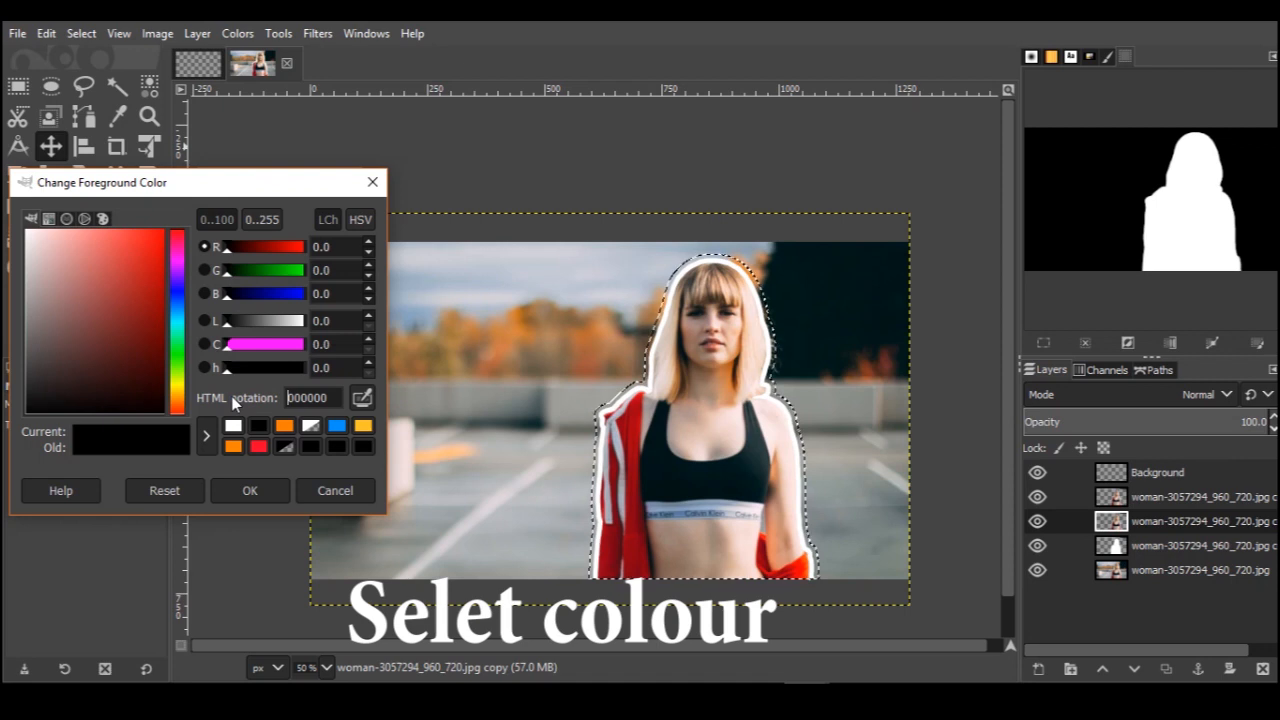
{"action": "left_click", "coordinate": [258, 446]}
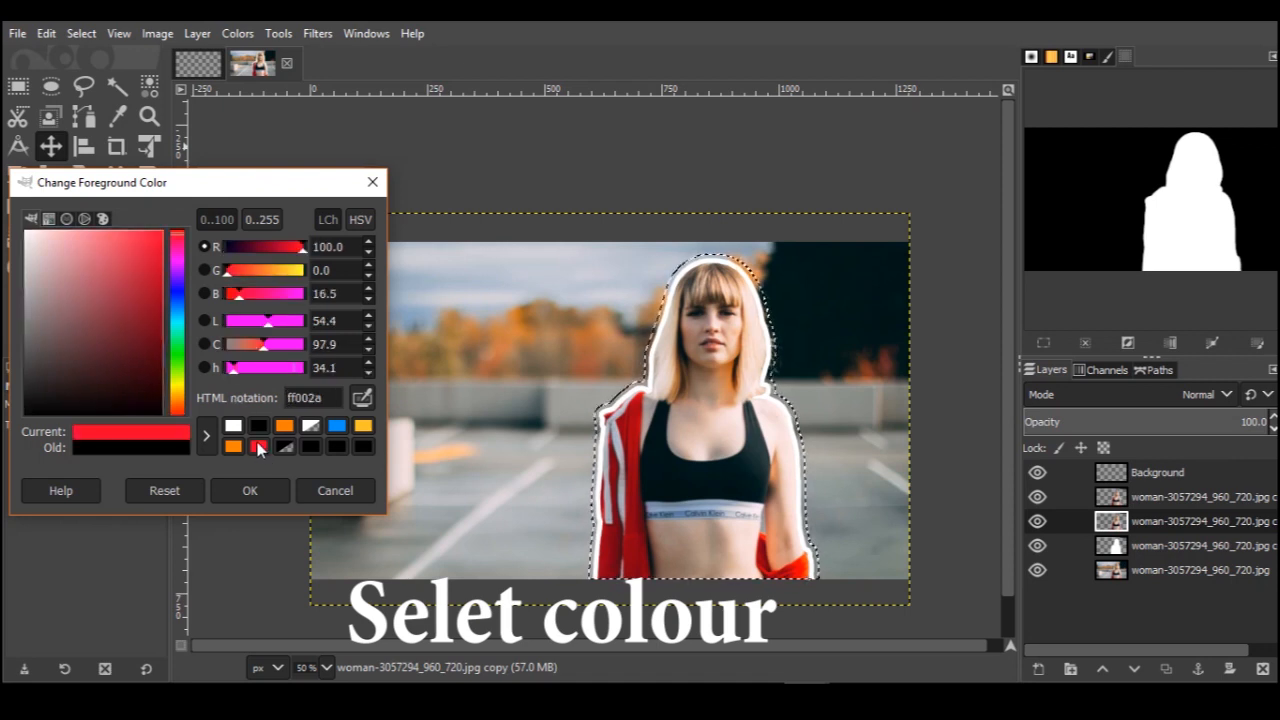
{"action": "left_click_drag", "start_coordinate": [299, 400], "coordinate": [295, 398]}
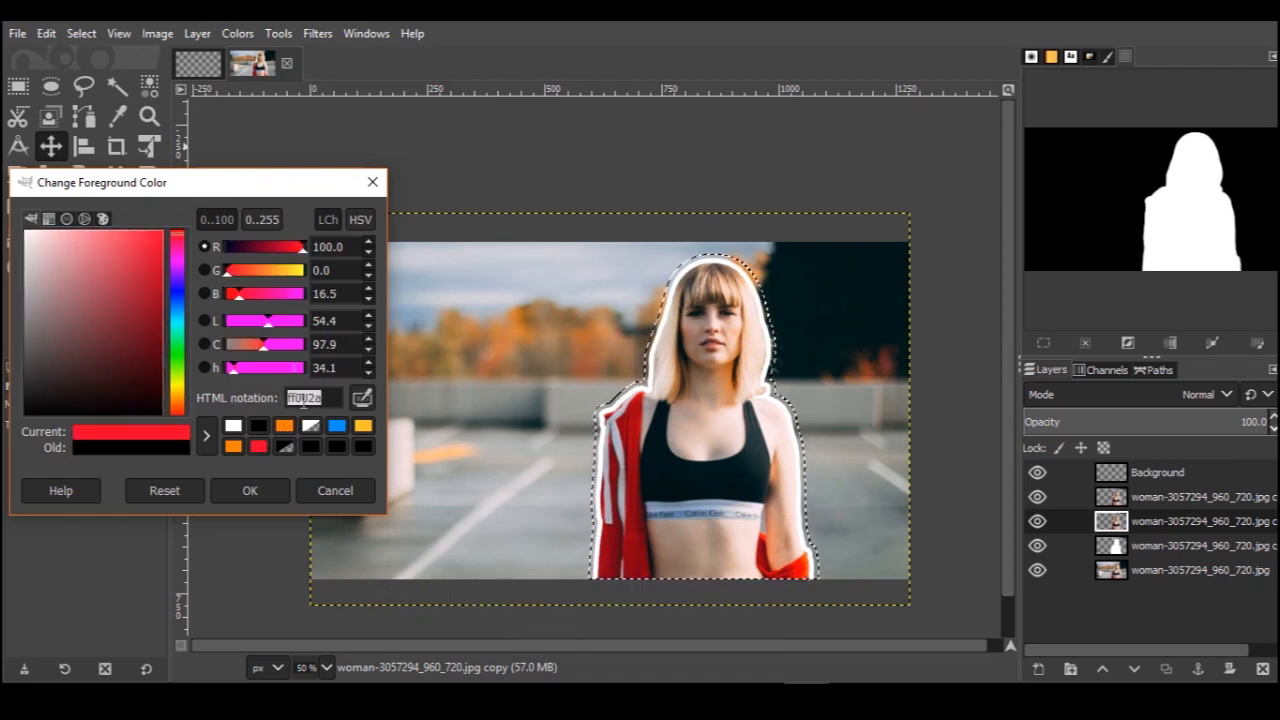
{"action": "left_click", "coordinate": [324, 399]}
{"action": "left_click", "coordinate": [249, 491]}
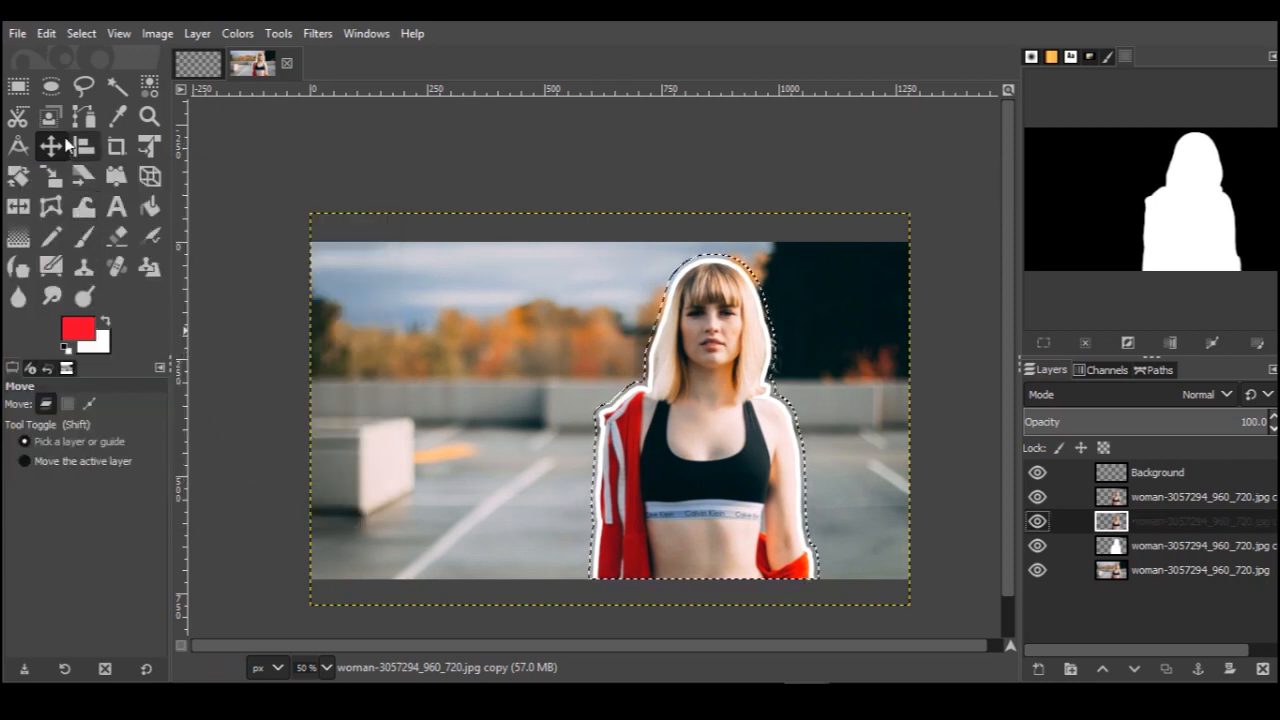
Fill the grown selection with the red foreground color and move that layer beneath the white outline layer
{"action": "left_click", "coordinate": [46, 33]}
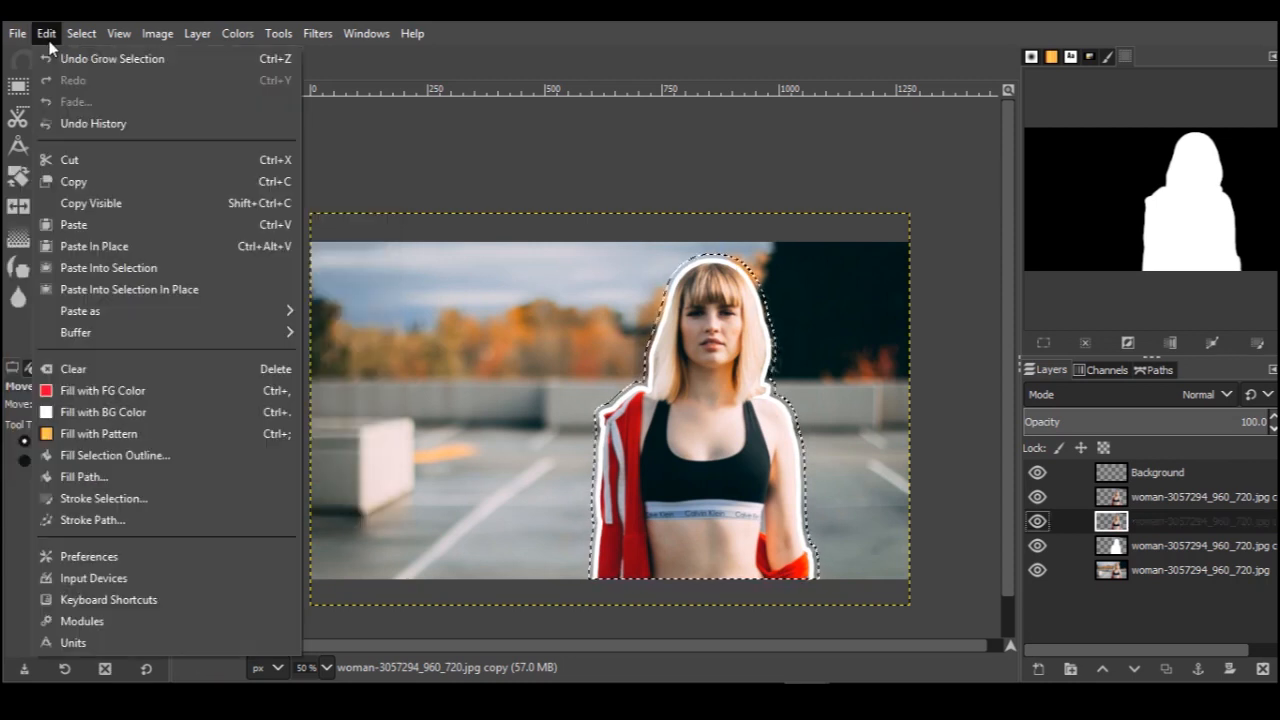
{"action": "left_click", "coordinate": [76, 393]}
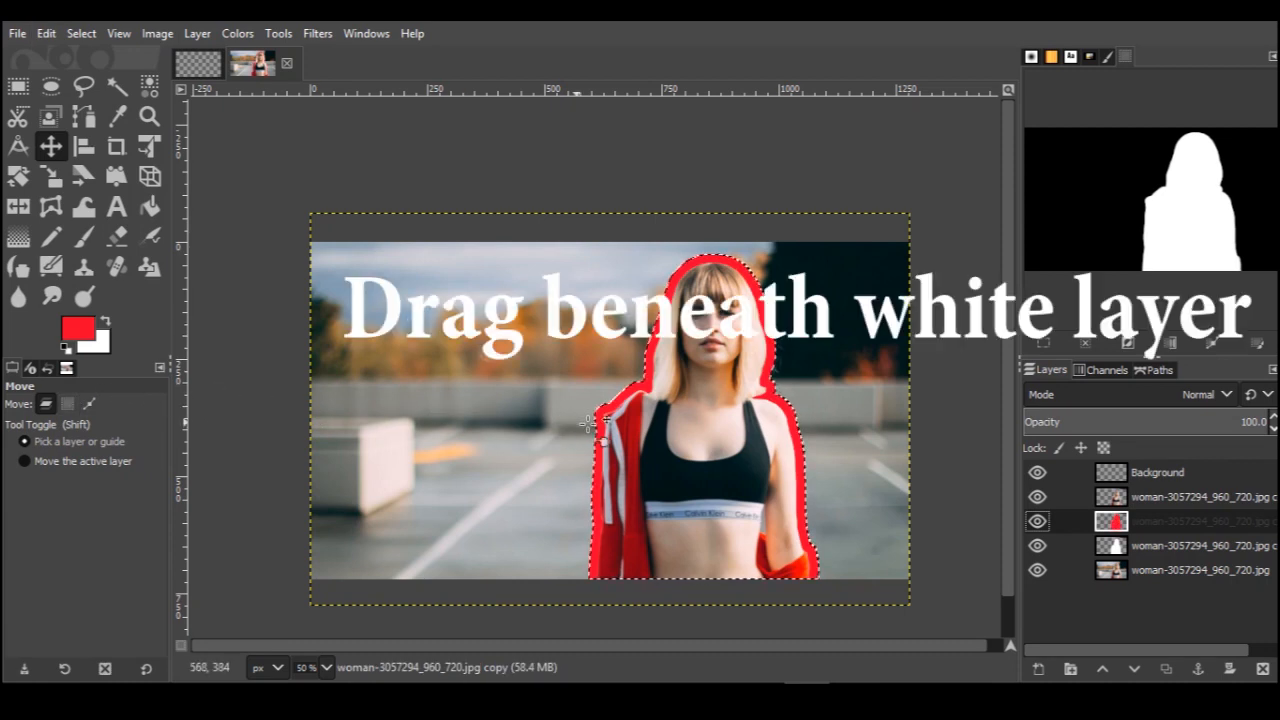
{"action": "left_click_drag", "start_coordinate": [1111, 521], "coordinate": [1111, 548]}
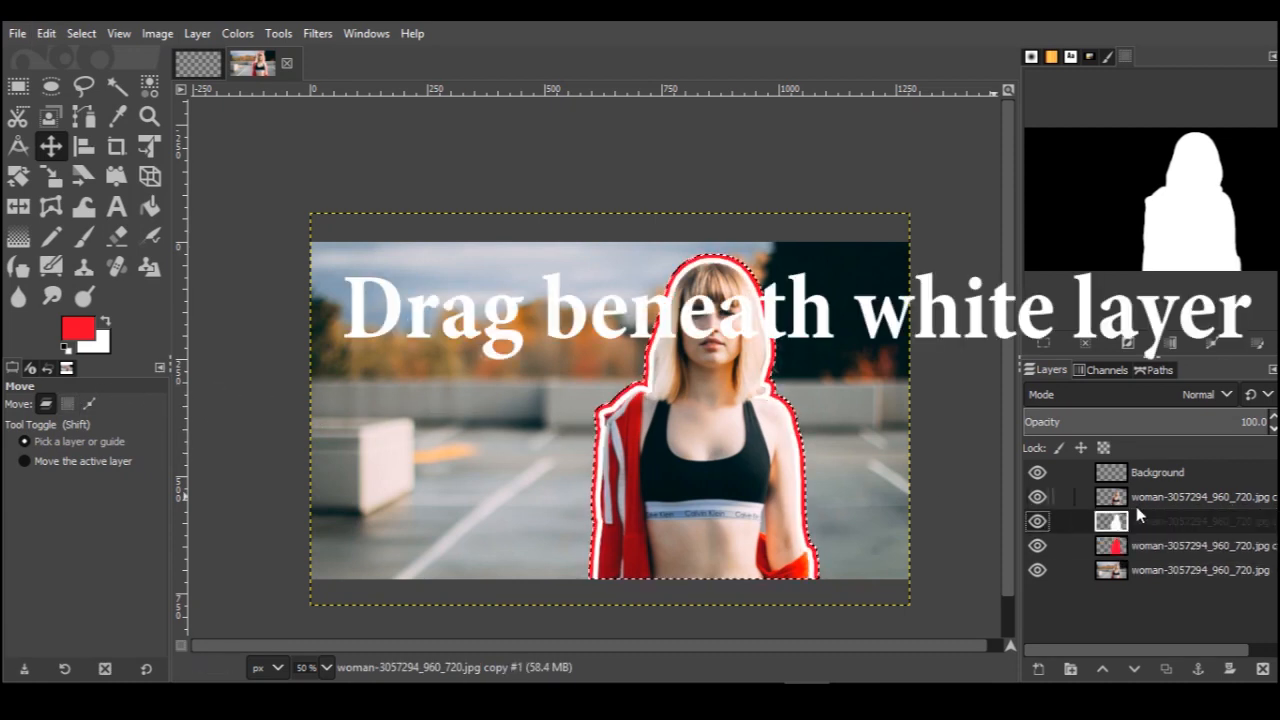
Clear the selection and apply a Gaussian Blur of 17.51 in both X and Y to the red layer
{"action": "left_click", "coordinate": [81, 33]}
{"action": "left_click", "coordinate": [100, 87]}
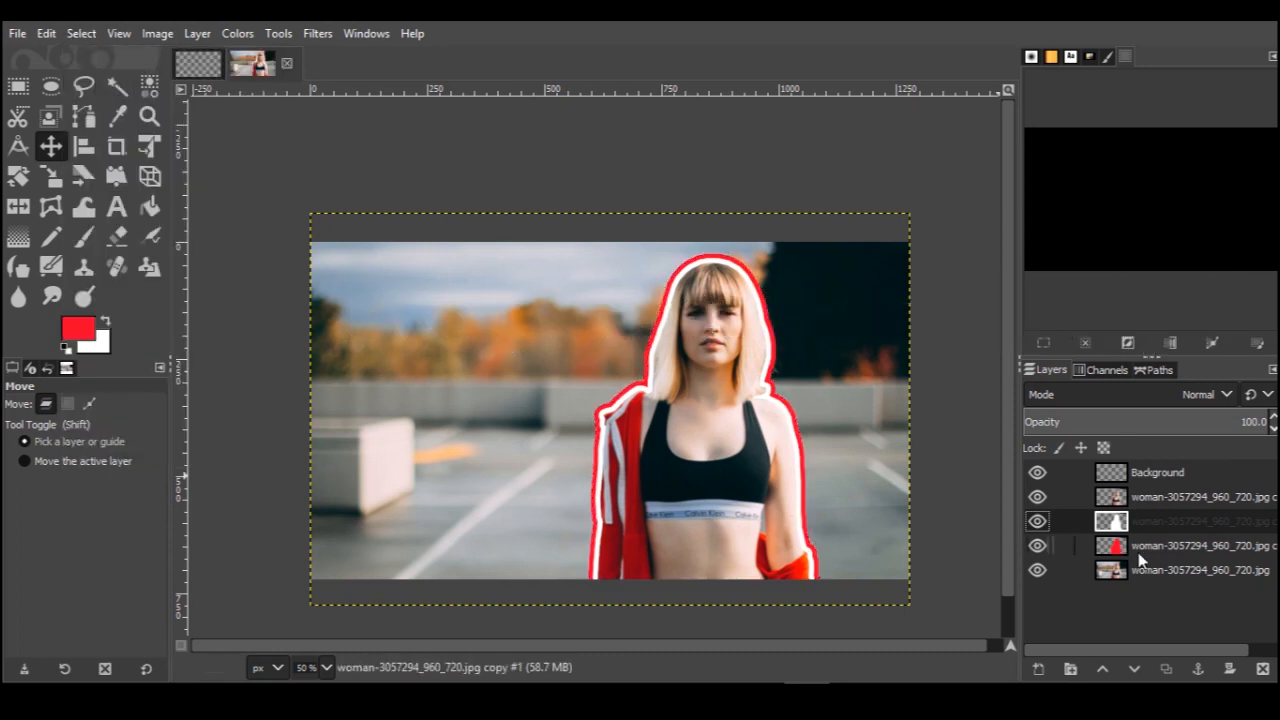
{"action": "left_click", "coordinate": [1112, 545]}
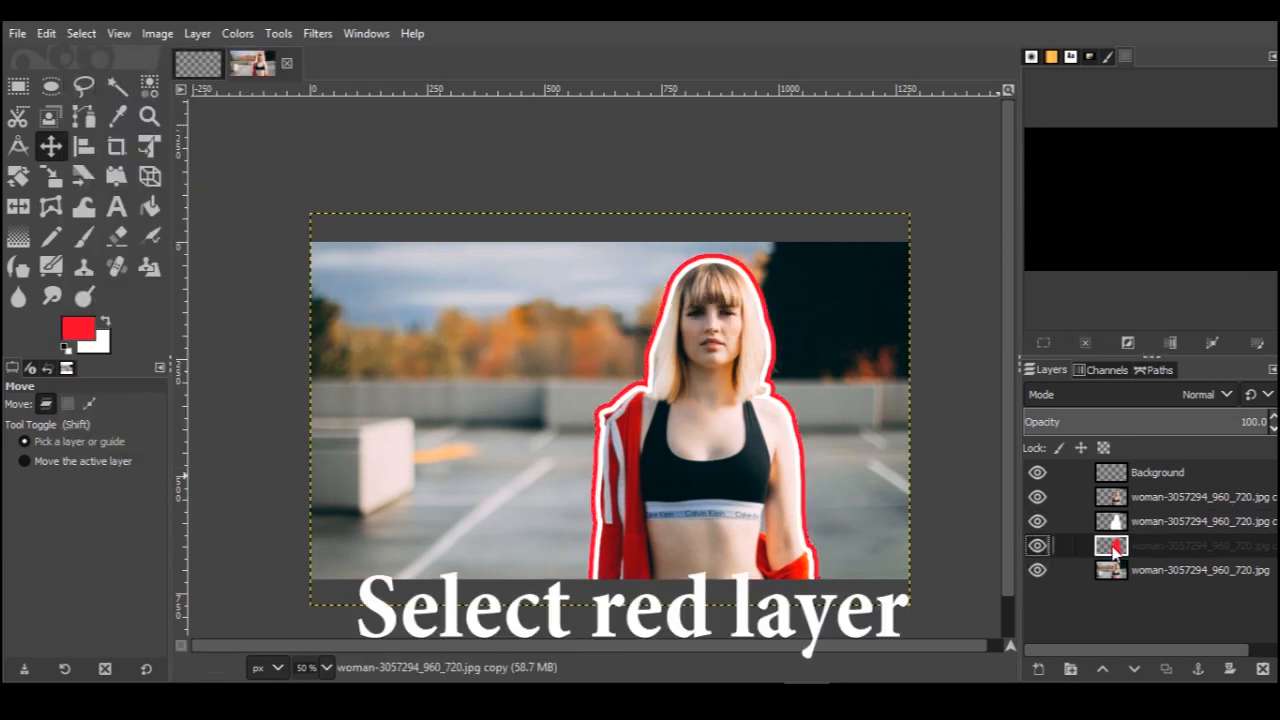
{"action": "left_click", "coordinate": [325, 38]}
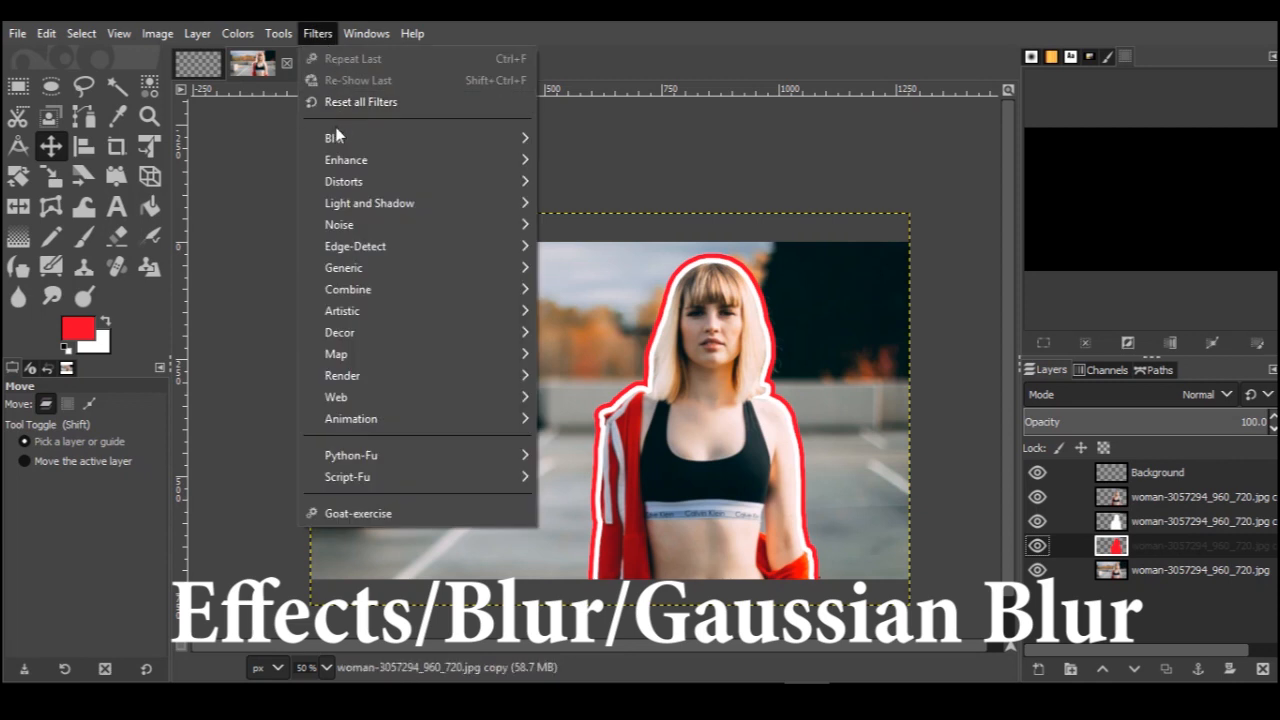
{"action": "mouse_move", "coordinate": [338, 145]}
{"action": "left_click", "coordinate": [560, 138]}
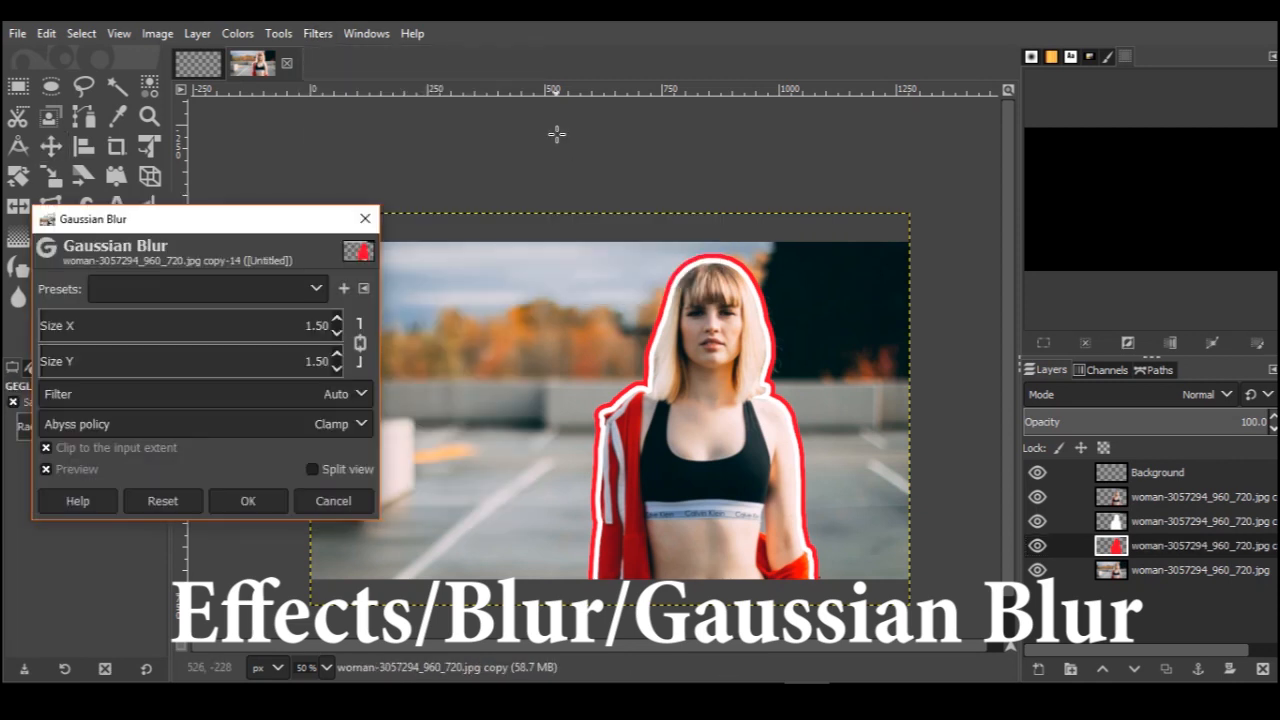
{"action": "left_click_drag", "start_coordinate": [173, 226], "coordinate": [153, 218]}
{"action": "left_click_drag", "start_coordinate": [36, 314], "coordinate": [68, 313]}
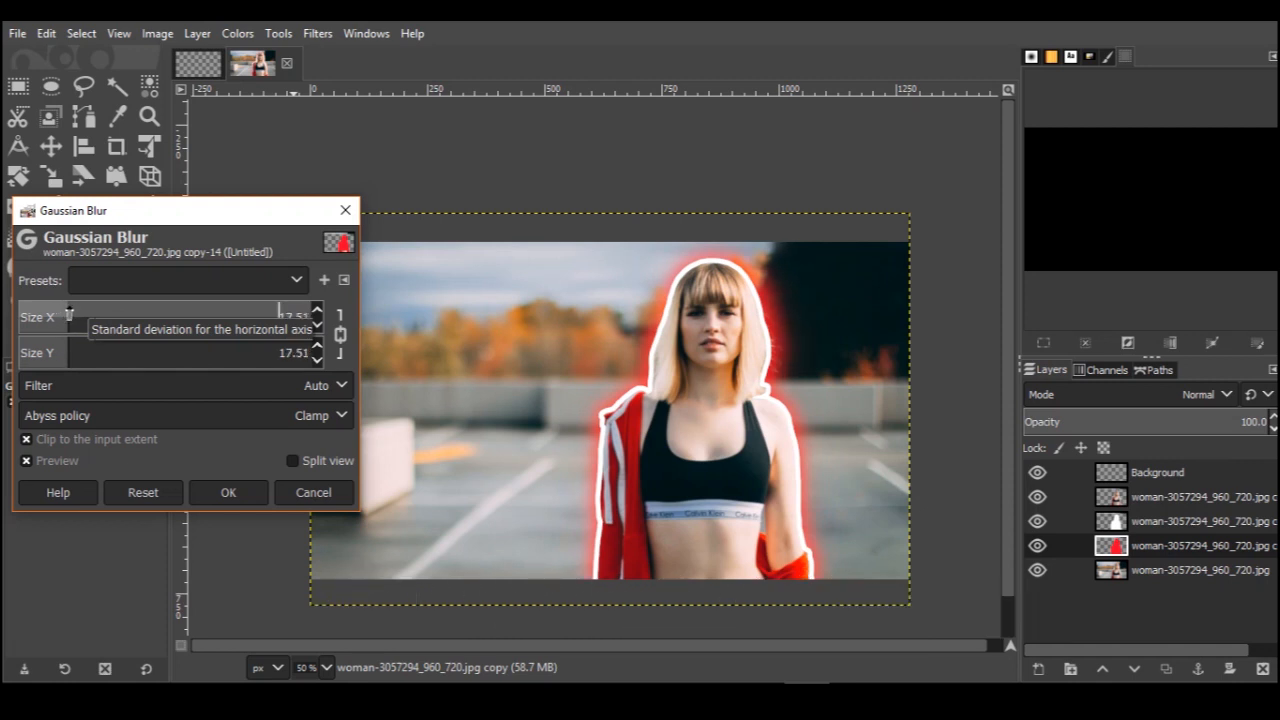
{"action": "left_click", "coordinate": [225, 493]}
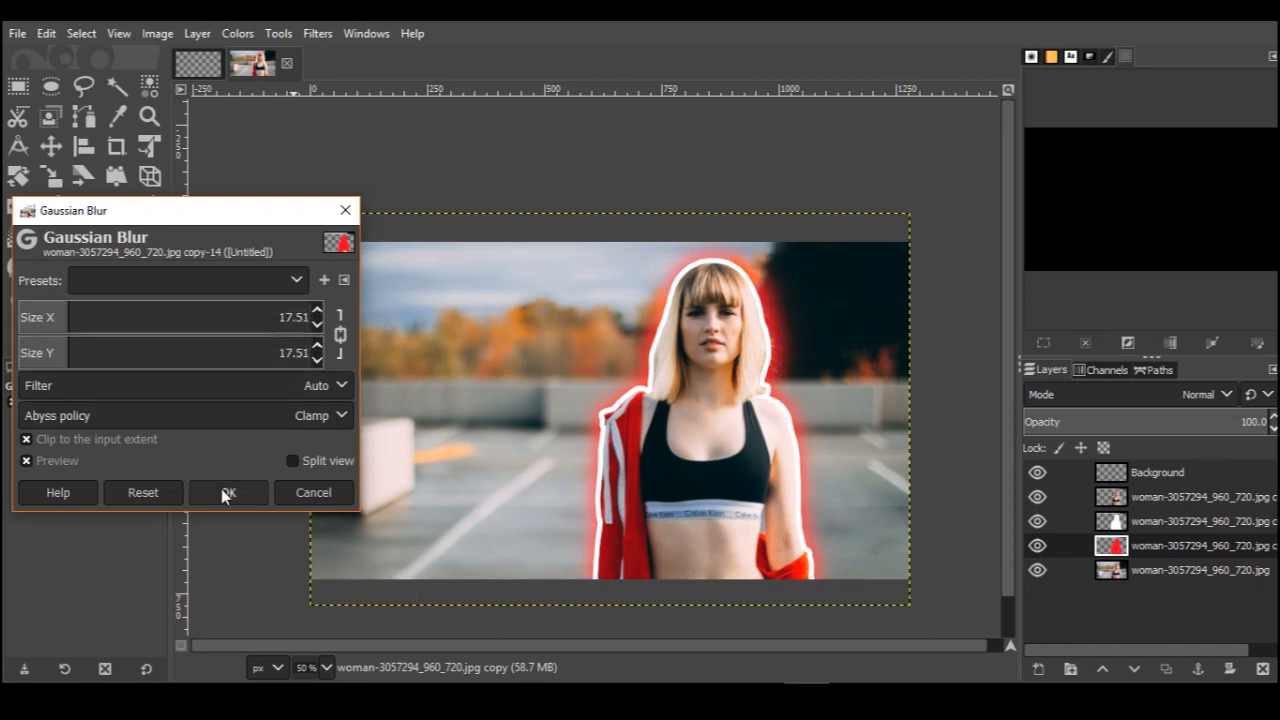
{"action": "left_click", "coordinate": [222, 493]}
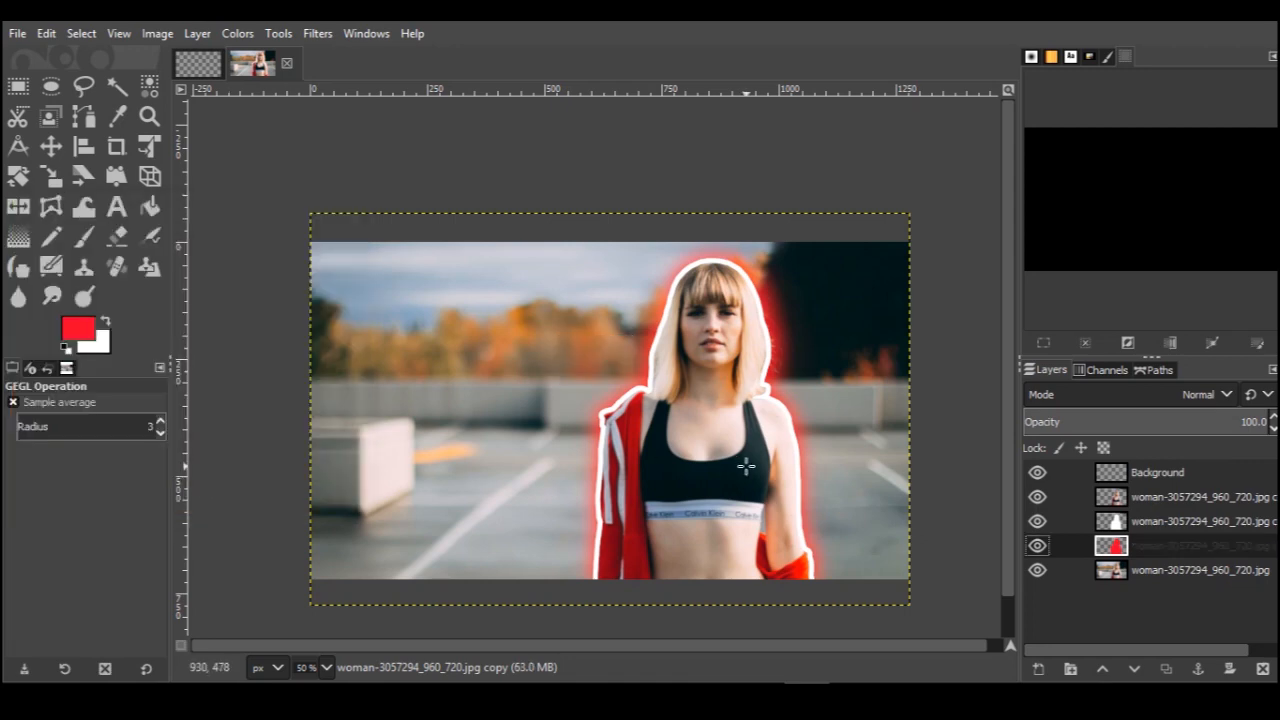
{"action": "scroll", "coordinate": [721, 442], "scroll_direction": "up", "scroll_amount": 3}
{"action": "left_click_drag", "start_coordinate": [613, 365], "coordinate": [520, 544]}
{"action": "scroll", "coordinate": [520, 544], "scroll_direction": "down", "scroll_amount": 3}
{"action": "left_click_drag", "start_coordinate": [546, 473], "coordinate": [662, 380]}
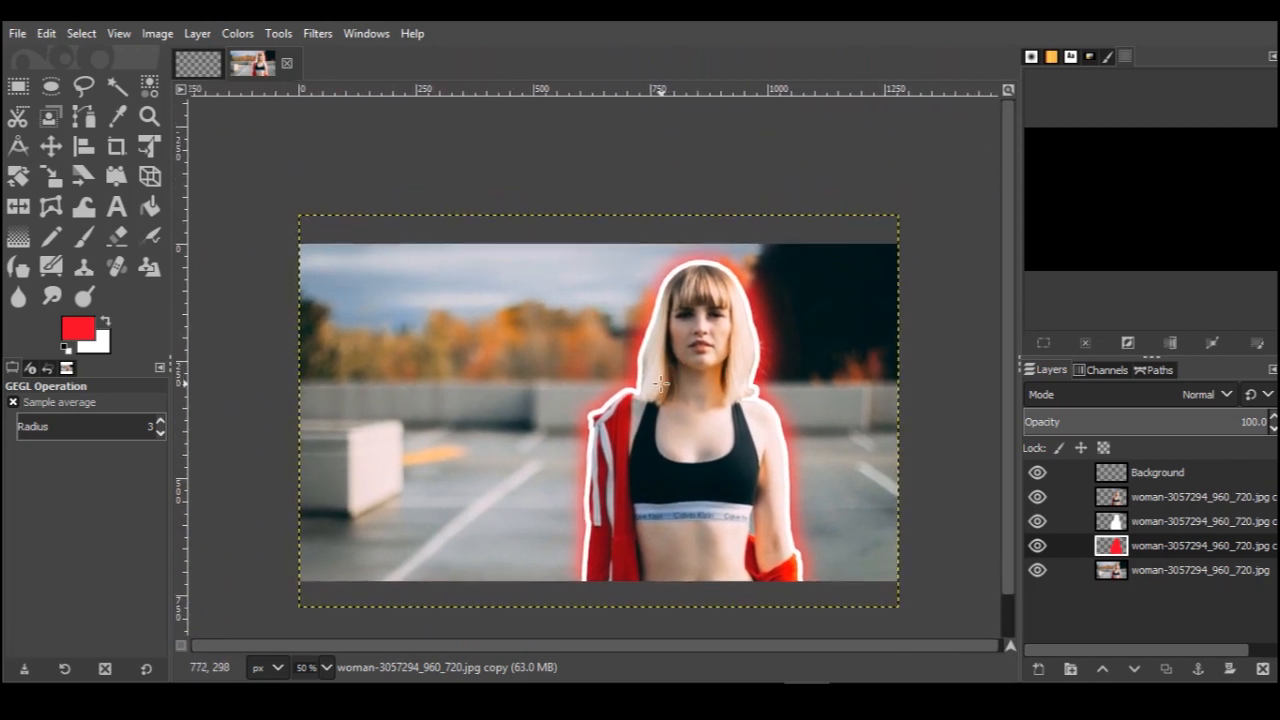
{"action": "left_click", "coordinate": [117, 210]}
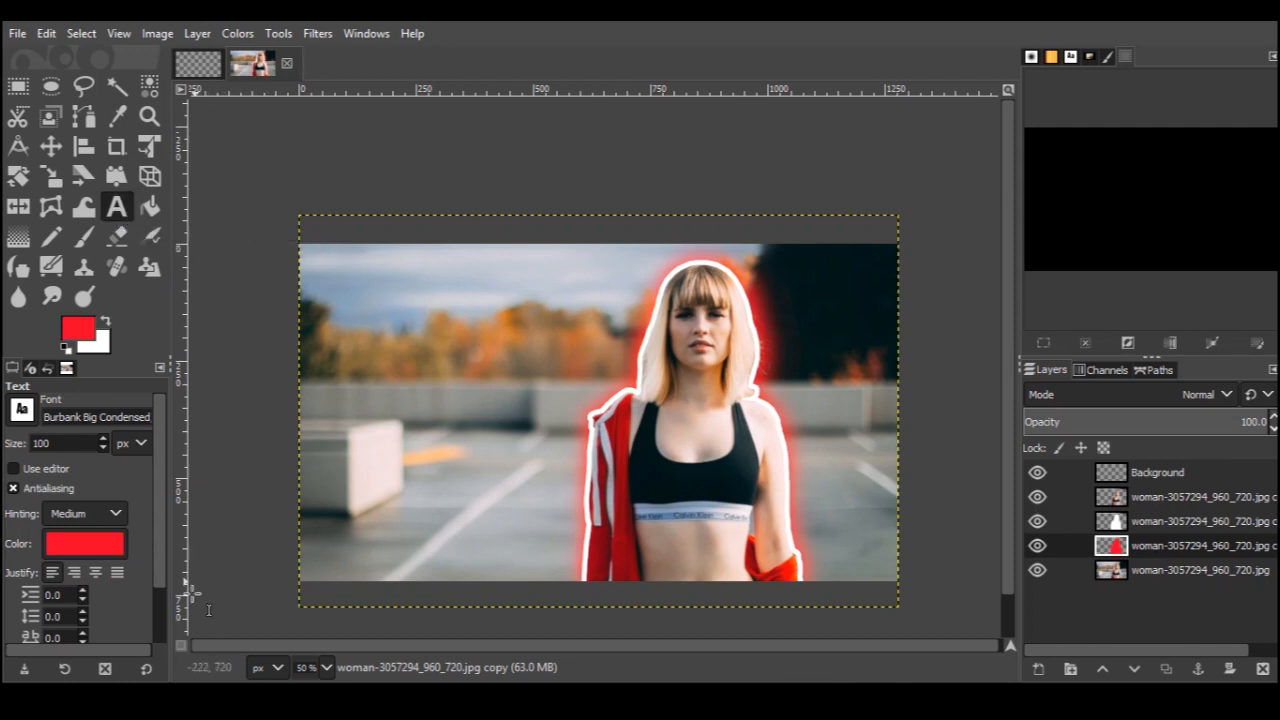
Add the YouTube logo image from the video reikiami folder as a layer and move the Background layer to the bottom of the stack
{"action": "left_click", "coordinate": [185, 680]}
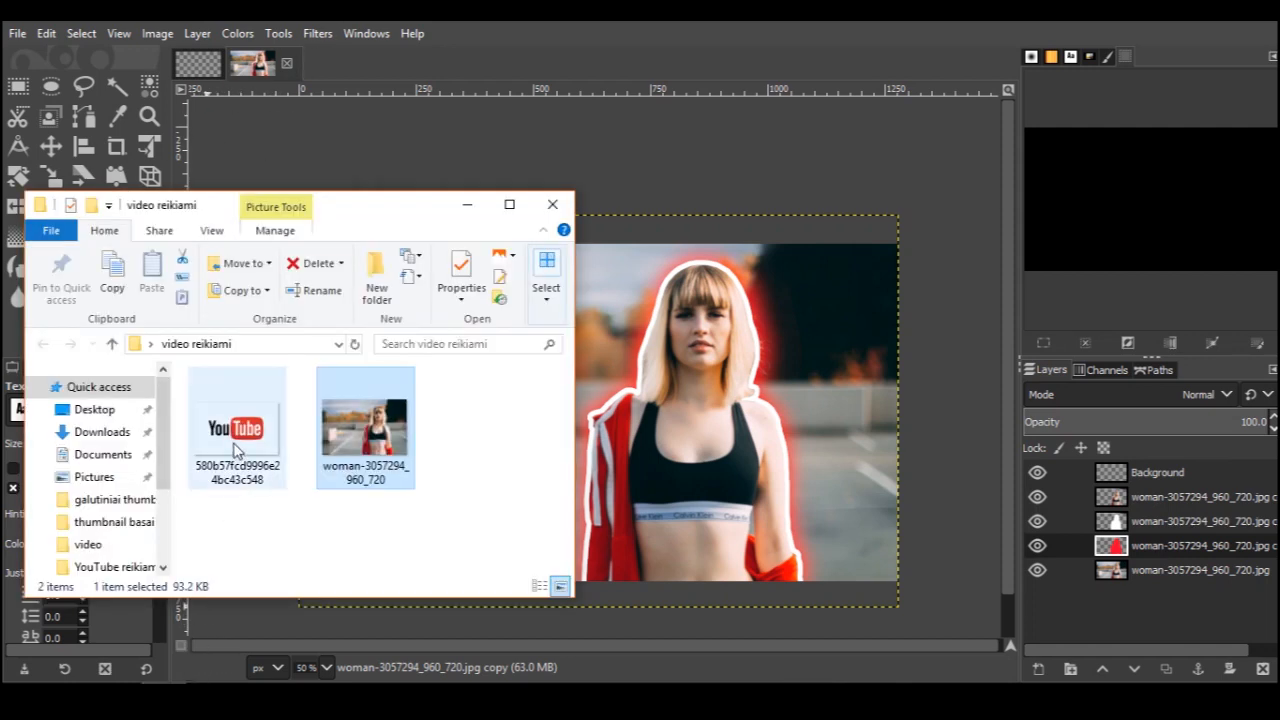
{"action": "left_click", "coordinate": [237, 440]}
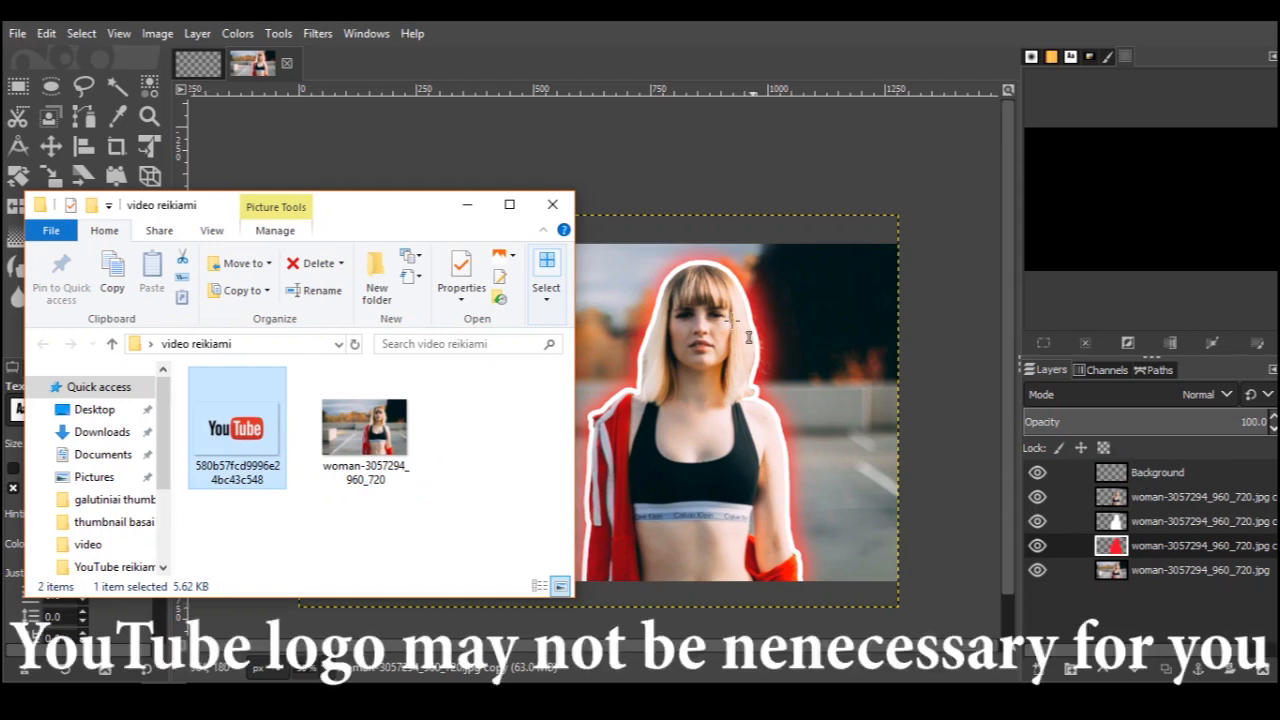
{"action": "left_click", "coordinate": [468, 205]}
{"action": "left_click_drag", "start_coordinate": [1158, 497], "coordinate": [1148, 600]}
{"action": "left_click", "coordinate": [1127, 482]}
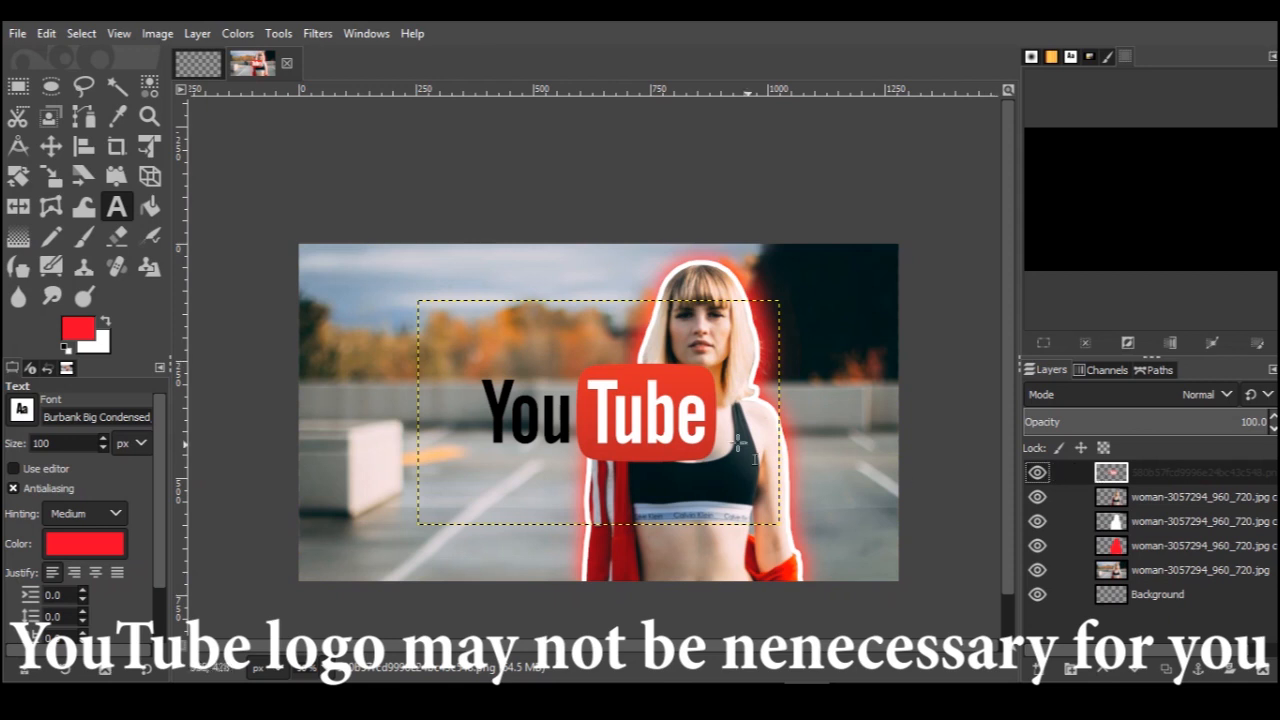
Scale the YouTube logo down proportionally and move it into the empty area beside the woman's red jacket
{"action": "left_click", "coordinate": [46, 176]}
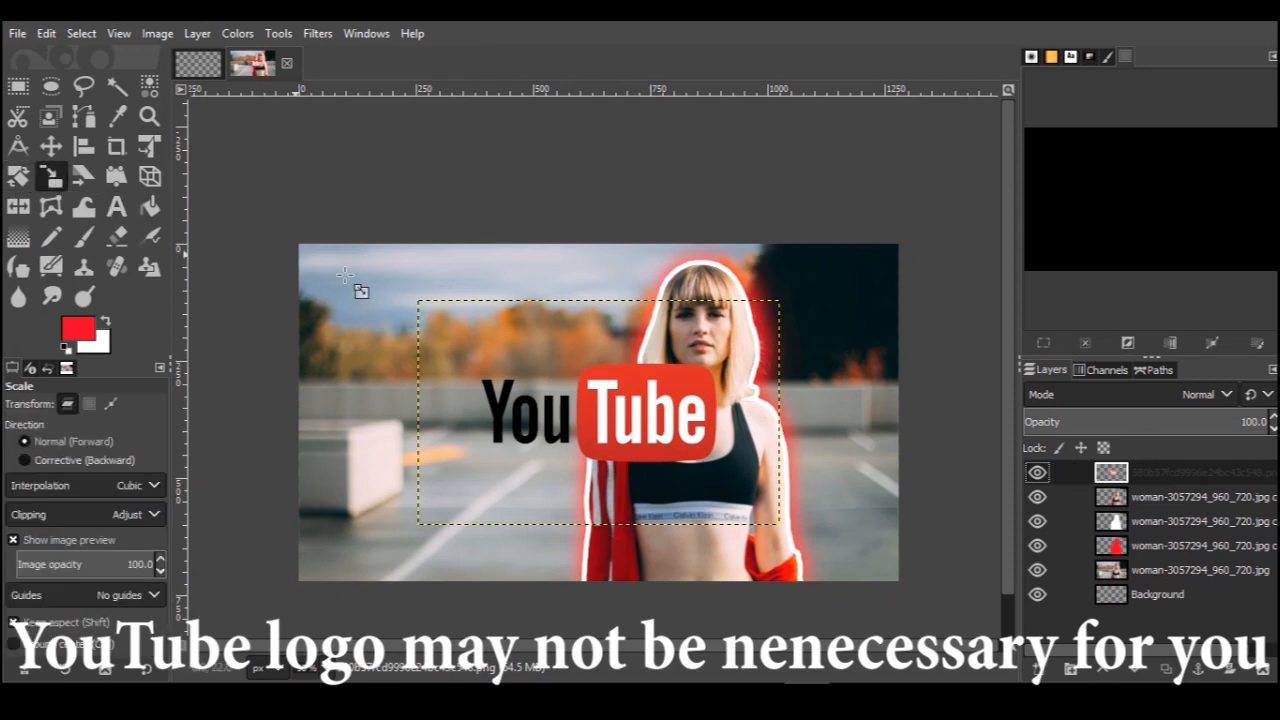
{"action": "left_click_drag", "start_coordinate": [428, 320], "coordinate": [601, 390]}
{"action": "left_click", "coordinate": [933, 228]}
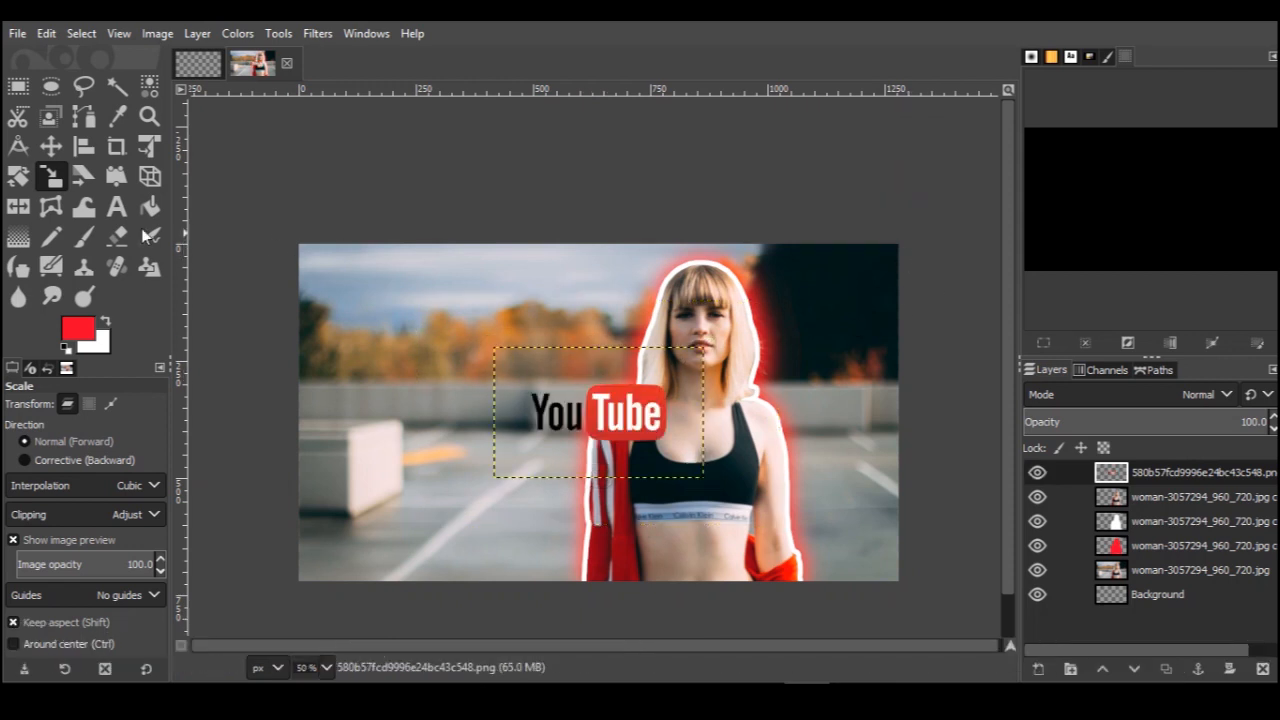
{"action": "left_click", "coordinate": [50, 146]}
{"action": "left_click_drag", "start_coordinate": [608, 410], "coordinate": [458, 455]}
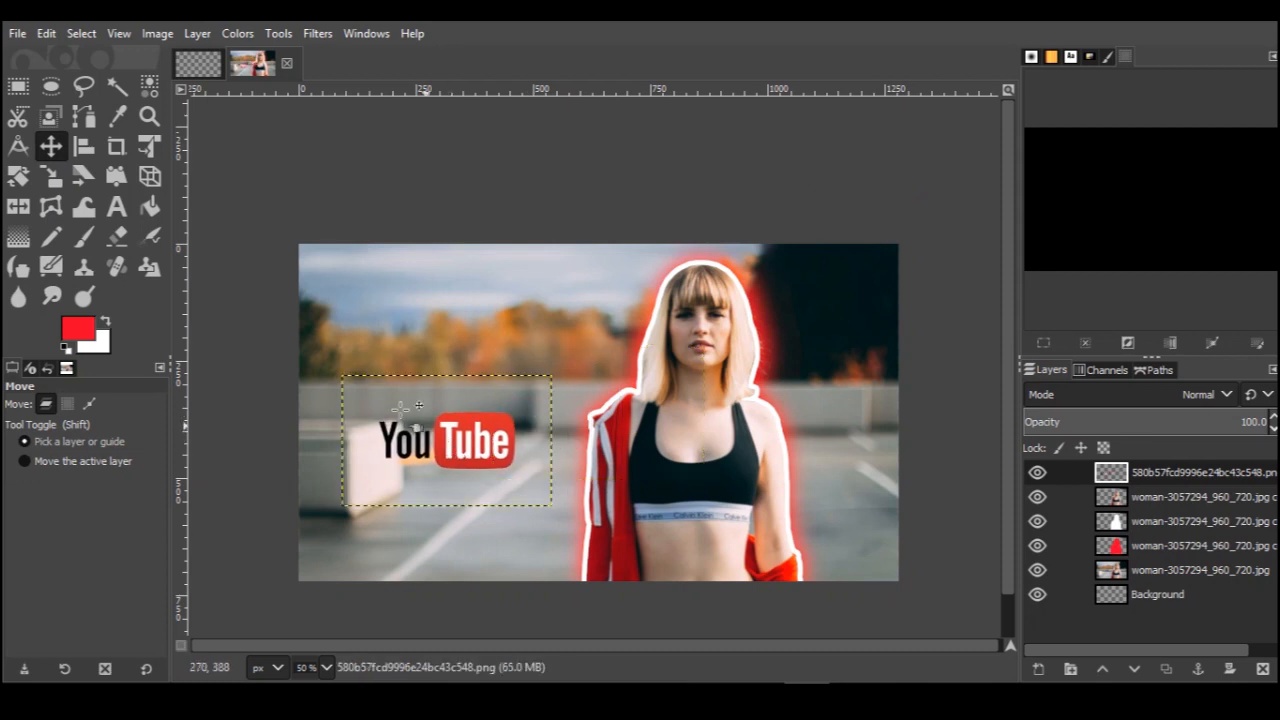
Enlarge the YouTube logo layer to 569 × 355 px and shift it slightly downward
{"action": "left_click", "coordinate": [50, 176]}
{"action": "left_click_drag", "start_coordinate": [562, 382], "coordinate": [613, 362]}
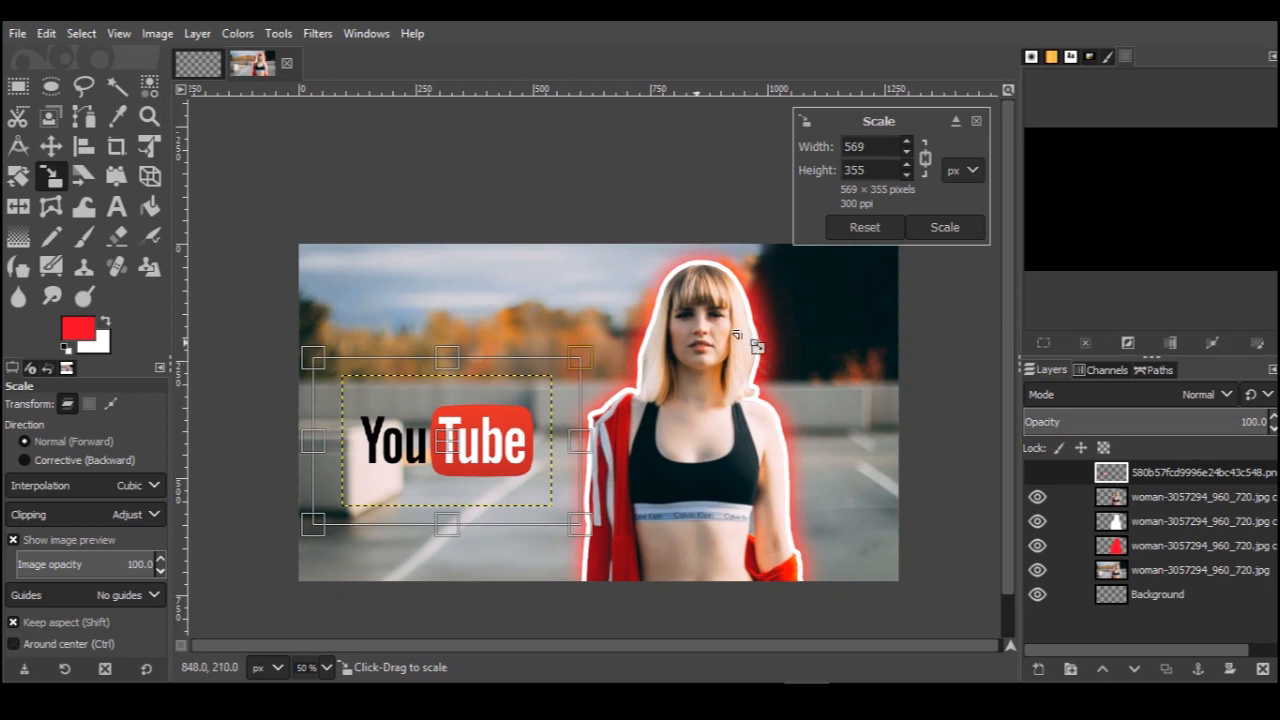
{"action": "left_click", "coordinate": [939, 232]}
{"action": "left_click", "coordinate": [50, 146]}
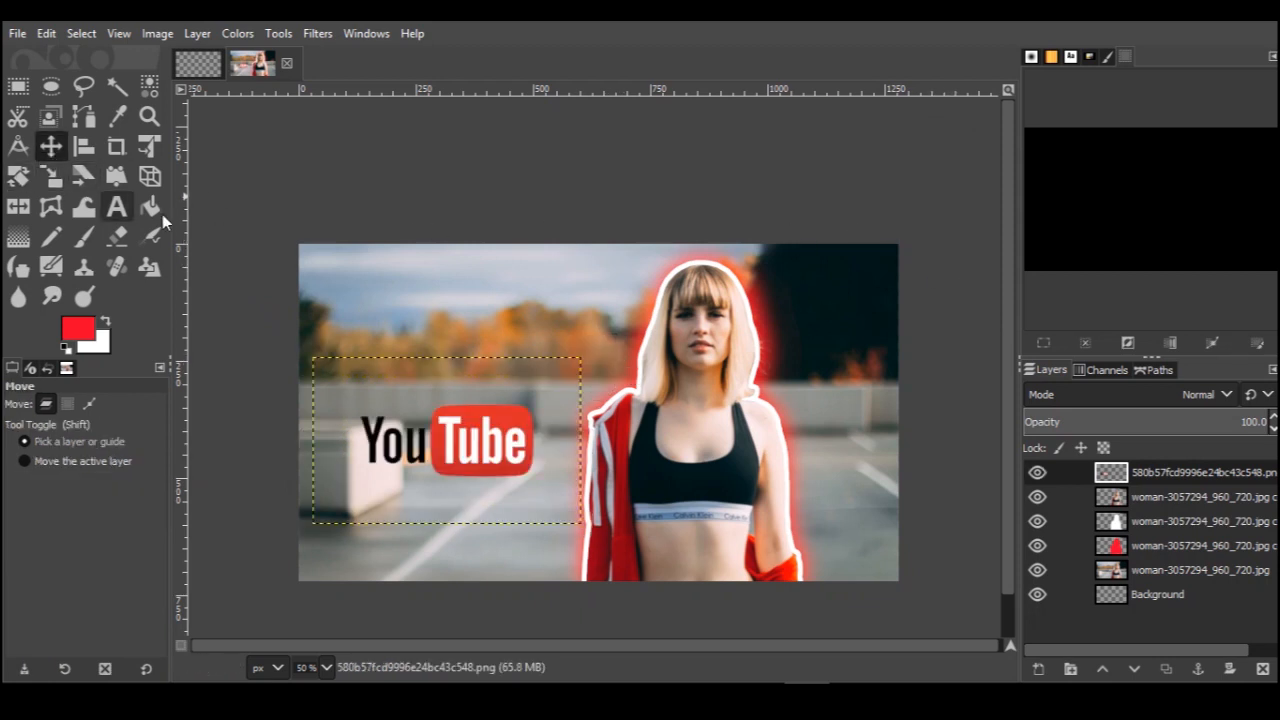
{"action": "left_click_drag", "start_coordinate": [480, 426], "coordinate": [480, 447]}
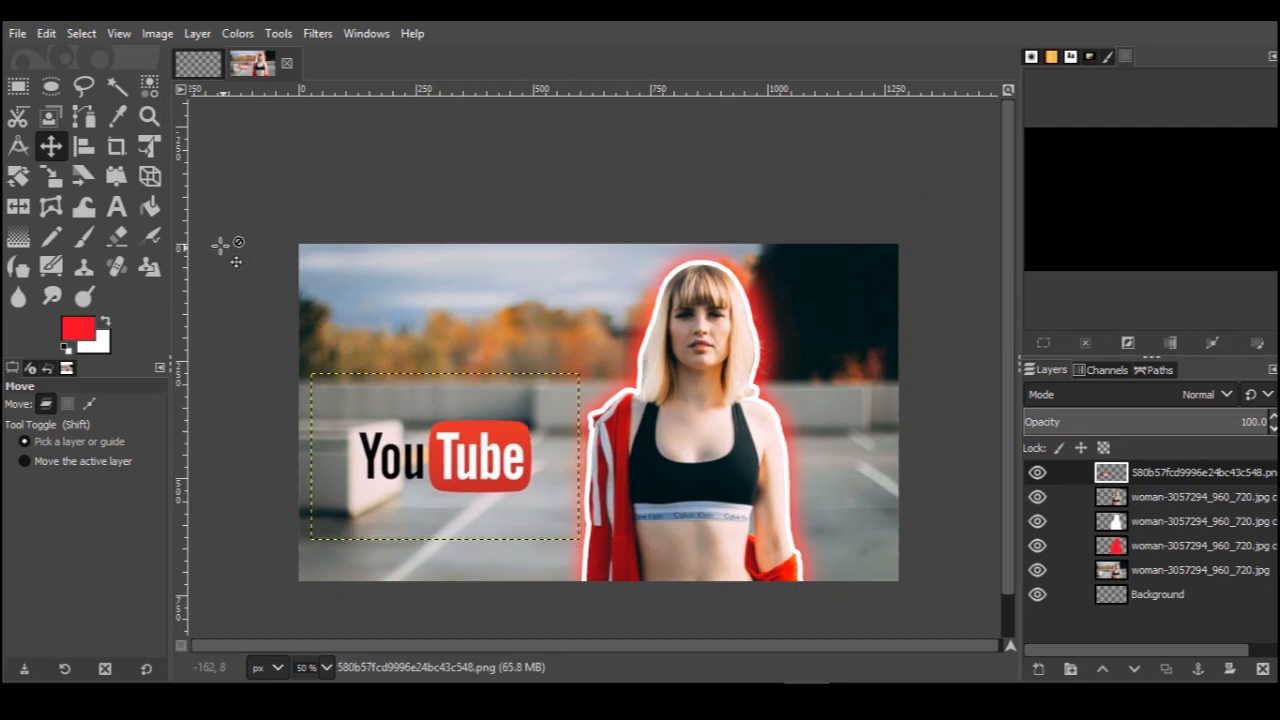
Start a text layer above the YouTube logo in Burbank Big Condensed and set its text colour to black (000000)
{"action": "left_click", "coordinate": [117, 212]}
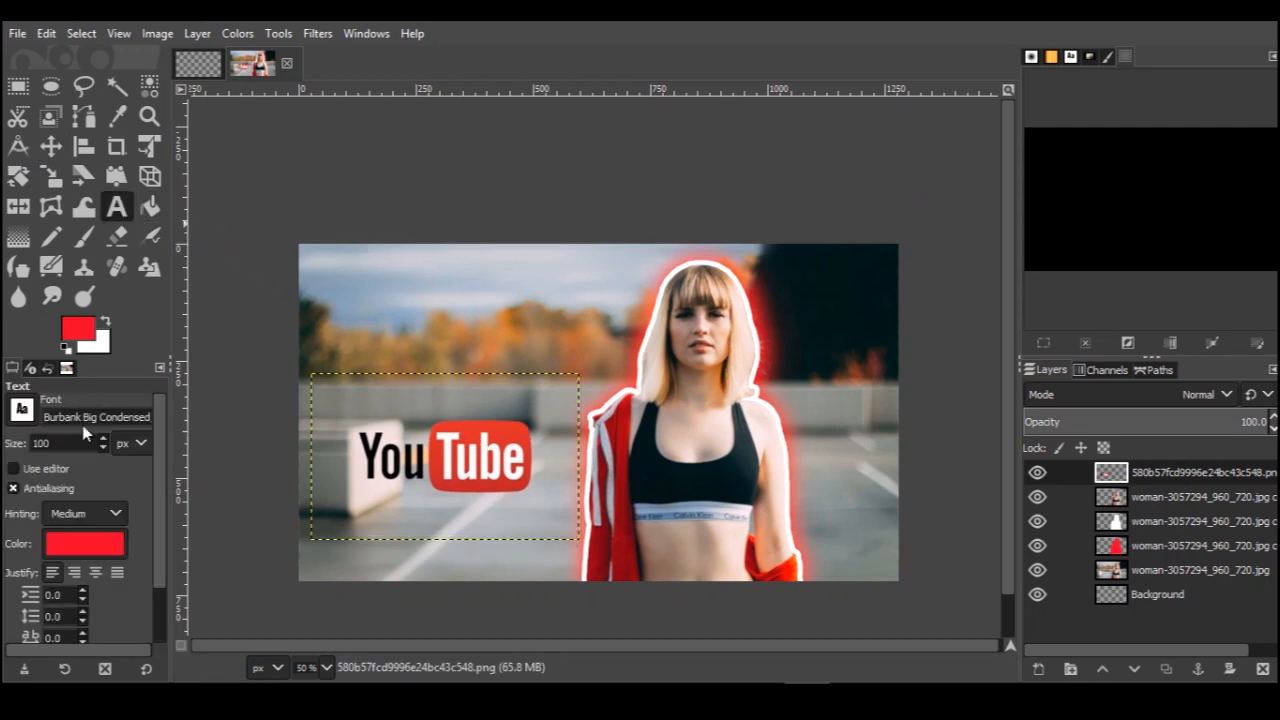
{"action": "left_click", "coordinate": [29, 417]}
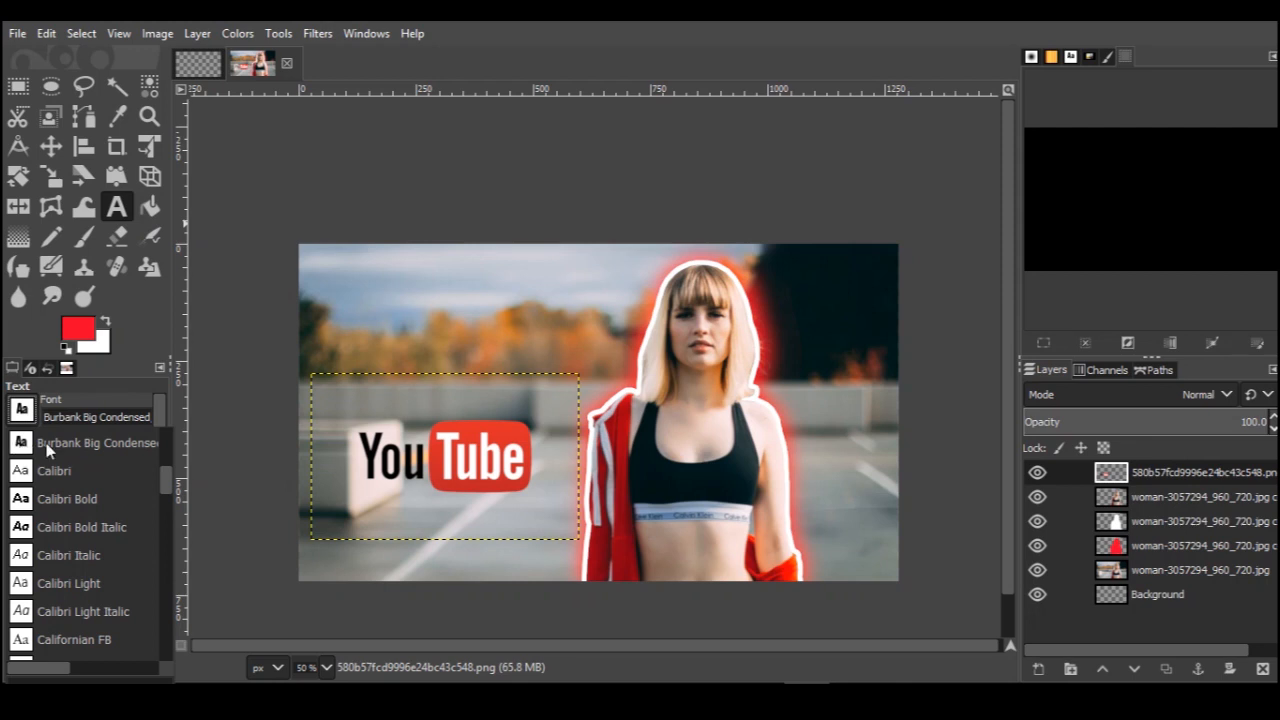
{"action": "left_click", "coordinate": [82, 395]}
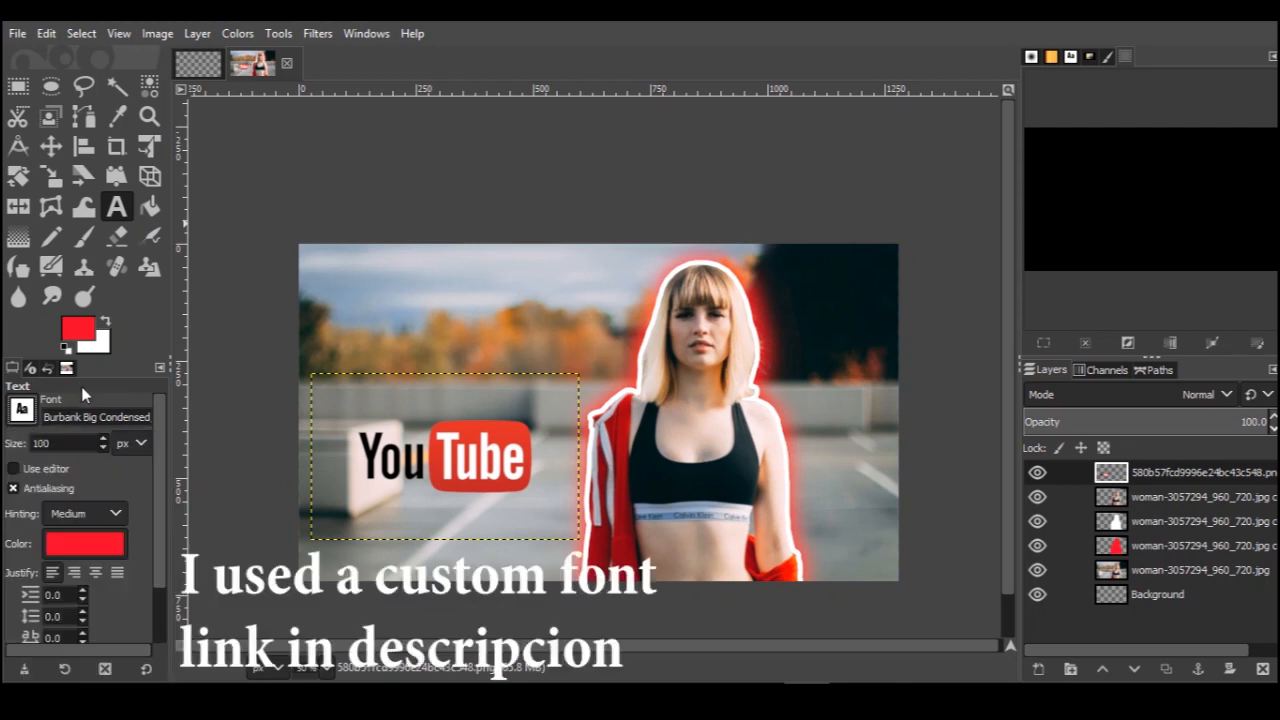
{"action": "left_click", "coordinate": [345, 300]}
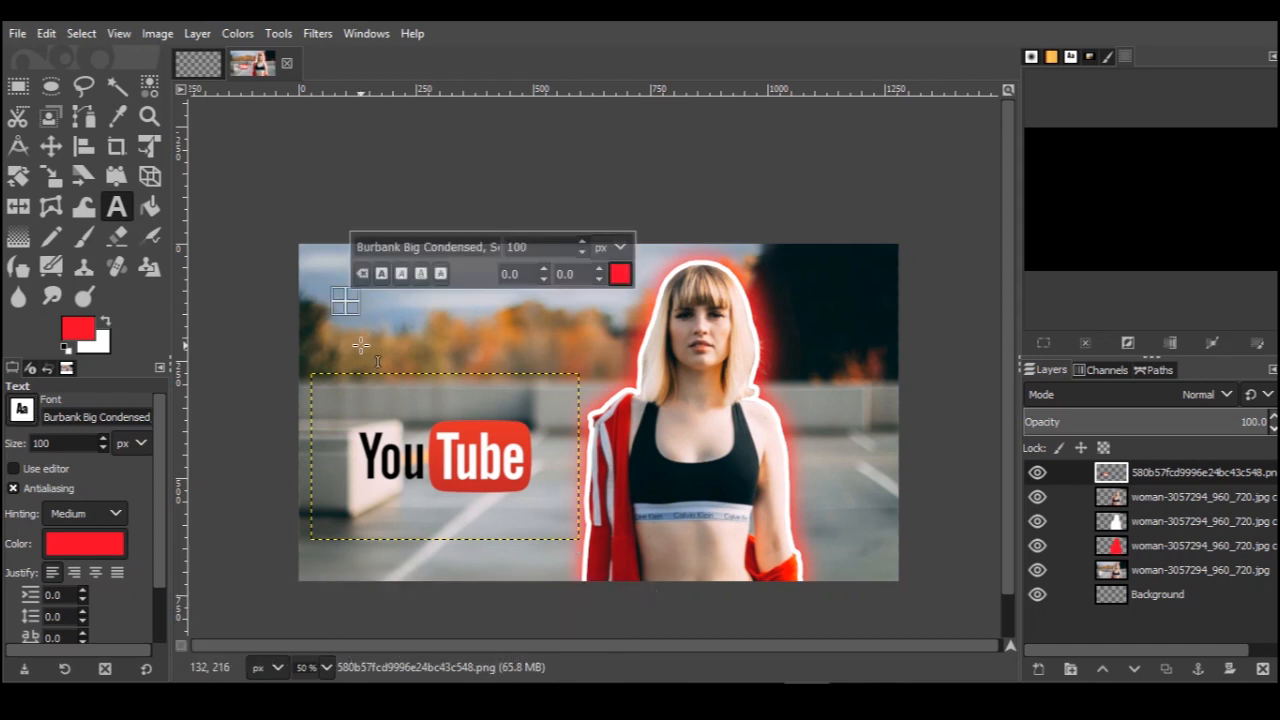
{"action": "type", "text": "H"}
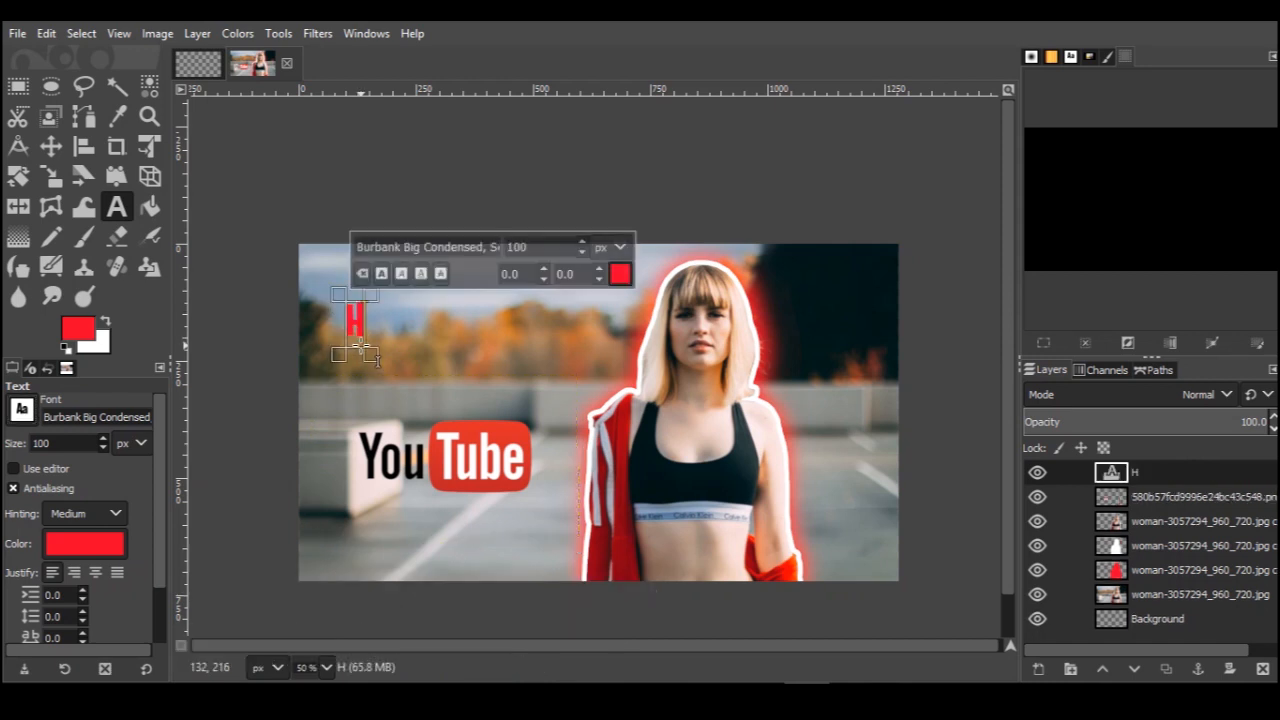
{"action": "key", "text": "BackSpace"}
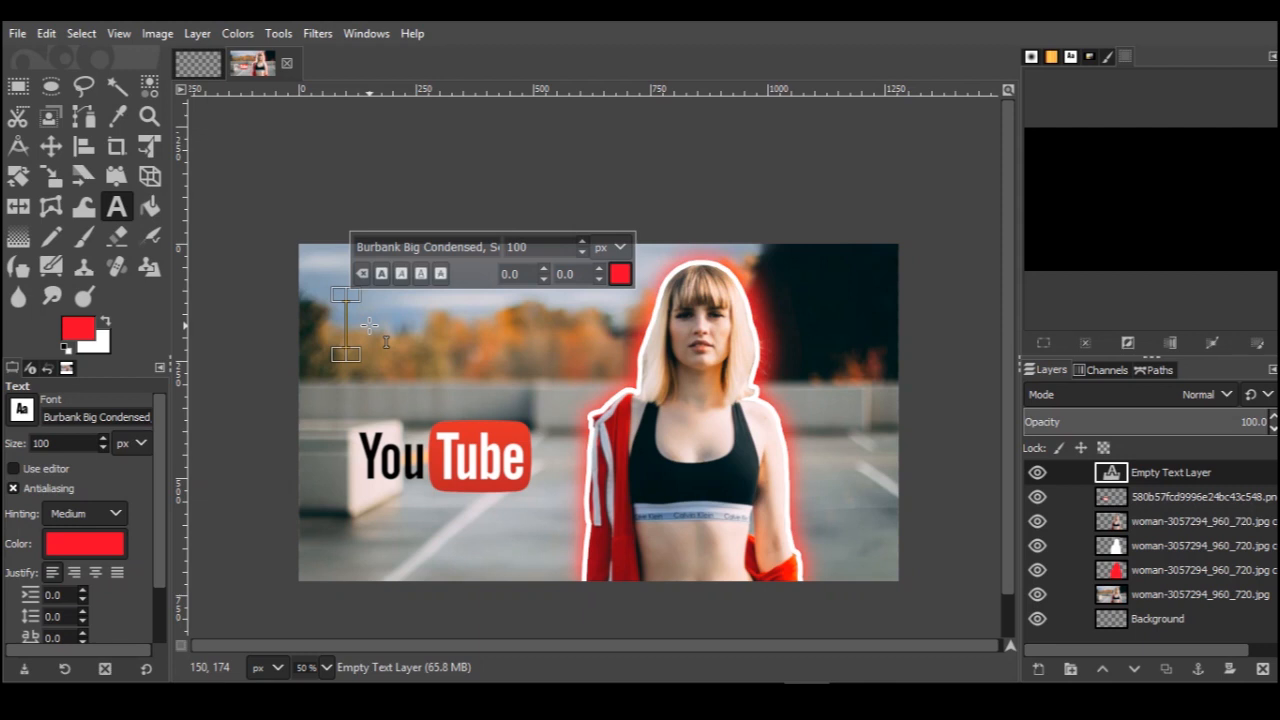
{"action": "left_click", "coordinate": [620, 274]}
{"action": "left_click_drag", "start_coordinate": [586, 286], "coordinate": [214, 457]}
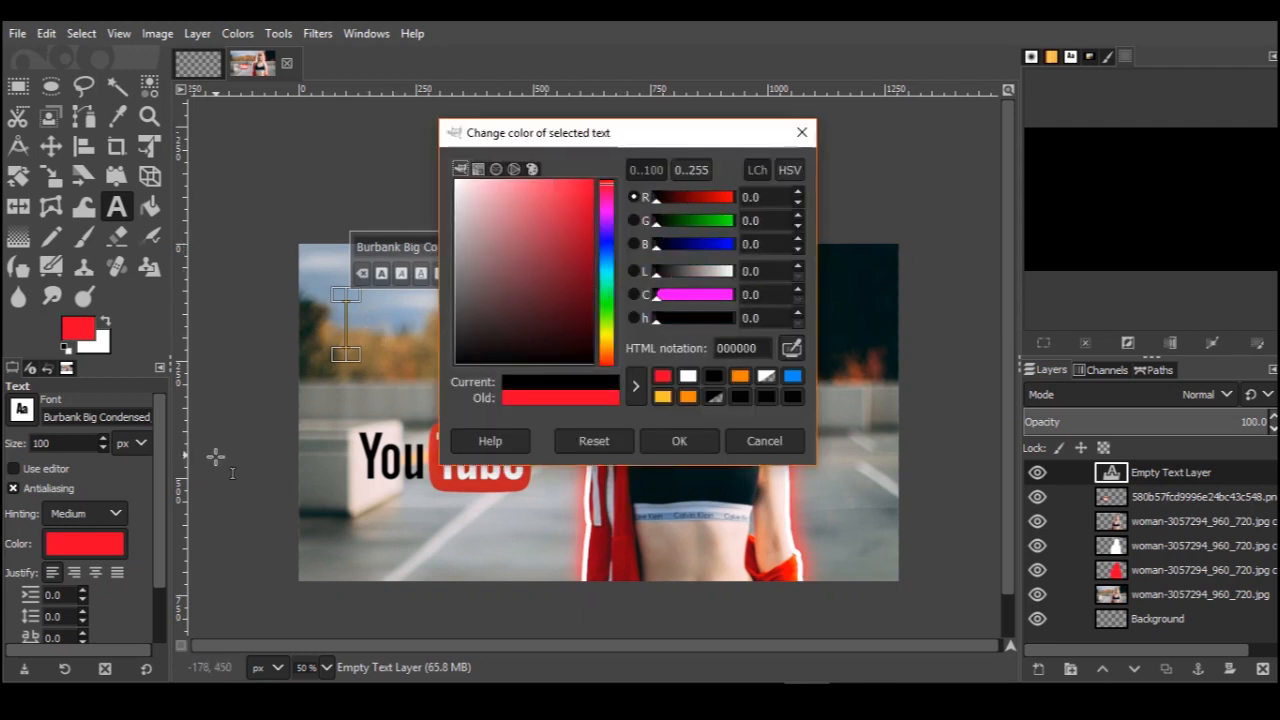
{"action": "left_click", "coordinate": [672, 442]}
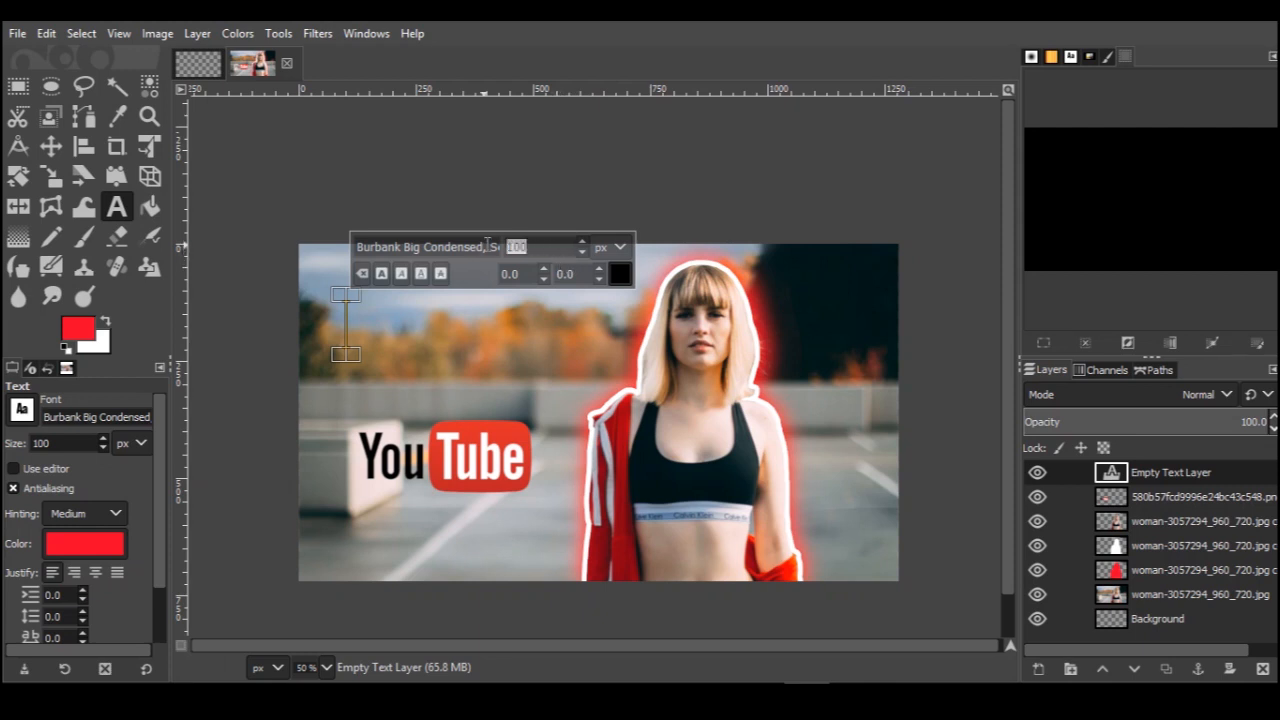
{"action": "type", "text": "60"}
{"action": "left_click", "coordinate": [362, 323]}
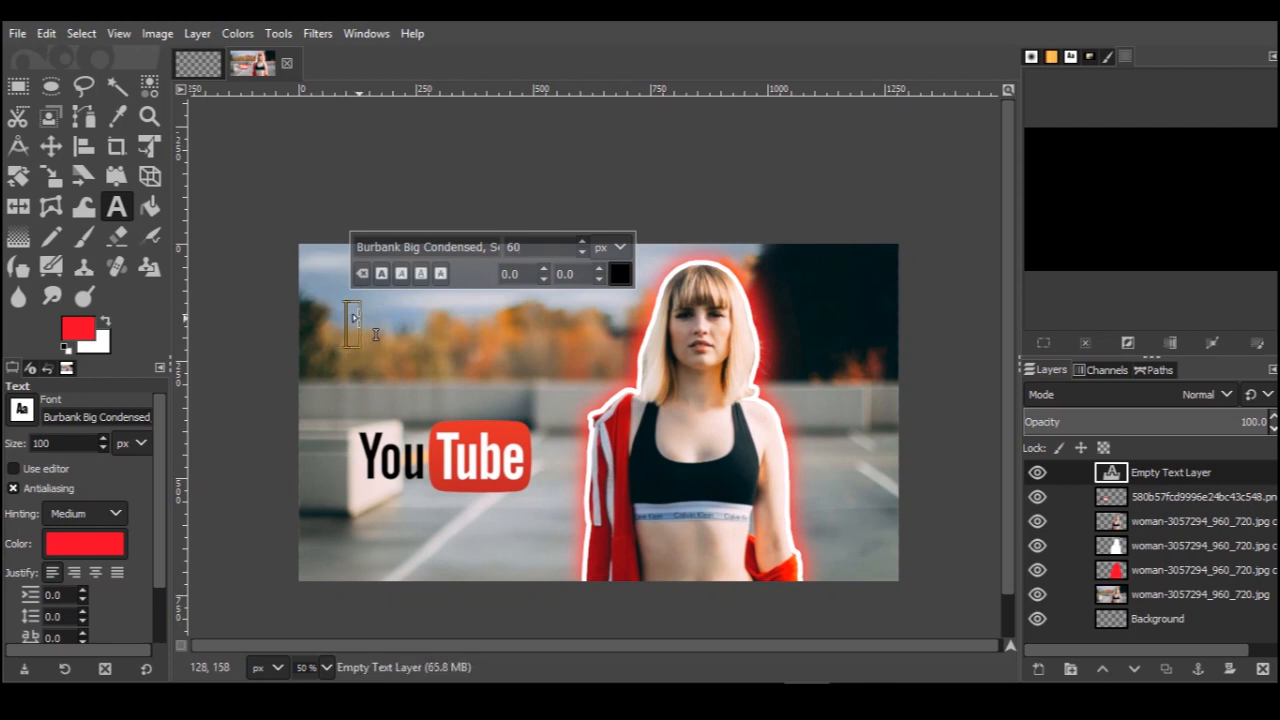
{"action": "key", "text": "Return"}
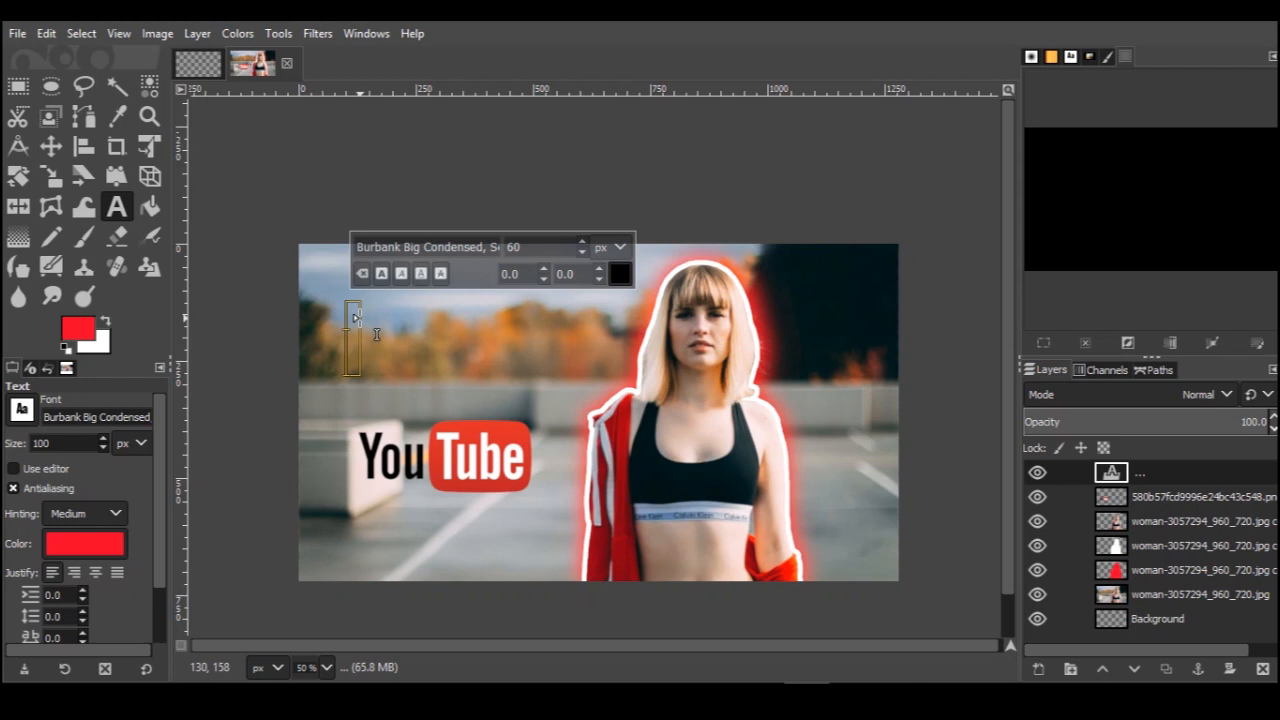
{"action": "type", "text": "HOW"}
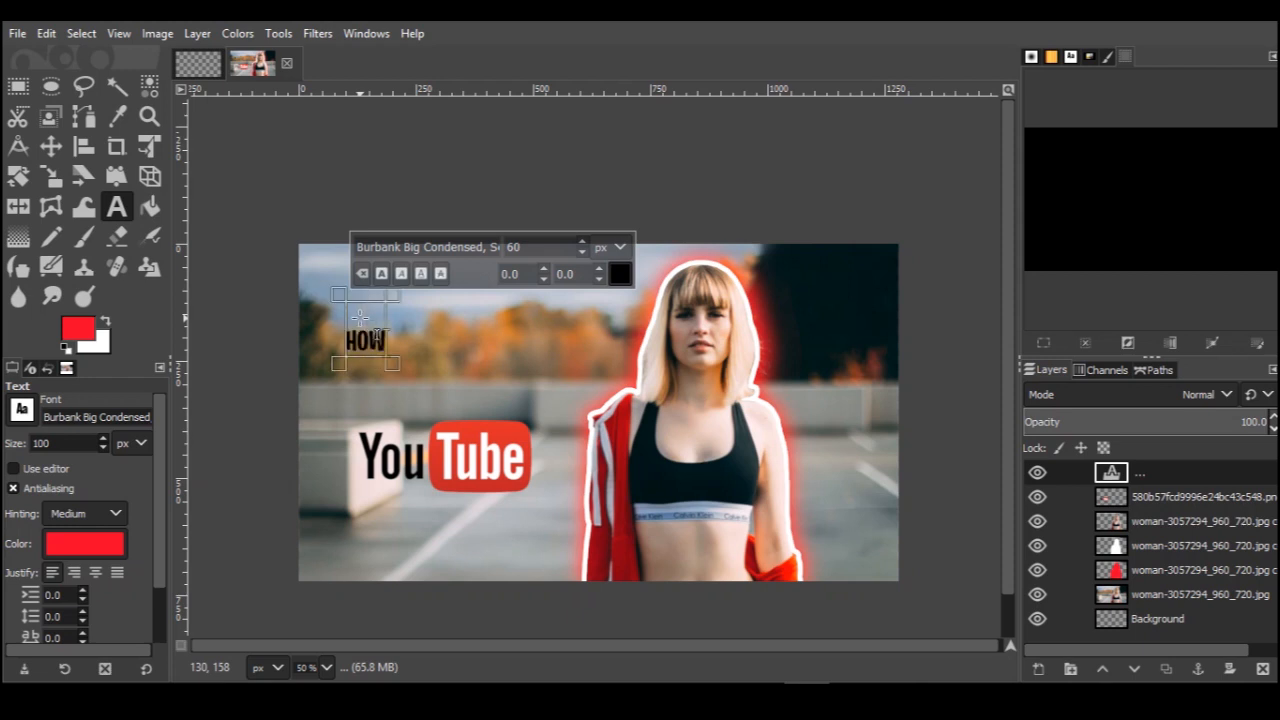
{"action": "key", "text": "BackSpace"}
{"action": "key", "text": "BackSpace"}
{"action": "key", "text": "BackSpace"}
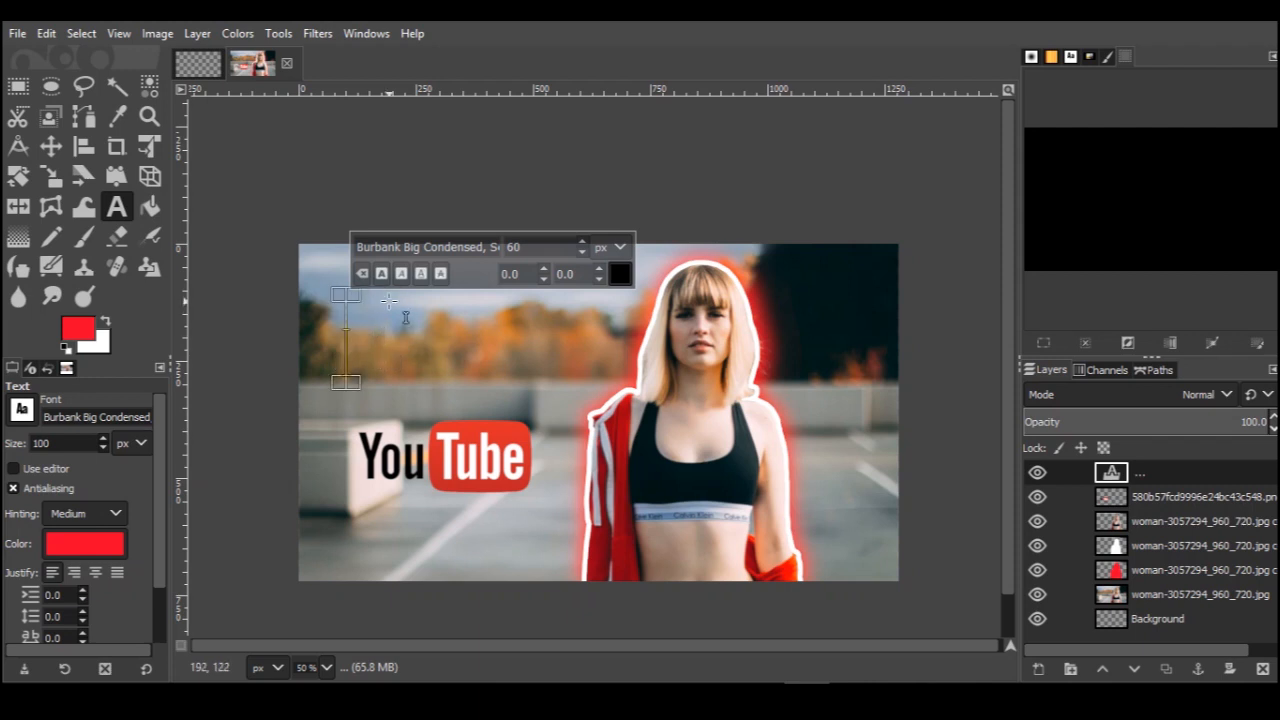
Enter "HOW TO MAKE" at 100 px in the text layer above the YouTube logo
{"action": "left_click", "coordinate": [351, 339]}
{"action": "type", "text": "HO"}
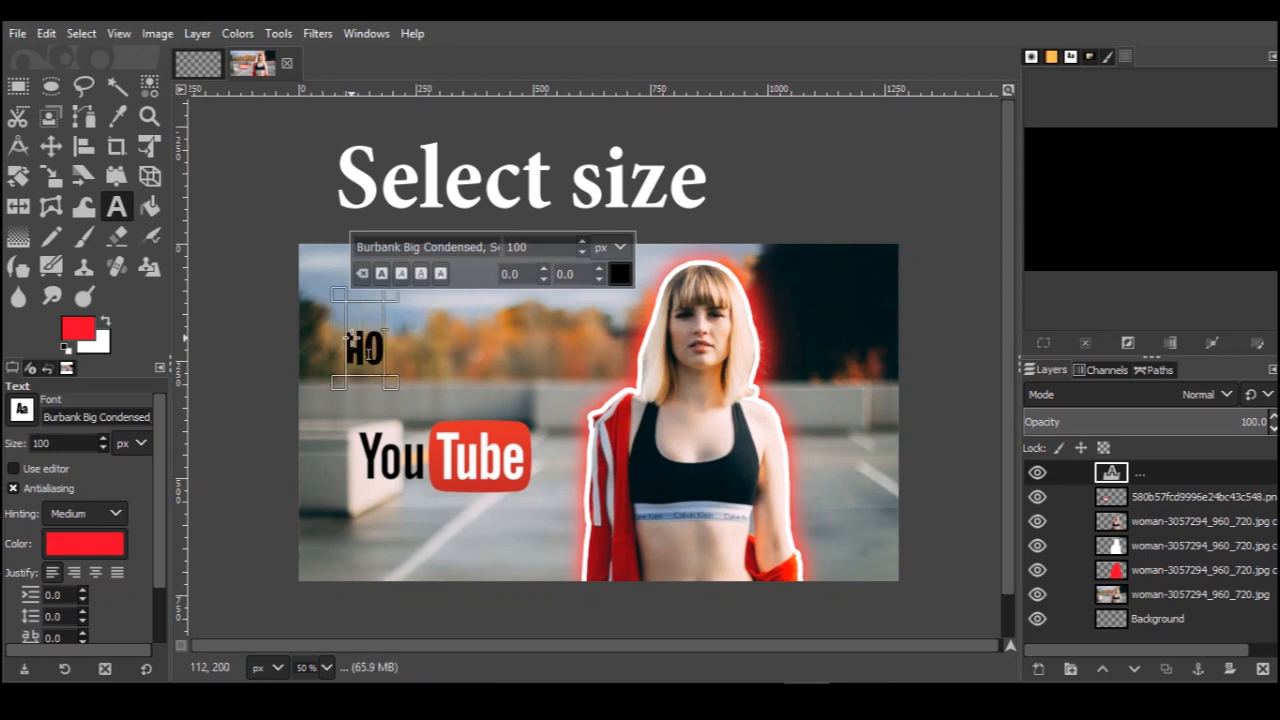
{"action": "type", "text": "W TO MAKE"}
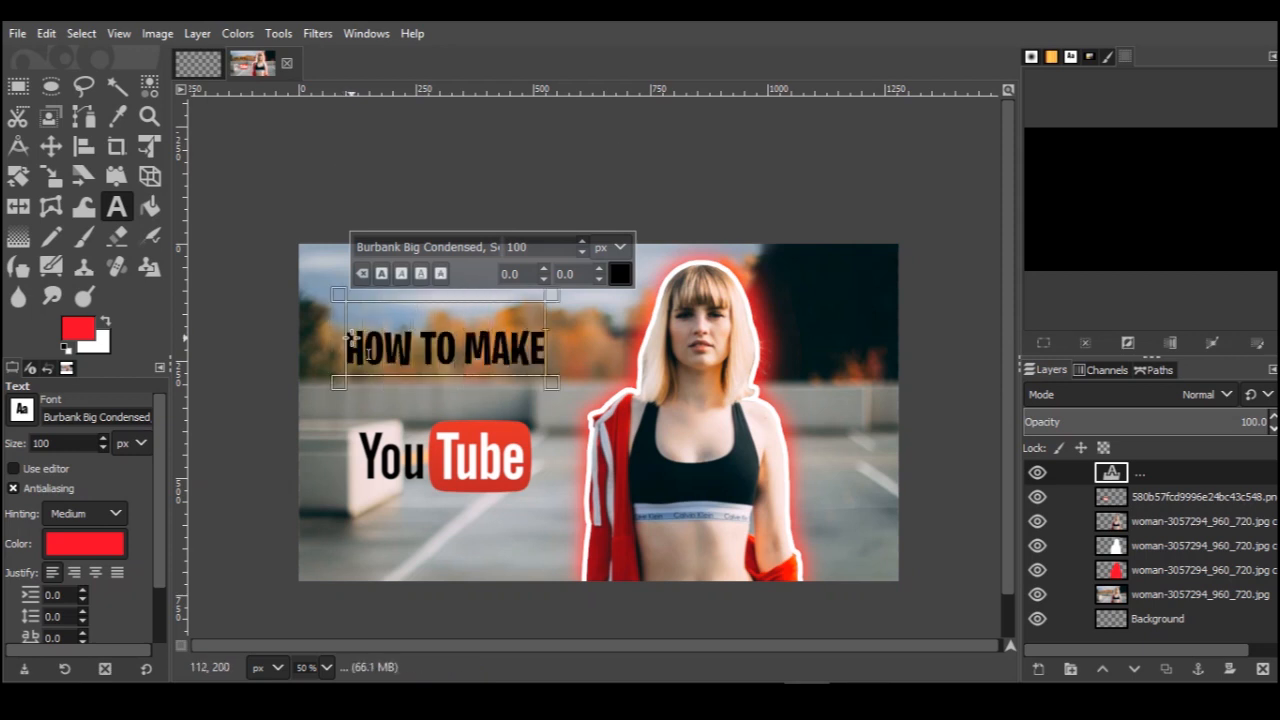
Add a second text layer reading "THUMBNAIL" below the YouTube logo
{"action": "left_click", "coordinate": [349, 518]}
{"action": "type", "text": "THU"}
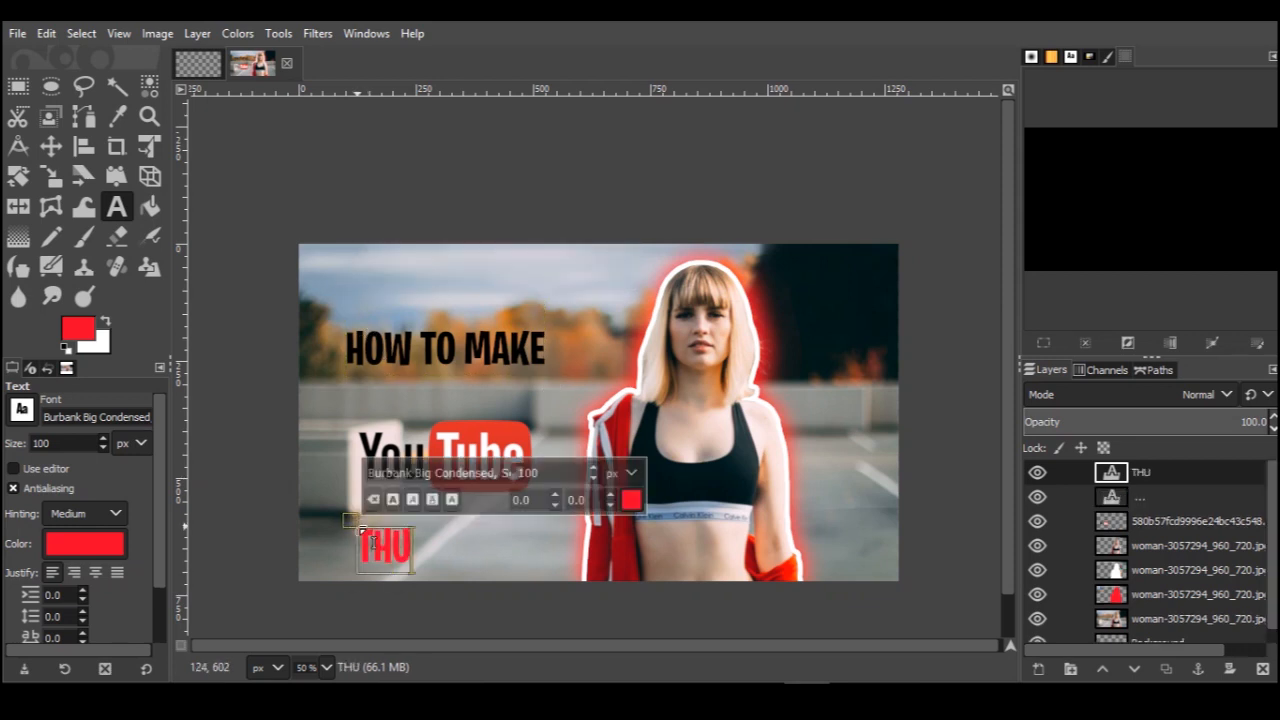
{"action": "type", "text": "MBNAIL"}
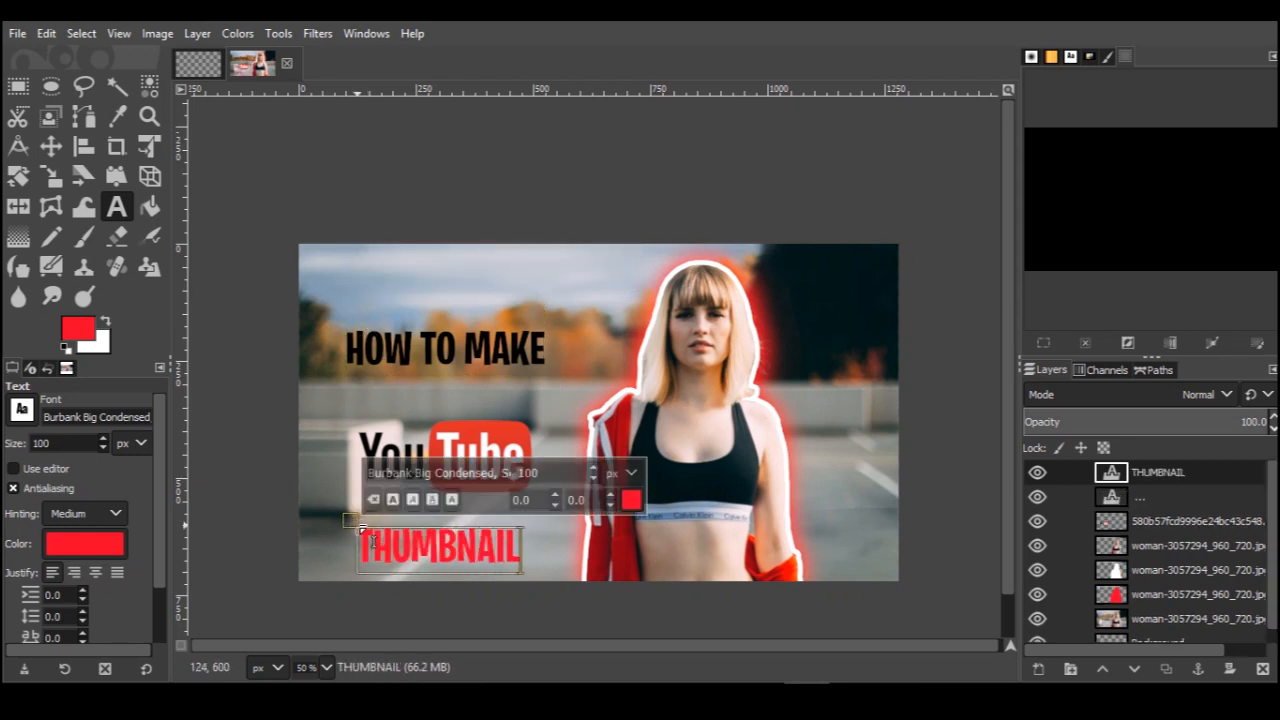
Replace the text below the YouTube logo with "THUMBNAILS" in black (000000)
{"action": "key", "text": "BackSpace"}
{"action": "key", "text": "BackSpace"}
{"action": "key", "text": "BackSpace"}
{"action": "key", "text": "BackSpace"}
{"action": "key", "text": "BackSpace"}
{"action": "key", "text": "BackSpace"}
{"action": "key", "text": "BackSpace"}
{"action": "key", "text": "BackSpace"}
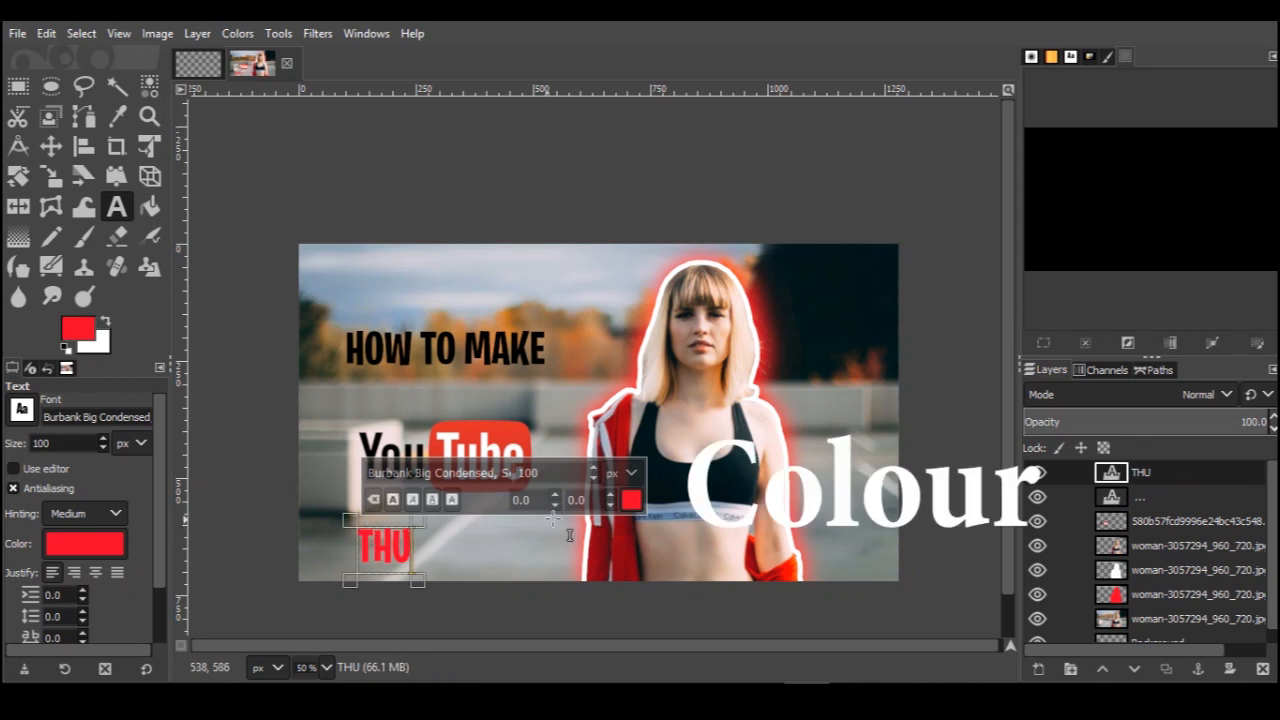
{"action": "key", "text": "BackSpace"}
{"action": "left_click", "coordinate": [631, 499]}
{"action": "left_click_drag", "start_coordinate": [560, 491], "coordinate": [540, 572]}
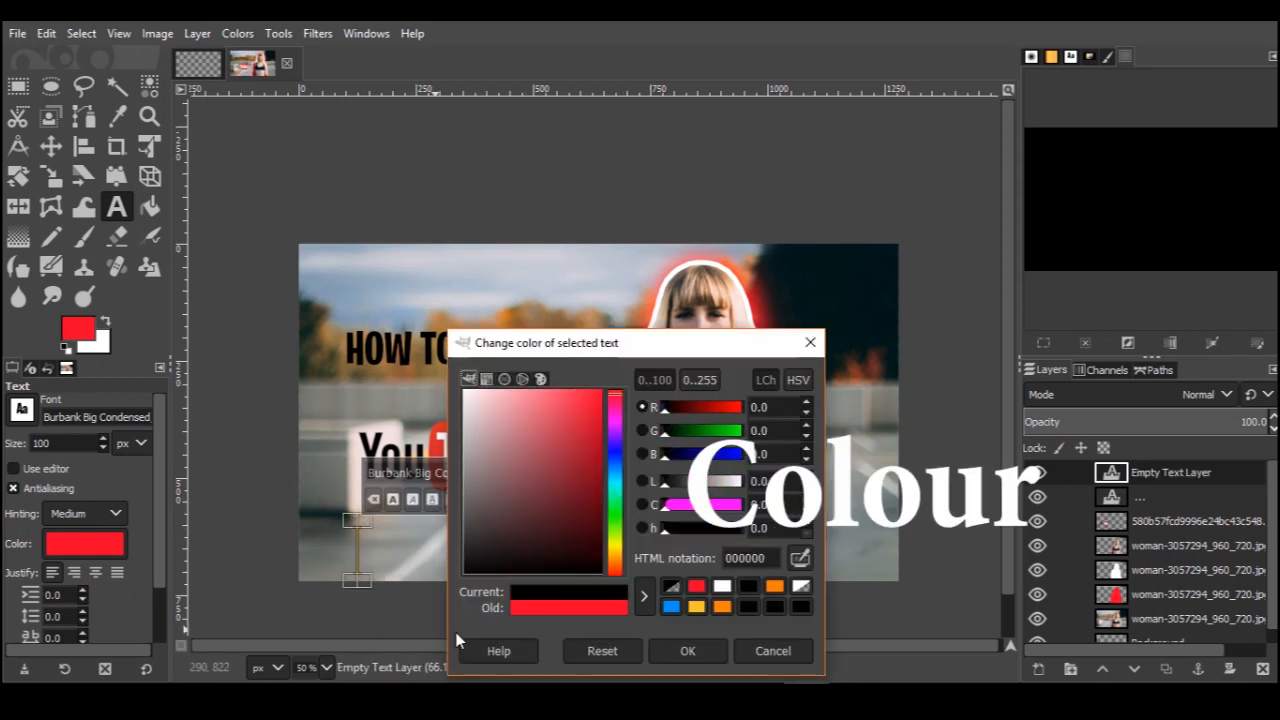
{"action": "left_click", "coordinate": [687, 651]}
{"action": "type", "text": "THUMBNAILS"}
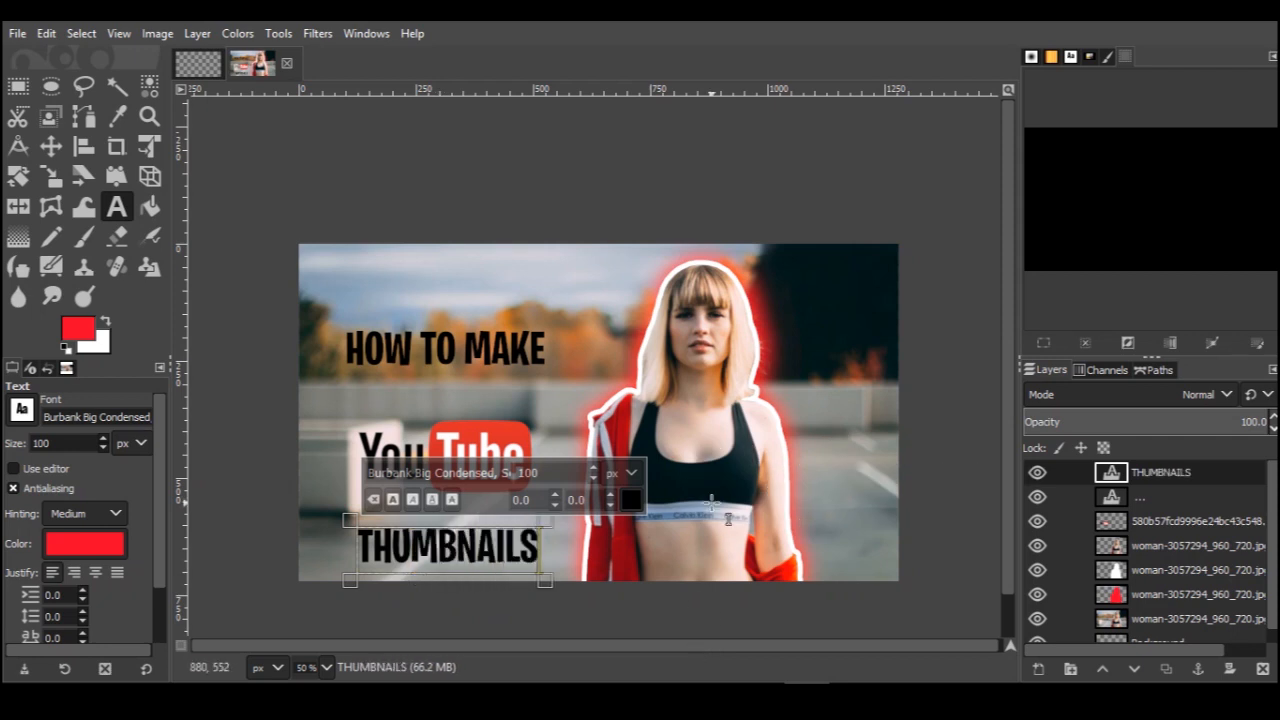
Move "HOW TO MAKE", the YouTube logo and "THUMBNAILS" close together into one stacked title beside the woman
{"action": "left_click", "coordinate": [50, 146]}
{"action": "left_click_drag", "start_coordinate": [440, 352], "coordinate": [436, 378]}
{"action": "left_click_drag", "start_coordinate": [450, 462], "coordinate": [435, 440]}
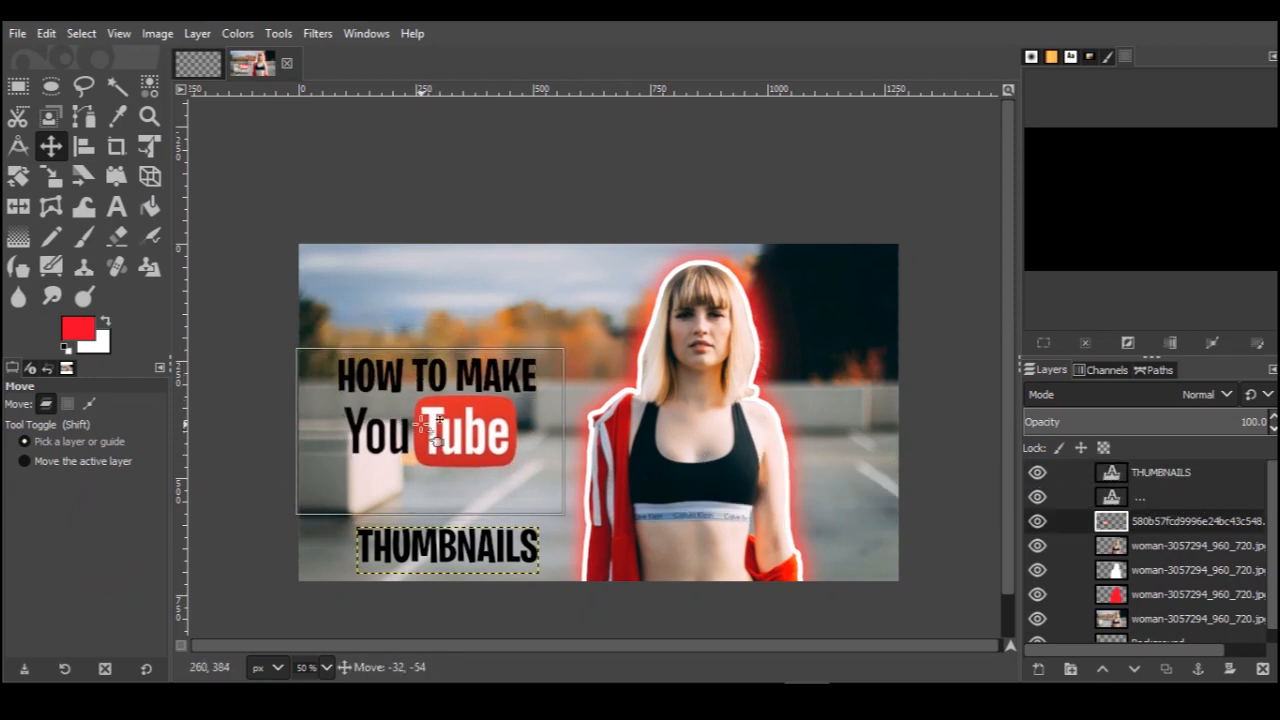
{"action": "left_click", "coordinate": [435, 538]}
{"action": "left_click_drag", "start_coordinate": [450, 557], "coordinate": [430, 508]}
Enlarge the "HOW TO MAKE" text layer proportionally to 531 × 200 px
{"action": "left_click", "coordinate": [50, 176]}
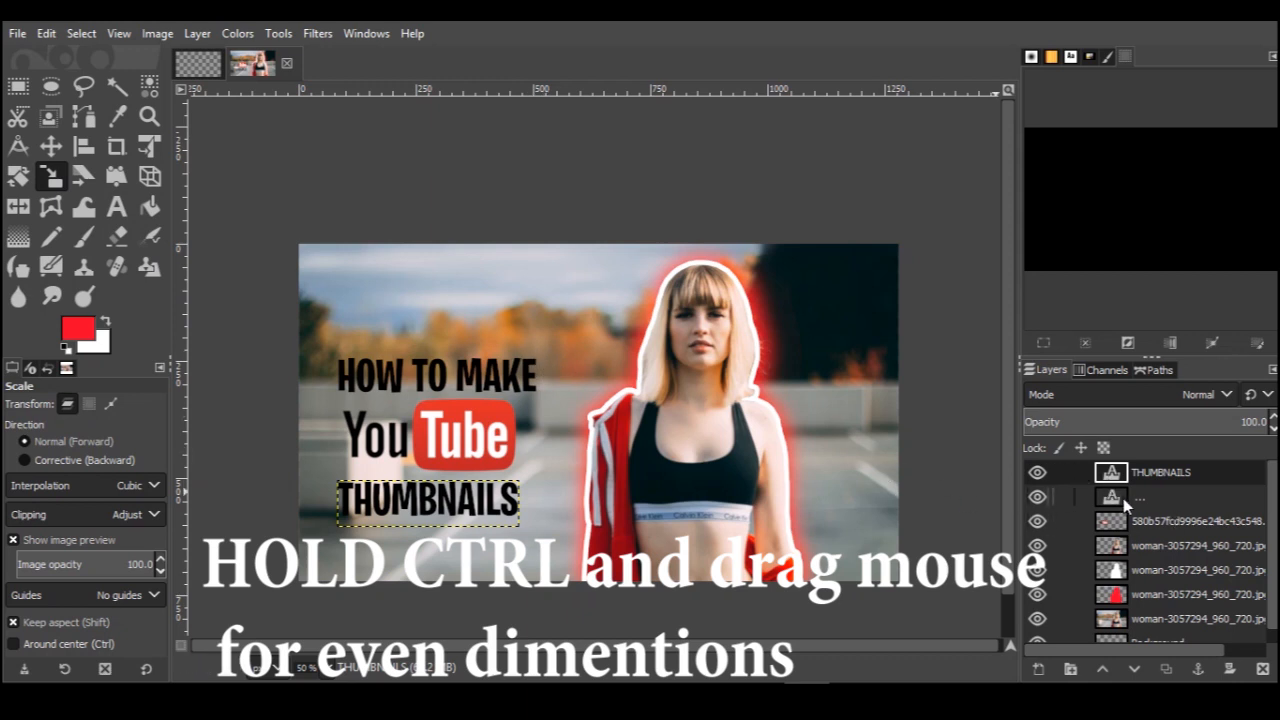
{"action": "left_click", "coordinate": [1124, 498]}
{"action": "left_click", "coordinate": [560, 316]}
{"action": "left_click_drag", "start_coordinate": [566, 313], "coordinate": [577, 310]}
{"action": "left_click", "coordinate": [944, 227]}
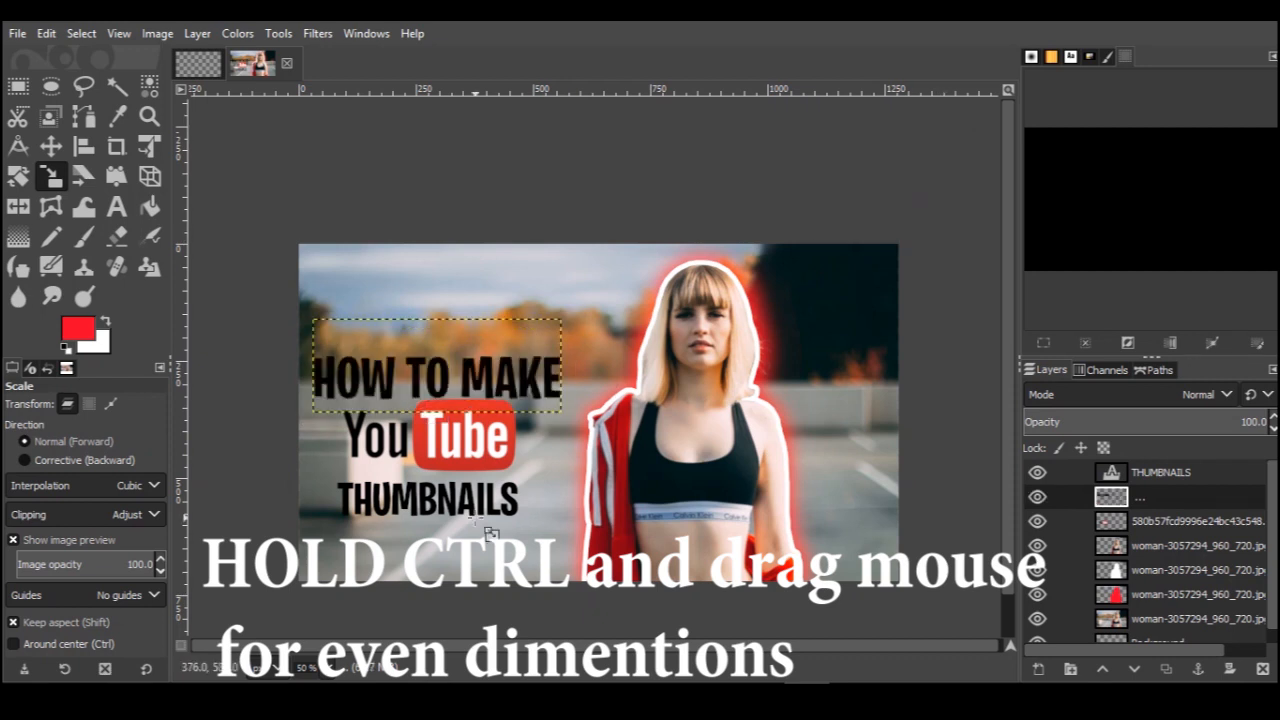
Enlarge the "THUMBNAILS" text layer proportionally to 491 × 127 px
{"action": "left_click", "coordinate": [487, 520]}
{"action": "left_click", "coordinate": [1112, 472]}
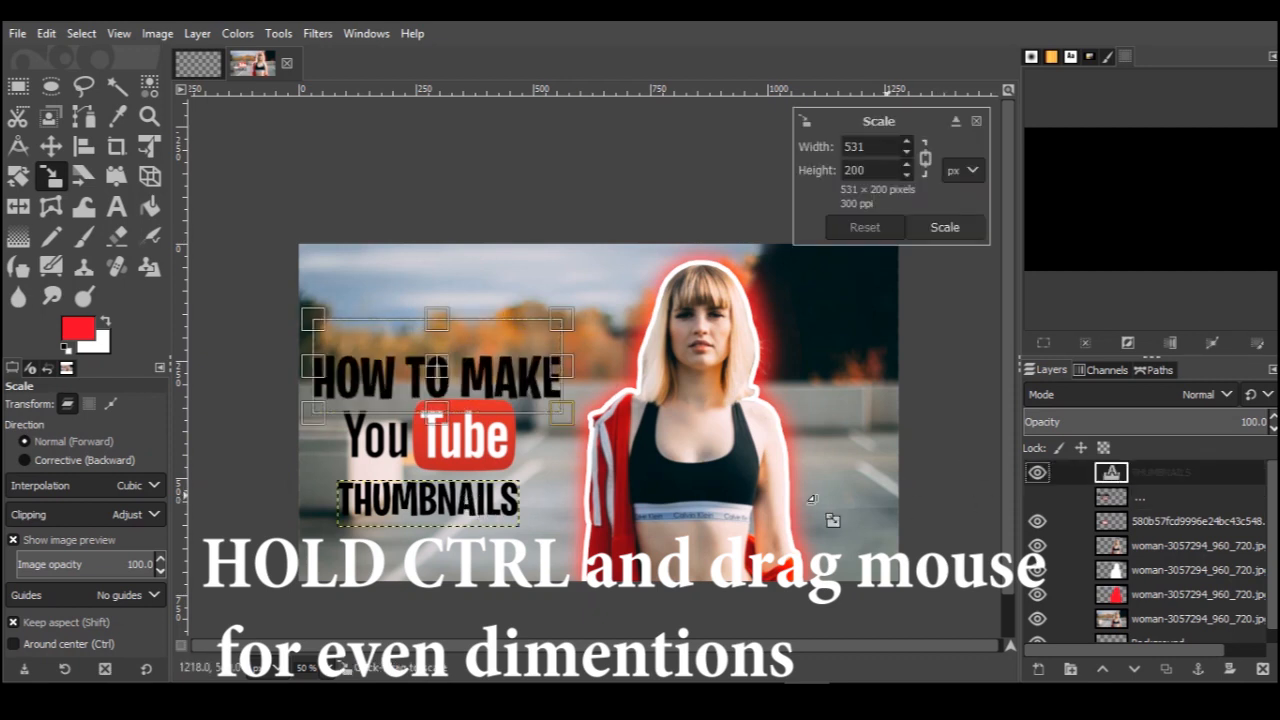
{"action": "left_click_drag", "start_coordinate": [543, 503], "coordinate": [582, 482]}
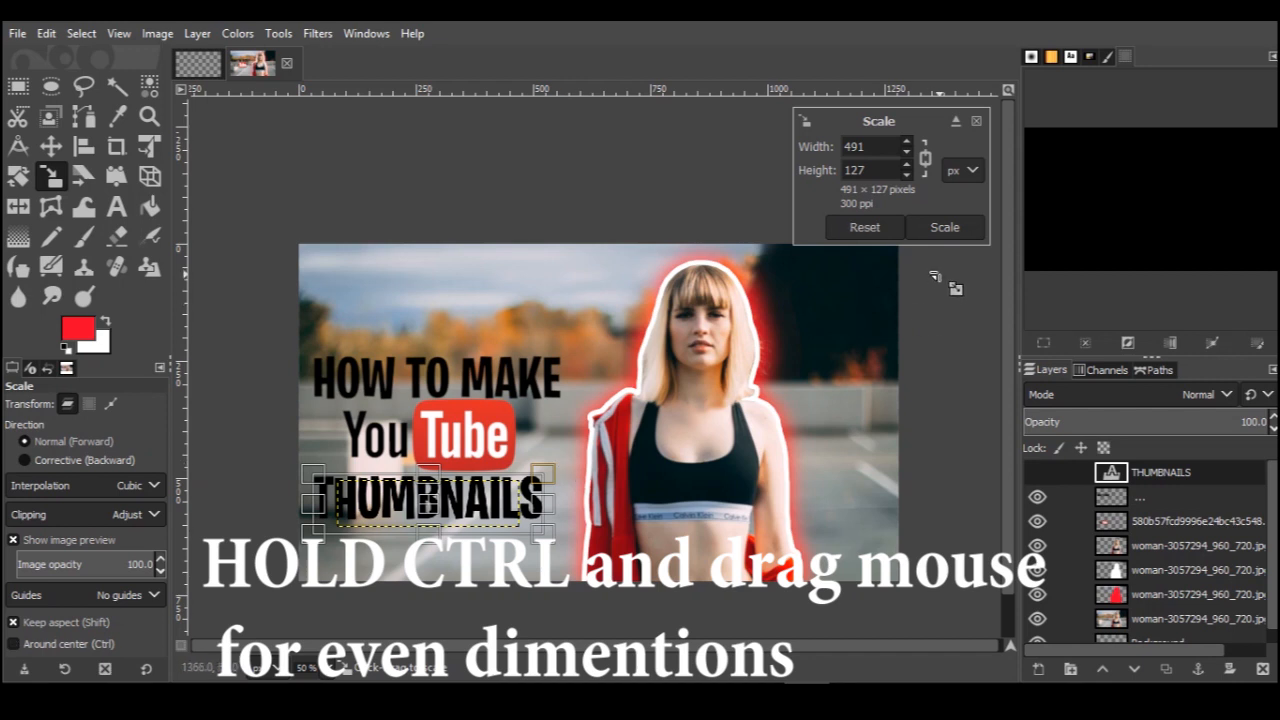
{"action": "left_click", "coordinate": [945, 227]}
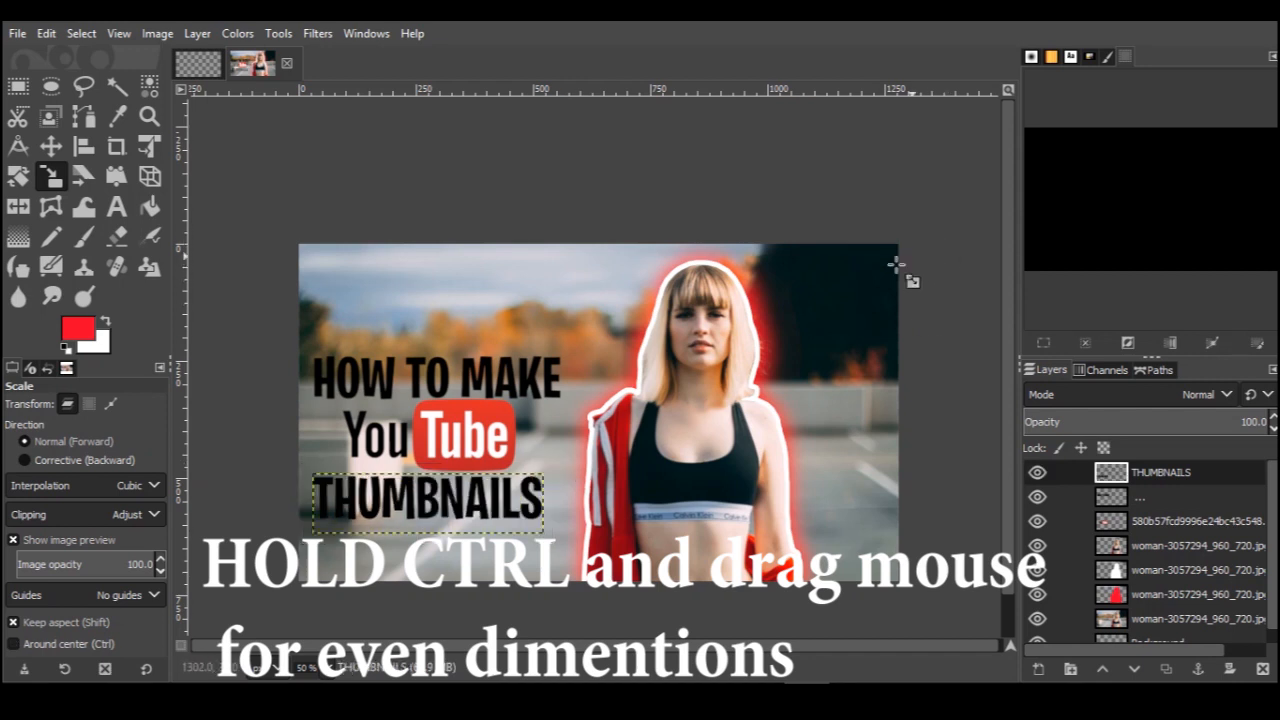
Shift "HOW TO MAKE", the YouTube logo and "THUMBNAILS" upward, keeping them closely stacked and roughly centred on each other
{"action": "left_click", "coordinate": [50, 145]}
{"action": "left_click_drag", "start_coordinate": [447, 377], "coordinate": [451, 344]}
{"action": "left_click_drag", "start_coordinate": [456, 412], "coordinate": [450, 383]}
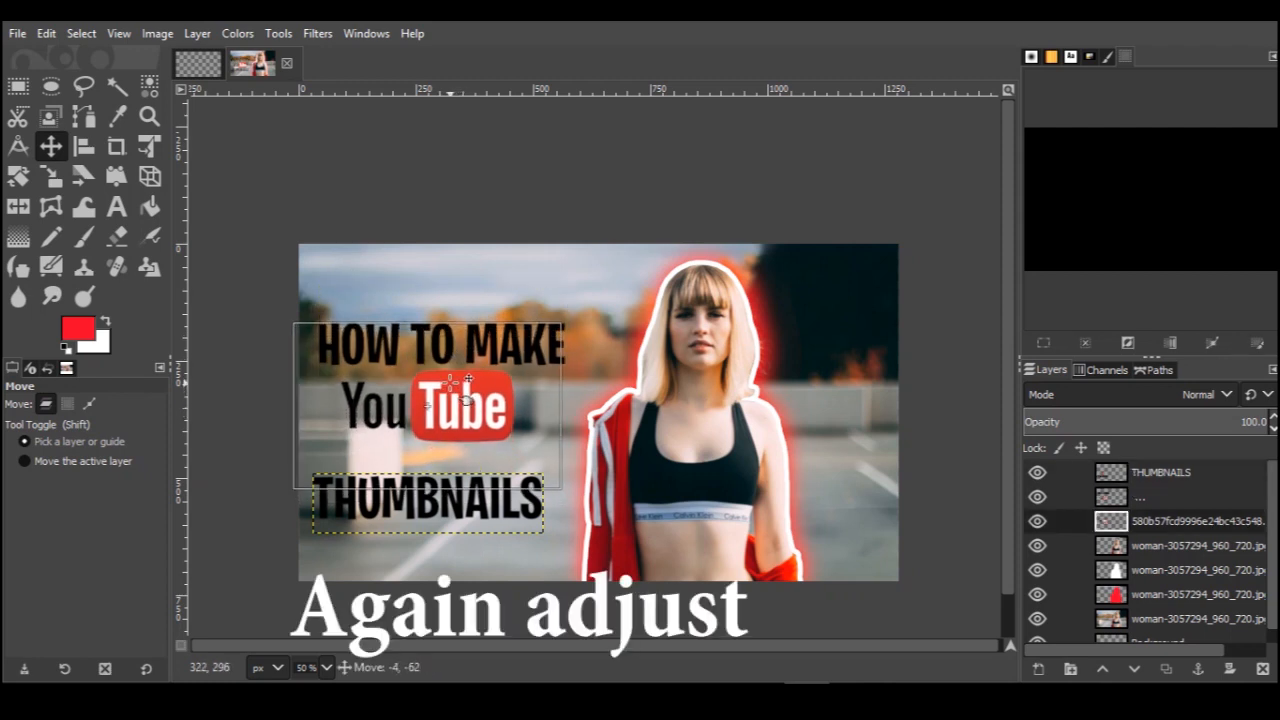
{"action": "left_click", "coordinate": [462, 492]}
{"action": "left_click_drag", "start_coordinate": [476, 505], "coordinate": [484, 475]}
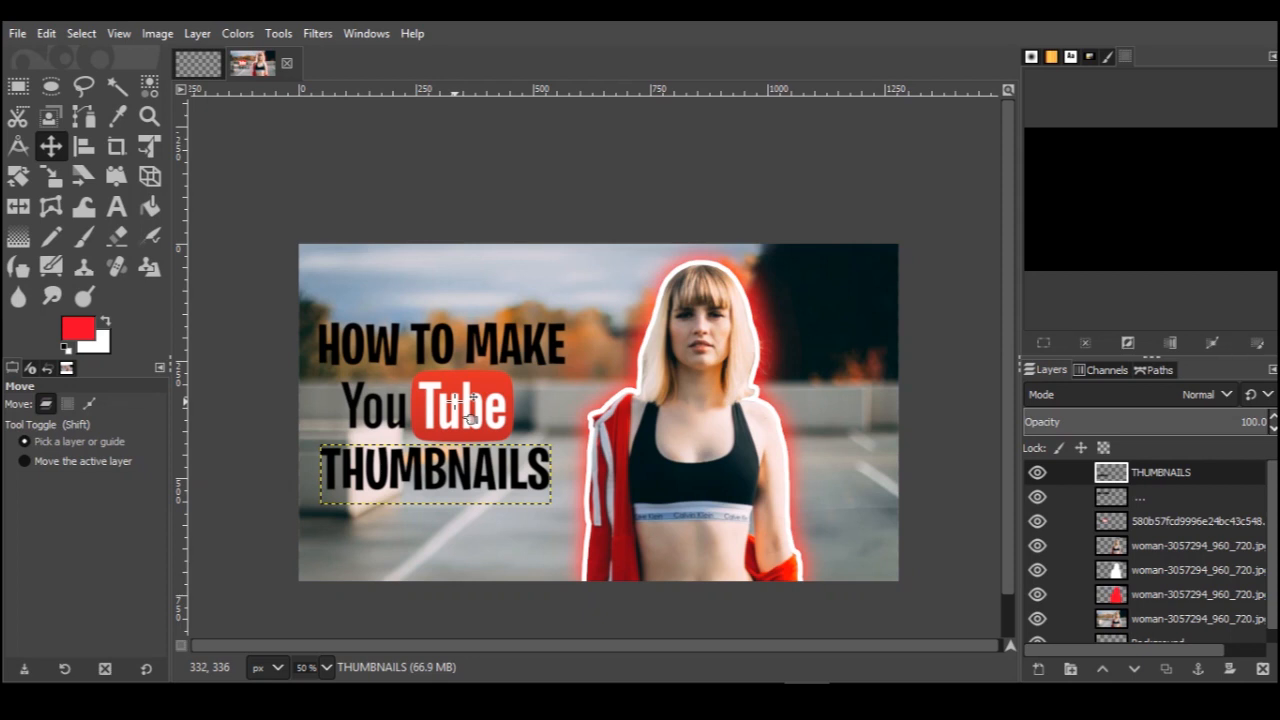
{"action": "left_click_drag", "start_coordinate": [454, 358], "coordinate": [450, 357]}
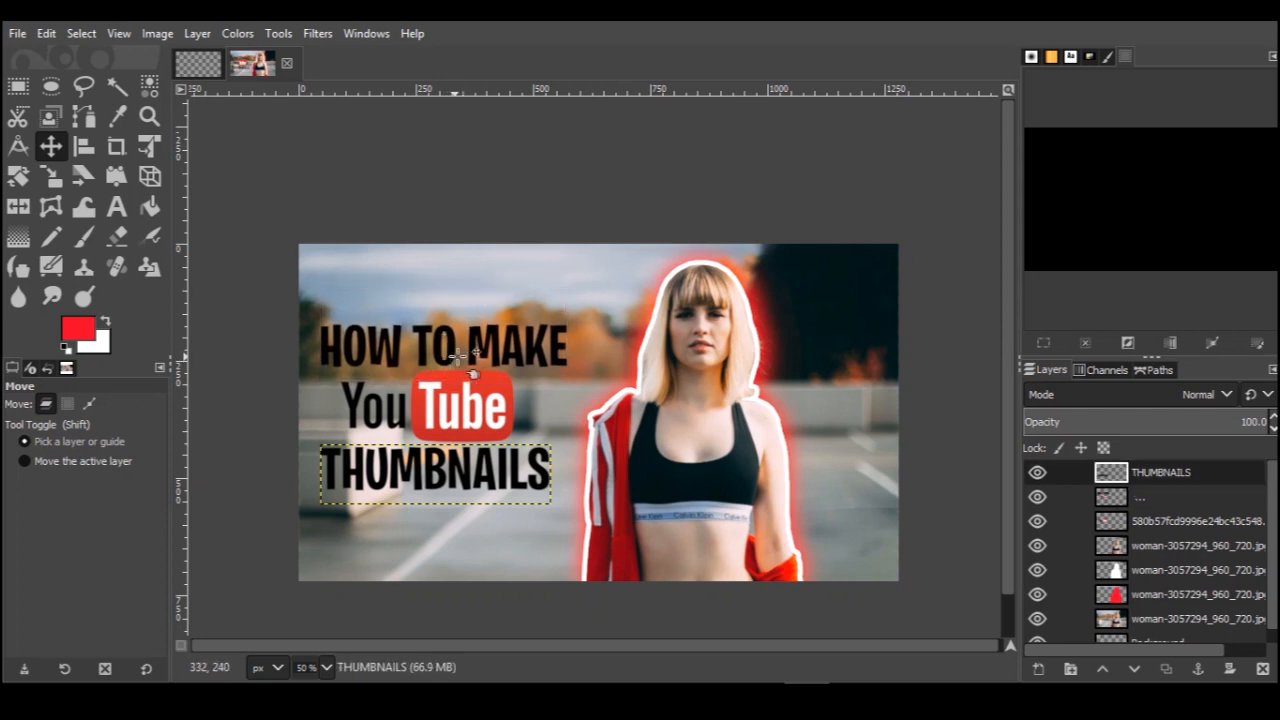
Duplicate the "THUMBNAILS" text layer
{"action": "left_click", "coordinate": [1117, 523]}
{"action": "left_click", "coordinate": [1117, 492]}
{"action": "left_click", "coordinate": [1117, 476]}
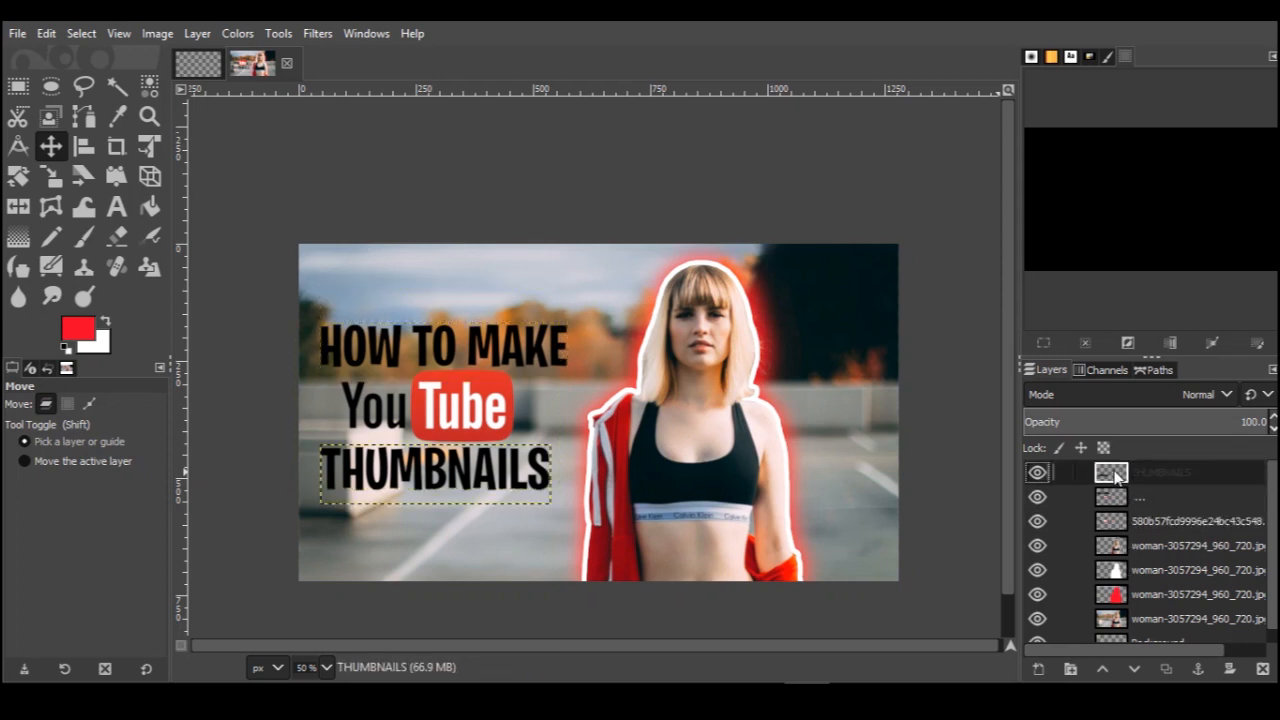
{"action": "right_click", "coordinate": [1117, 477]}
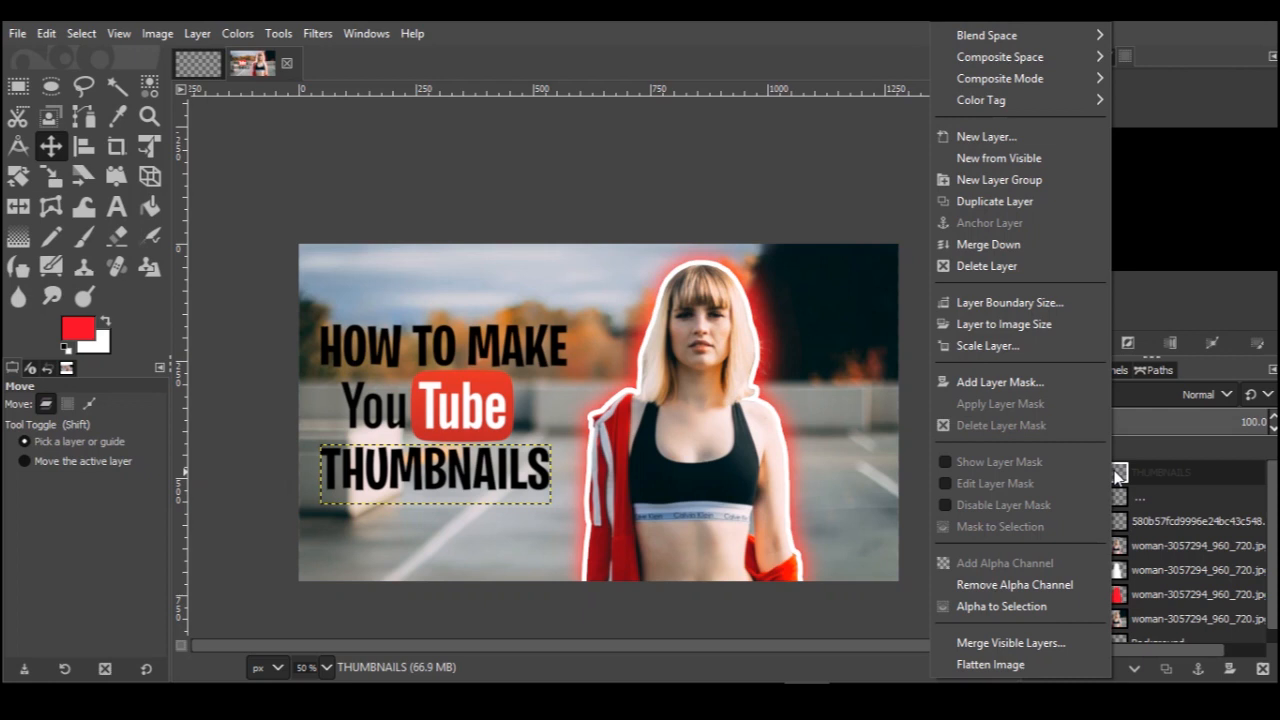
{"action": "left_click", "coordinate": [1119, 475]}
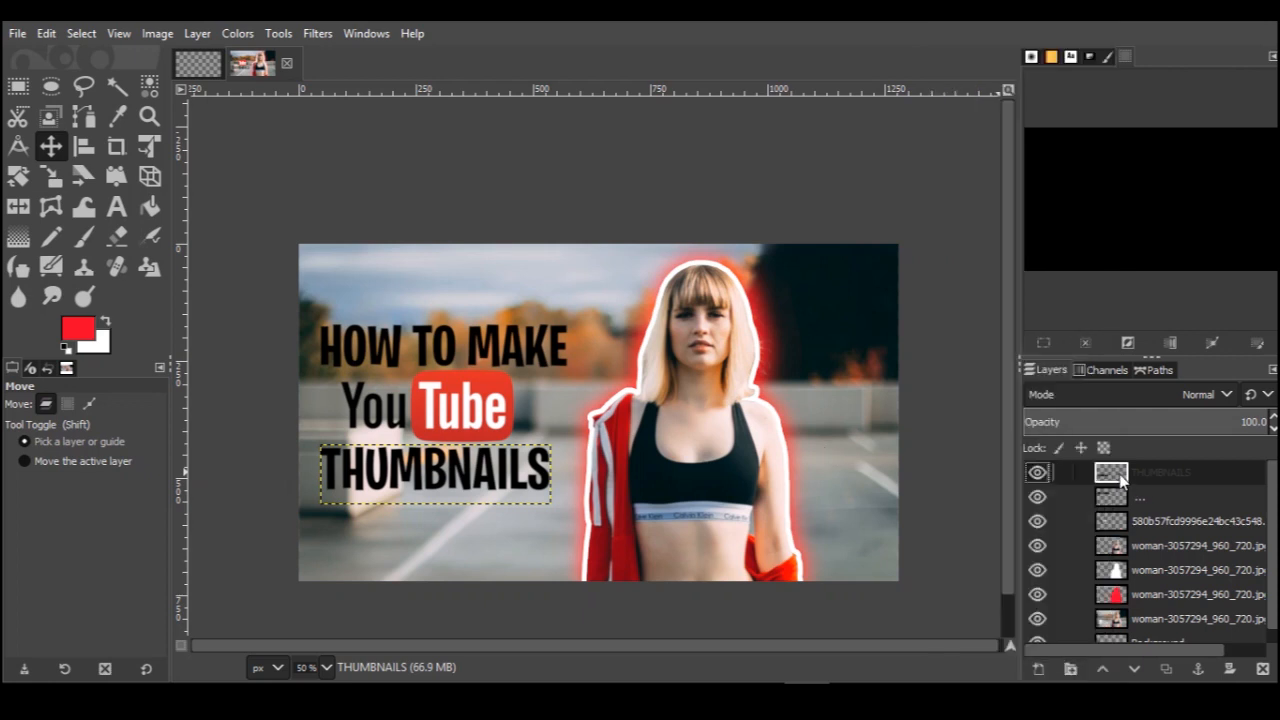
{"action": "left_click", "coordinate": [1166, 672]}
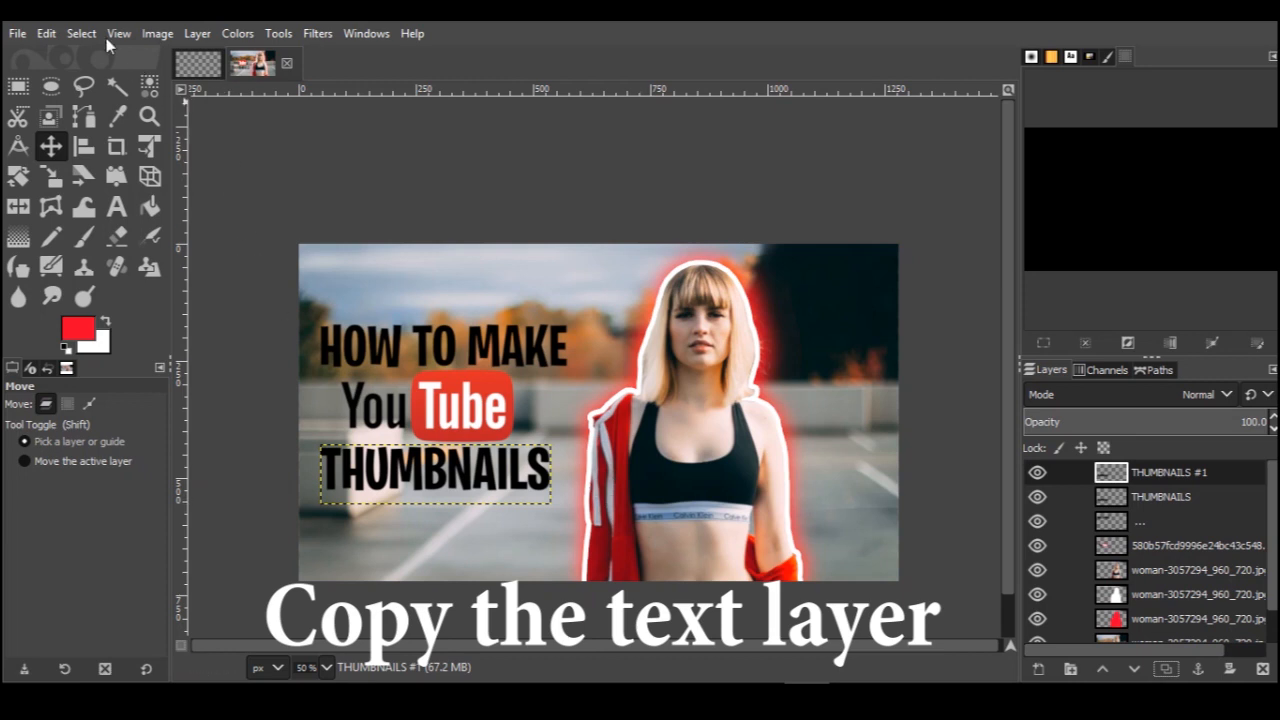
Select the letter shapes of the duplicated "THUMBNAILS" layer from its alpha and grow the selection by 5 px
{"action": "right_click", "coordinate": [1113, 482]}
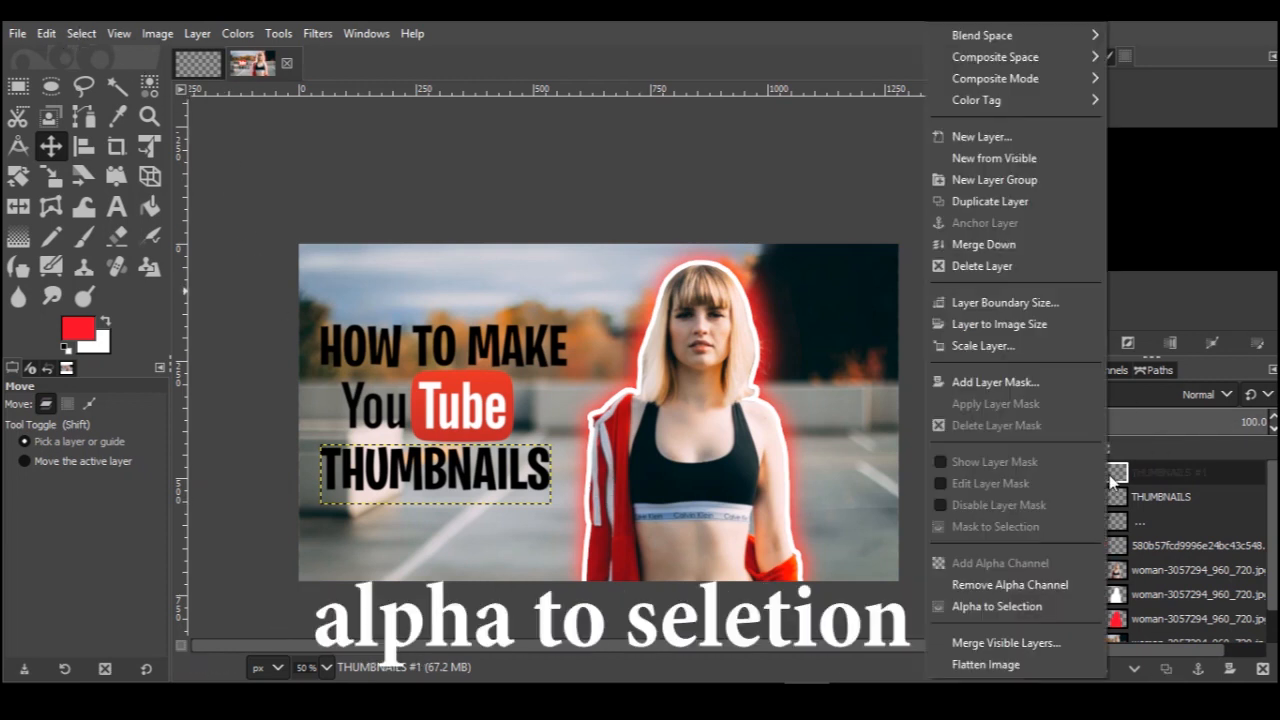
{"action": "left_click", "coordinate": [1017, 606]}
{"action": "left_click", "coordinate": [81, 33]}
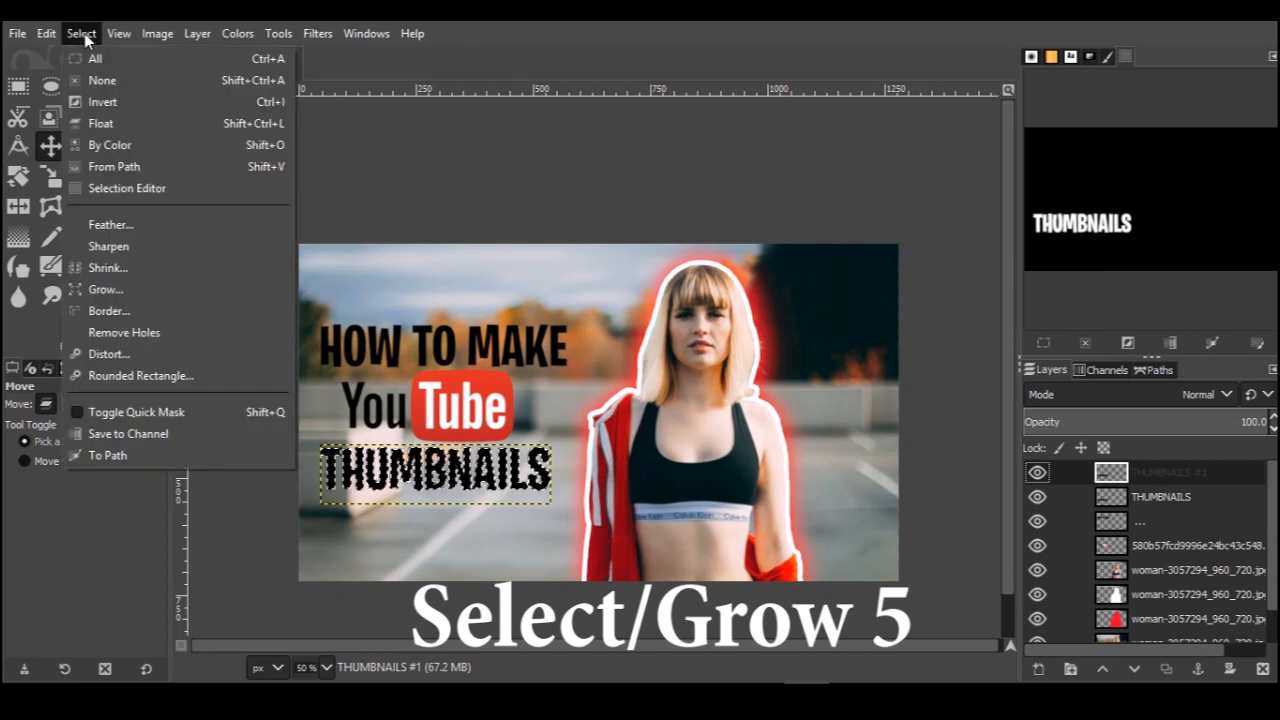
{"action": "left_click", "coordinate": [143, 299]}
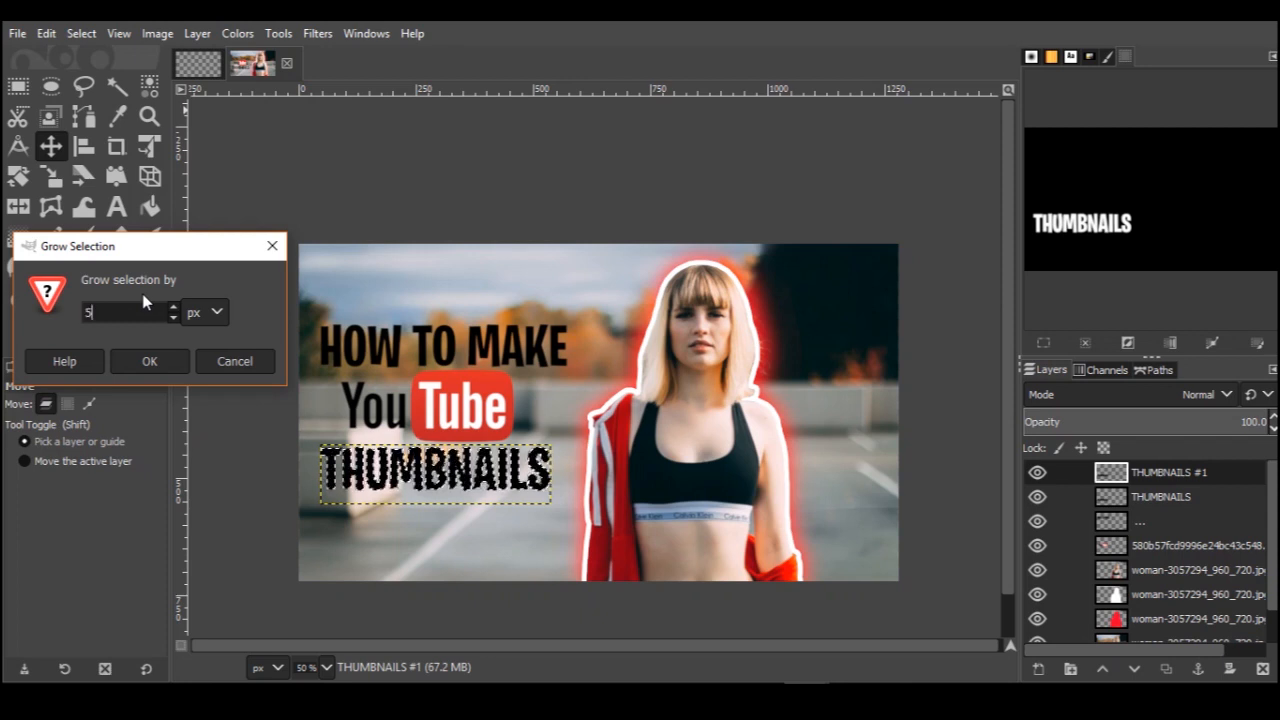
{"action": "left_click", "coordinate": [148, 361]}
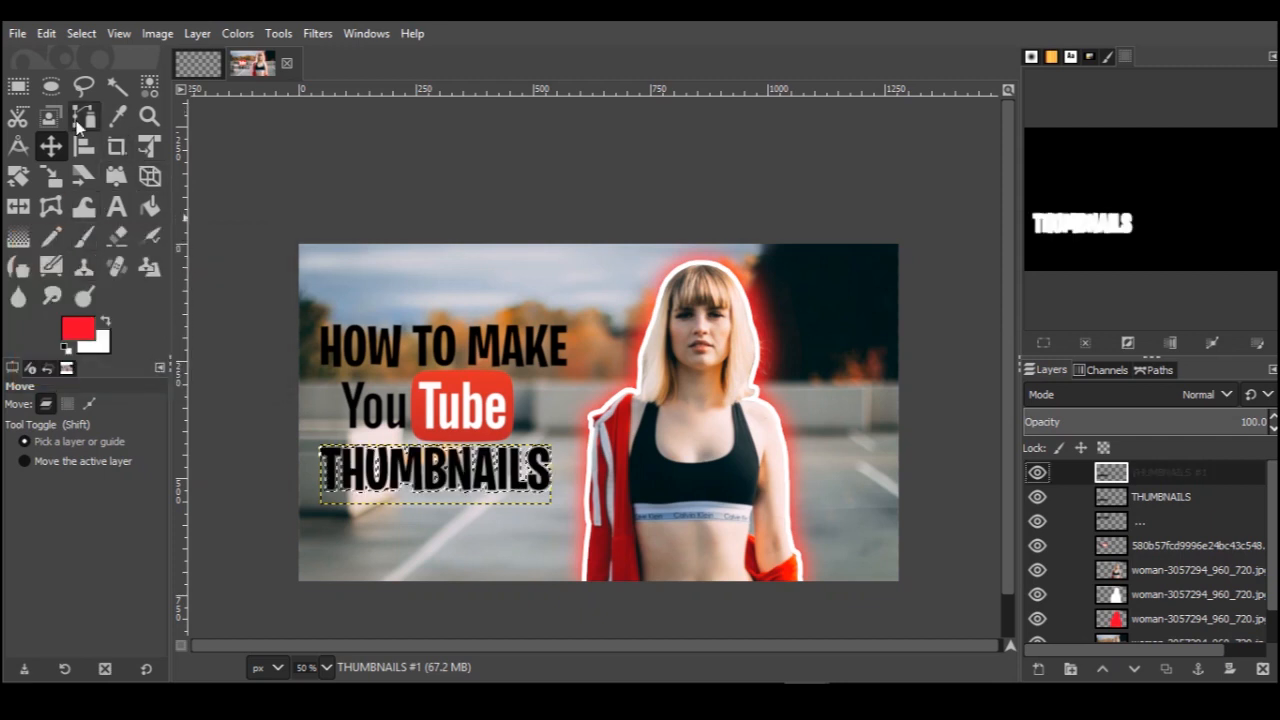
Fill the grown selection with the white background colour and place the "THUMBNAILS" copy beneath the original text layer
{"action": "left_click", "coordinate": [44, 34]}
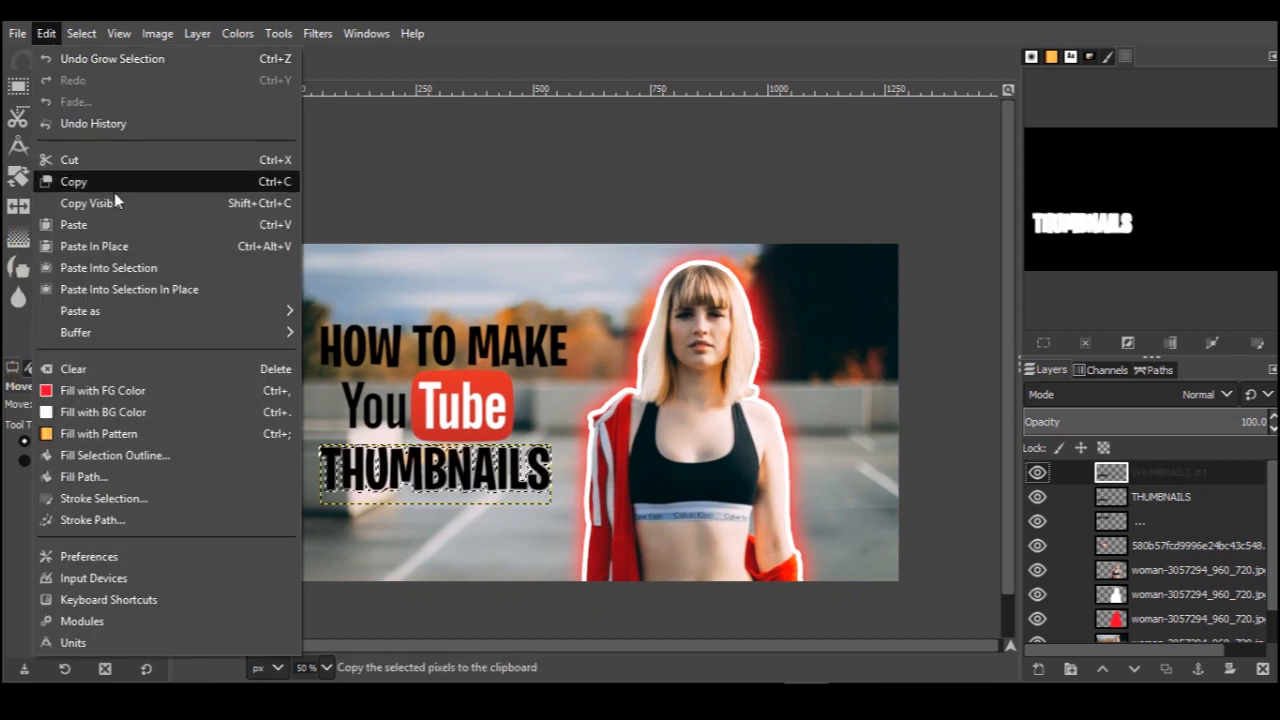
{"action": "left_click", "coordinate": [117, 412]}
{"action": "left_click_drag", "start_coordinate": [1155, 501], "coordinate": [1118, 474]}
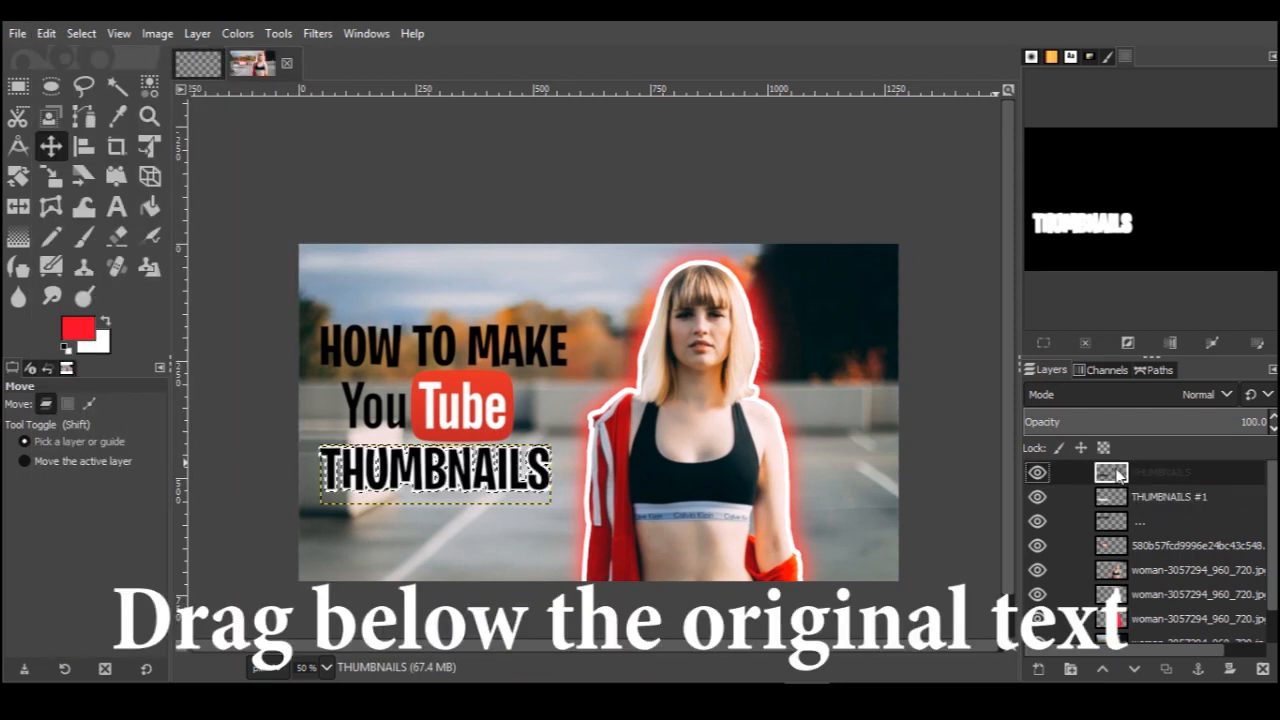
Duplicate the "HOW TO MAKE" text layer, then select the copy's alpha and grow the selection by 5 px
{"action": "left_click", "coordinate": [1113, 521]}
{"action": "left_click", "coordinate": [1166, 669]}
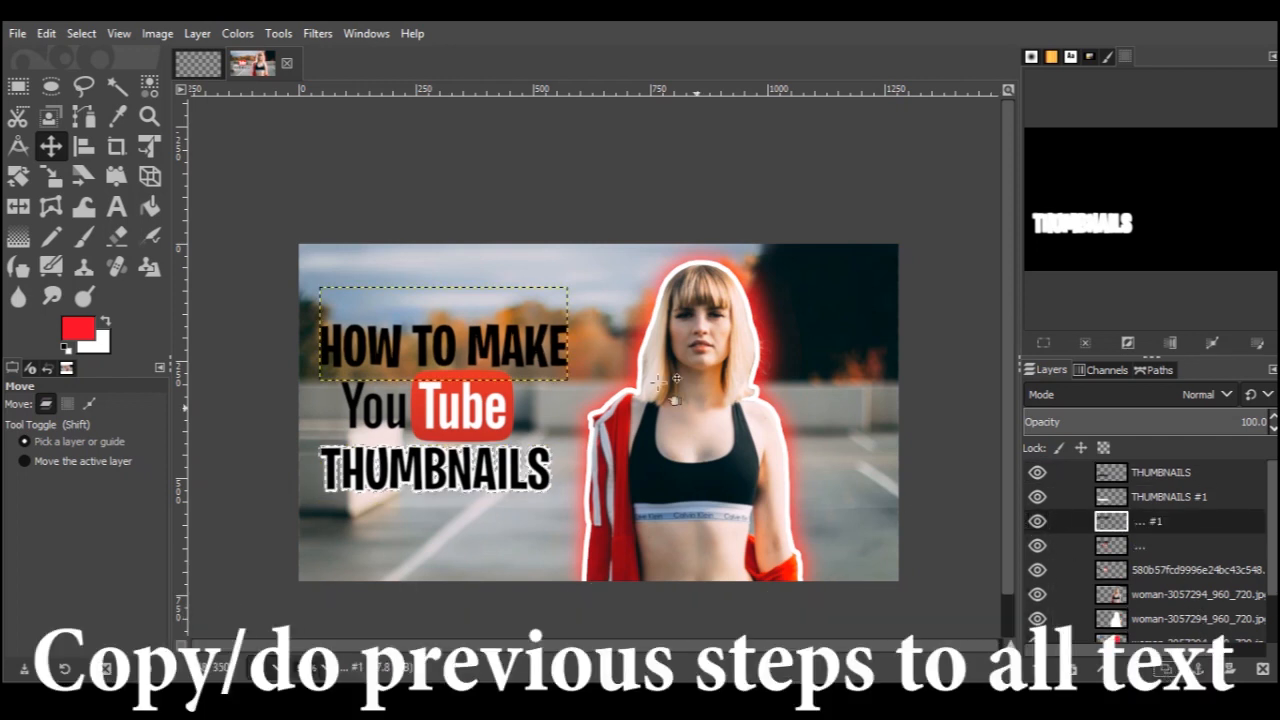
{"action": "right_click", "coordinate": [1096, 532]}
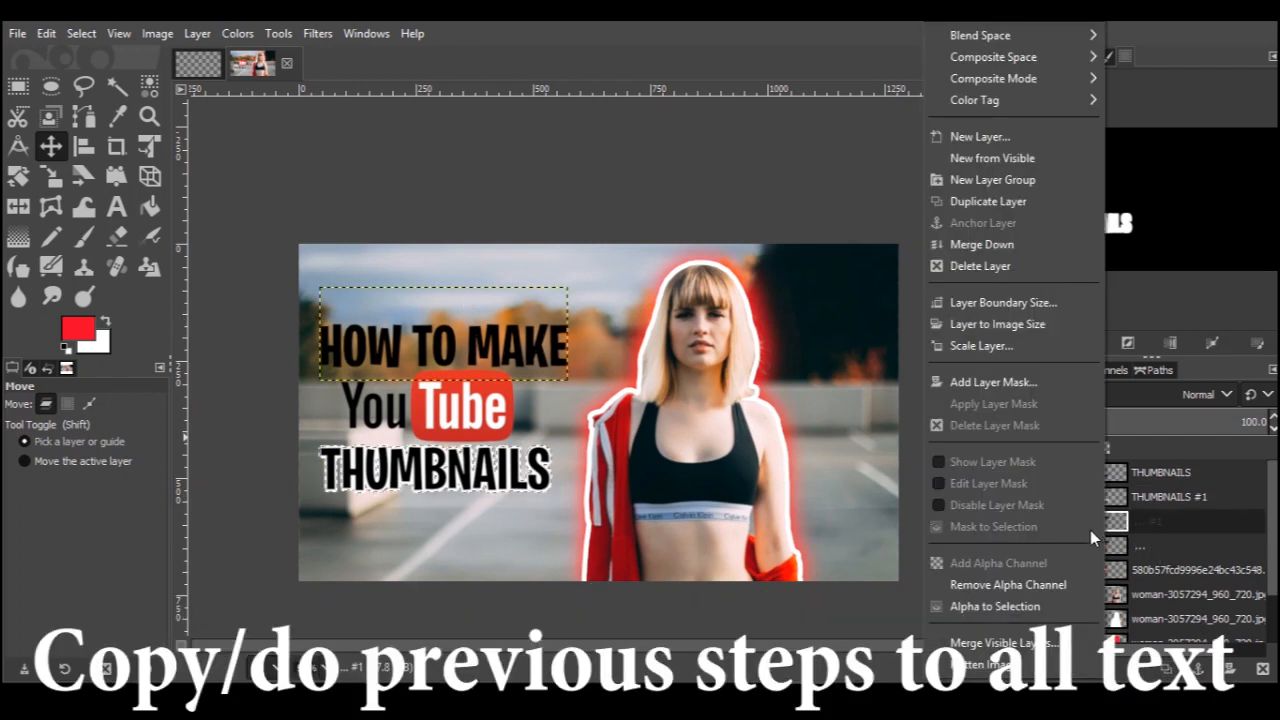
{"action": "left_click", "coordinate": [1038, 607]}
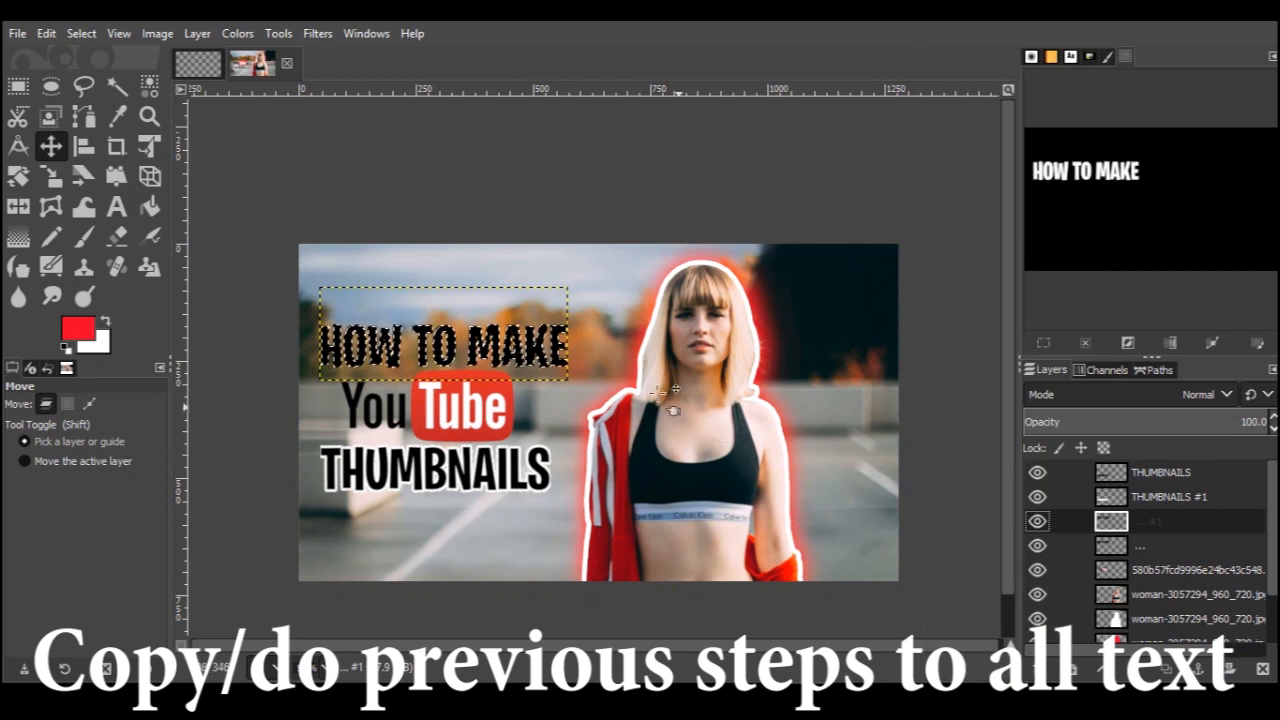
{"action": "left_click", "coordinate": [73, 36]}
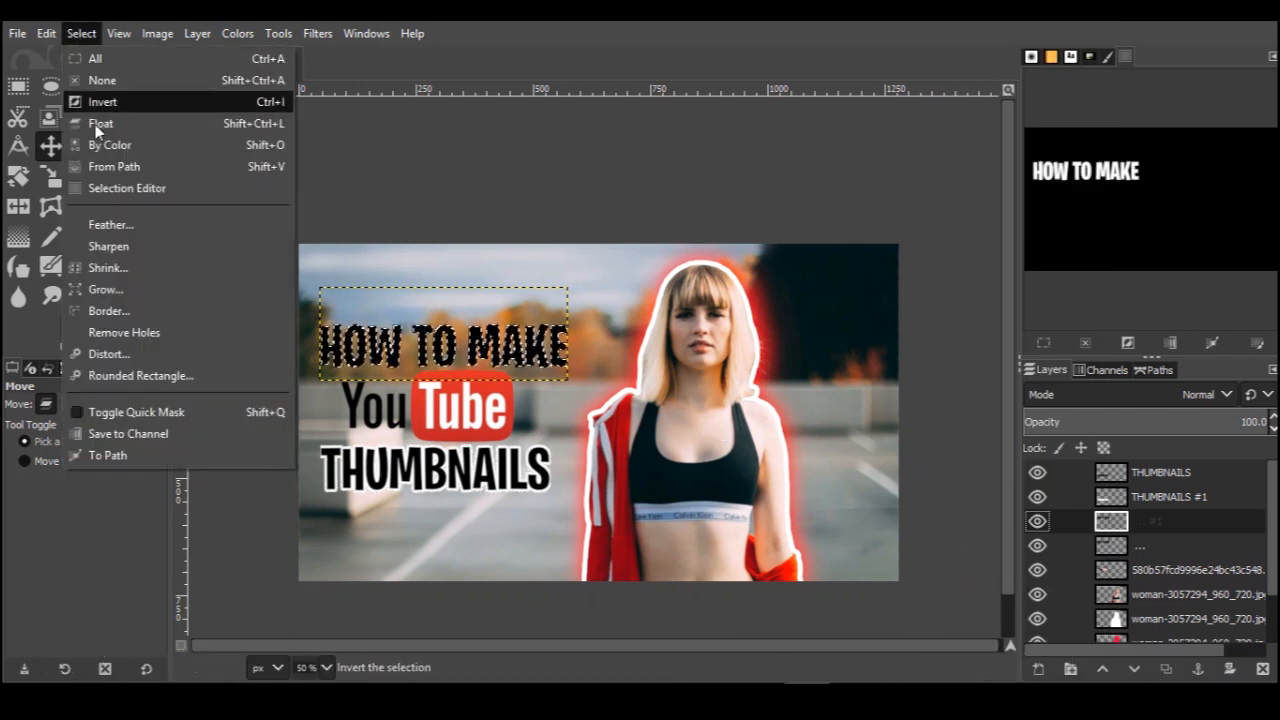
{"action": "left_click", "coordinate": [112, 297]}
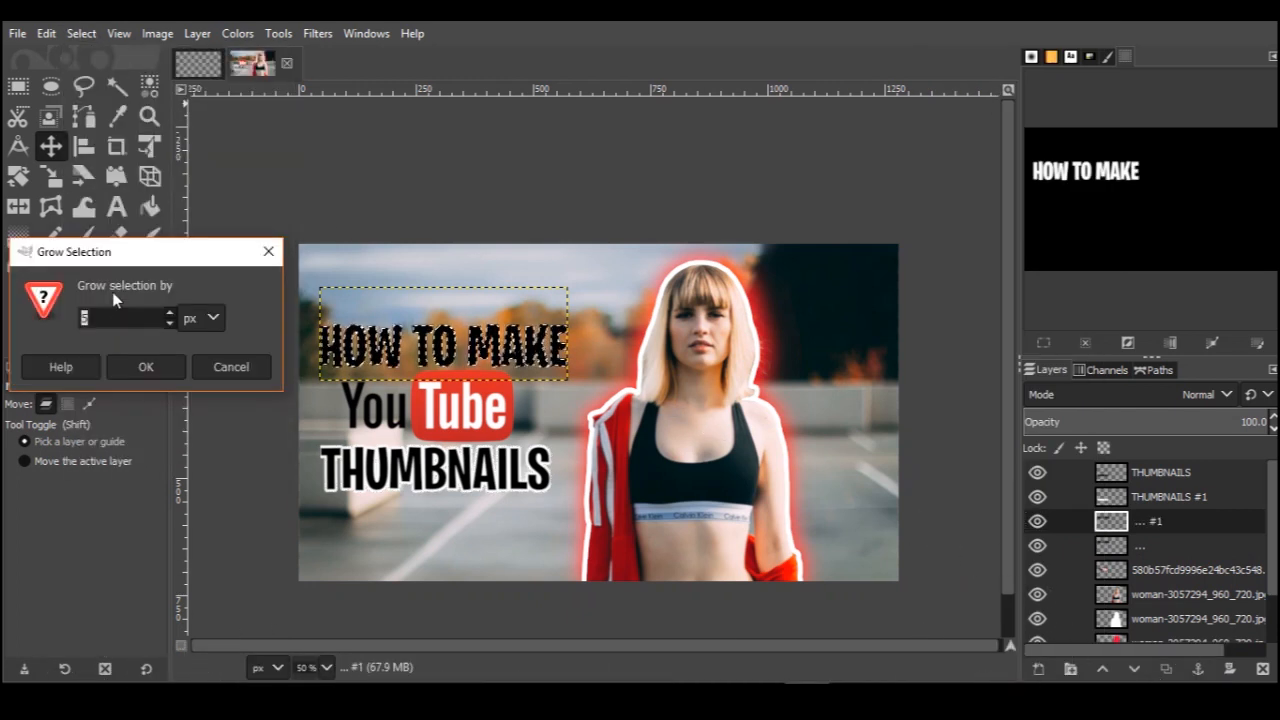
{"action": "left_click", "coordinate": [145, 366]}
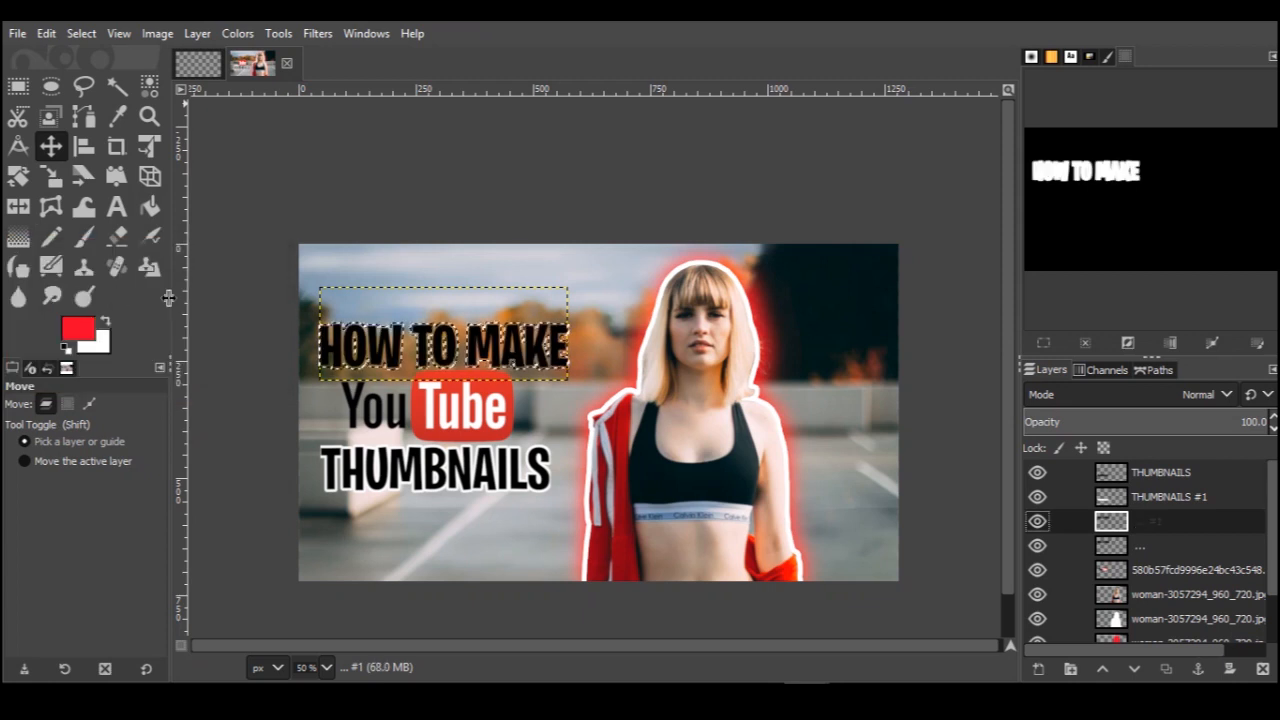
Fill the selection around "HOW TO MAKE" with the white background colour and place that copy beneath the original text
{"action": "left_click", "coordinate": [47, 35]}
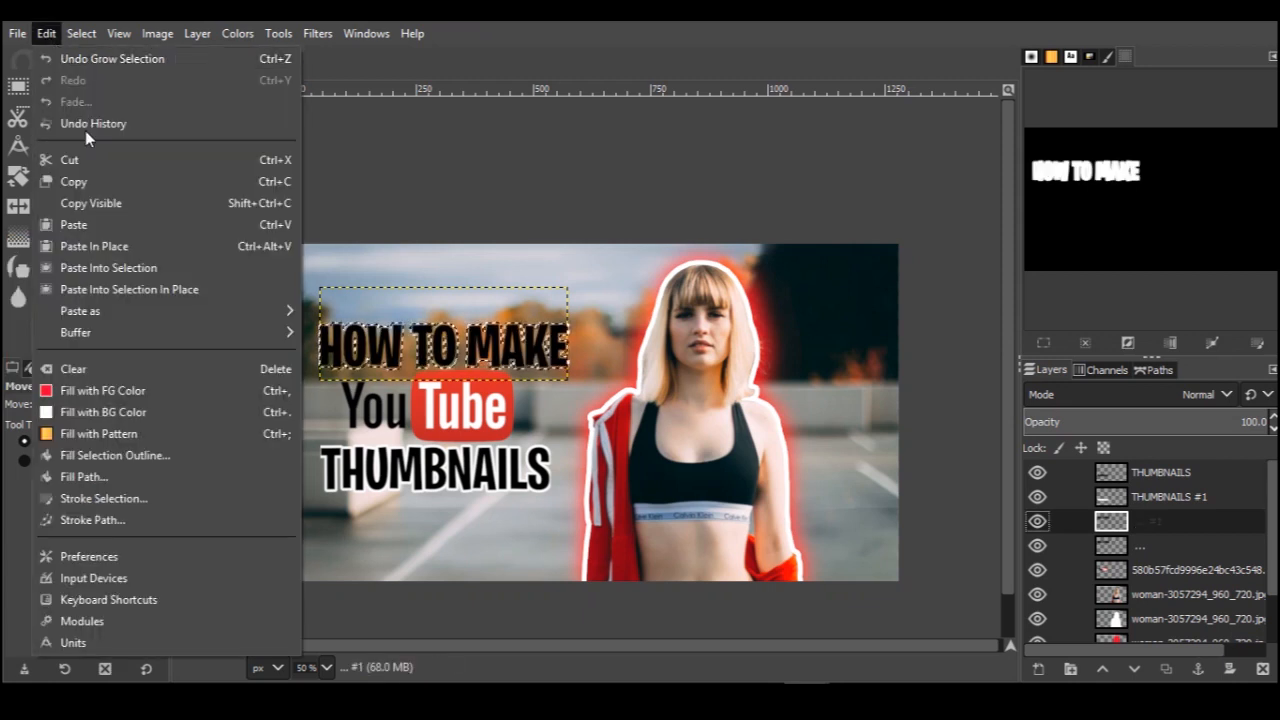
{"action": "left_click", "coordinate": [103, 412]}
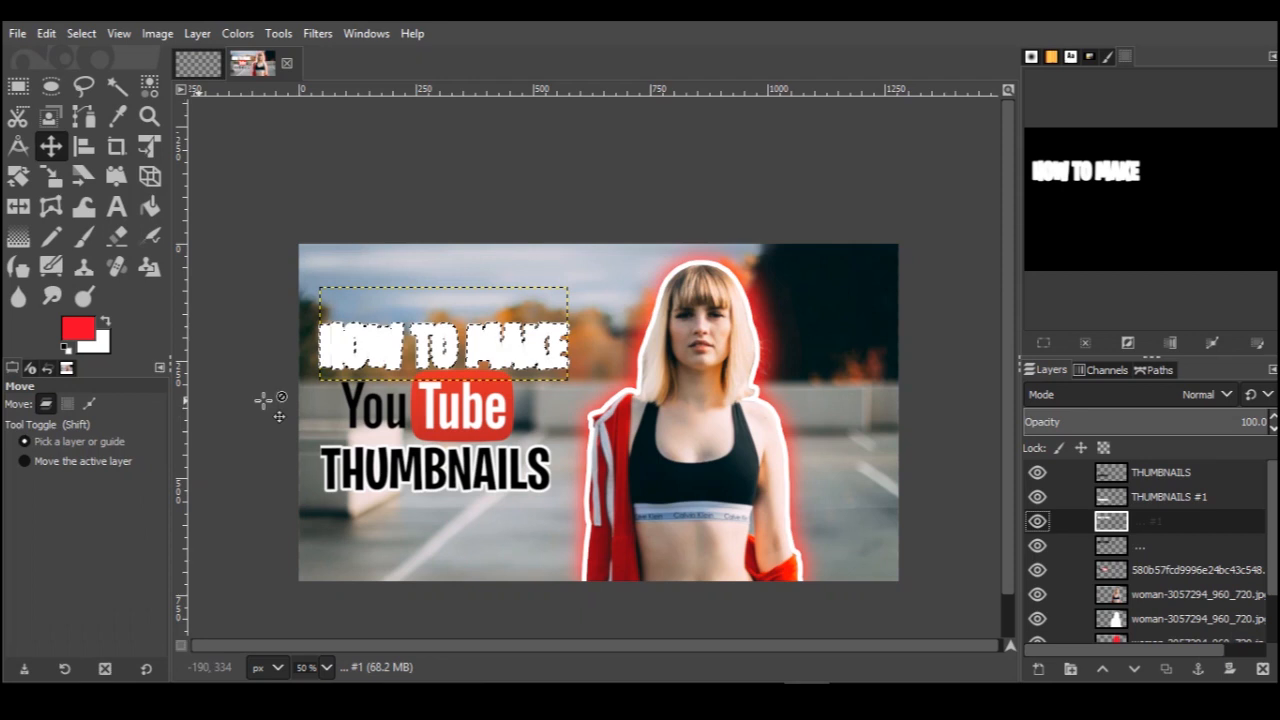
{"action": "left_click_drag", "start_coordinate": [1110, 547], "coordinate": [1112, 517]}
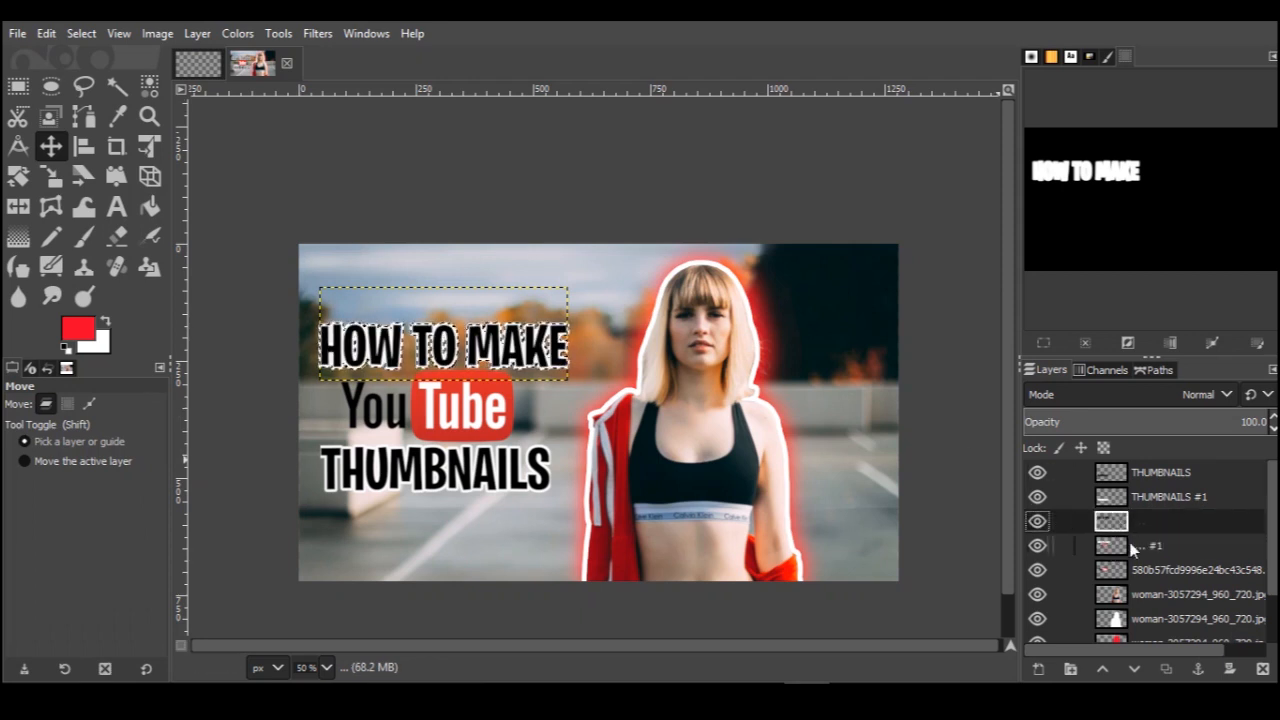
{"action": "left_click", "coordinate": [1116, 552]}
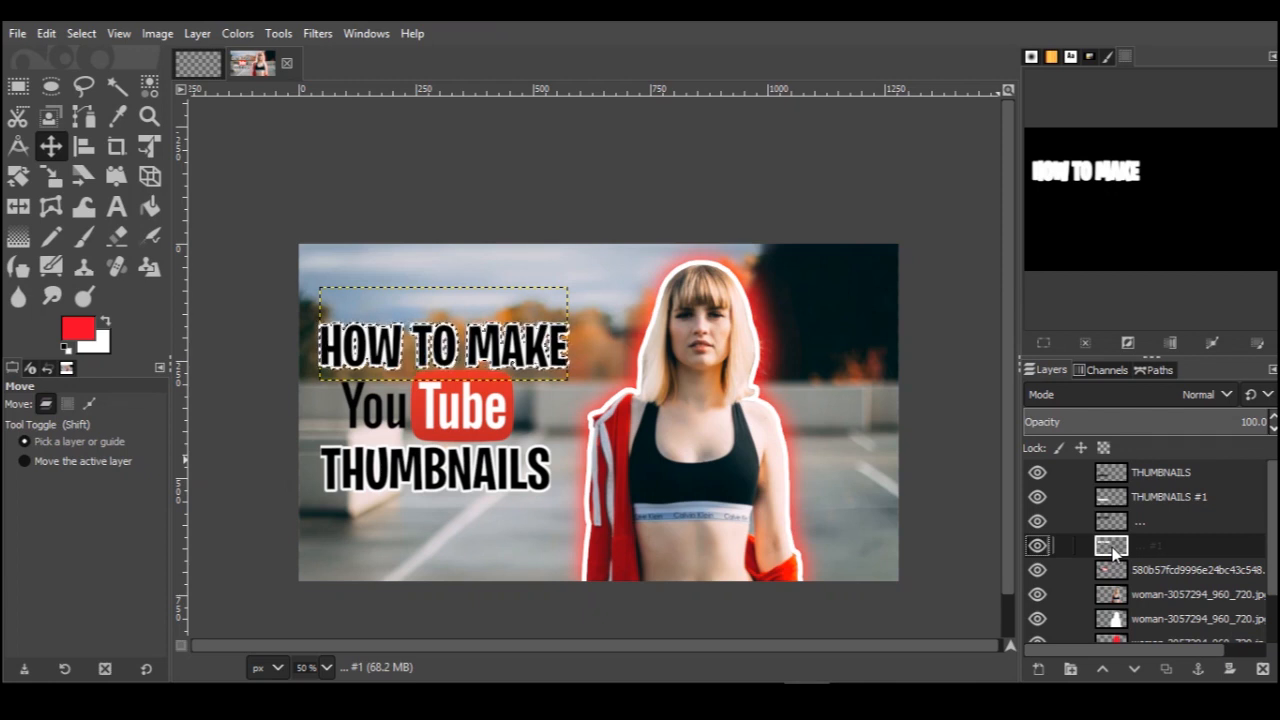
{"action": "right_click", "coordinate": [1116, 552]}
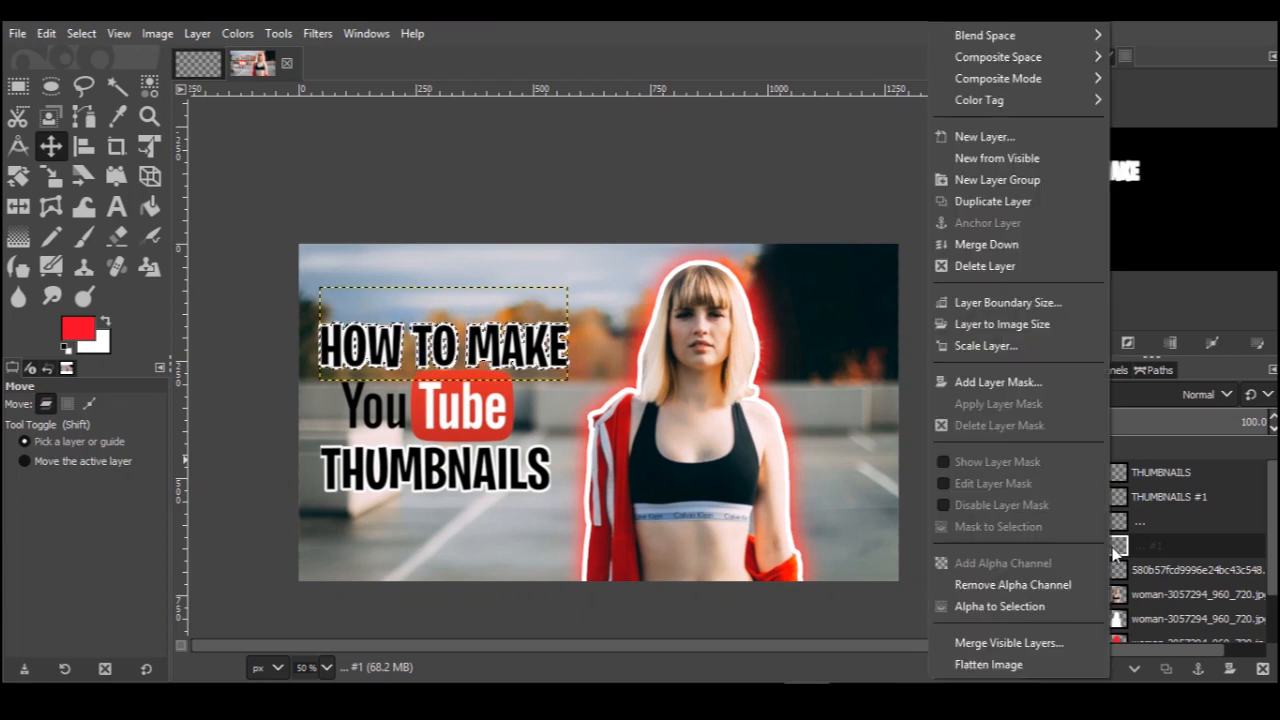
{"action": "left_click", "coordinate": [1116, 553]}
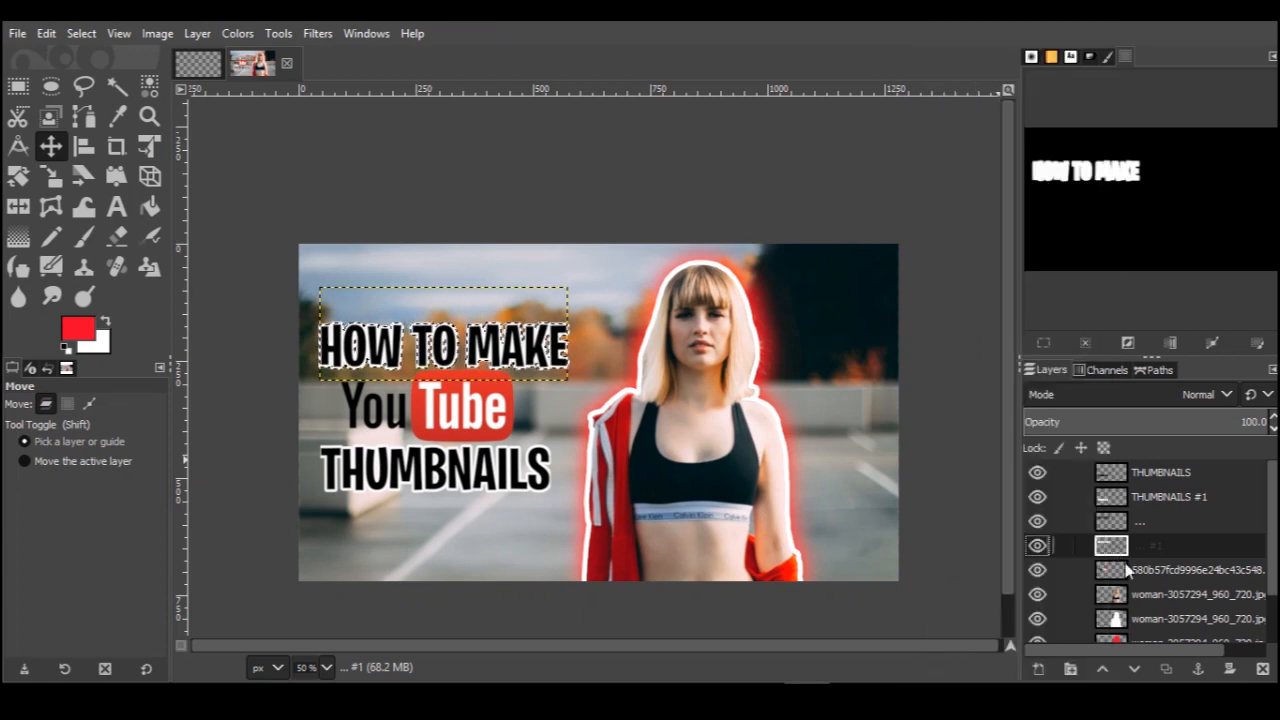
{"action": "left_click", "coordinate": [1163, 672]}
{"action": "key", "text": "ctrl+z"}
Duplicate the YouTube logo layer, then select the copy's alpha and grow the selection by 5 px
{"action": "left_click", "coordinate": [1114, 576]}
{"action": "left_click", "coordinate": [1166, 670]}
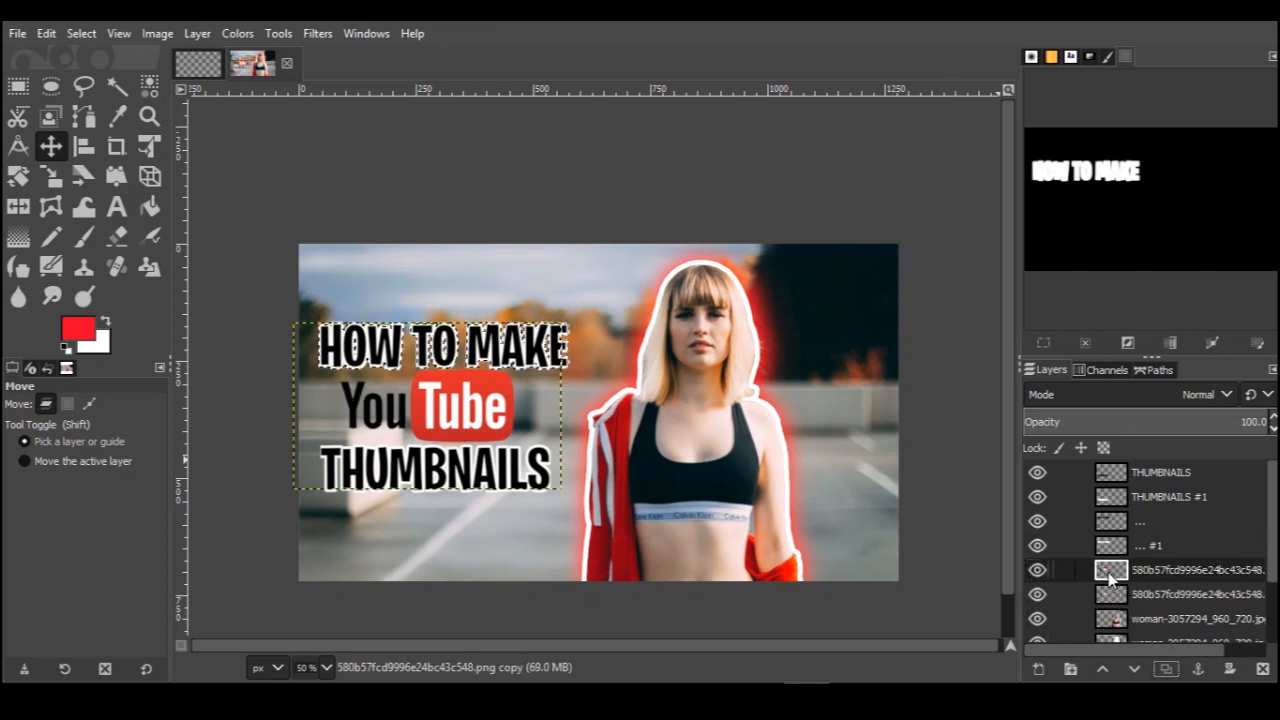
{"action": "right_click", "coordinate": [1112, 578]}
{"action": "left_click", "coordinate": [1063, 607]}
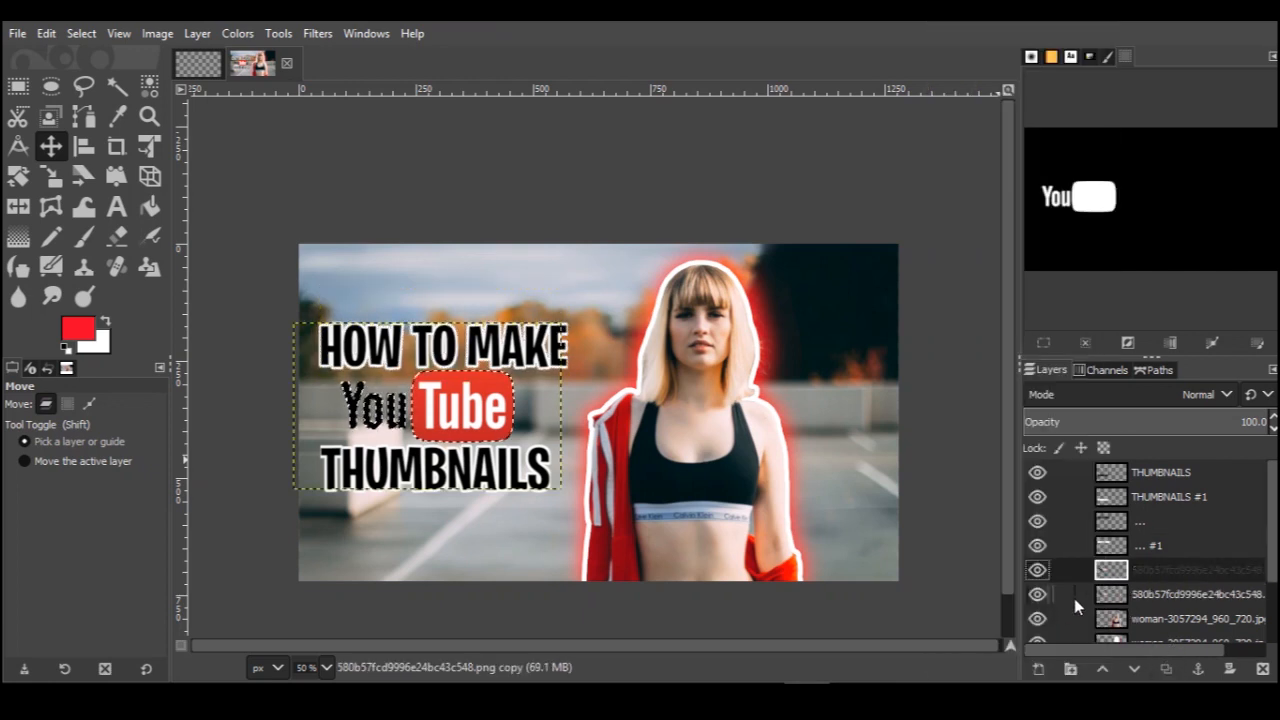
{"action": "left_click", "coordinate": [82, 36]}
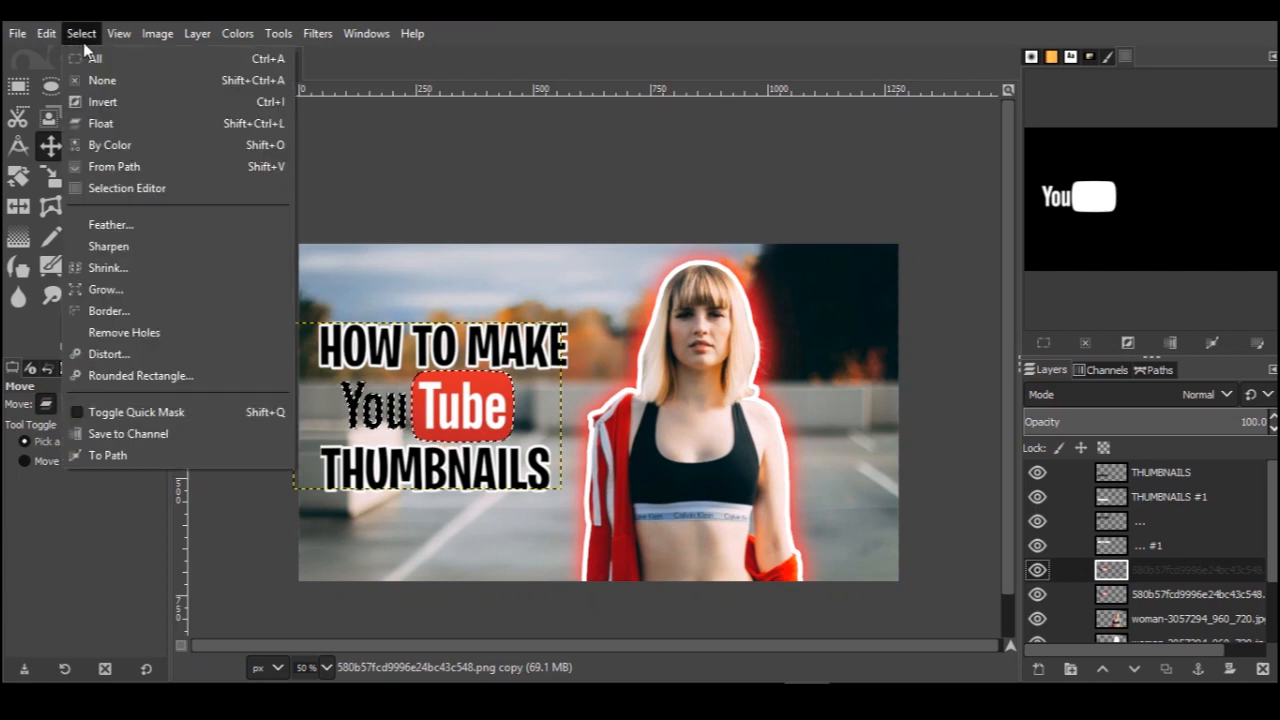
{"action": "left_click", "coordinate": [112, 289]}
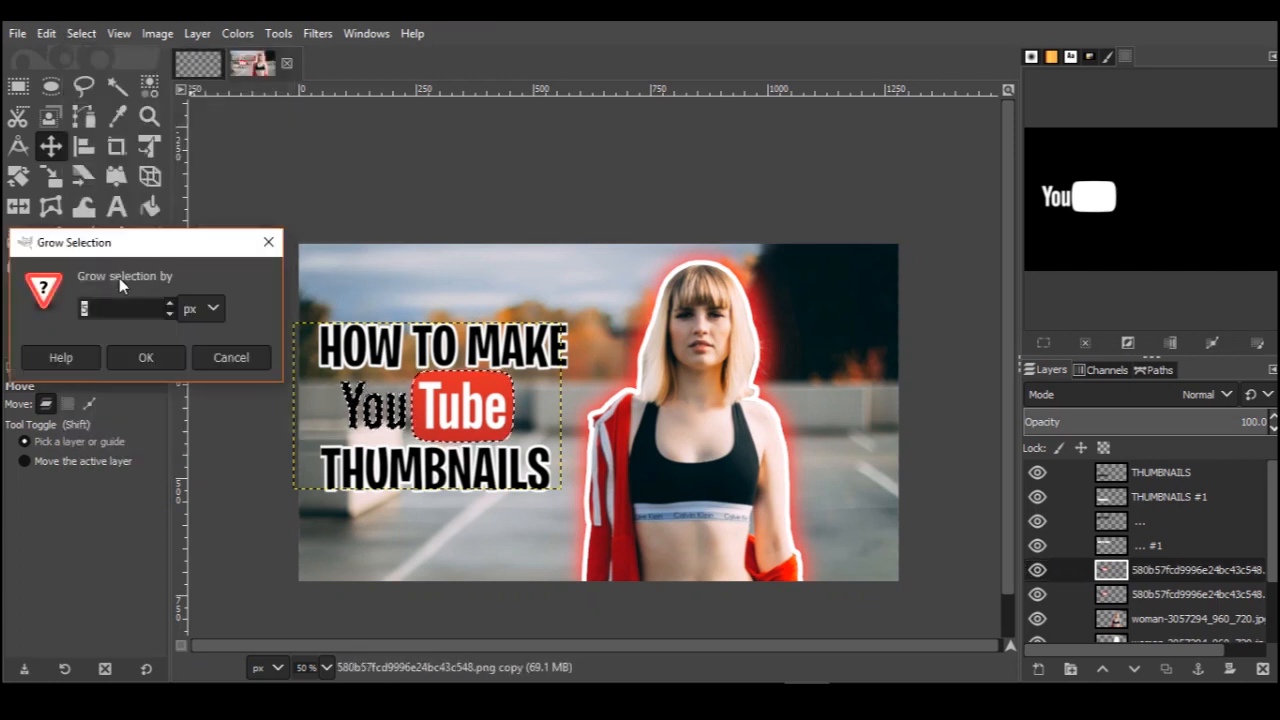
{"action": "key", "text": "Return"}
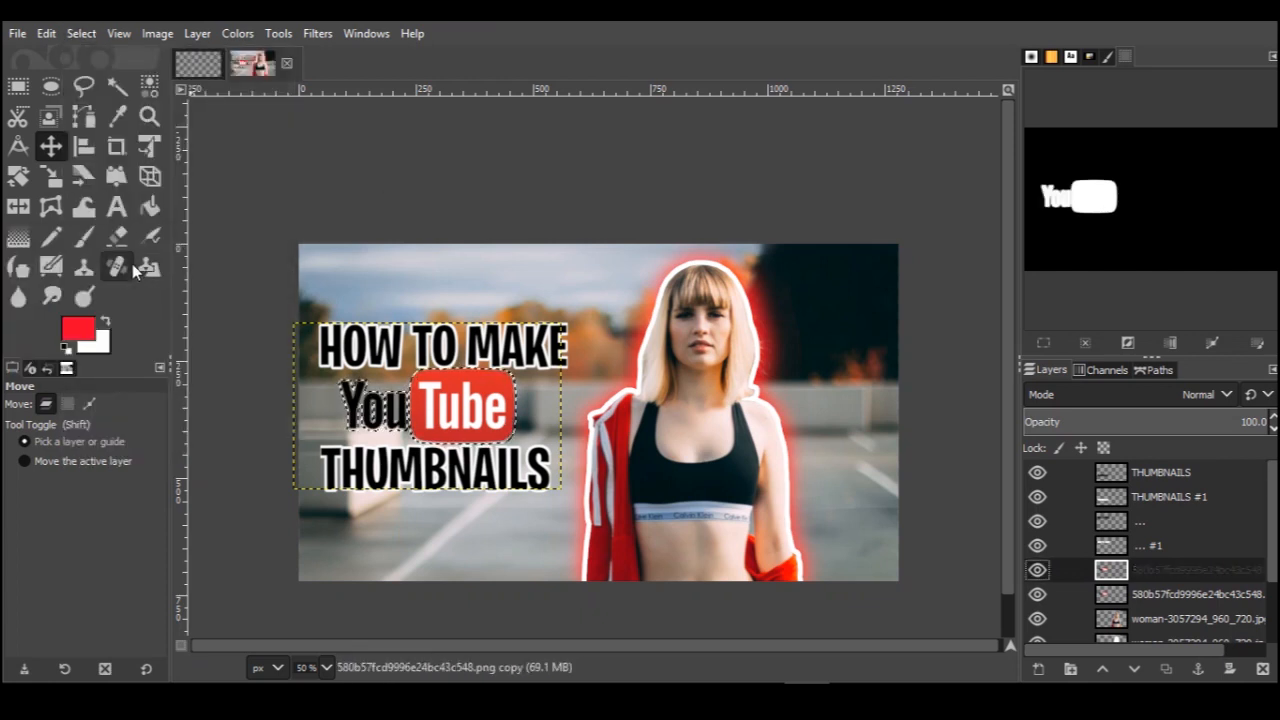
Fill the selection around the YouTube logo with the white background colour and place that copy beneath the original logo
{"action": "left_click", "coordinate": [48, 33]}
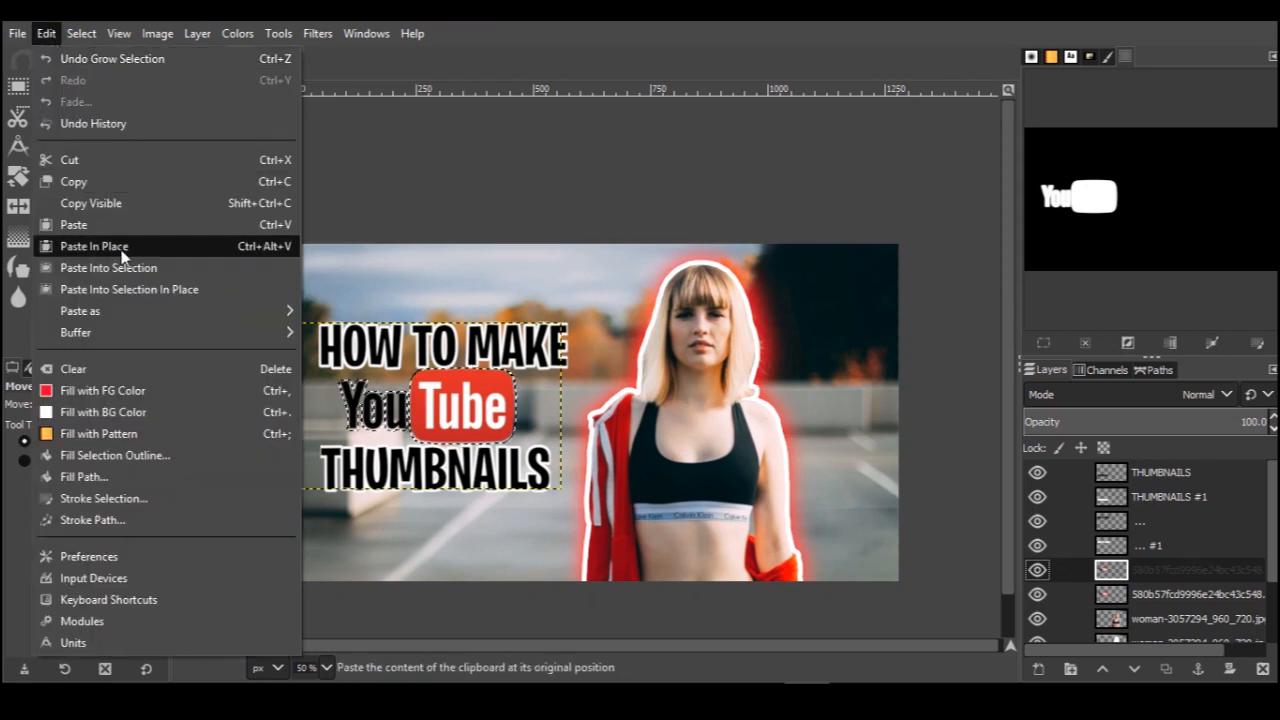
{"action": "left_click", "coordinate": [135, 411]}
{"action": "left_click_drag", "start_coordinate": [1110, 595], "coordinate": [1115, 564]}
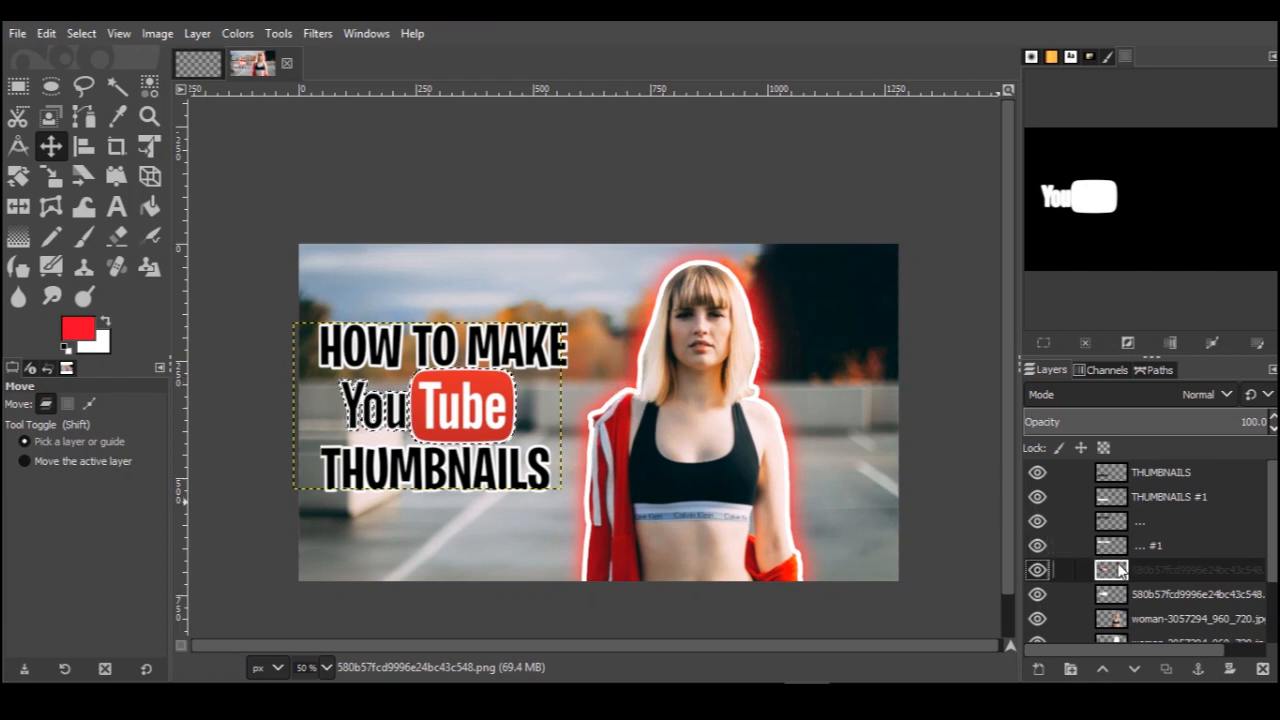
Merge the "THUMBNAILS" text layer down into its white outline, and merge the result into the "HOW TO MAKE" text layer
{"action": "left_click", "coordinate": [1119, 476]}
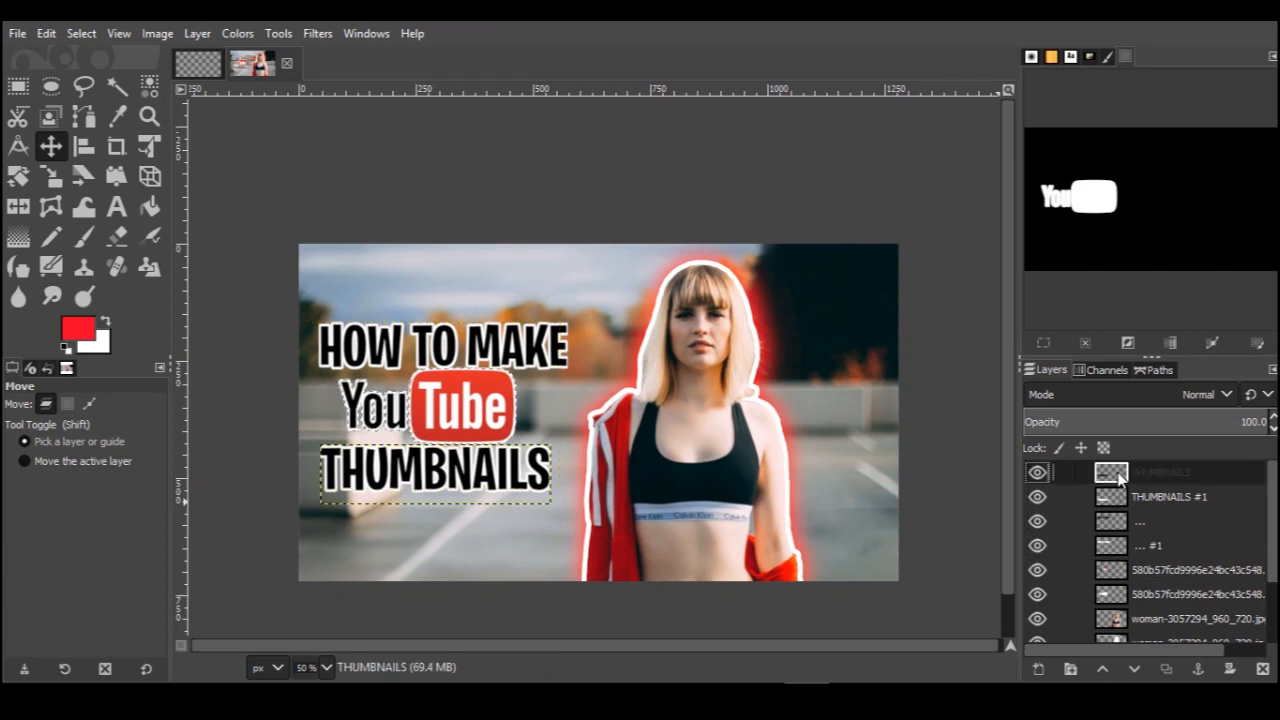
{"action": "right_click", "coordinate": [1119, 478]}
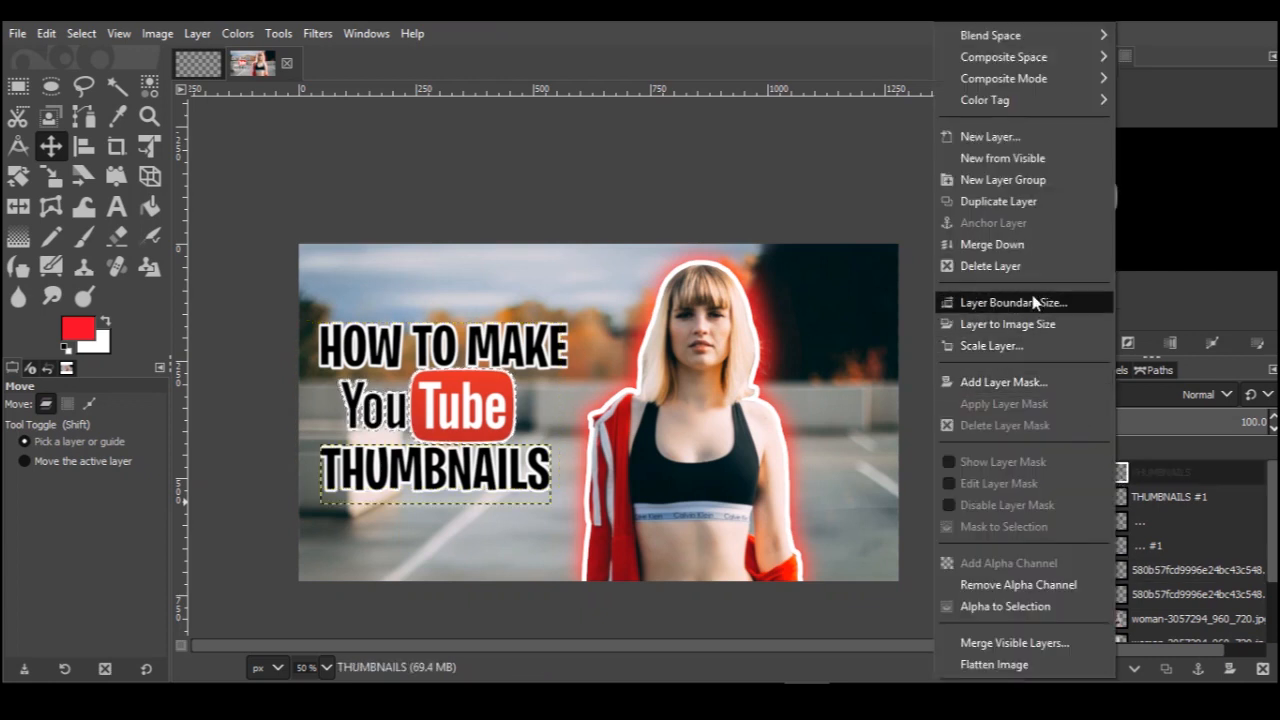
{"action": "left_click", "coordinate": [1027, 255]}
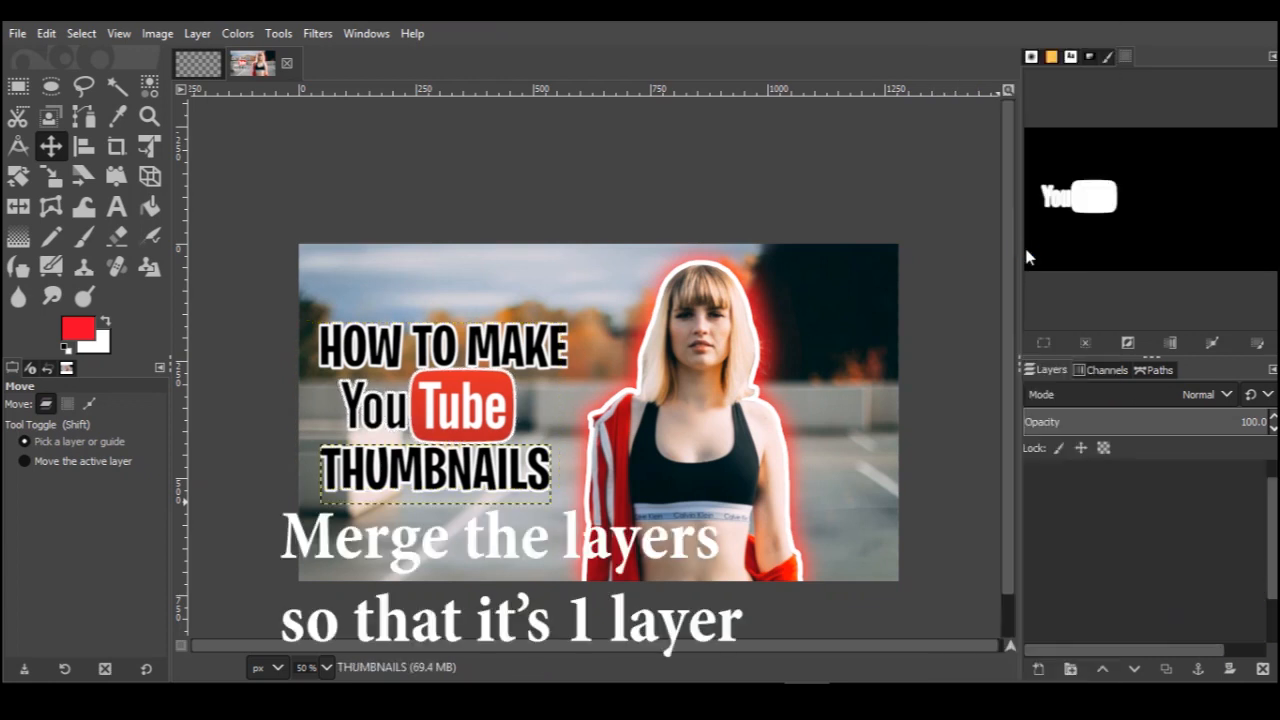
{"action": "right_click", "coordinate": [1114, 478]}
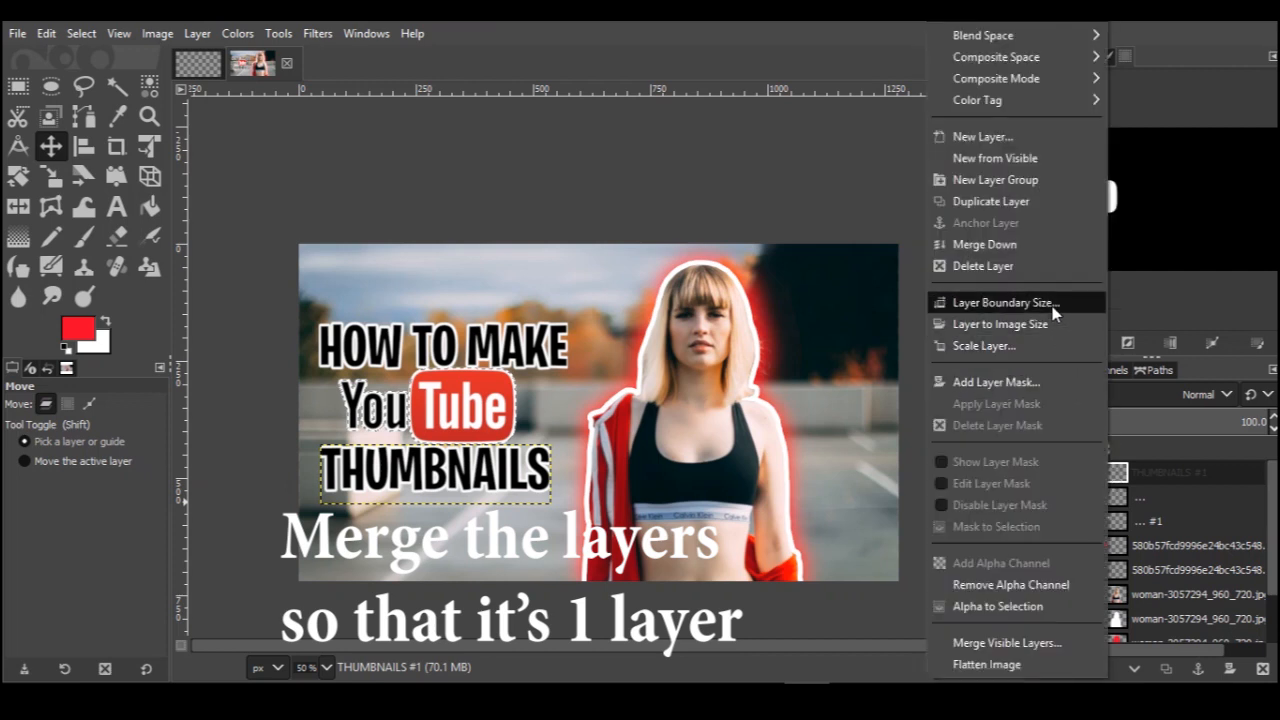
{"action": "left_click", "coordinate": [1030, 247]}
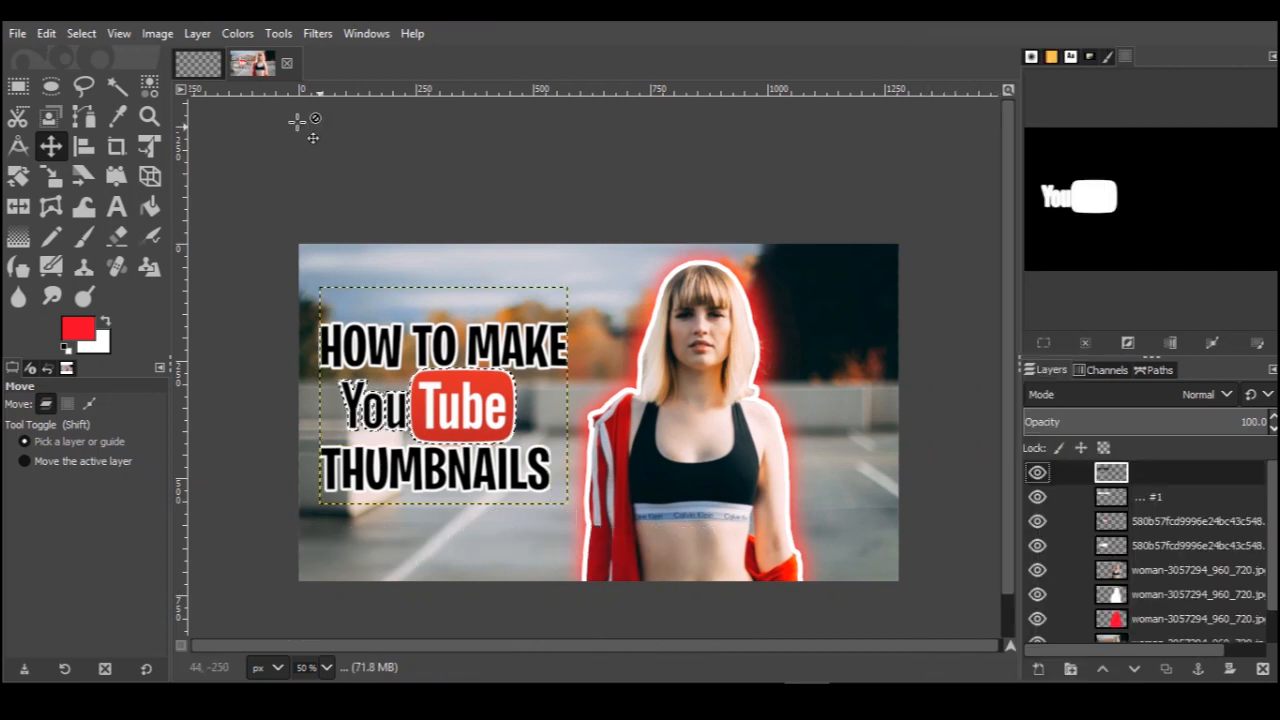
Clear the selection and merge the combined text layer down into the white "HOW TO MAKE" outline layer
{"action": "left_click", "coordinate": [82, 33]}
{"action": "left_click", "coordinate": [101, 80]}
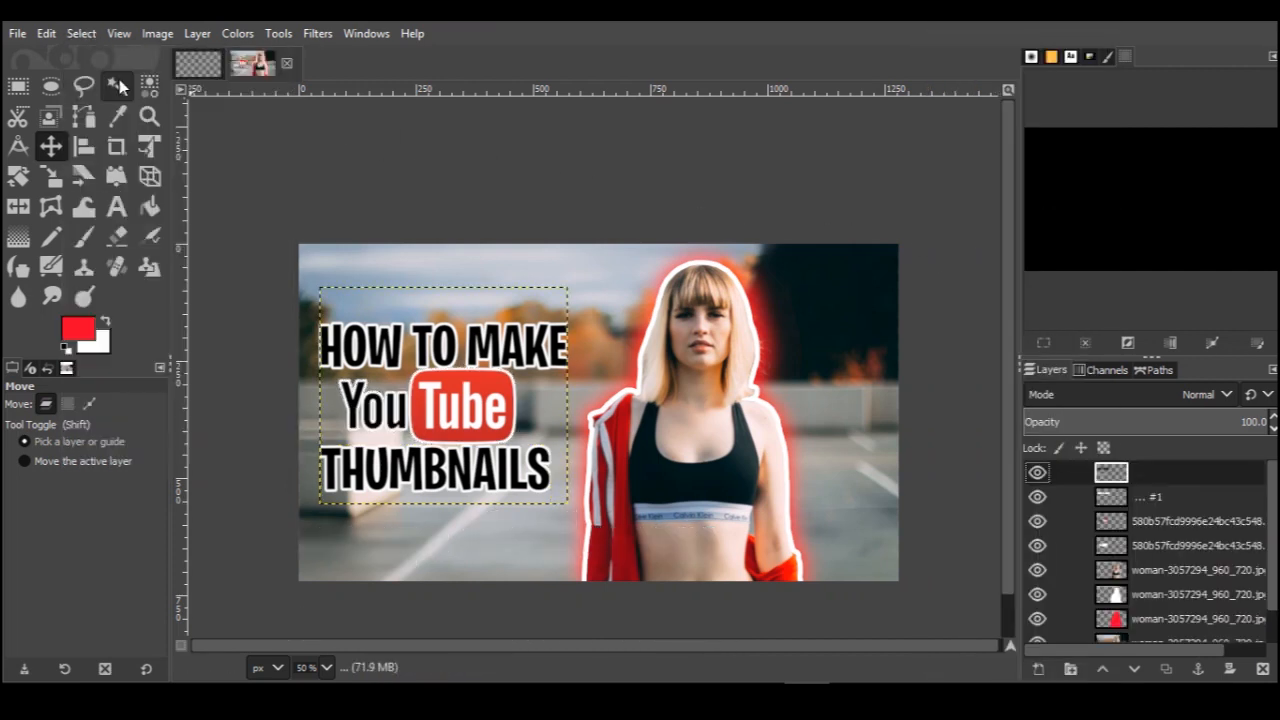
{"action": "right_click", "coordinate": [1108, 480]}
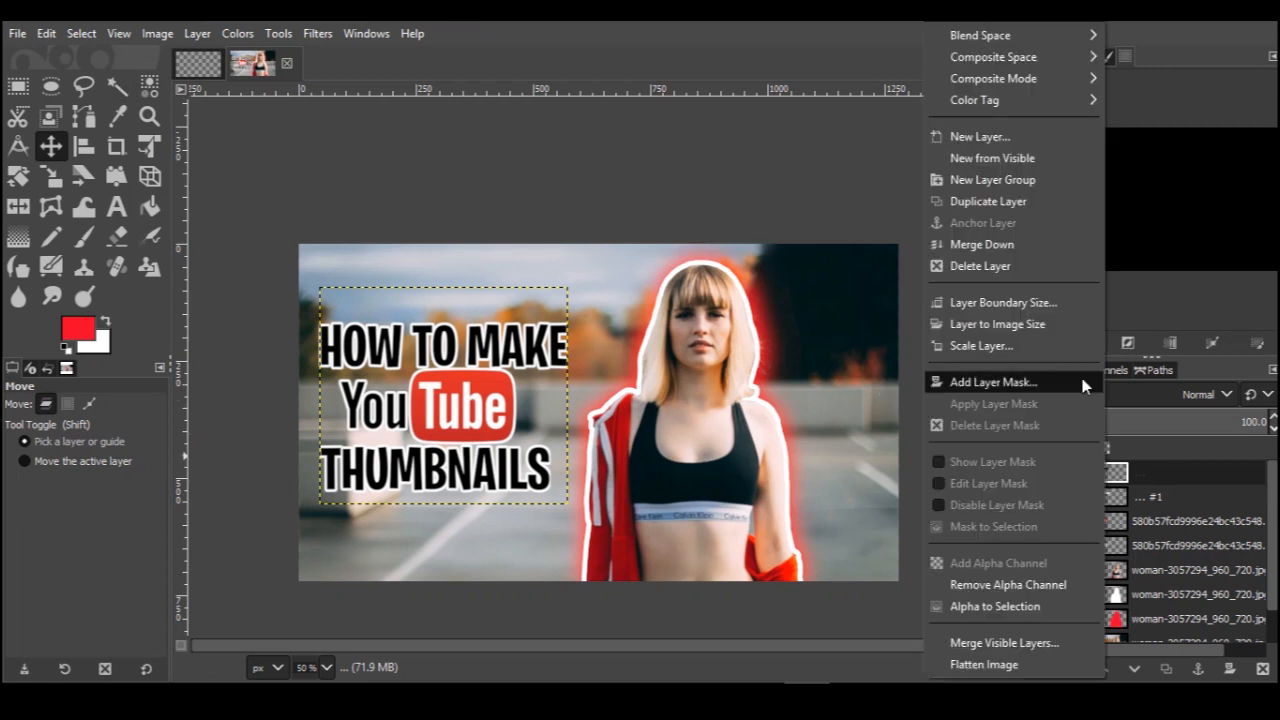
{"action": "left_click", "coordinate": [1038, 248]}
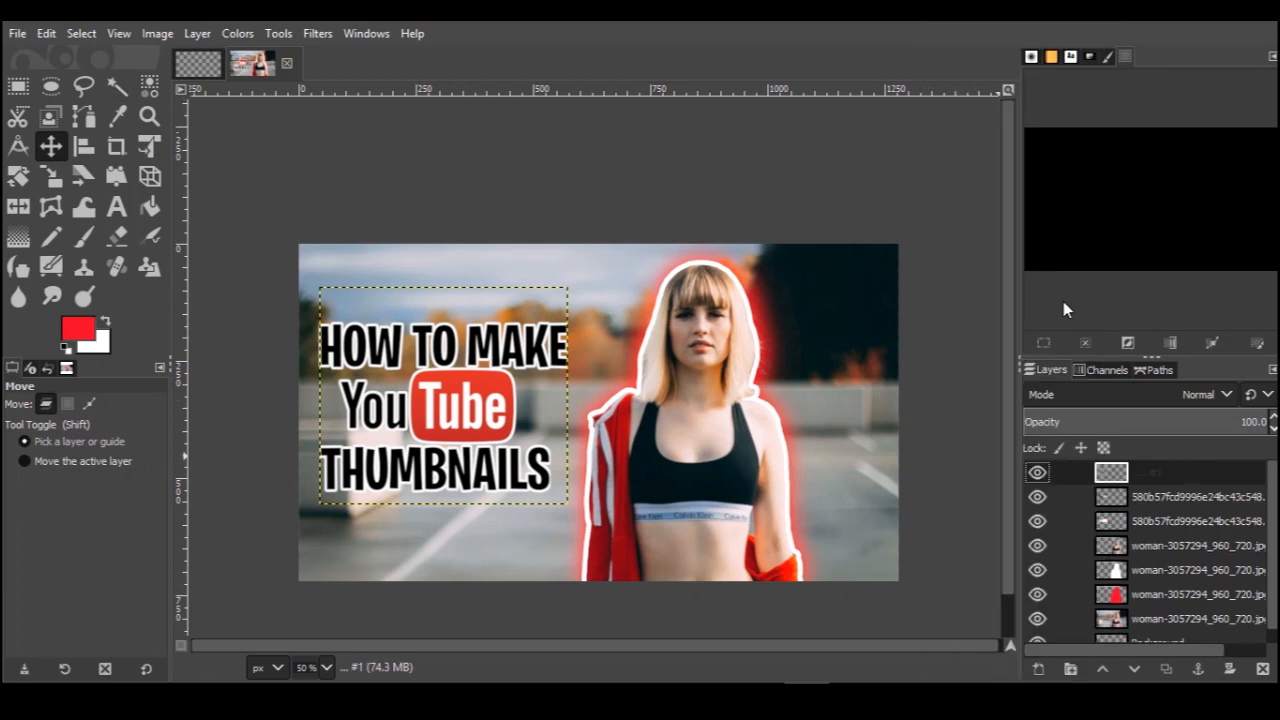
{"action": "right_click", "coordinate": [1116, 465]}
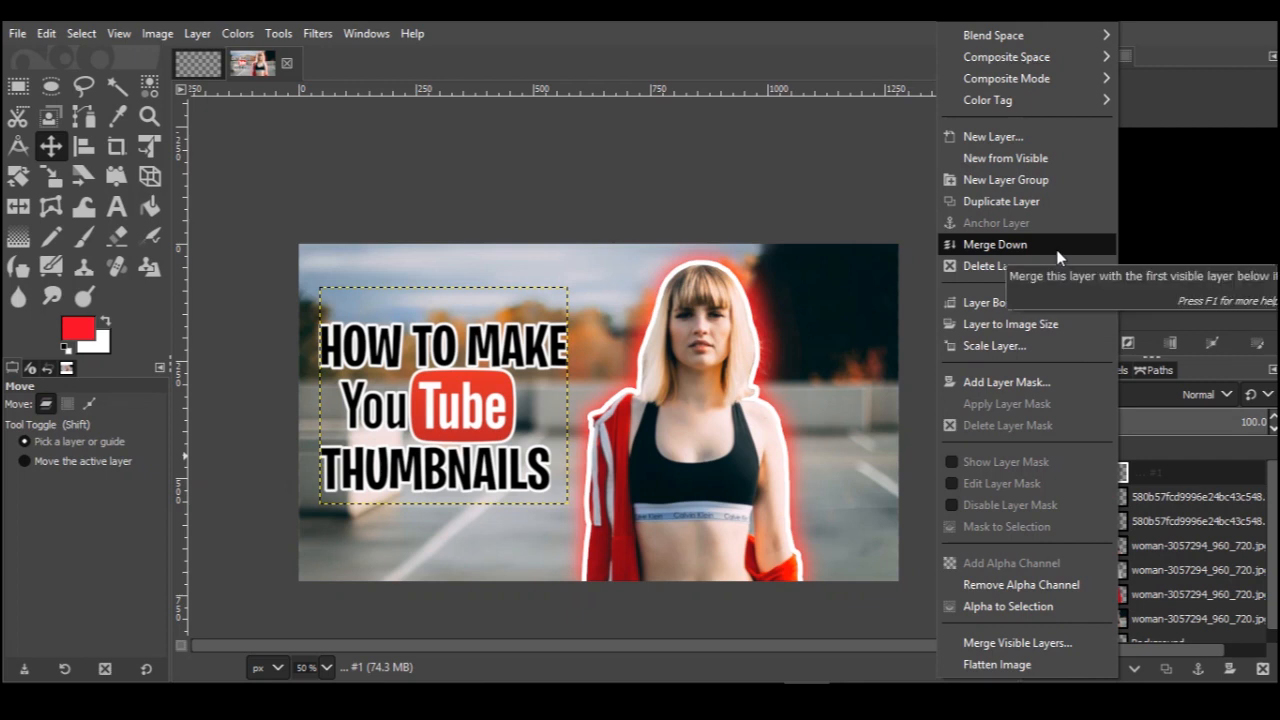
{"action": "left_click", "coordinate": [1175, 470]}
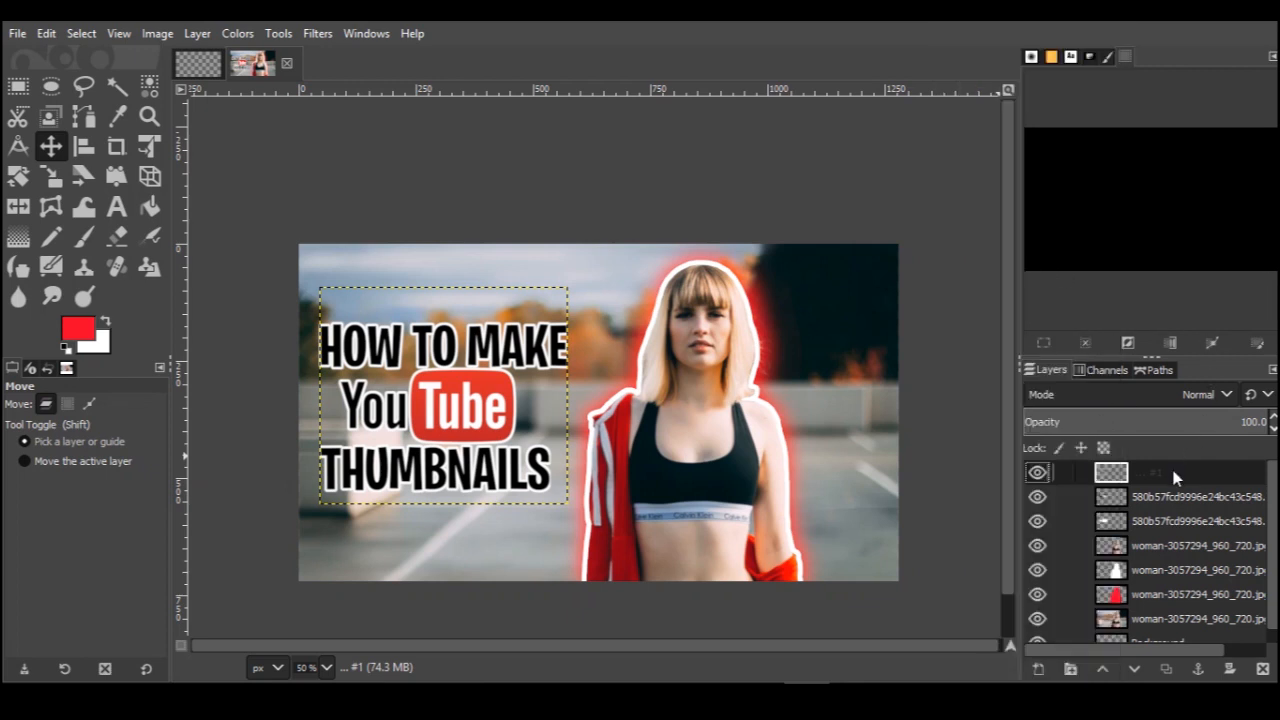
Merge the text layer down into the YouTube logo and its white outline, and move the combined title slightly lower
{"action": "right_click", "coordinate": [1169, 472]}
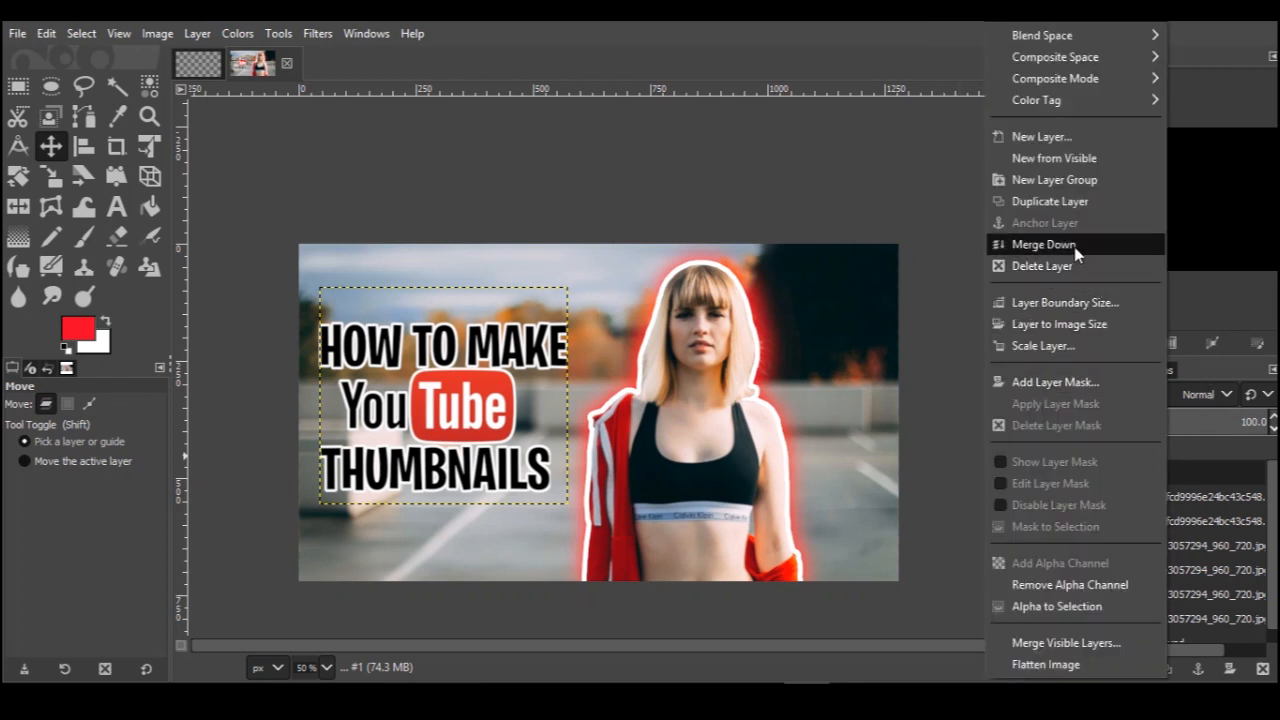
{"action": "left_click", "coordinate": [1045, 245]}
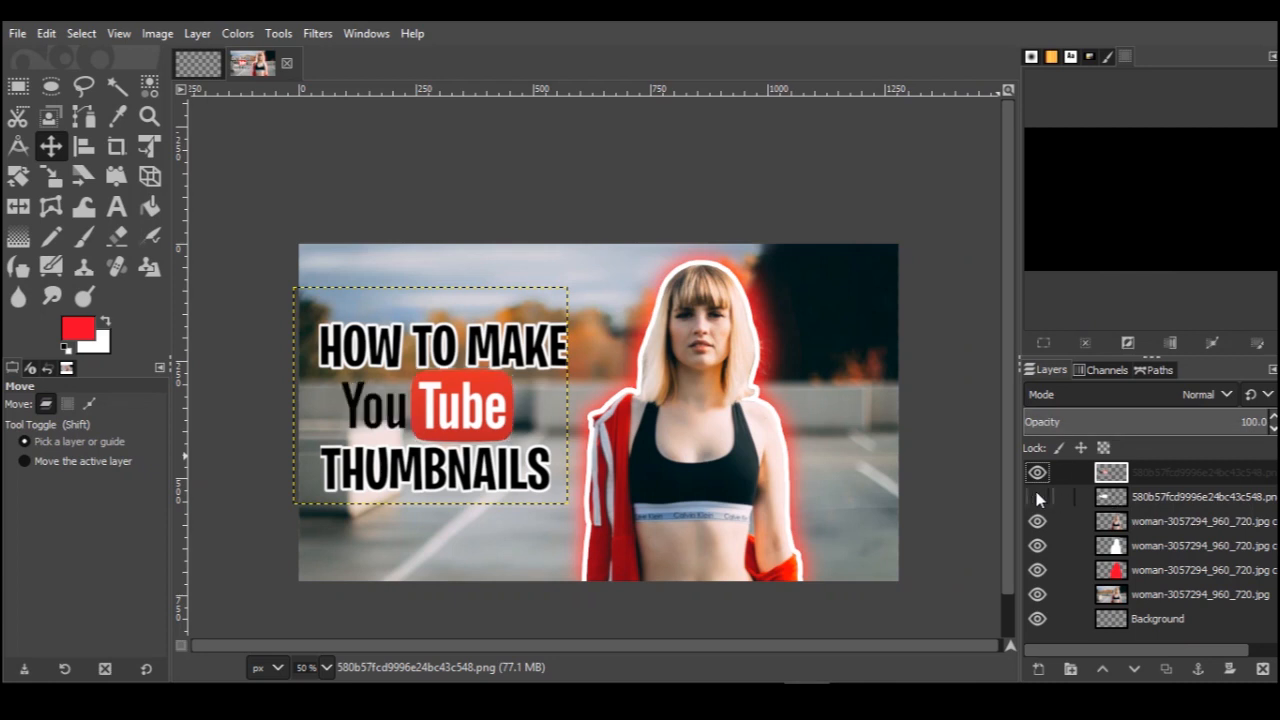
{"action": "right_click", "coordinate": [1128, 474]}
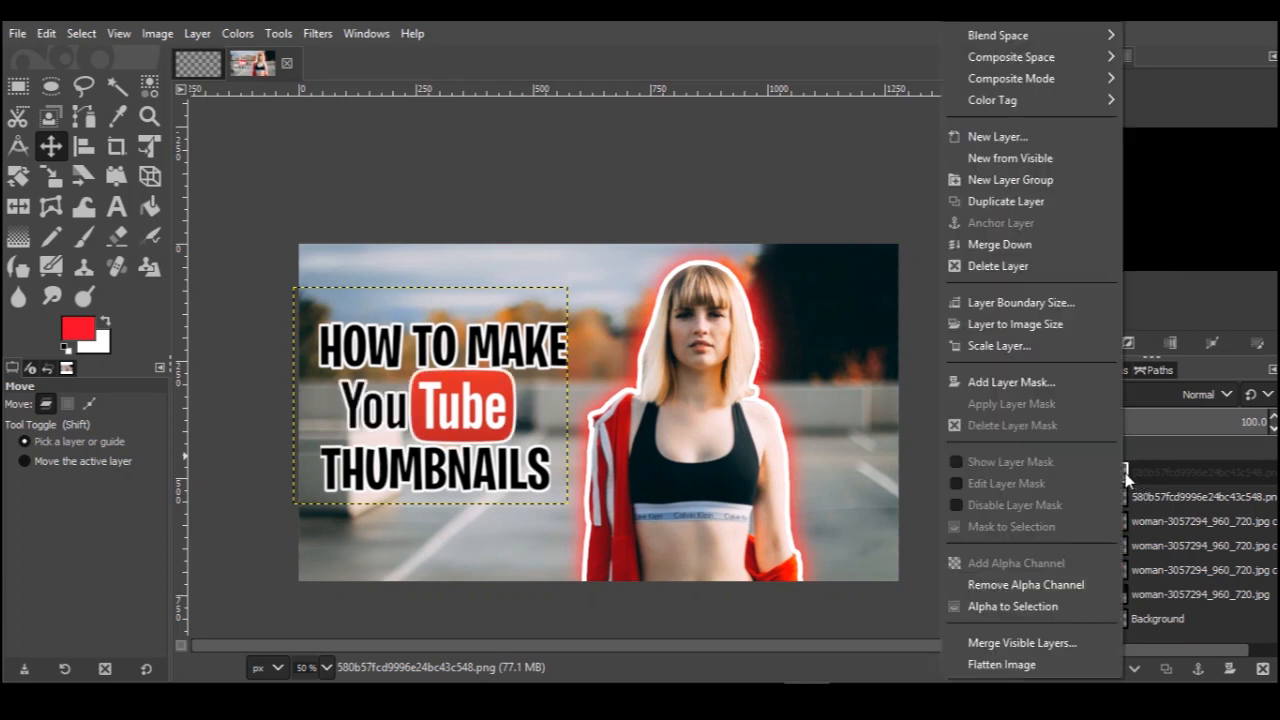
{"action": "left_click", "coordinate": [1036, 248]}
{"action": "left_click", "coordinate": [1038, 472]}
{"action": "left_click", "coordinate": [1038, 472]}
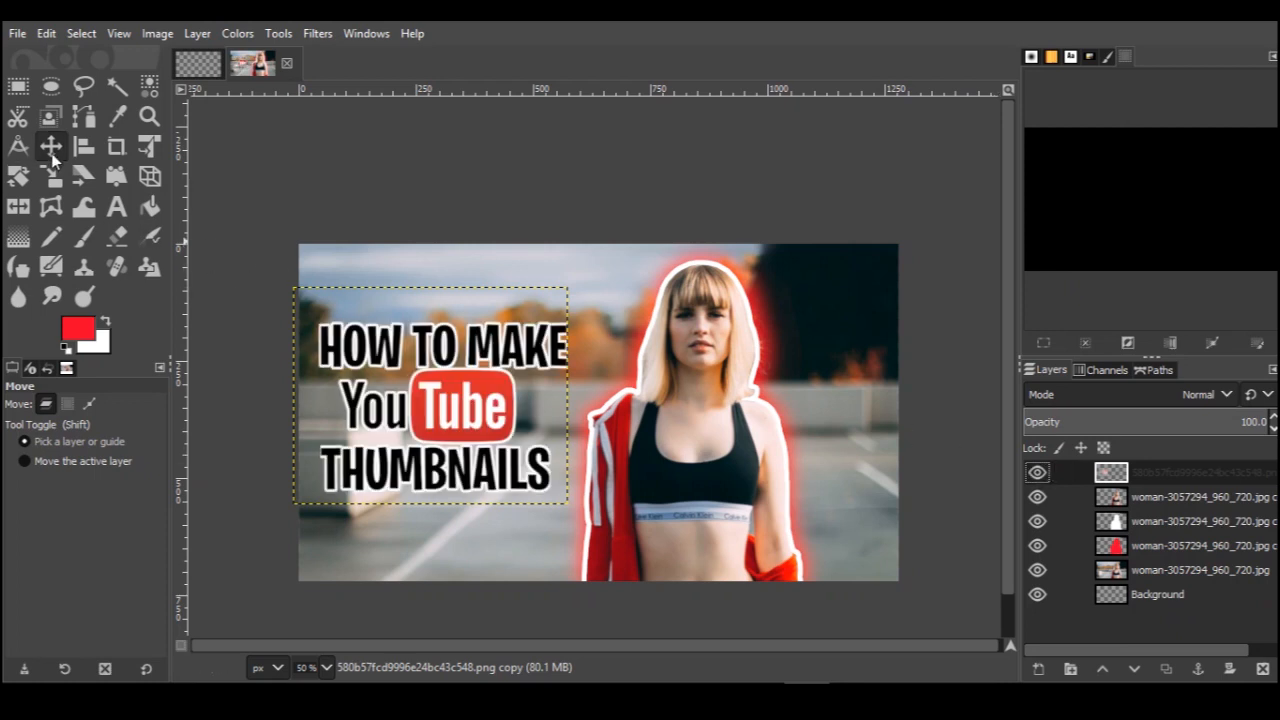
{"action": "left_click_drag", "start_coordinate": [473, 405], "coordinate": [482, 434]}
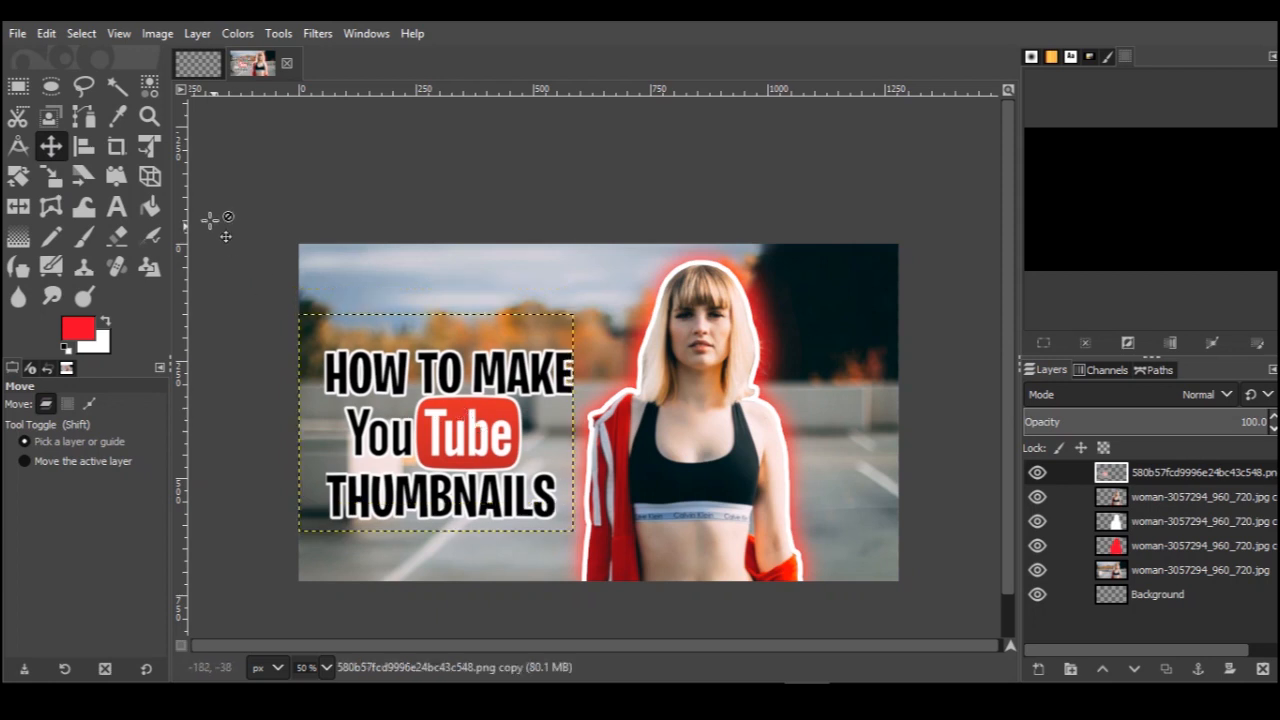
Select the combined title's alpha, duplicate its layer and grow the selection by 10 px
{"action": "left_click", "coordinate": [19, 177]}
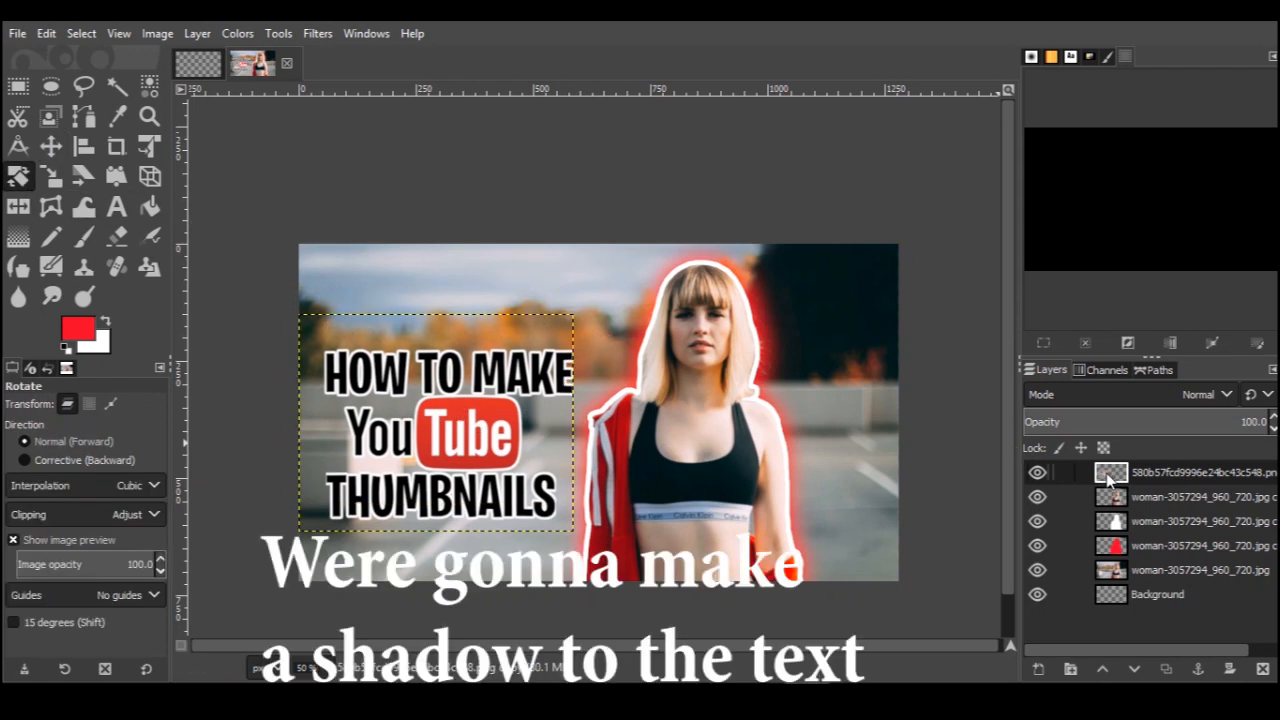
{"action": "right_click", "coordinate": [1101, 479]}
{"action": "left_click", "coordinate": [1000, 606]}
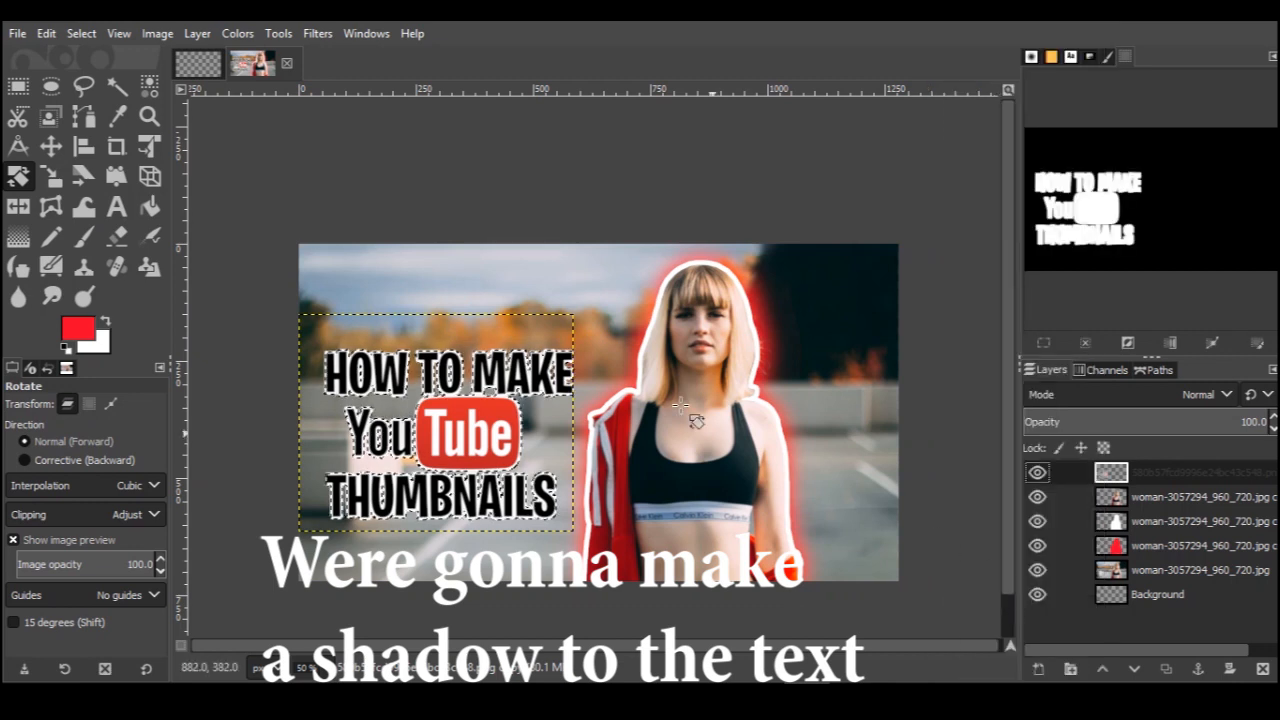
{"action": "left_click", "coordinate": [1166, 669]}
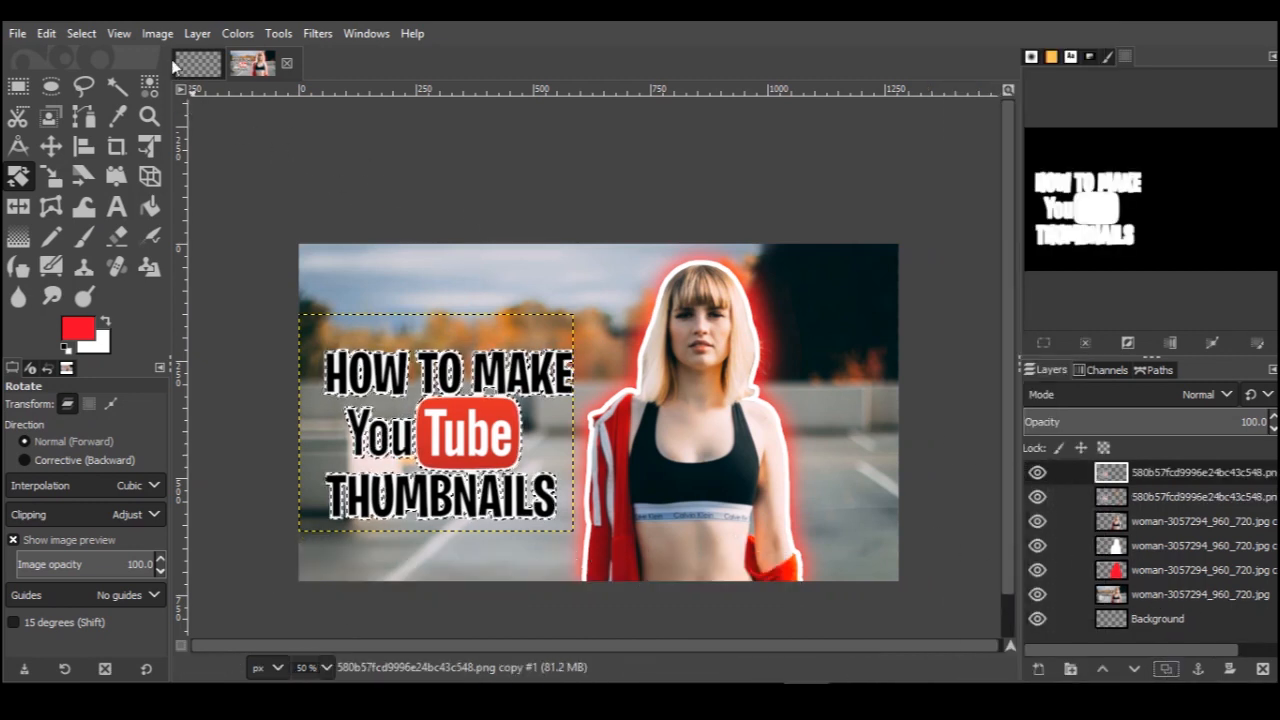
{"action": "left_click", "coordinate": [81, 33]}
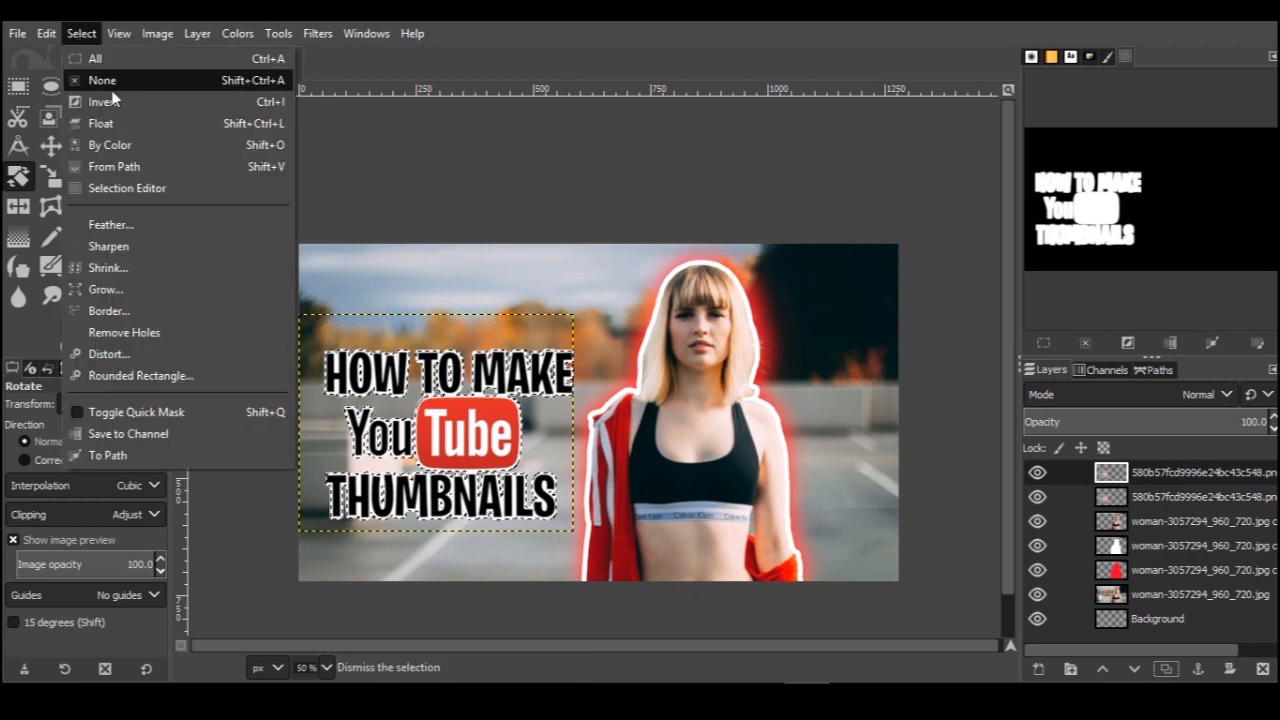
{"action": "left_click", "coordinate": [108, 289]}
{"action": "type", "text": "10"}
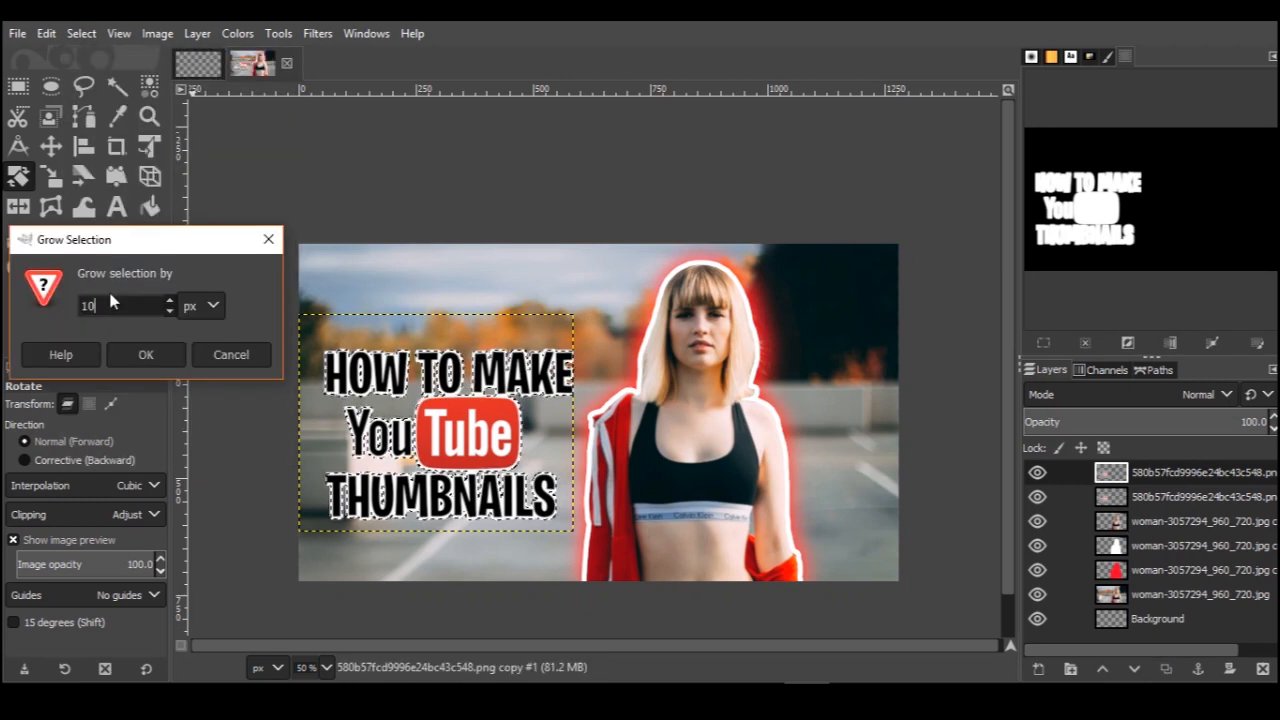
{"action": "key", "text": "Return"}
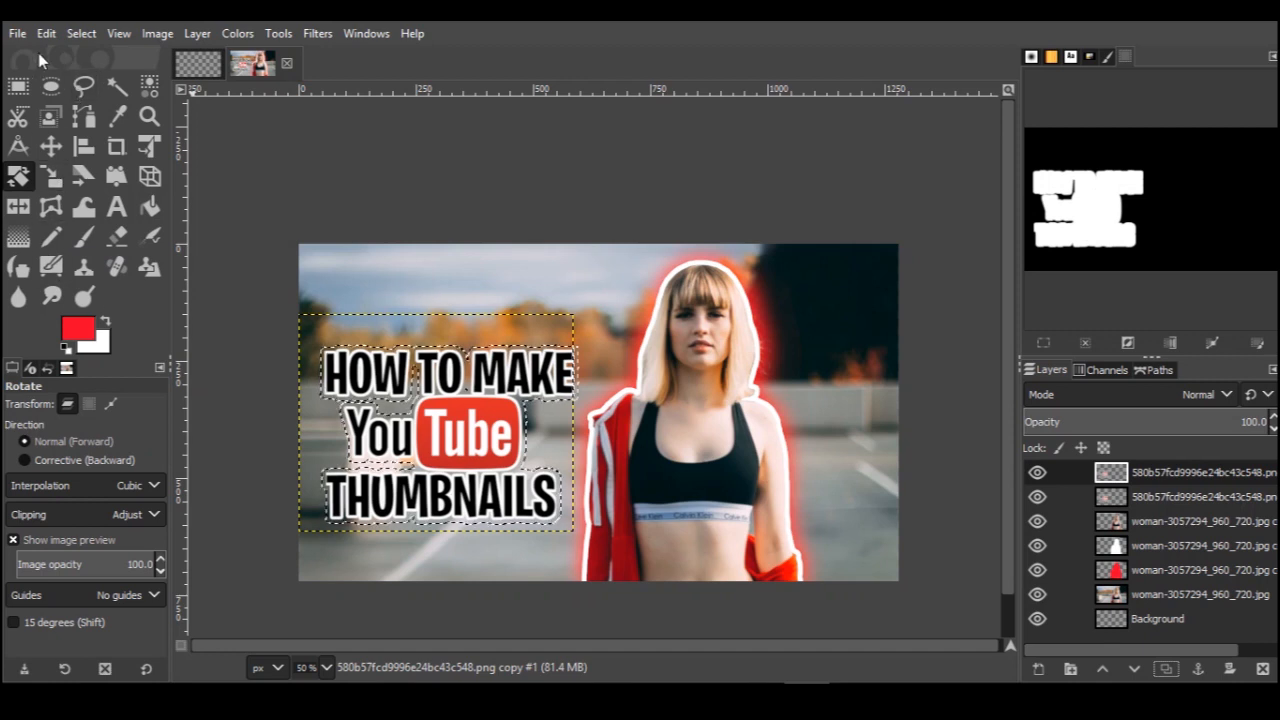
Set the foreground colour to black (000000) and fill the grown selection on the title copy with it
{"action": "left_click", "coordinate": [87, 332]}
{"action": "left_click_drag", "start_coordinate": [153, 349], "coordinate": [10, 510]}
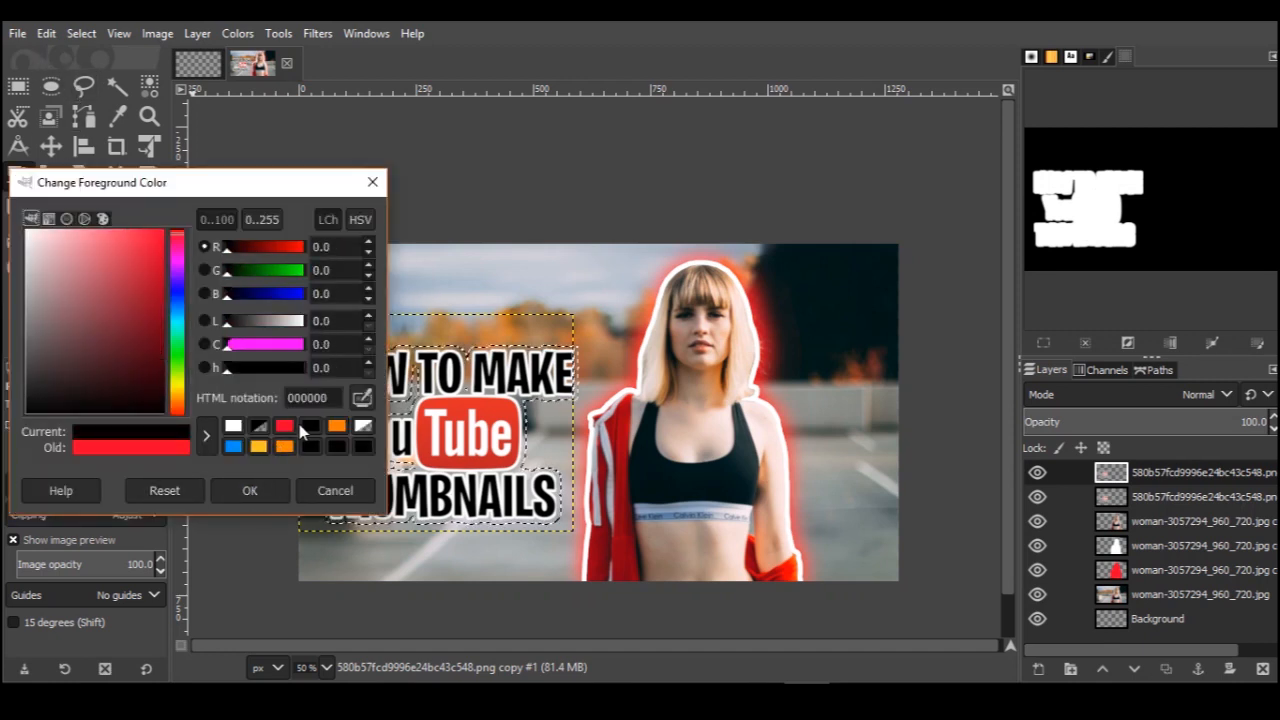
{"action": "left_click", "coordinate": [250, 490]}
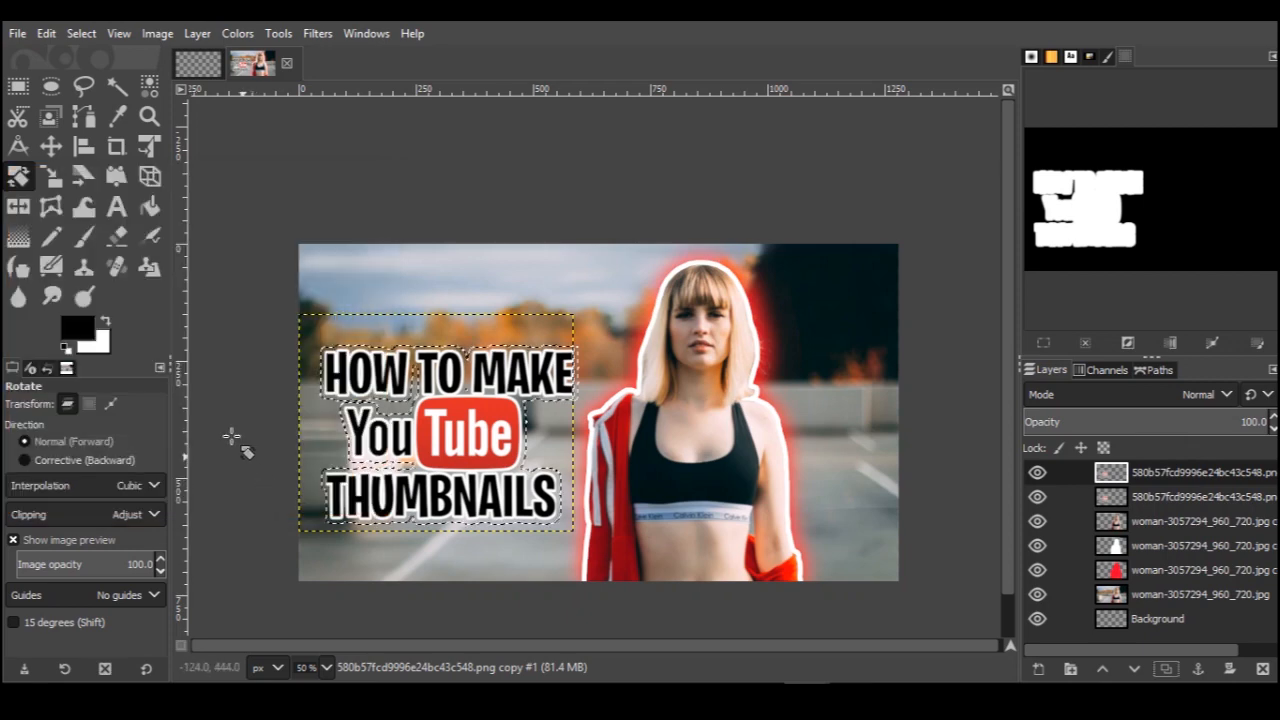
{"action": "left_click", "coordinate": [81, 33]}
{"action": "mouse_move", "coordinate": [46, 33]}
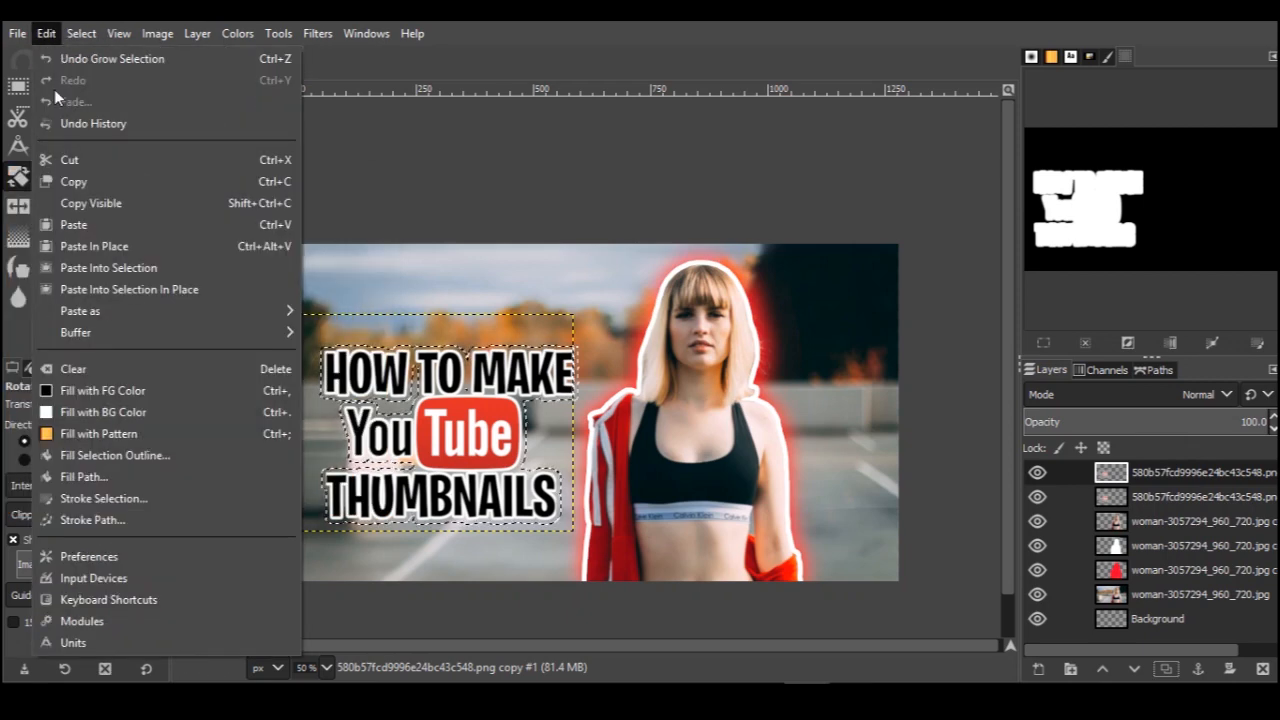
{"action": "left_click", "coordinate": [100, 391]}
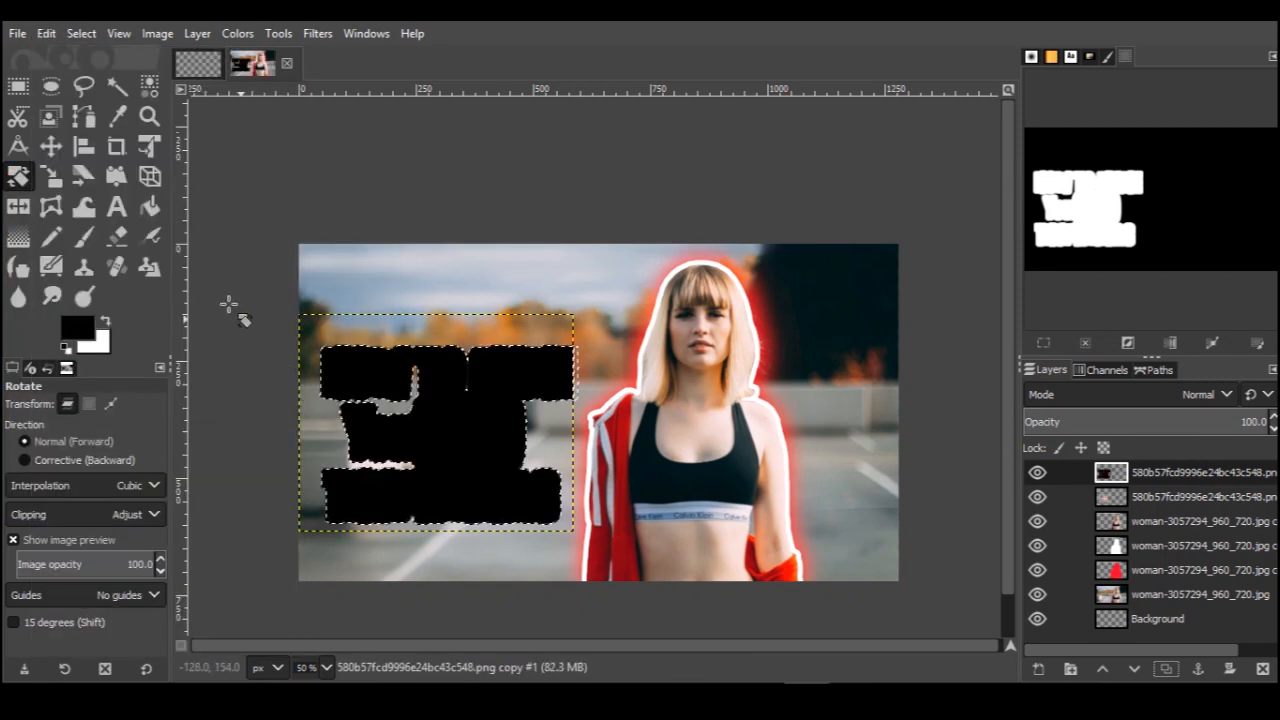
Offset the black title shape slightly down and to the right and place its layer beneath the title layer
{"action": "left_click_drag", "start_coordinate": [460, 457], "coordinate": [471, 463]}
{"action": "left_click", "coordinate": [1112, 496]}
{"action": "left_click_drag", "start_coordinate": [1112, 495], "coordinate": [1110, 475]}
{"action": "left_click", "coordinate": [1107, 497]}
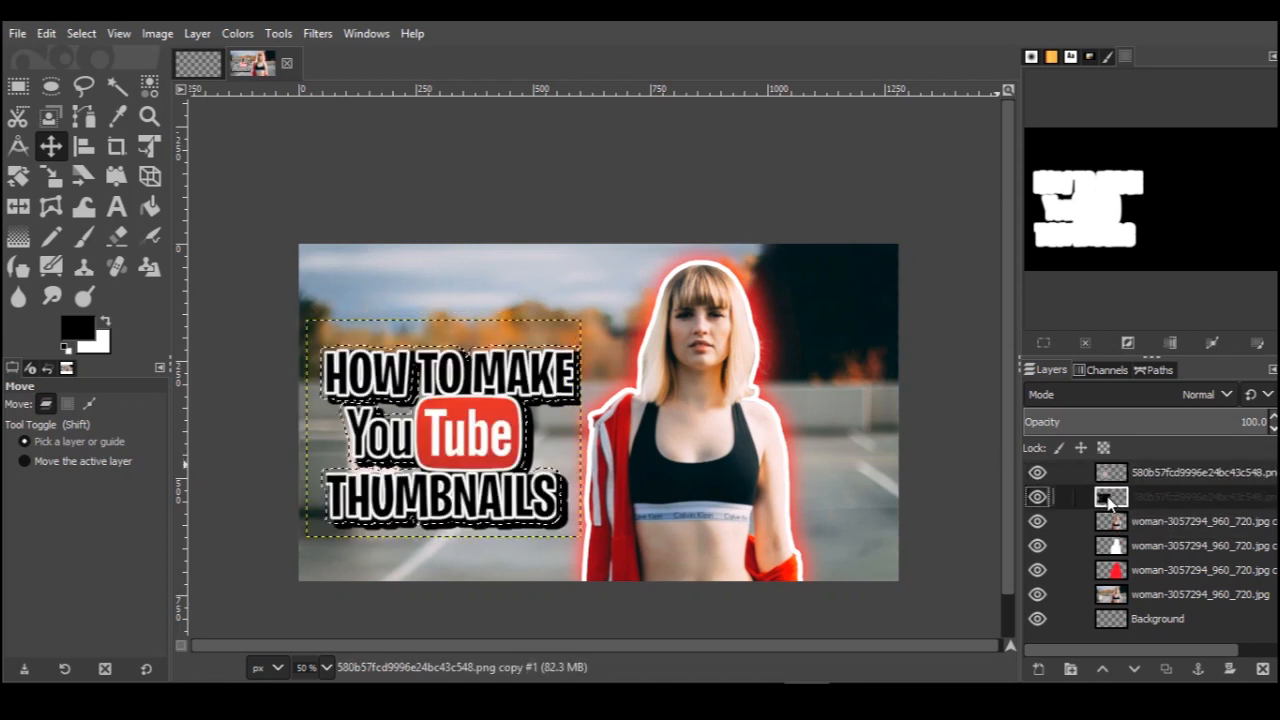
Clear the selection and apply a Gaussian Blur of 12.39 in X and Y to the black title shape
{"action": "left_click", "coordinate": [322, 35]}
{"action": "mouse_move", "coordinate": [503, 160]}
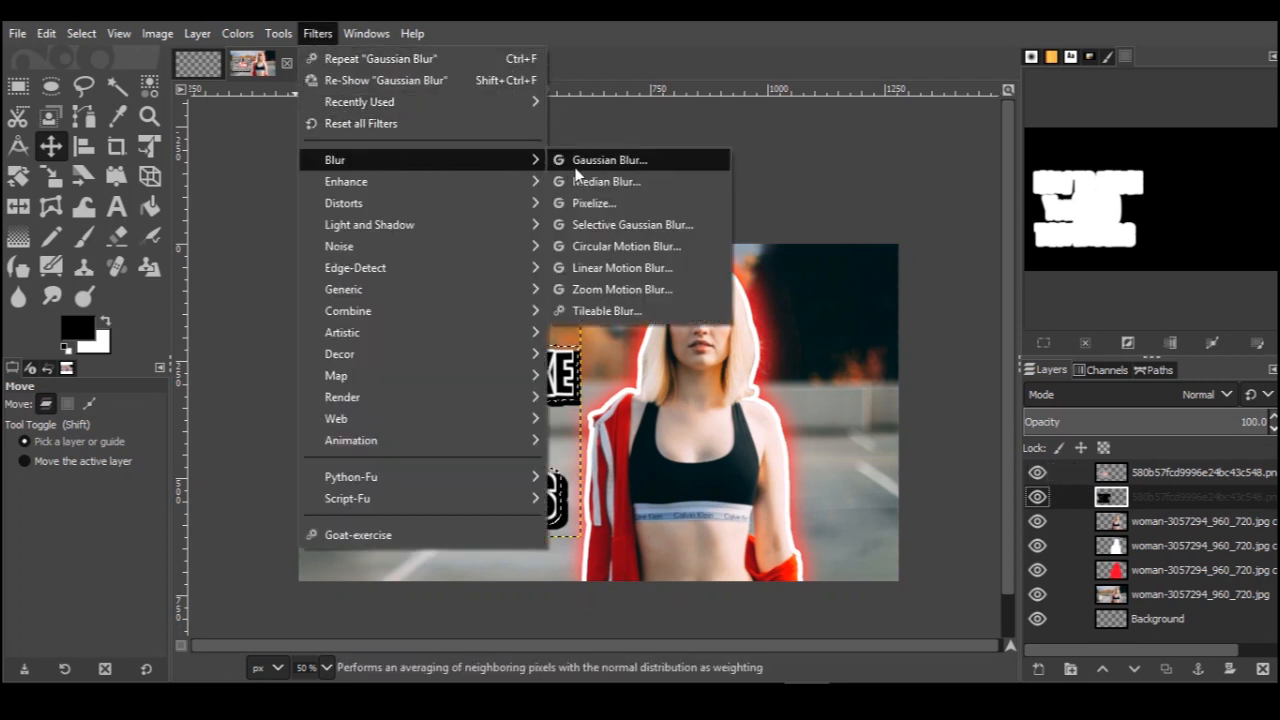
{"action": "left_click", "coordinate": [82, 34]}
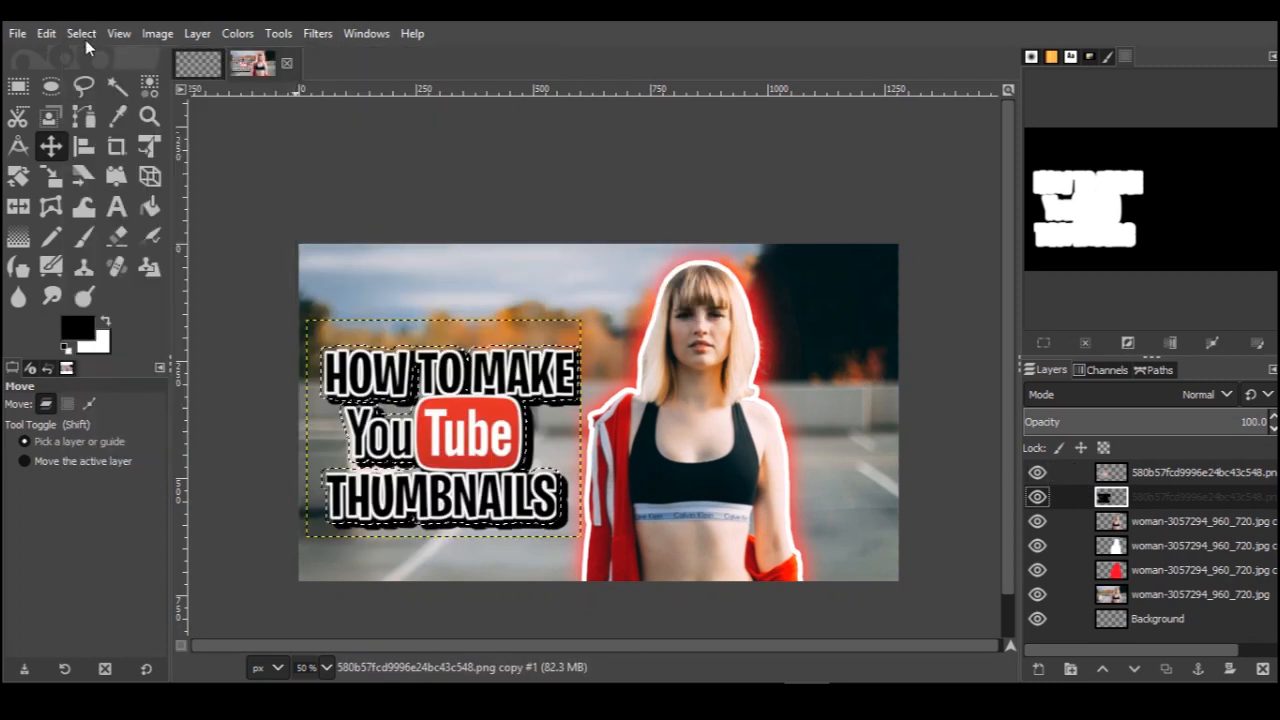
{"action": "left_click", "coordinate": [85, 39]}
{"action": "left_click", "coordinate": [102, 84]}
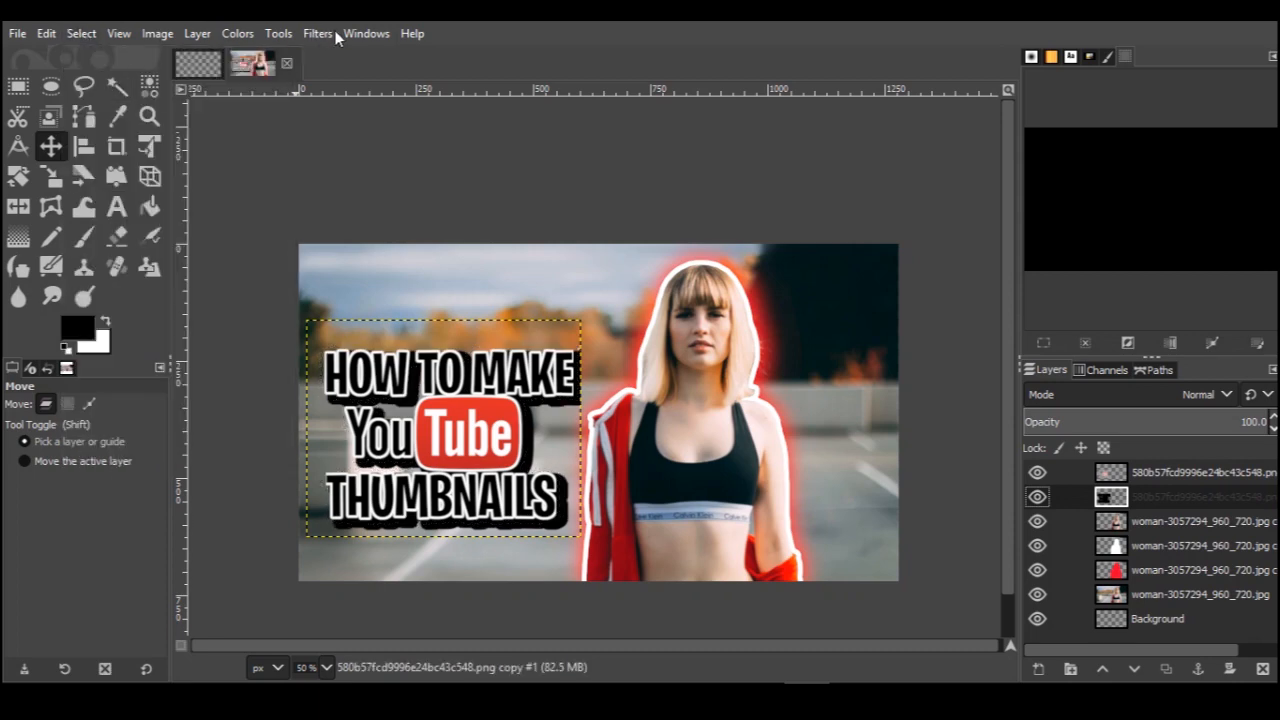
{"action": "left_click", "coordinate": [336, 35]}
{"action": "mouse_move", "coordinate": [482, 164]}
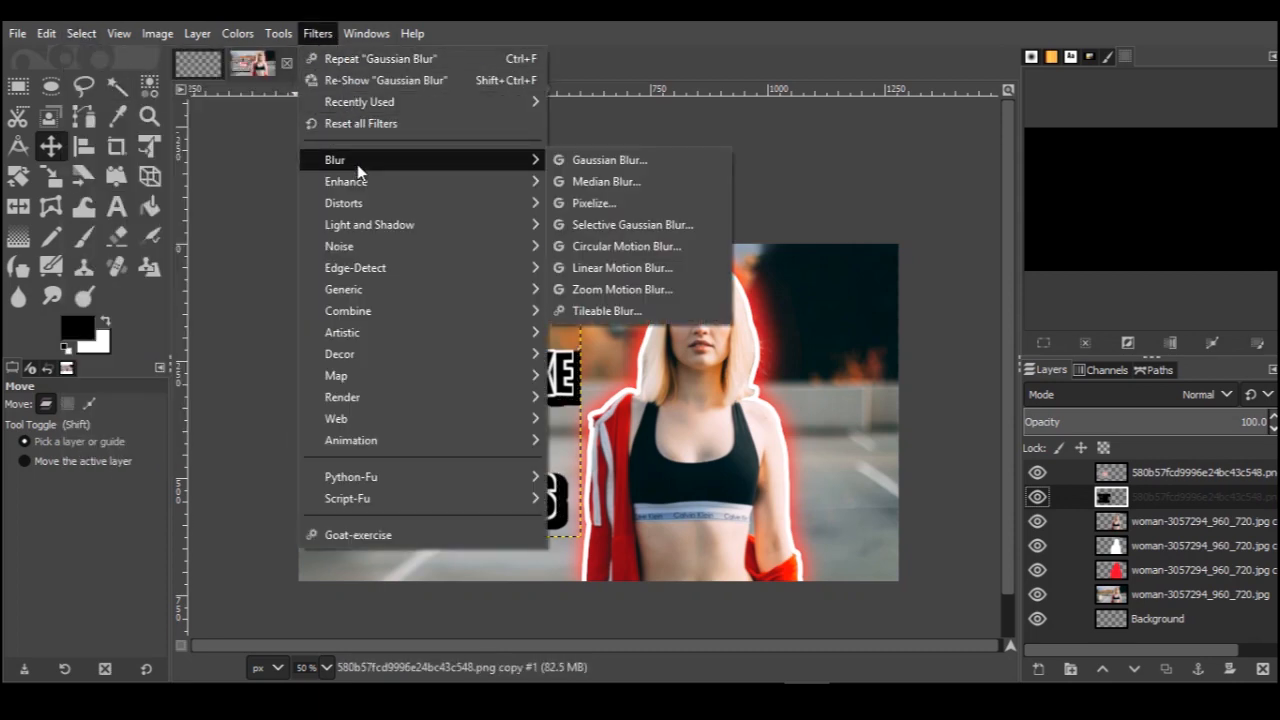
{"action": "left_click", "coordinate": [600, 162]}
{"action": "left_click_drag", "start_coordinate": [29, 312], "coordinate": [47, 314]}
{"action": "left_click_drag", "start_coordinate": [66, 316], "coordinate": [53, 316]}
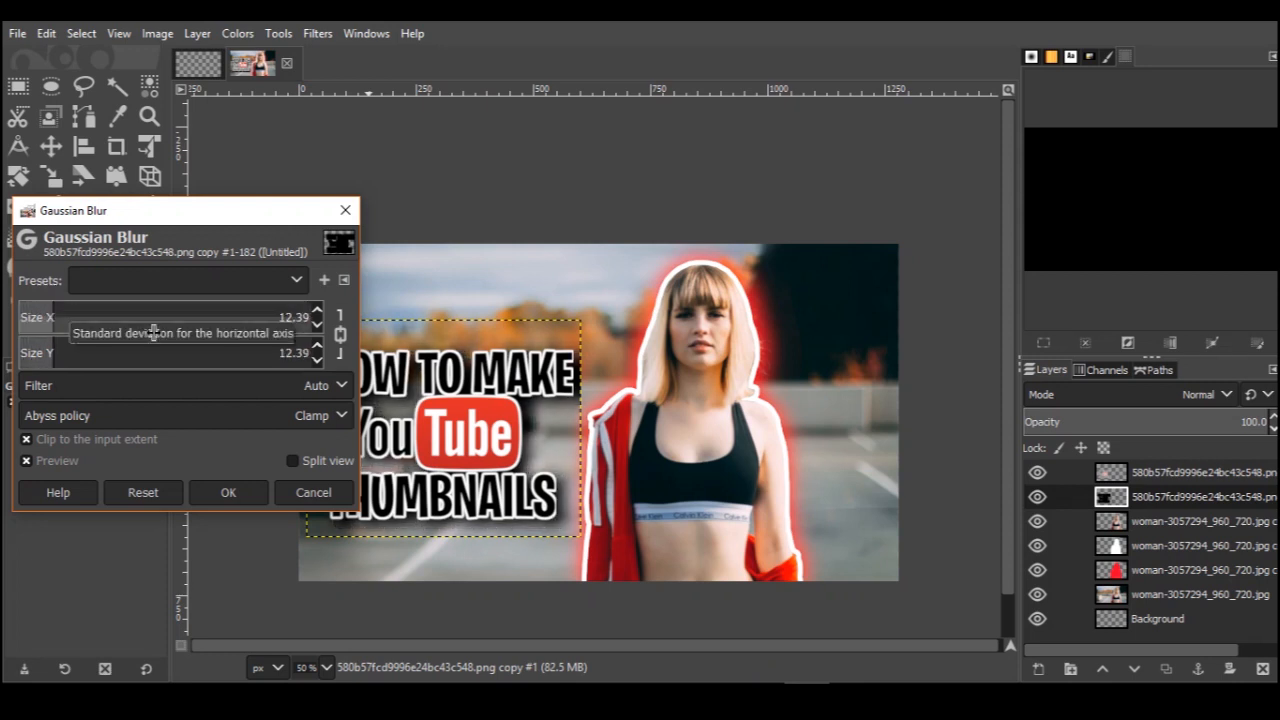
{"action": "left_click", "coordinate": [228, 492]}
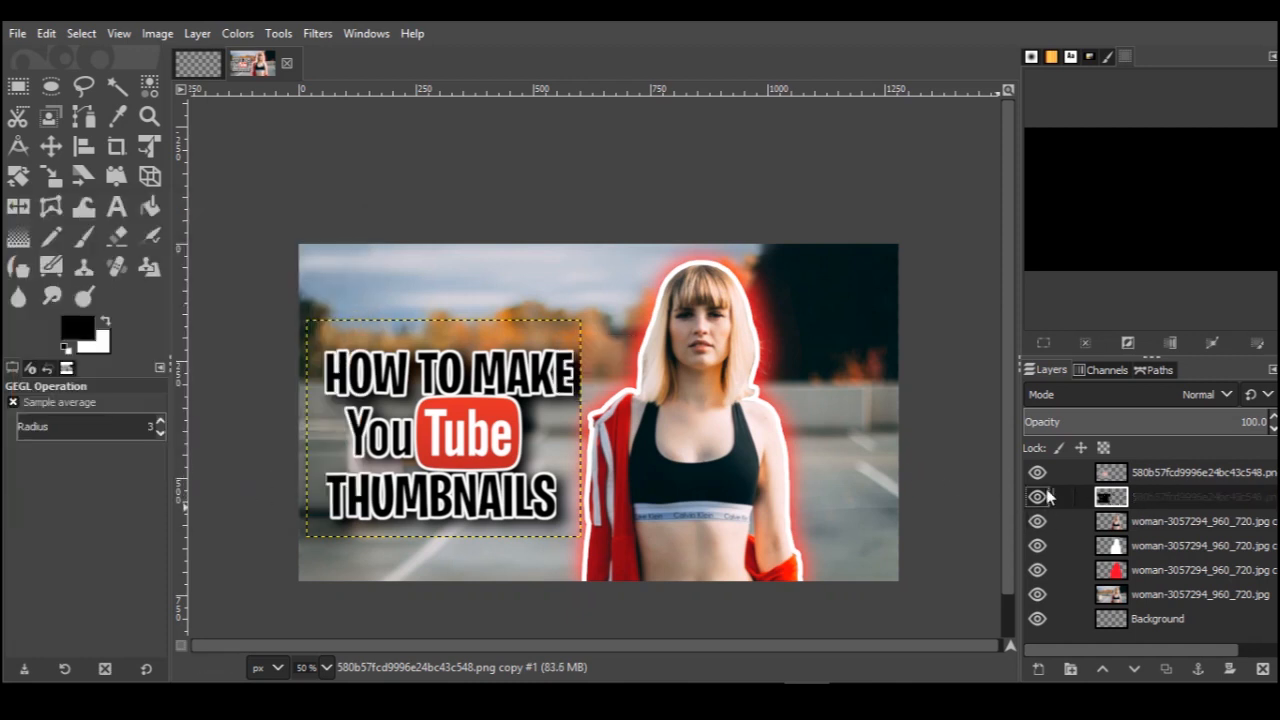
Shift the blurred shadow slightly up and to the left behind the title, and merge the title layer down into it
{"action": "left_click_drag", "start_coordinate": [1104, 496], "coordinate": [1104, 472]}
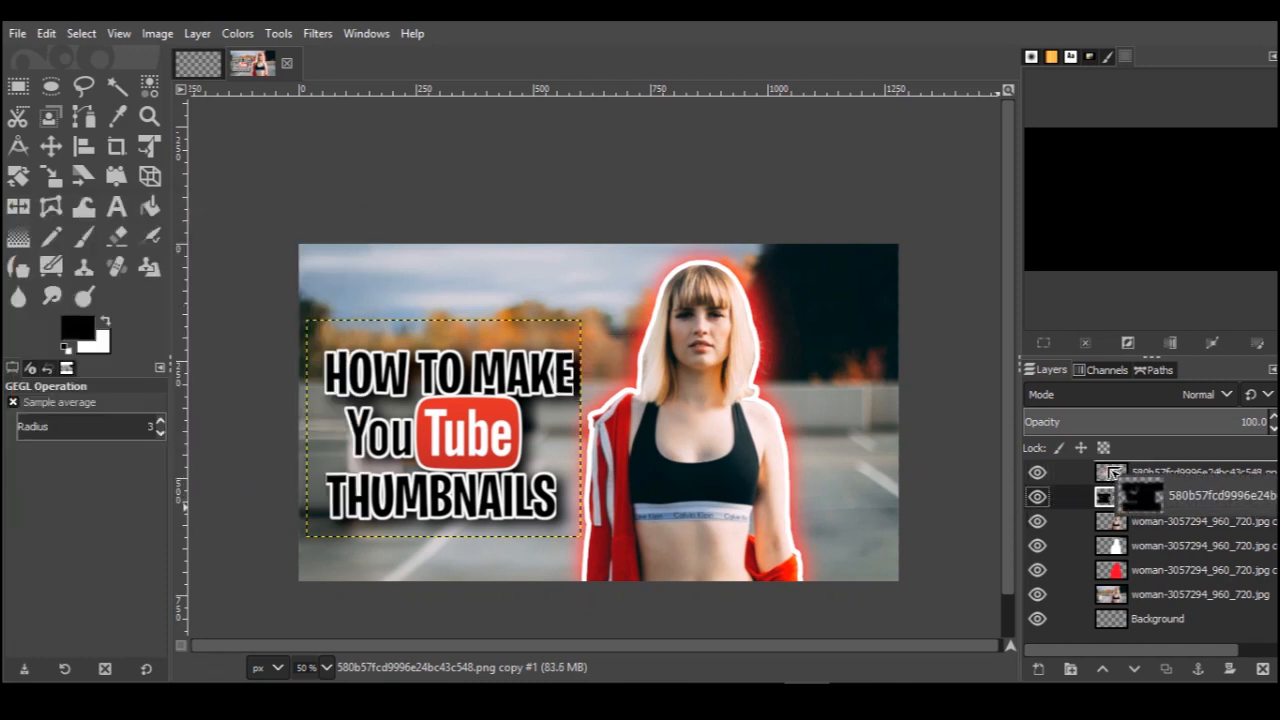
{"action": "left_click", "coordinate": [50, 146]}
{"action": "left_click_drag", "start_coordinate": [452, 430], "coordinate": [447, 423]}
{"action": "left_click_drag", "start_coordinate": [1103, 503], "coordinate": [1121, 477]}
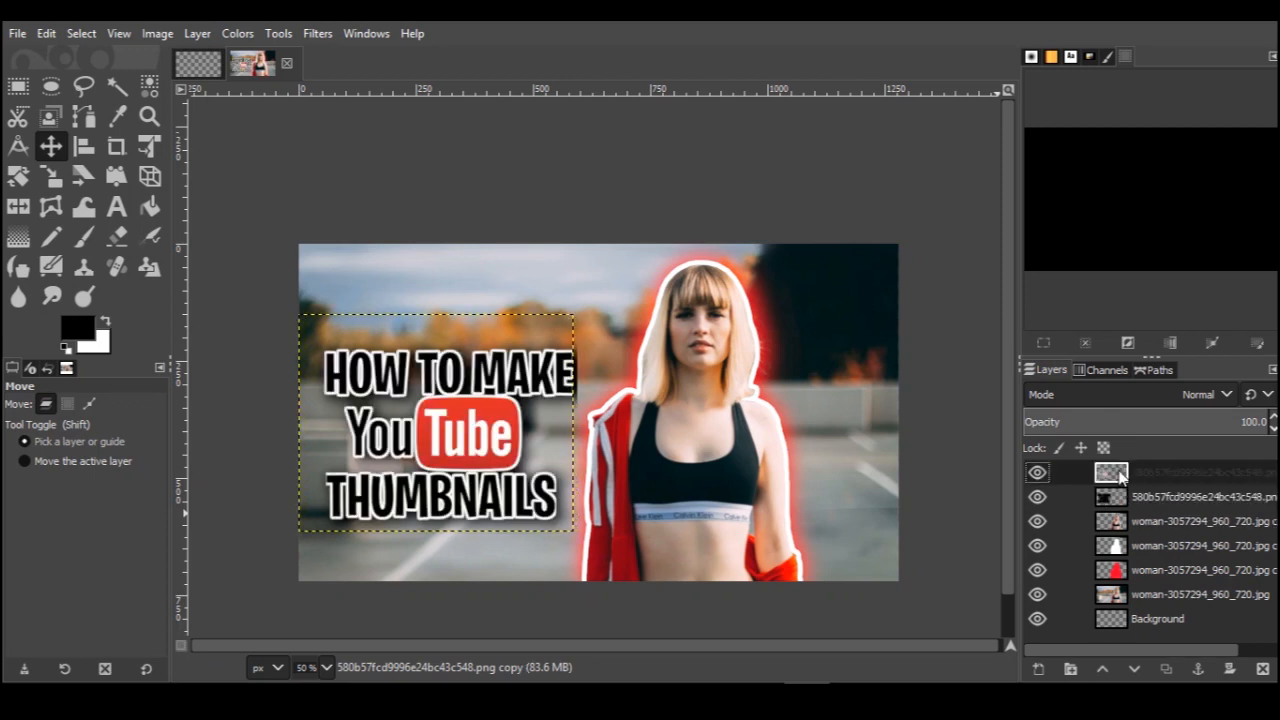
{"action": "right_click", "coordinate": [1121, 477]}
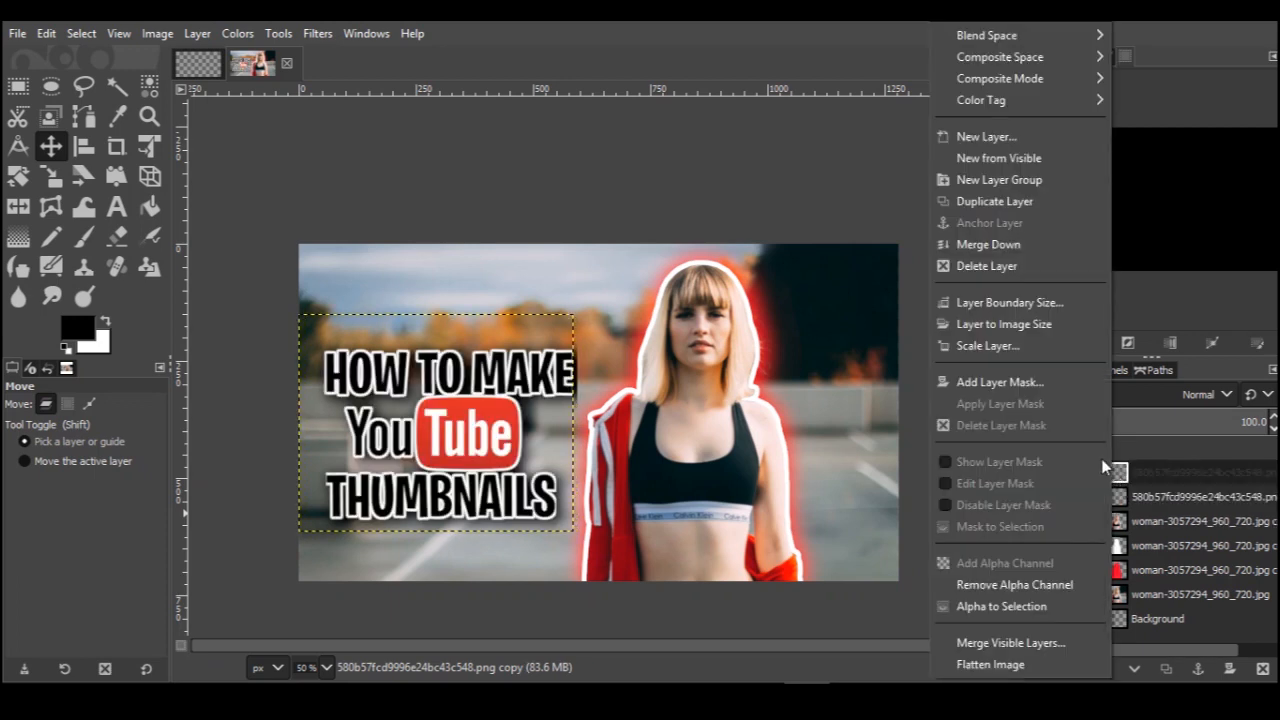
{"action": "left_click", "coordinate": [1027, 251]}
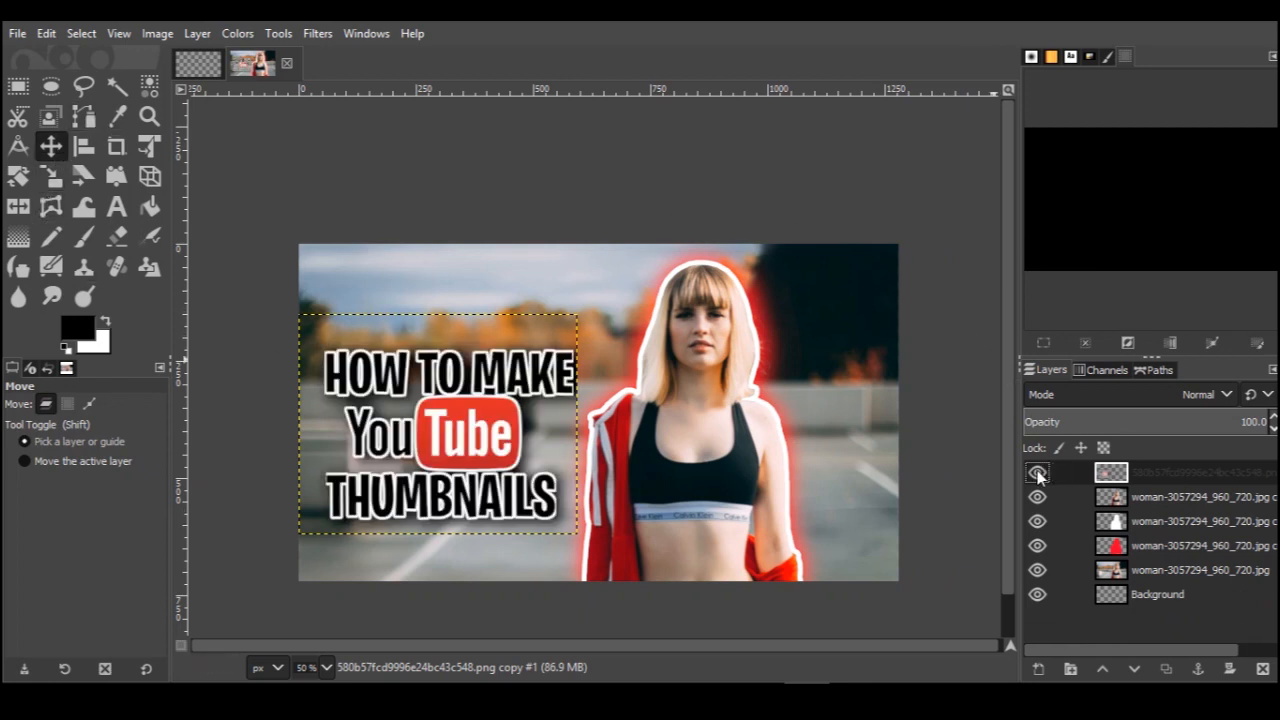
Rotate the shadowed title slightly counter-clockwise and move it up into the upper left part of the thumbnail
{"action": "left_click", "coordinate": [18, 176]}
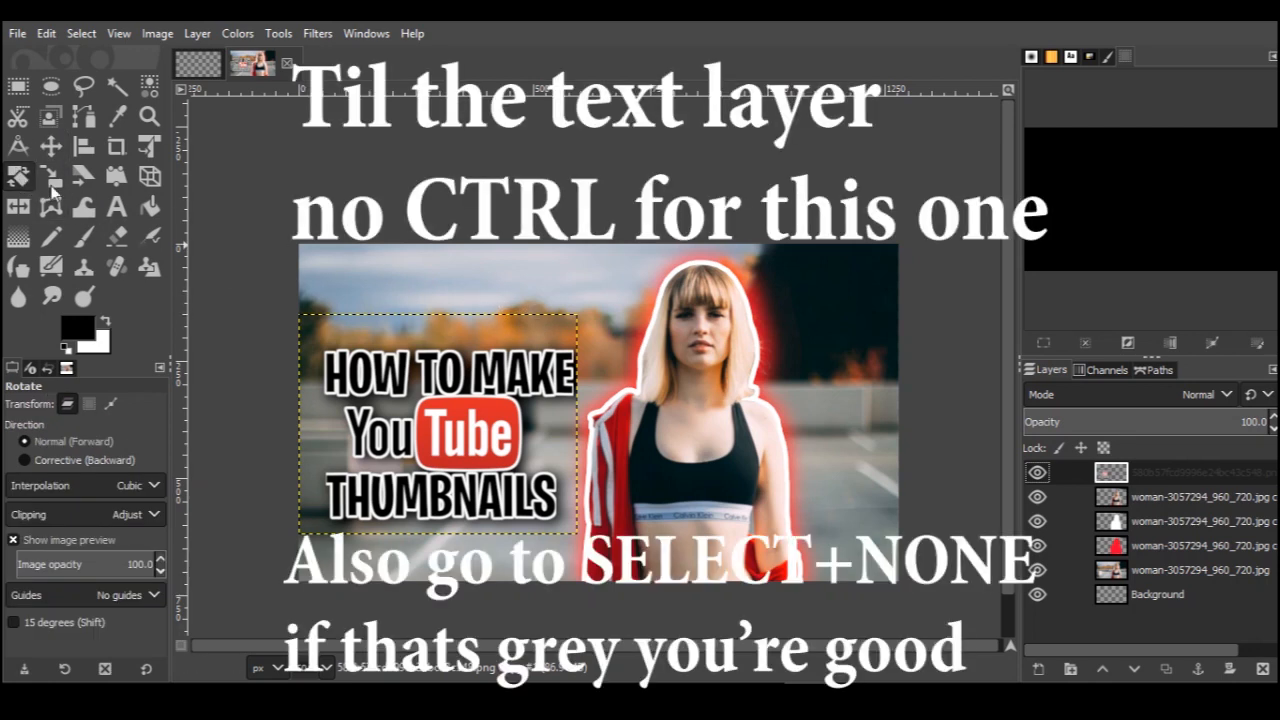
{"action": "left_click_drag", "start_coordinate": [586, 332], "coordinate": [578, 318]}
{"action": "left_click", "coordinate": [944, 249]}
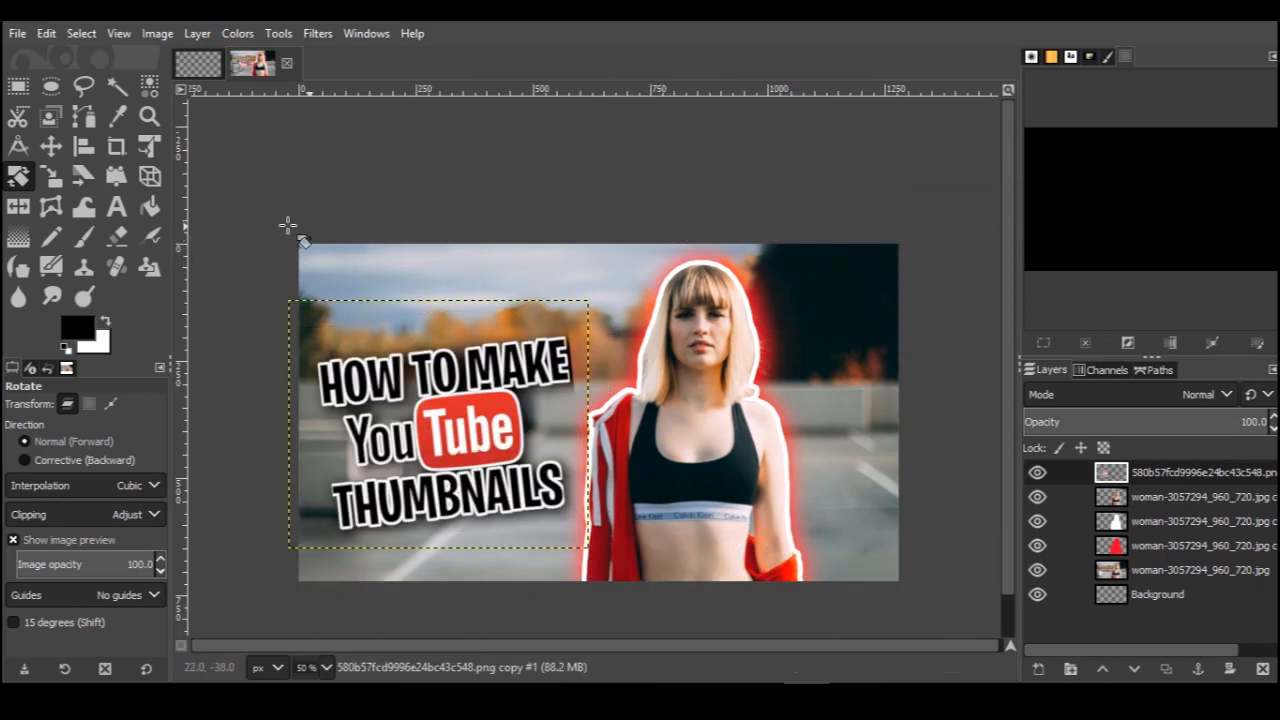
{"action": "left_click", "coordinate": [50, 146]}
{"action": "left_click_drag", "start_coordinate": [488, 440], "coordinate": [486, 384]}
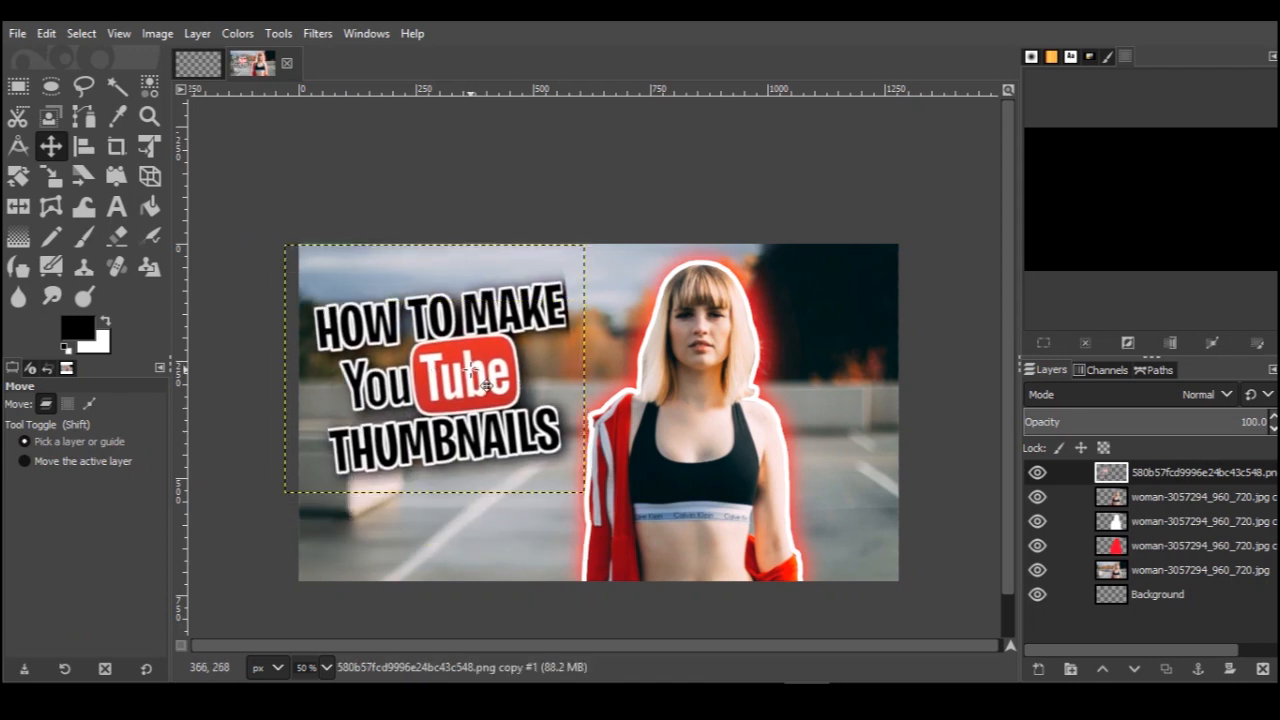
Duplicate the main background photo layer and set the copy's blend mode to Hard light
{"action": "left_click", "coordinate": [1131, 573]}
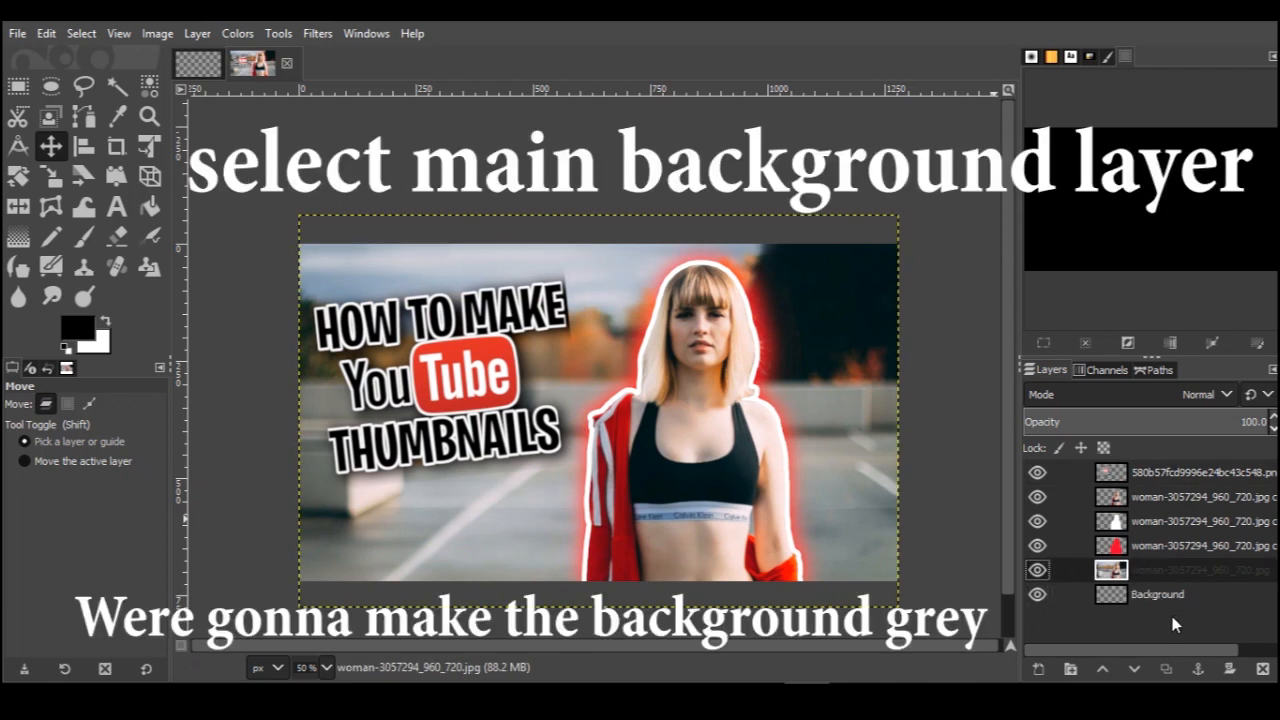
{"action": "left_click", "coordinate": [1166, 670]}
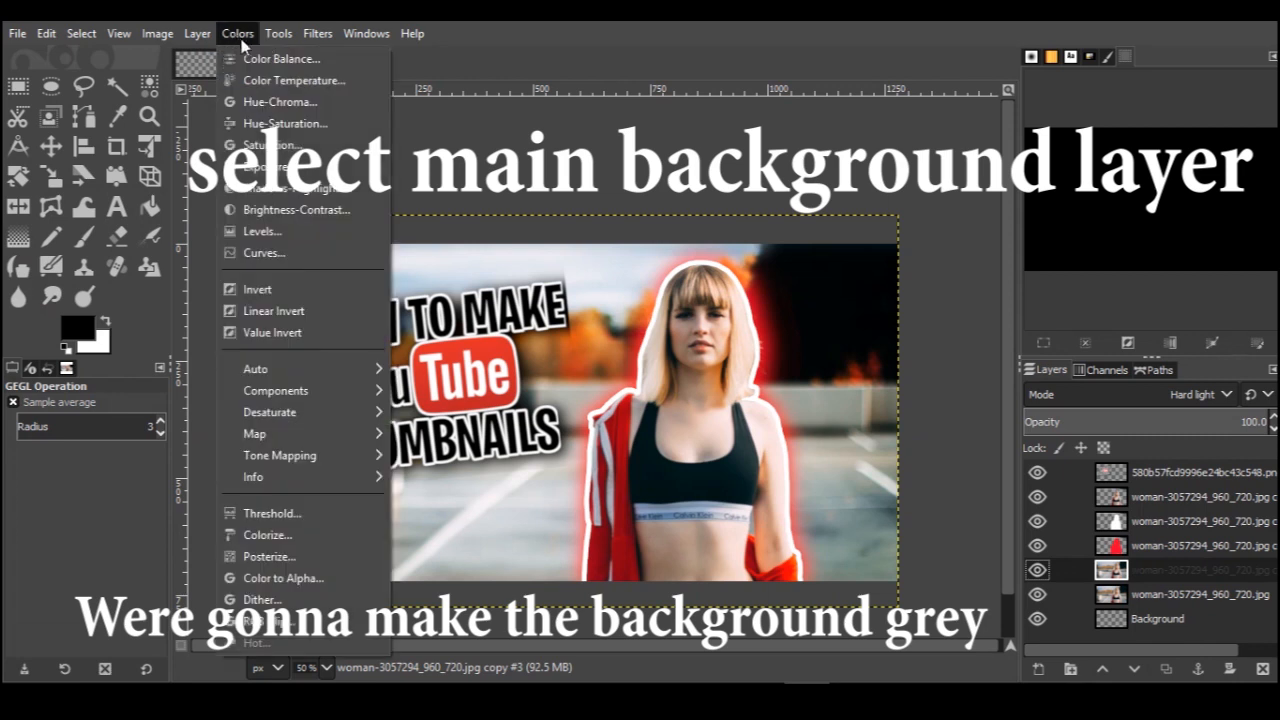
Apply Color to Gray to the duplicated background layer with 6 samples and 7 iterations
{"action": "left_click", "coordinate": [238, 33]}
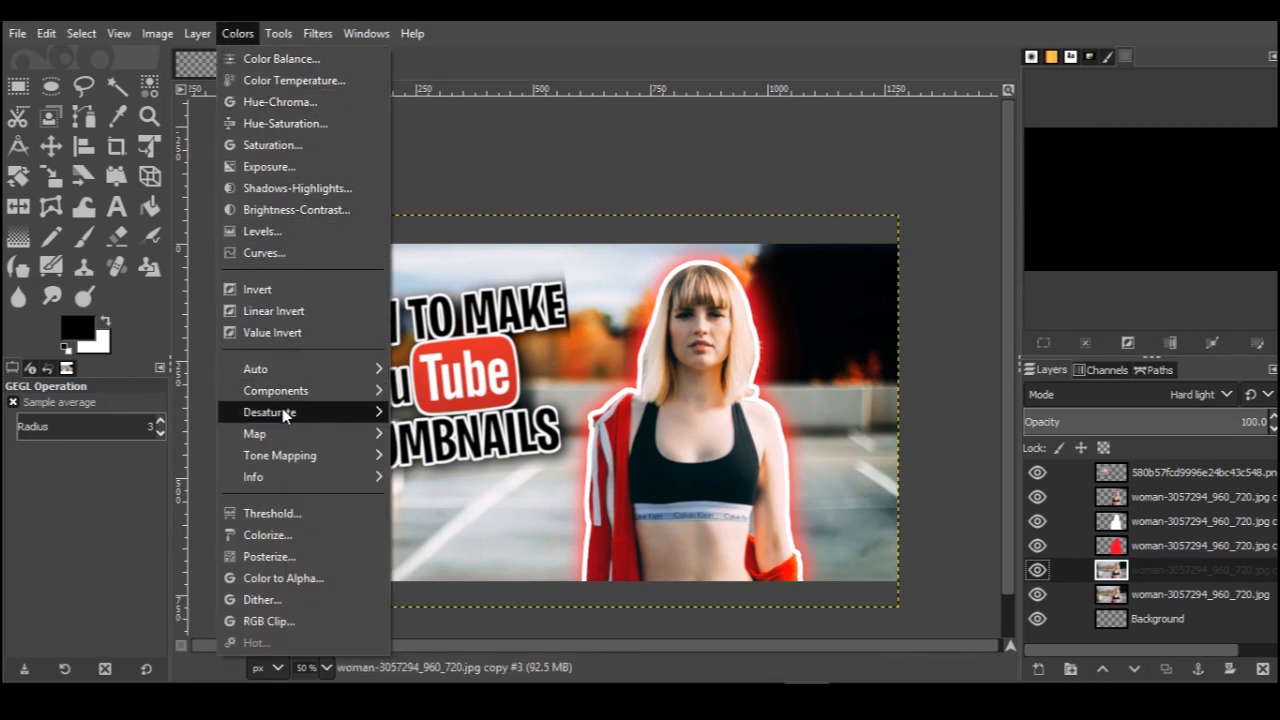
{"action": "mouse_move", "coordinate": [282, 411]}
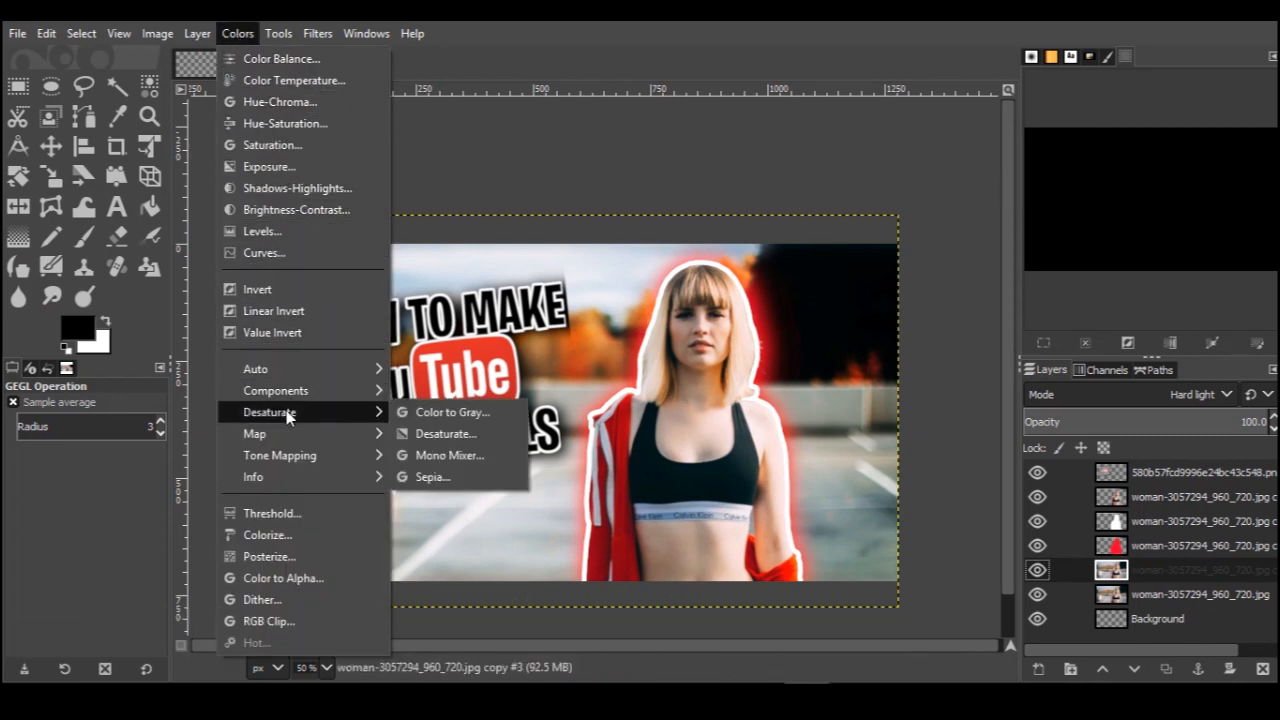
{"action": "left_click", "coordinate": [405, 412]}
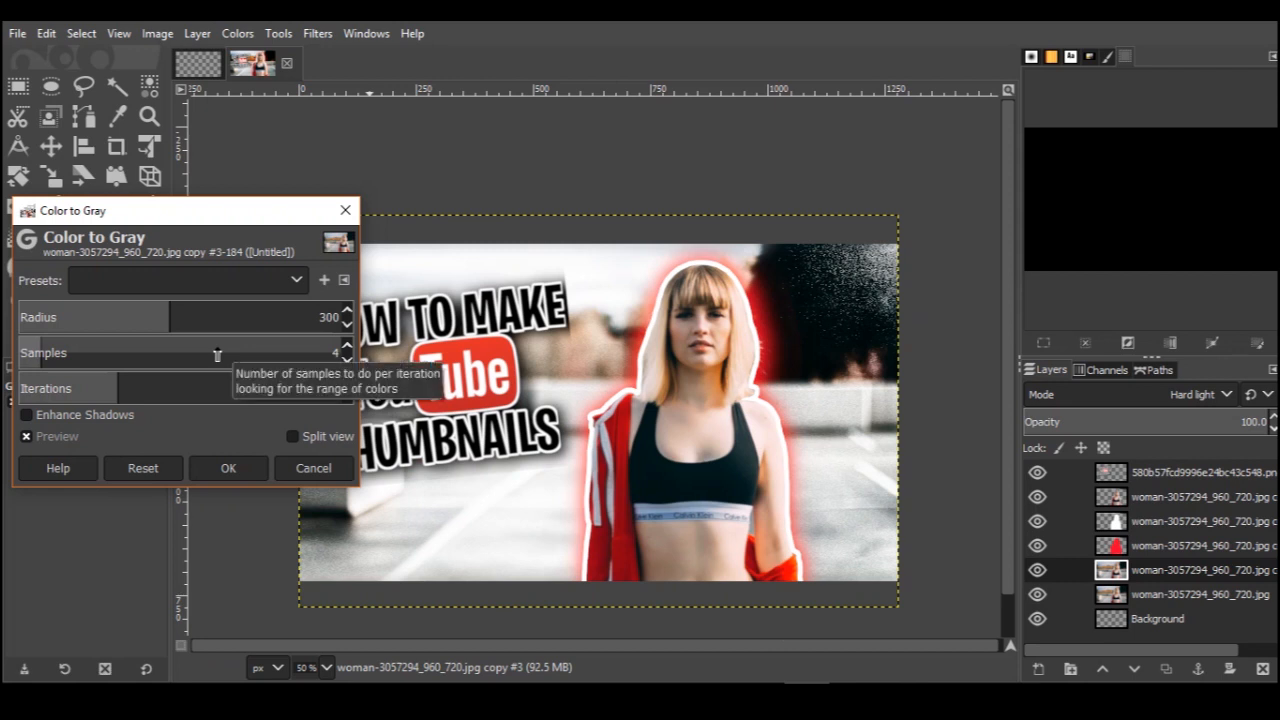
{"action": "left_click_drag", "start_coordinate": [210, 356], "coordinate": [130, 353]}
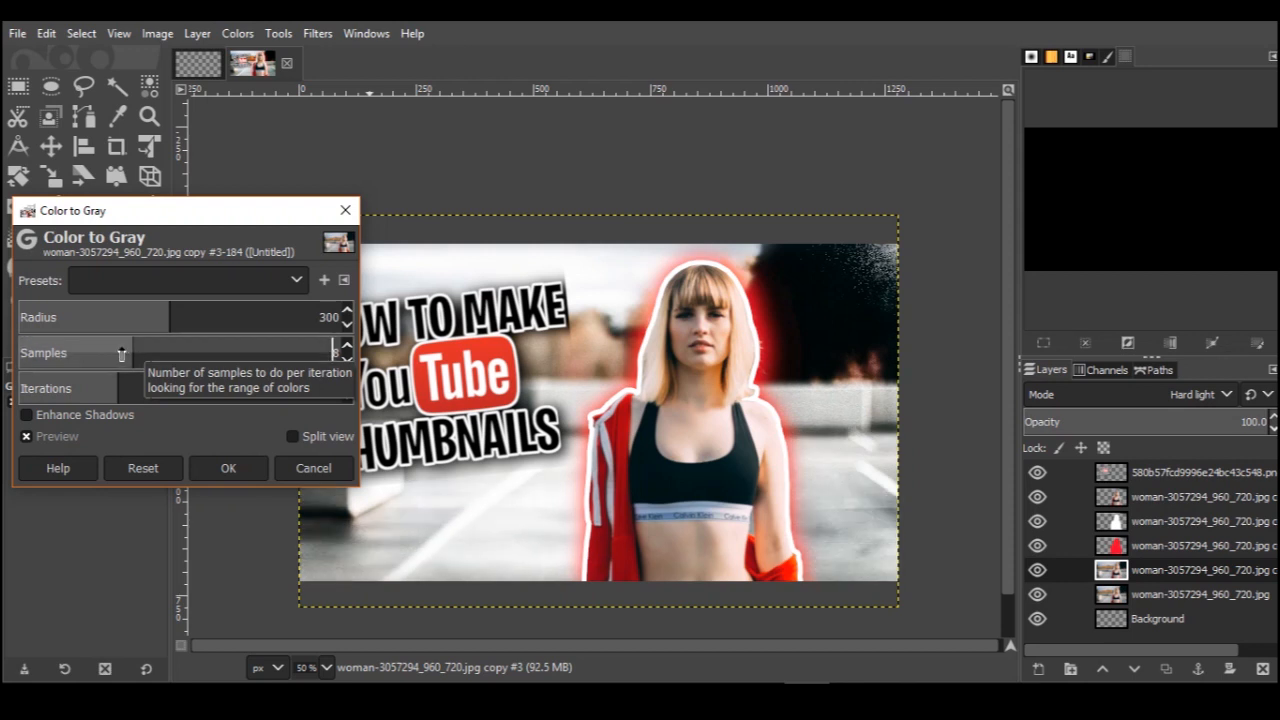
{"action": "left_click_drag", "start_coordinate": [95, 353], "coordinate": [89, 353]}
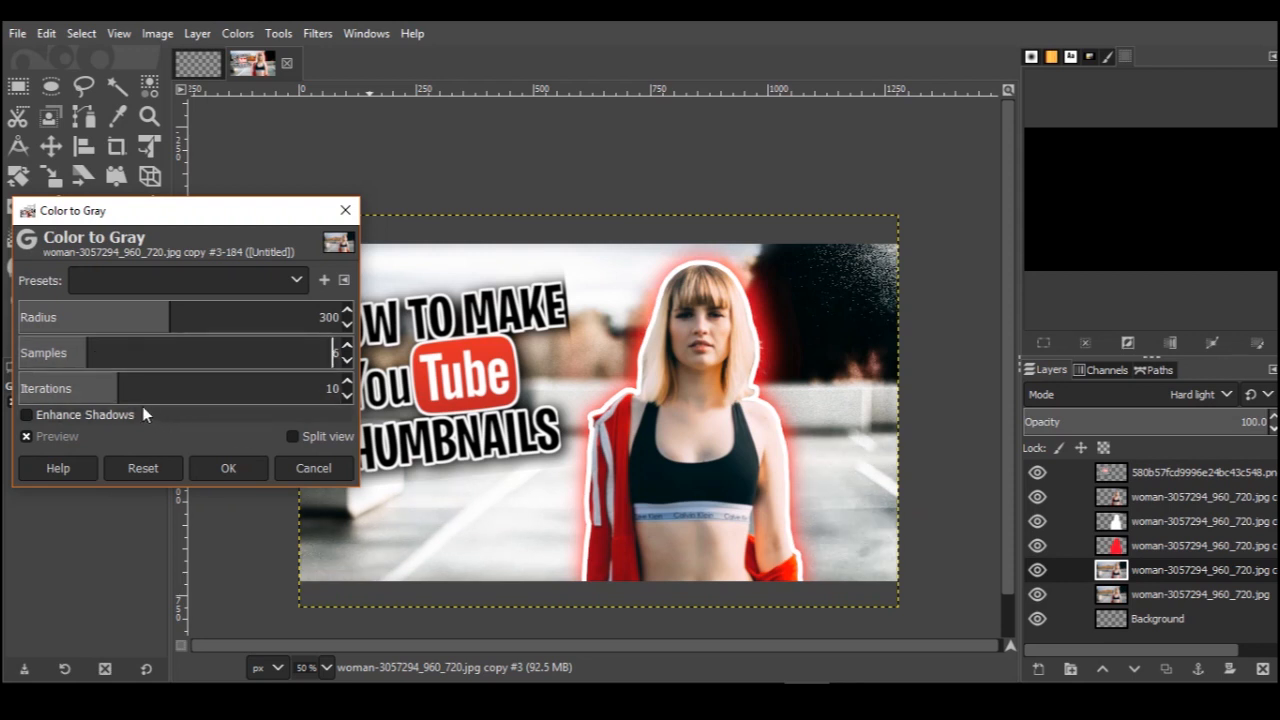
{"action": "left_click_drag", "start_coordinate": [86, 388], "coordinate": [57, 388]}
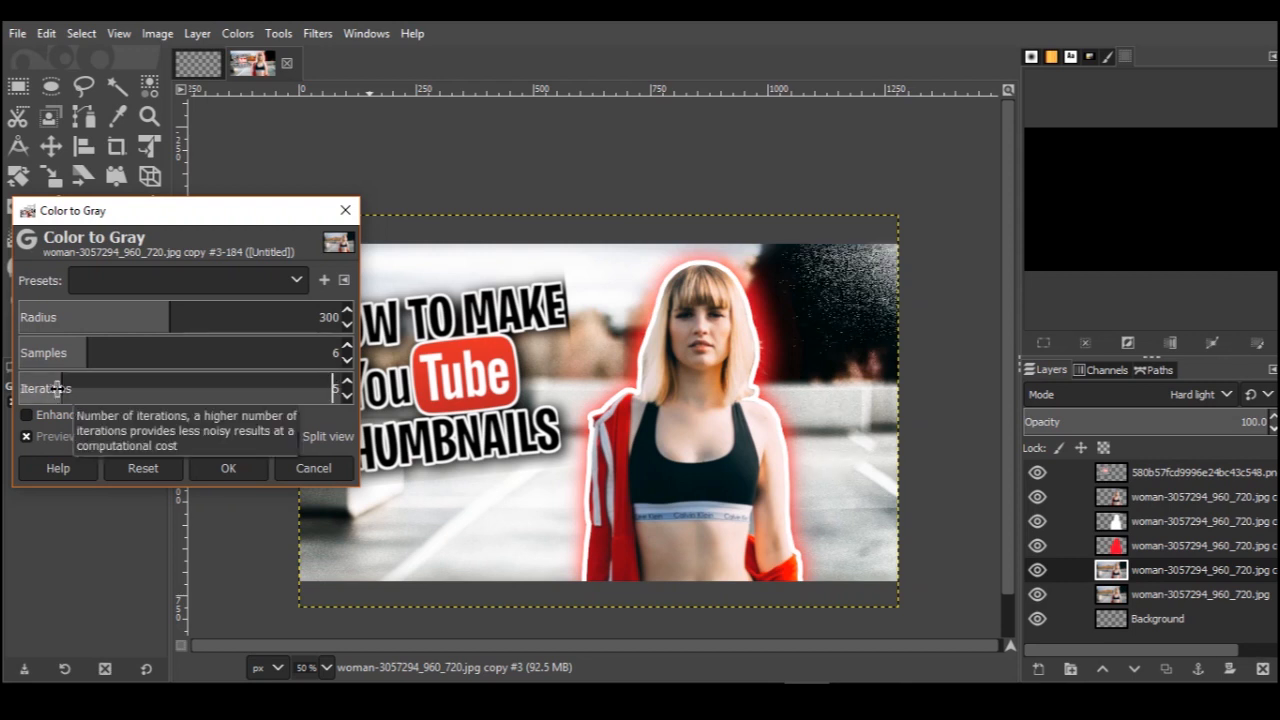
{"action": "scroll", "coordinate": [57, 388], "scroll_direction": "up", "scroll_amount": 1}
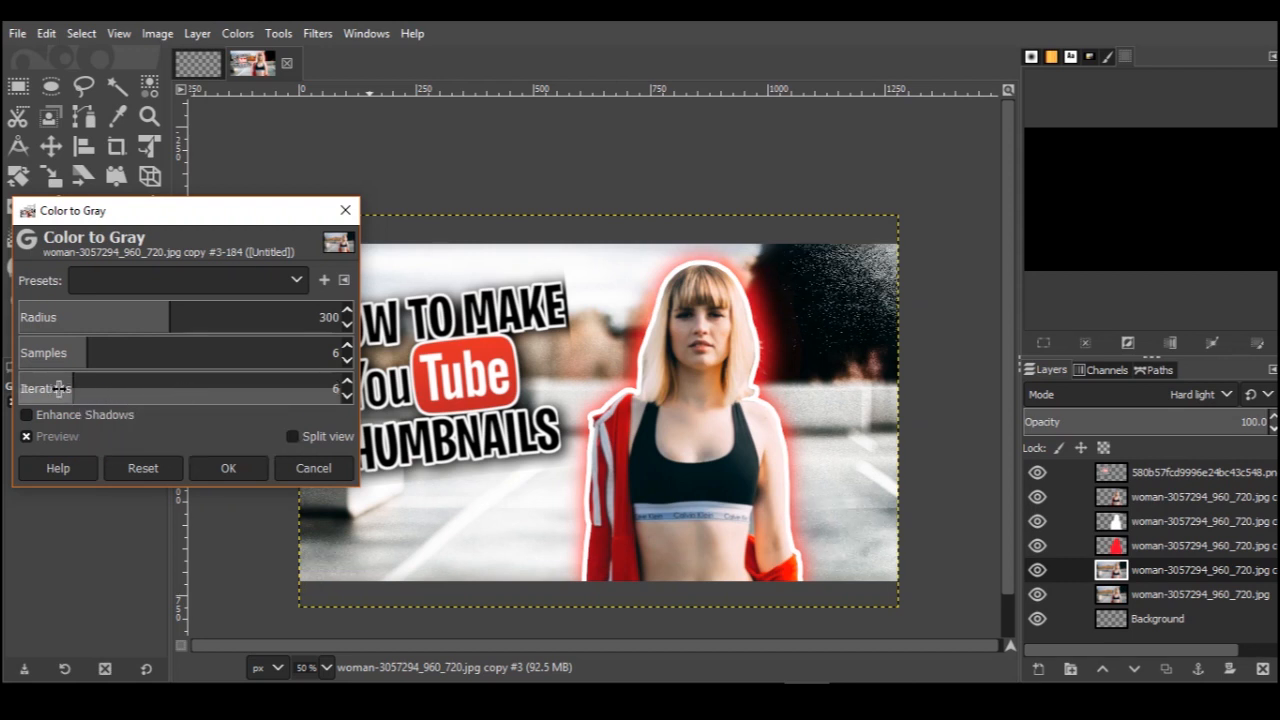
{"action": "left_click_drag", "start_coordinate": [57, 388], "coordinate": [218, 388]}
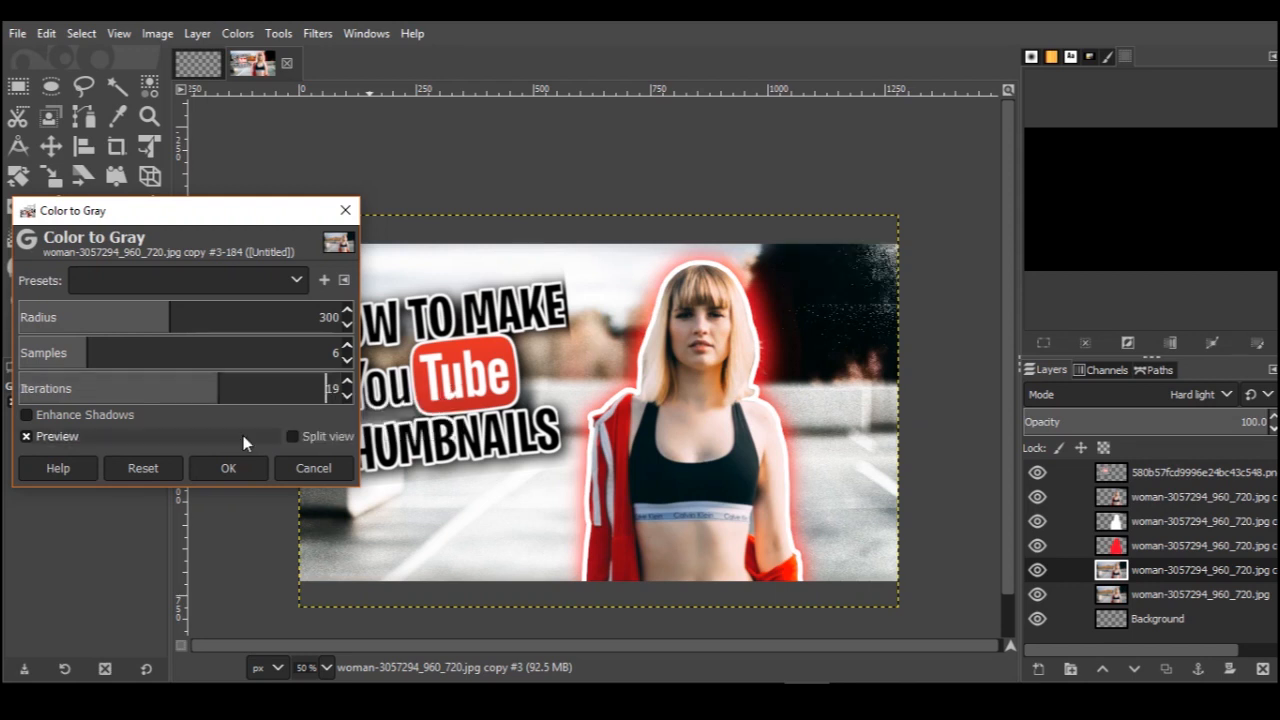
{"action": "left_click_drag", "start_coordinate": [218, 394], "coordinate": [246, 386]}
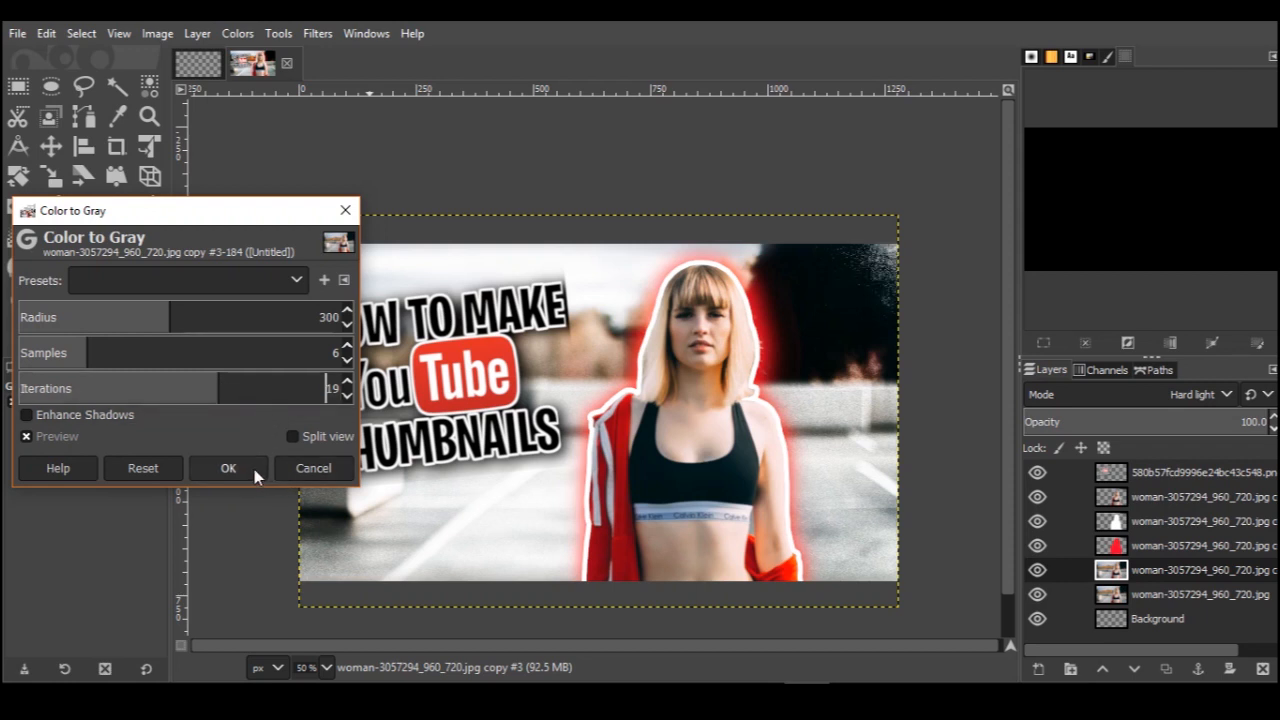
{"action": "left_click_drag", "start_coordinate": [172, 388], "coordinate": [89, 388]}
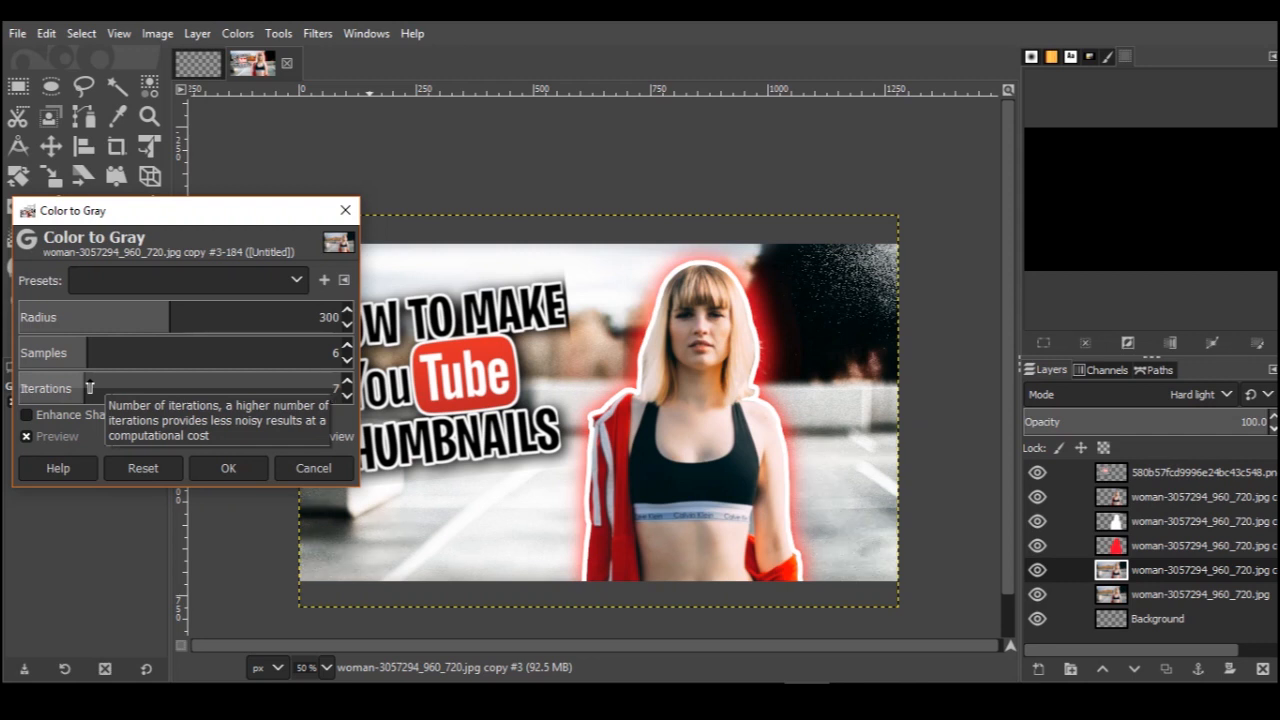
{"action": "left_click", "coordinate": [228, 468]}
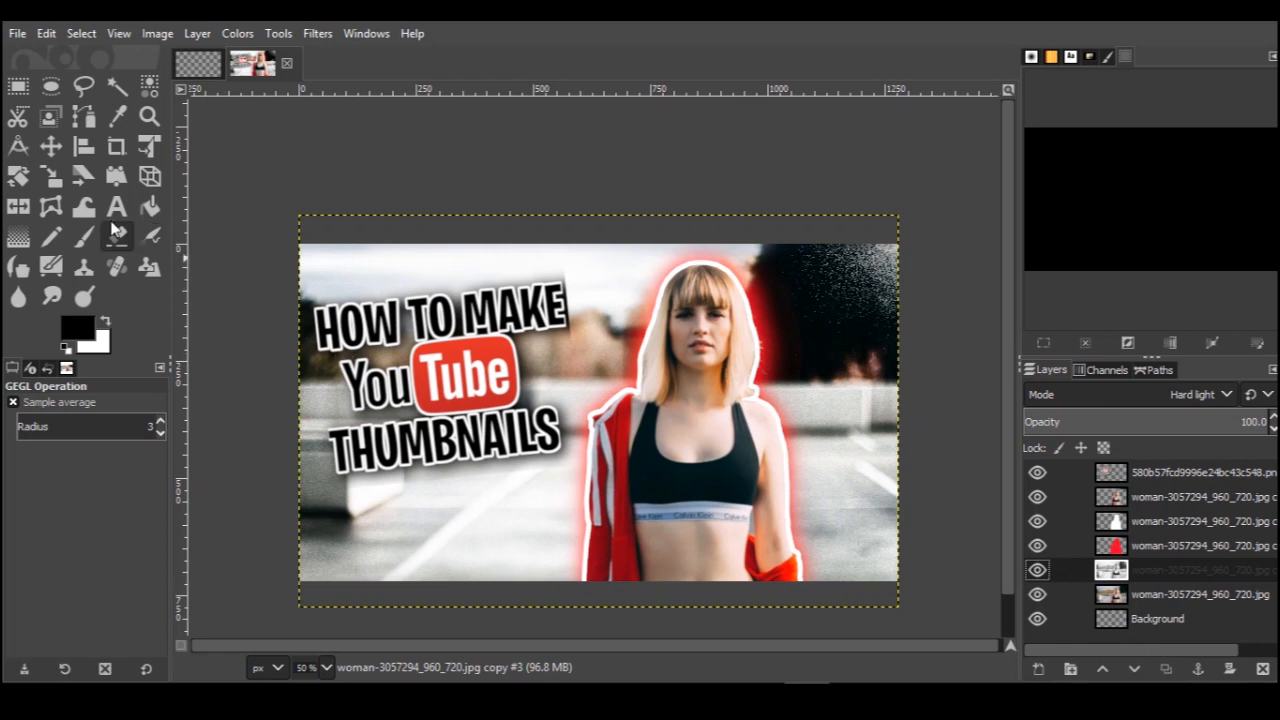
Draw a closed path enclosing the area below a diagonal from the lower left corner to the middle of the right edge, and turn it into a selection
{"action": "left_click", "coordinate": [83, 115]}
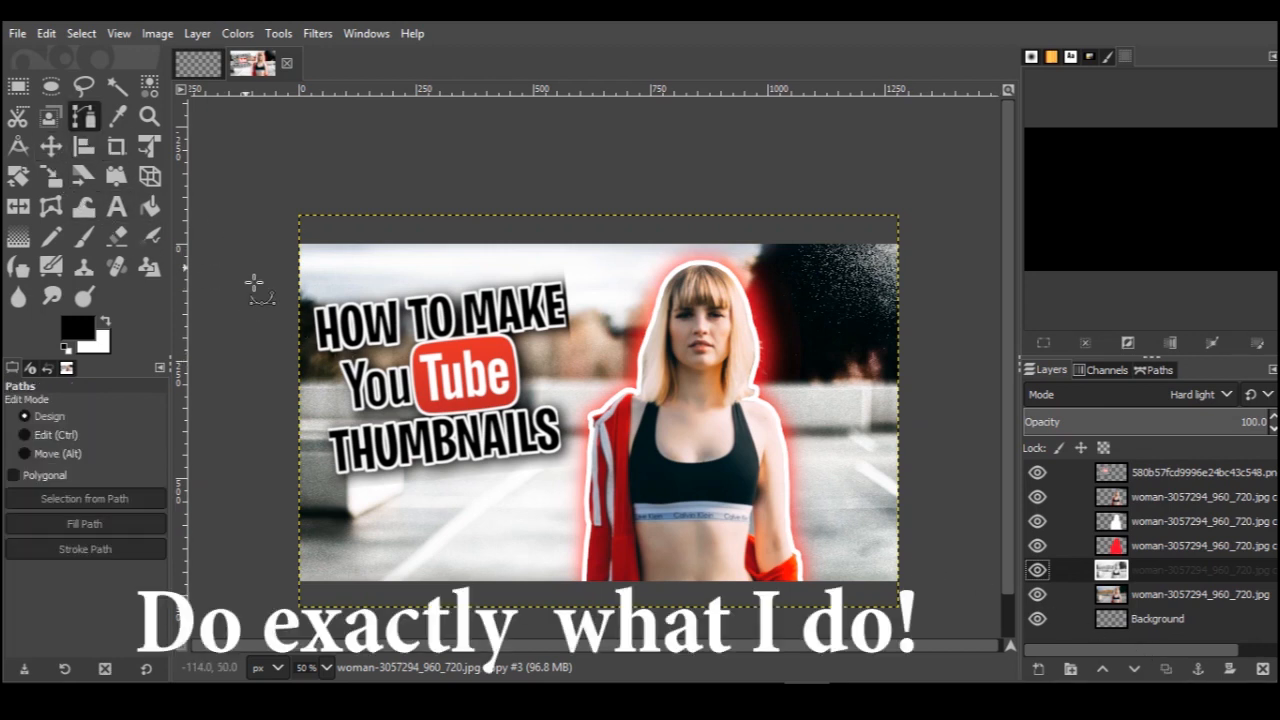
{"action": "key", "text": "minus"}
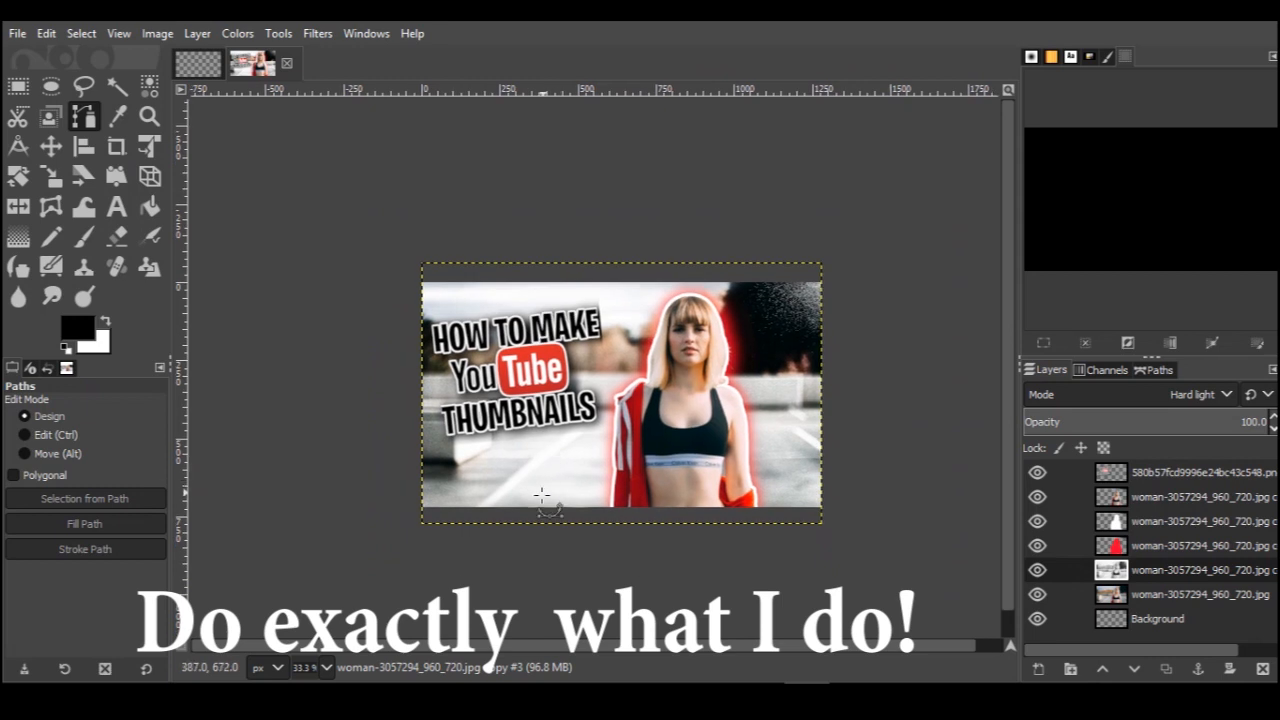
{"action": "left_click", "coordinate": [475, 519]}
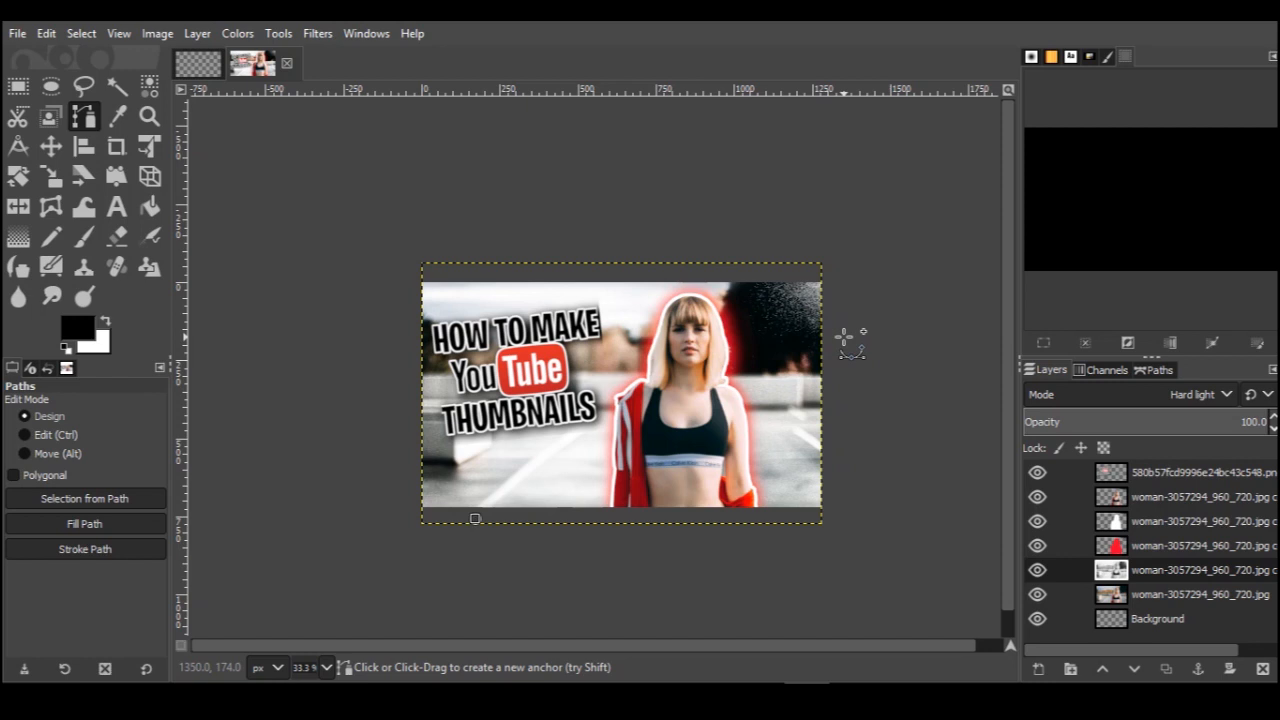
{"action": "key", "text": "ctrl+z"}
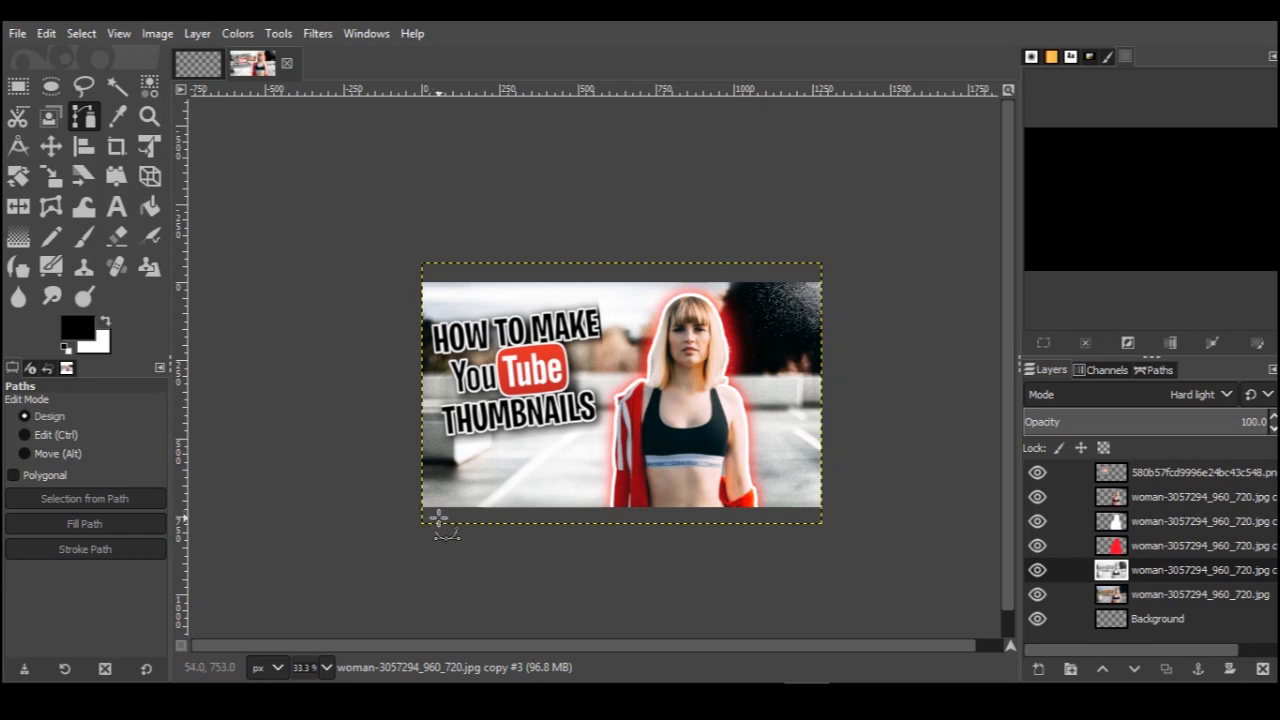
{"action": "left_click", "coordinate": [410, 515]}
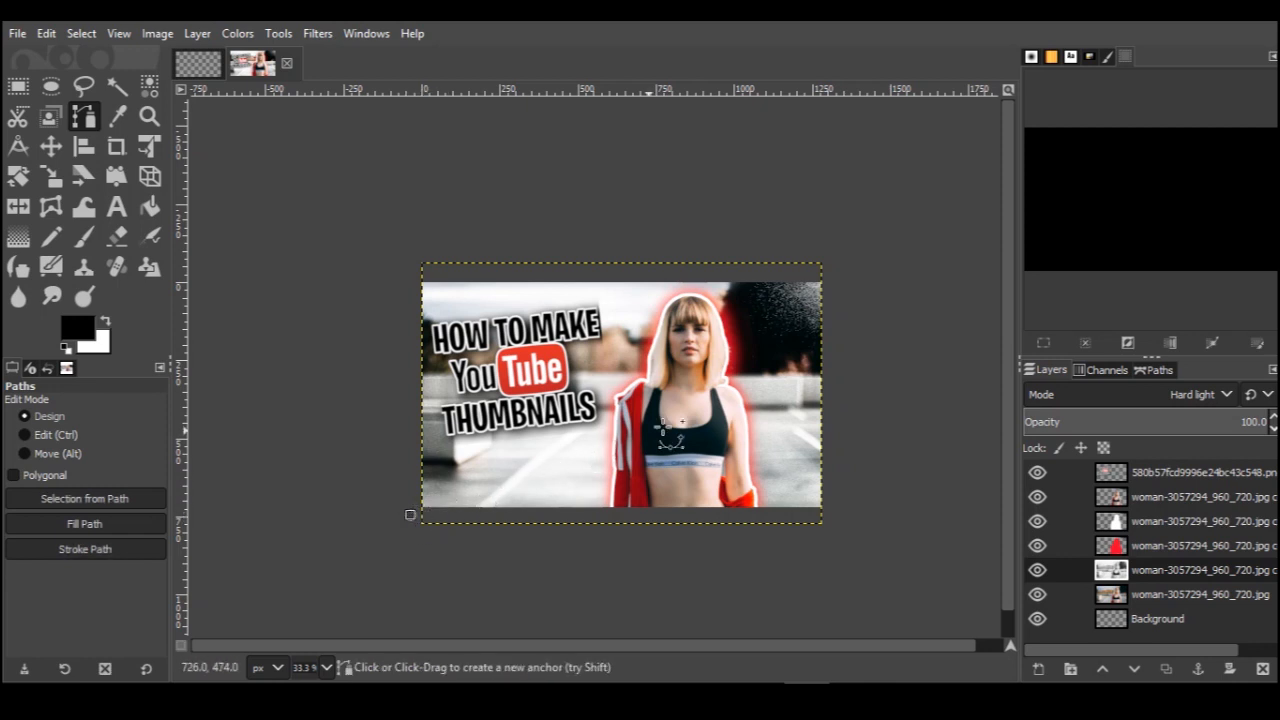
{"action": "left_click", "coordinate": [842, 357]}
{"action": "left_click", "coordinate": [855, 433]}
{"action": "left_click", "coordinate": [848, 517]}
{"action": "left_click", "coordinate": [749, 575]}
{"action": "left_click", "coordinate": [605, 575]}
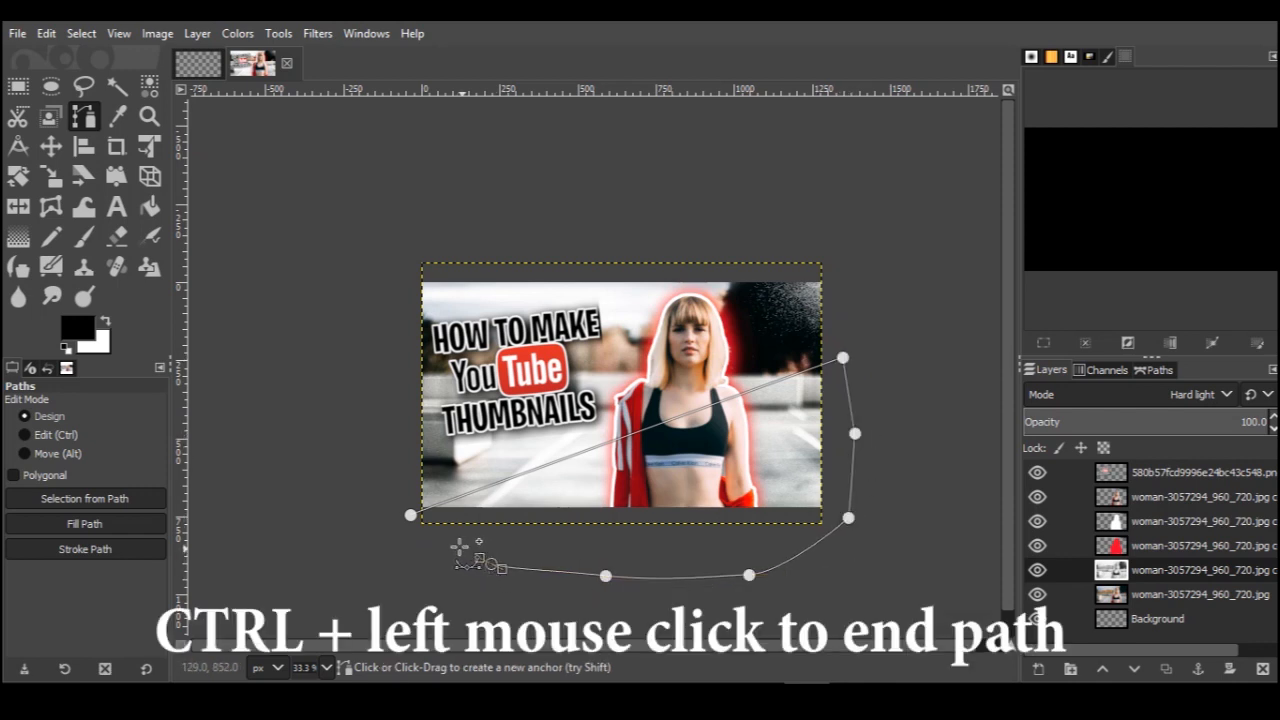
{"action": "left_click", "coordinate": [410, 515], "text": "ctrl"}
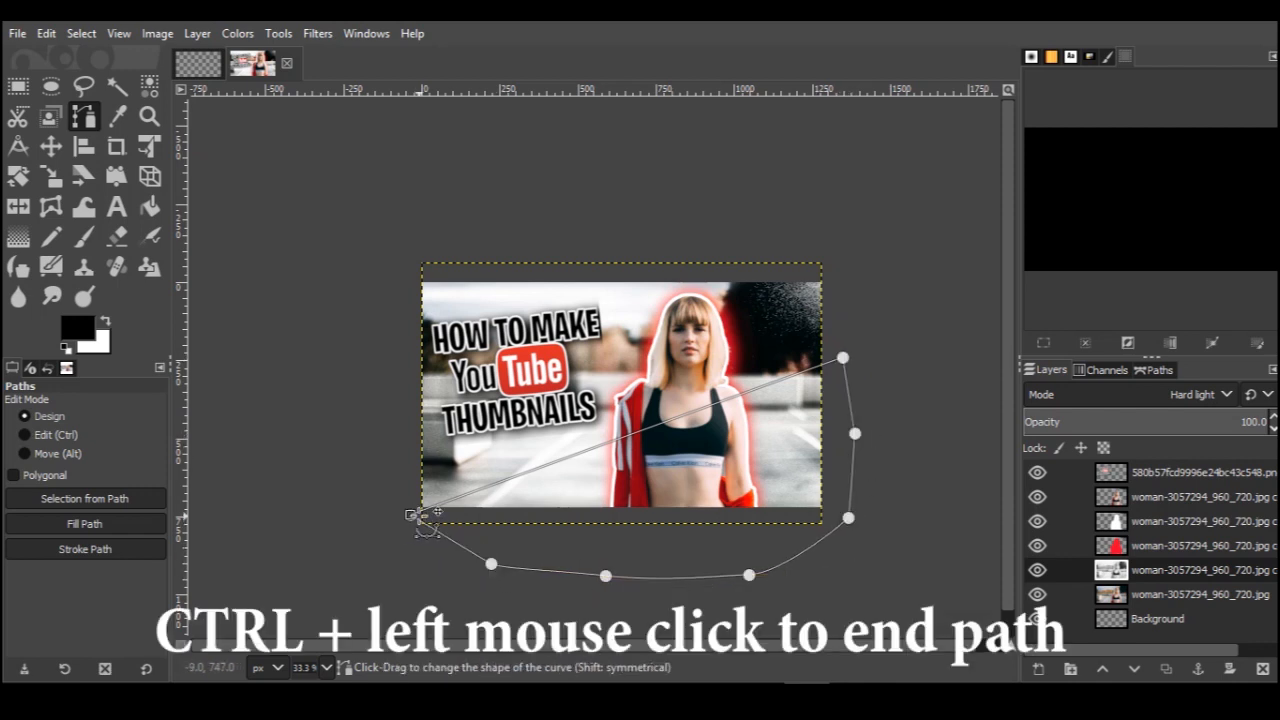
{"action": "key", "text": "Return"}
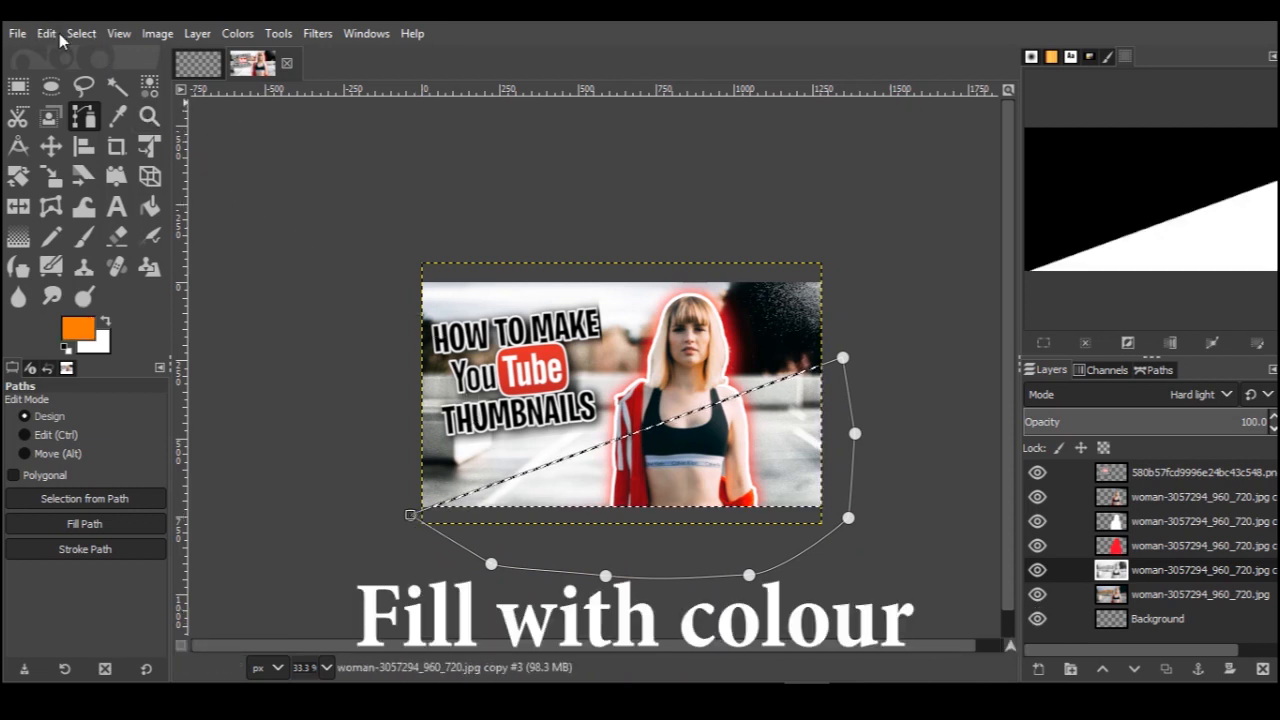
Fill the diagonal selection with the orange foreground colour on the grey background layer and clear the selection
{"action": "left_click", "coordinate": [57, 33]}
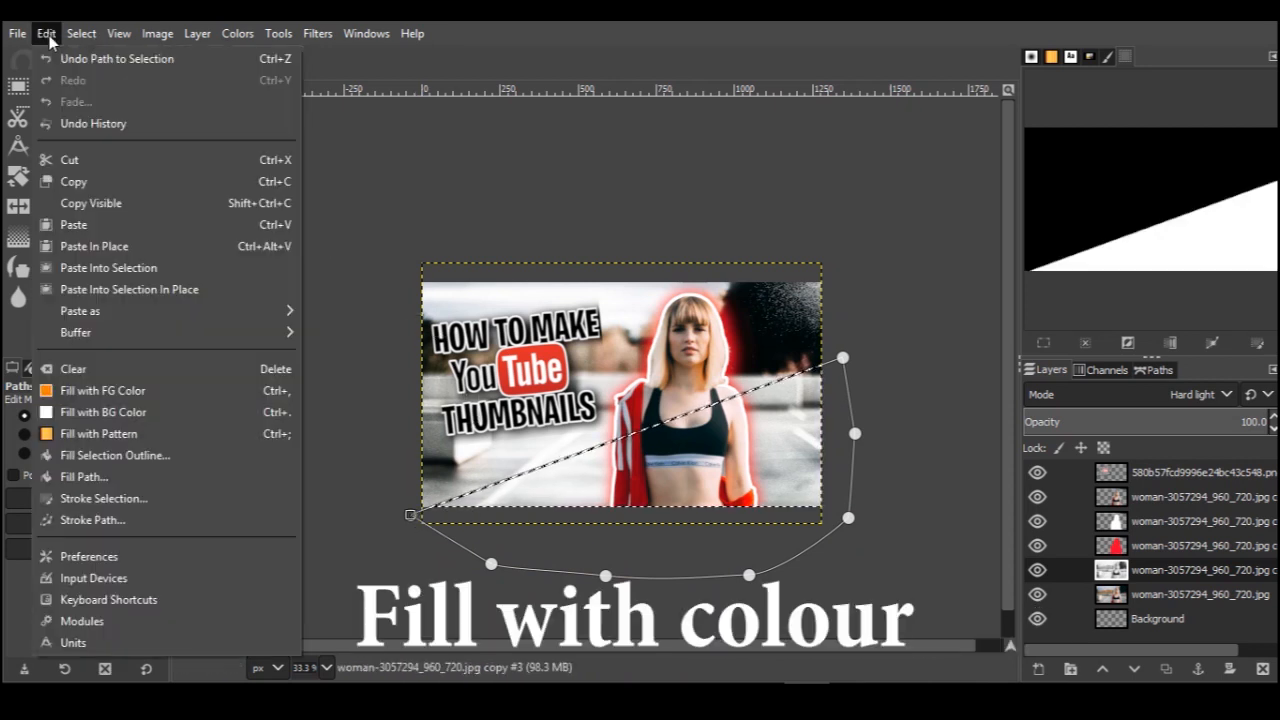
{"action": "left_click", "coordinate": [175, 395]}
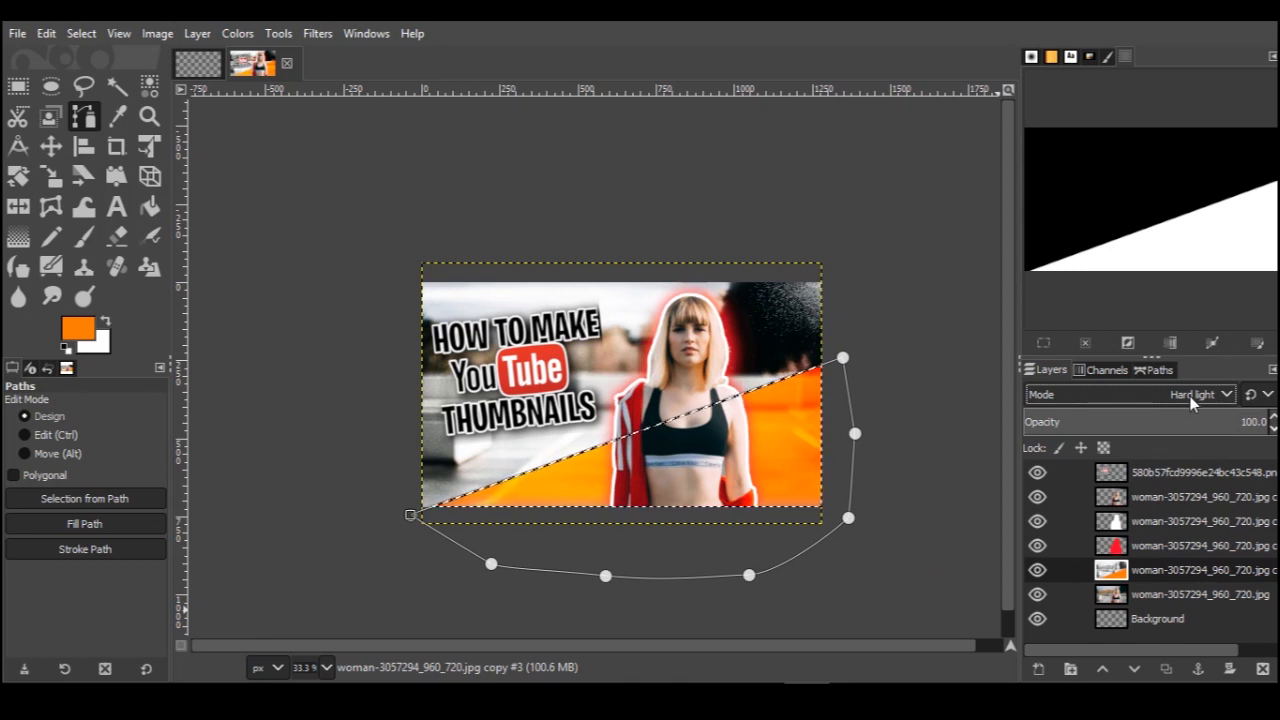
{"action": "left_click", "coordinate": [95, 36]}
{"action": "left_click", "coordinate": [102, 78]}
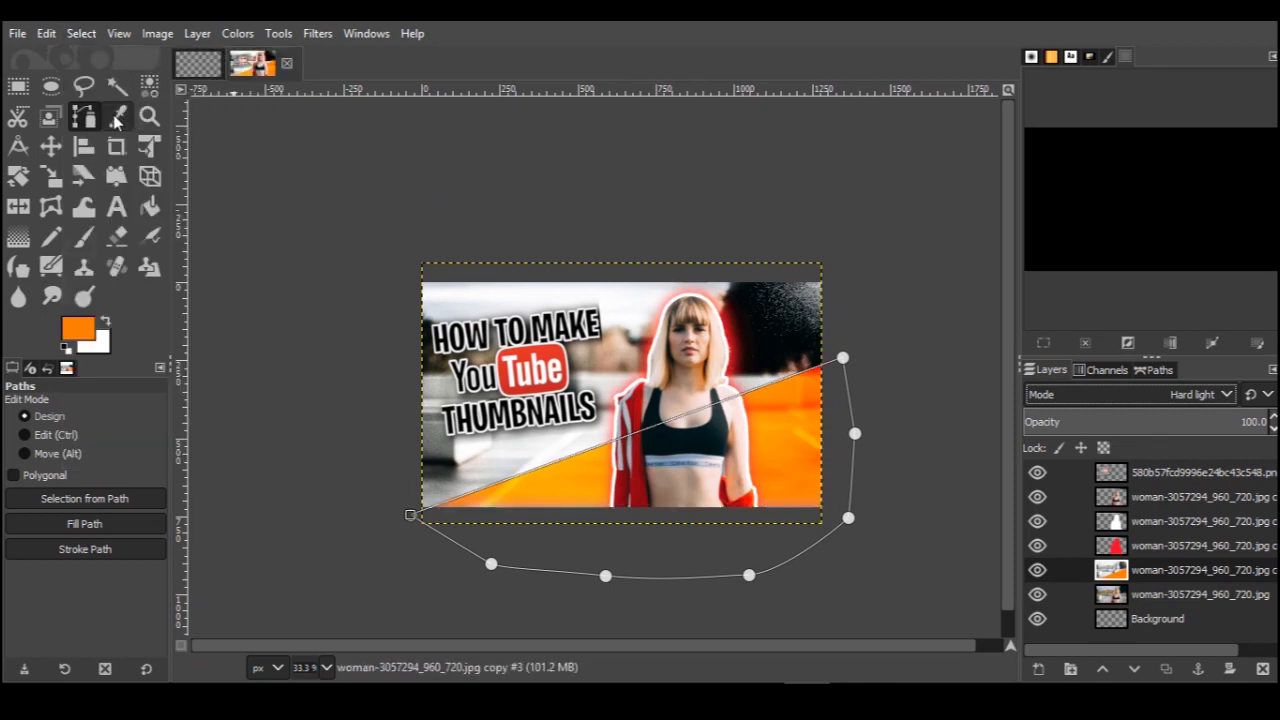
Select the title layer and move the title slightly down
{"action": "left_click", "coordinate": [51, 146]}
{"action": "scroll", "coordinate": [593, 355], "scroll_direction": "up", "scroll_amount": 1}
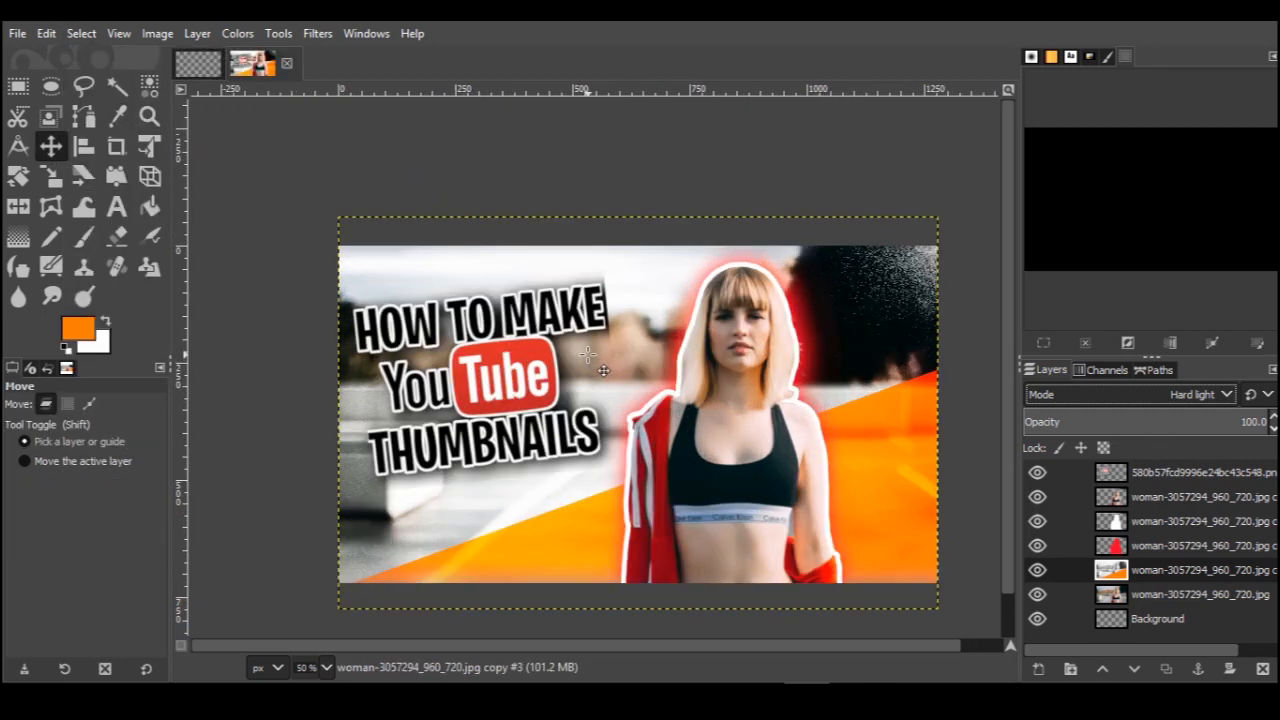
{"action": "scroll", "coordinate": [588, 355], "scroll_direction": "down", "scroll_amount": 1}
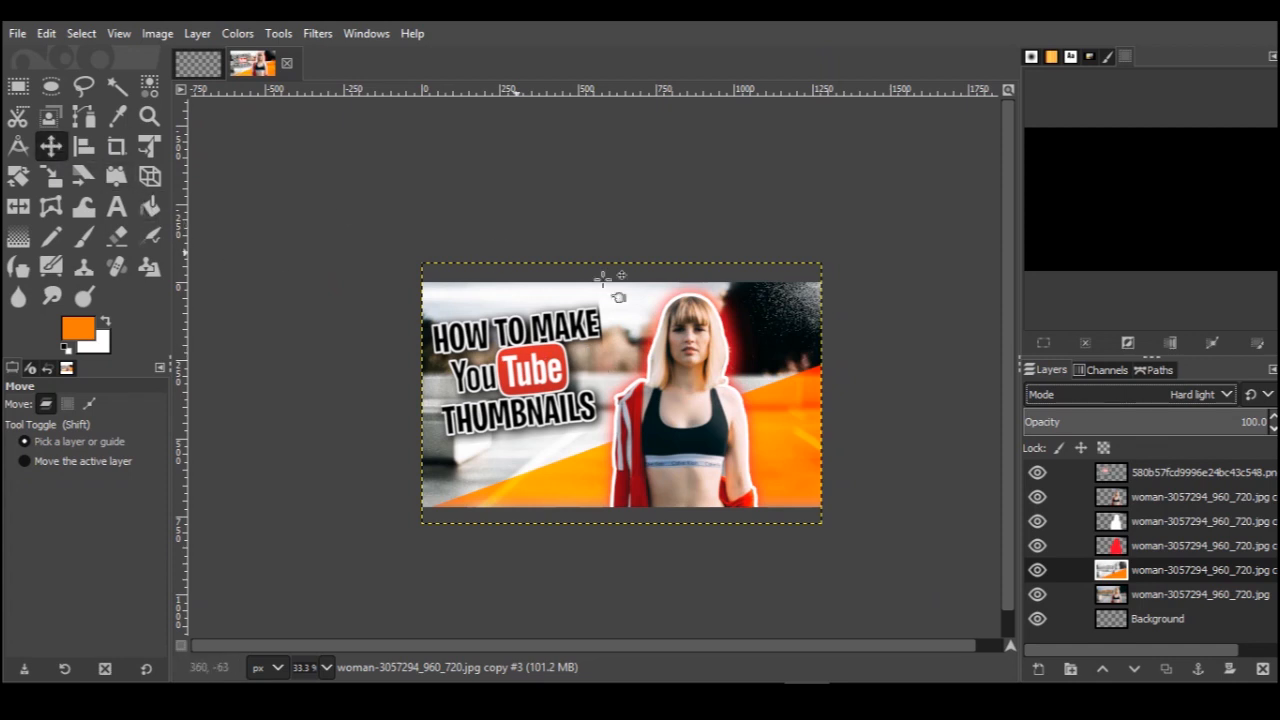
{"action": "left_click", "coordinate": [1108, 474]}
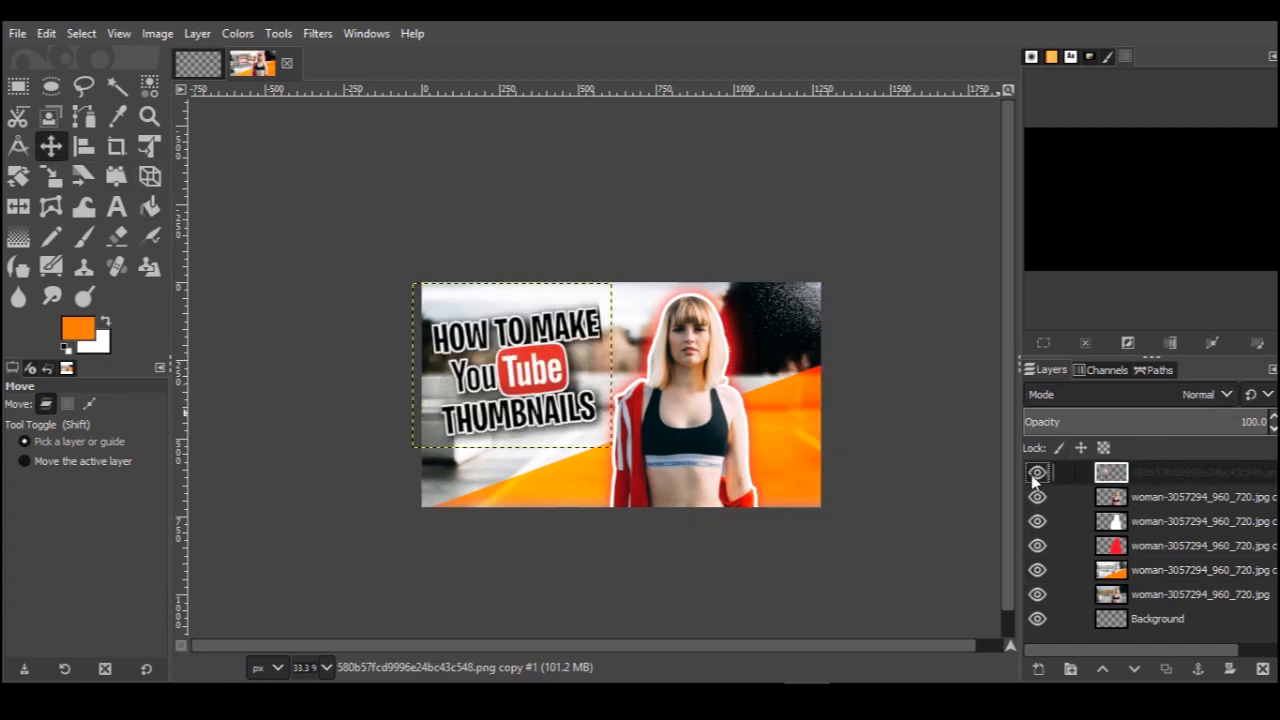
{"action": "left_click_drag", "start_coordinate": [556, 385], "coordinate": [558, 402]}
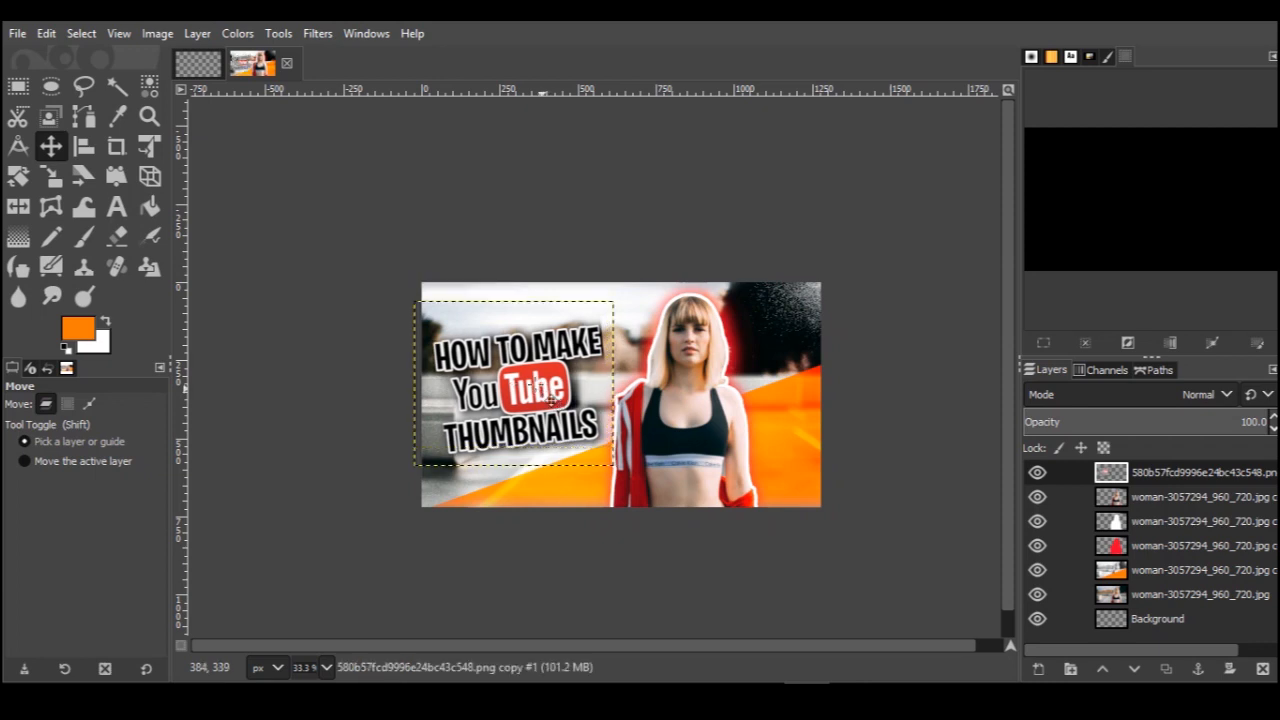
Scale the title layer proportionally around its centre to 688 × 570 px
{"action": "key", "text": "shift+s"}
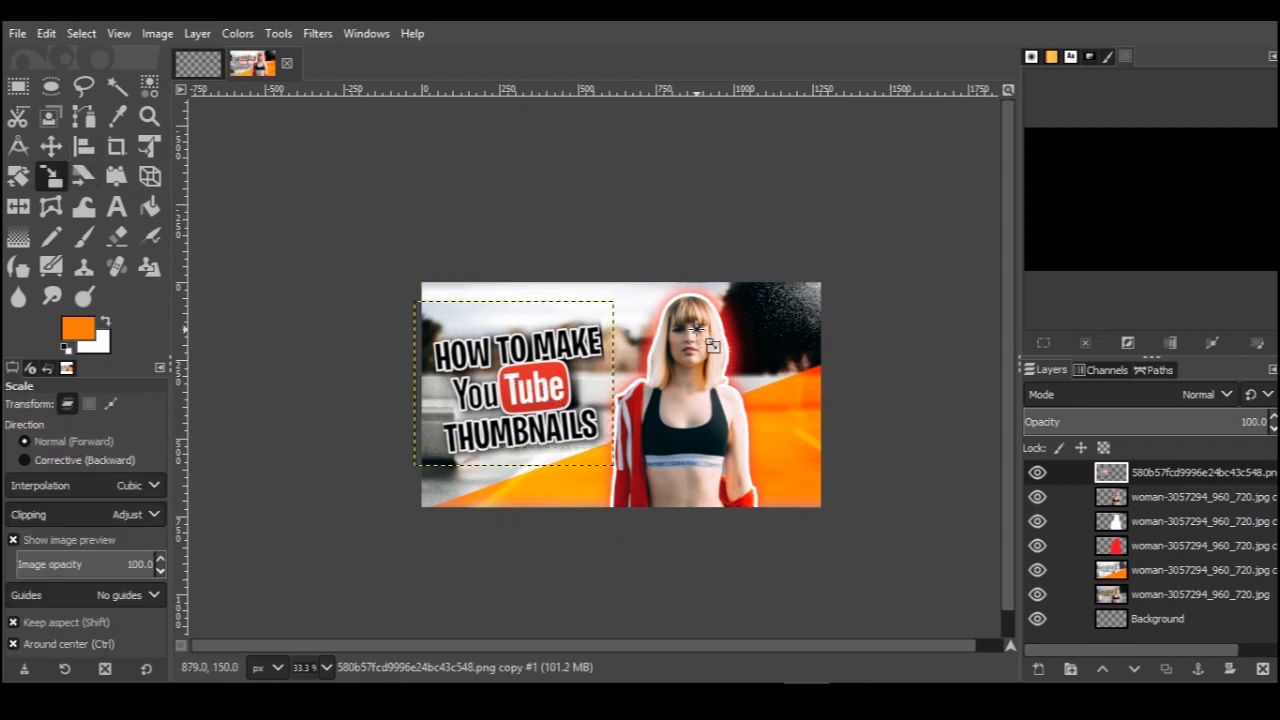
{"action": "left_click", "coordinate": [614, 300]}
{"action": "left_click_drag", "start_coordinate": [620, 296], "coordinate": [632, 296]}
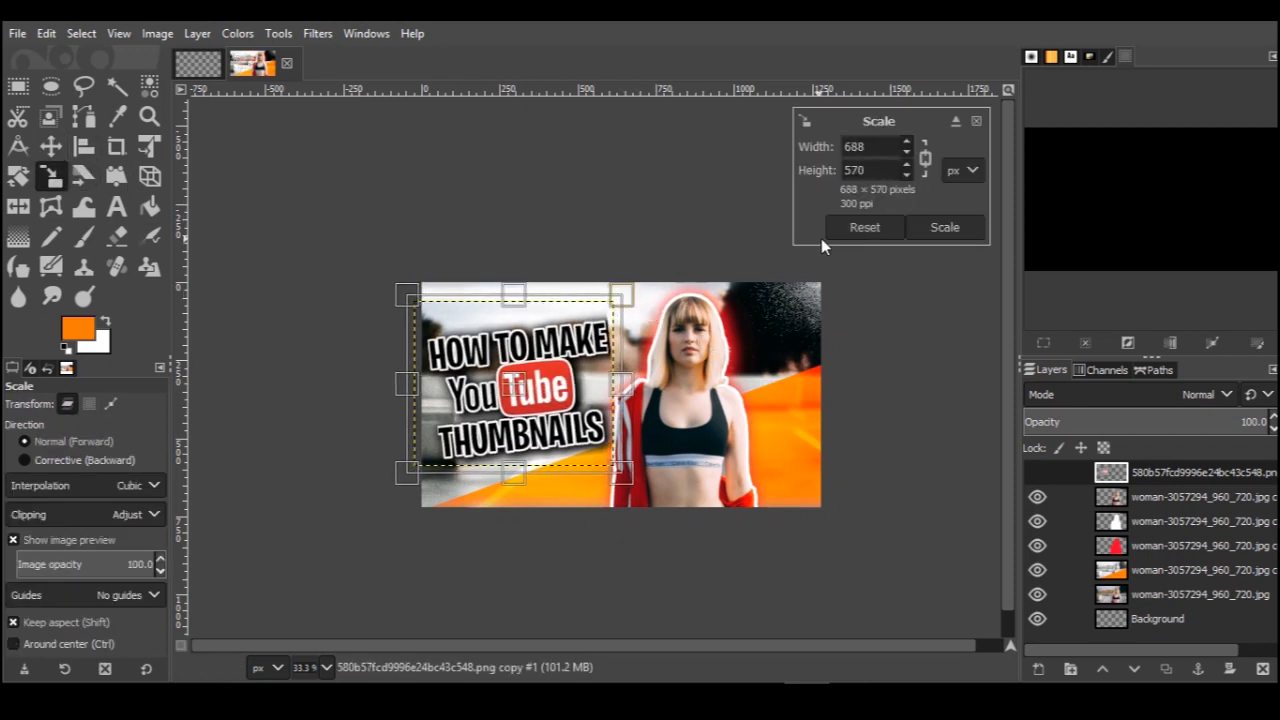
{"action": "left_click", "coordinate": [945, 228]}
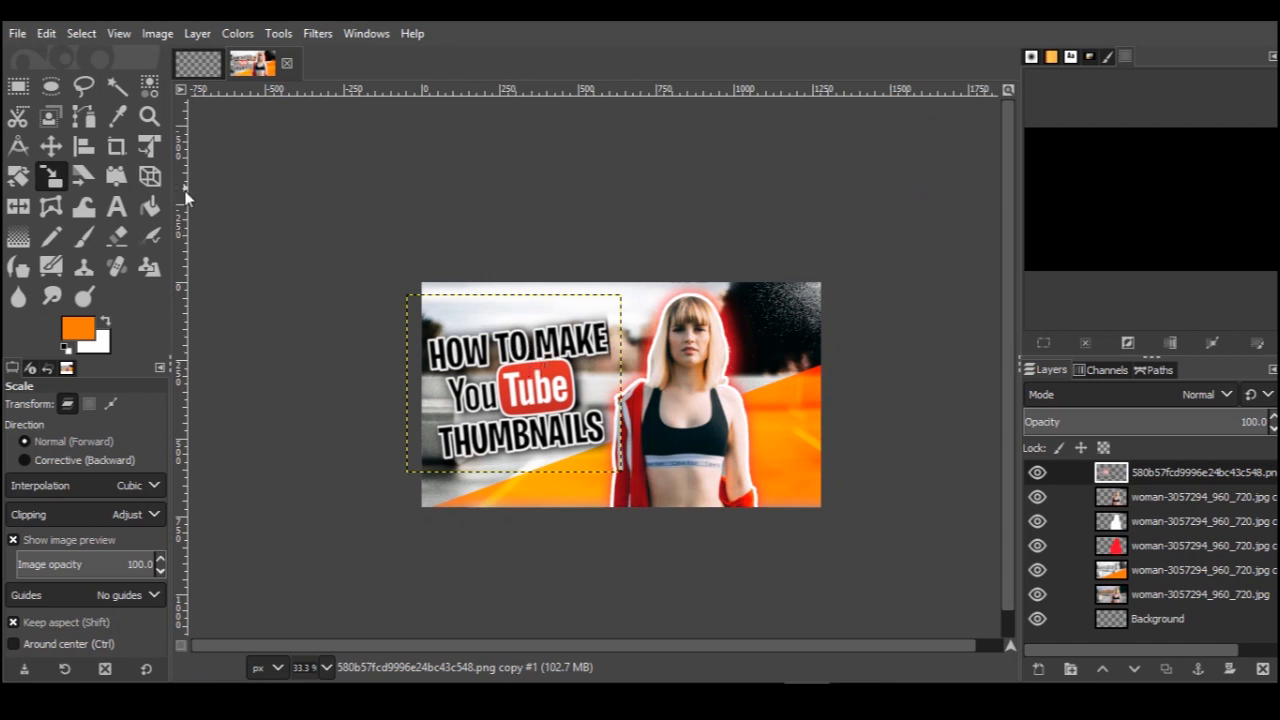
Move the enlarged title slightly up
{"action": "left_click", "coordinate": [50, 146]}
{"action": "left_click_drag", "start_coordinate": [534, 389], "coordinate": [540, 390]}
{"action": "left_click_drag", "start_coordinate": [539, 391], "coordinate": [540, 392]}
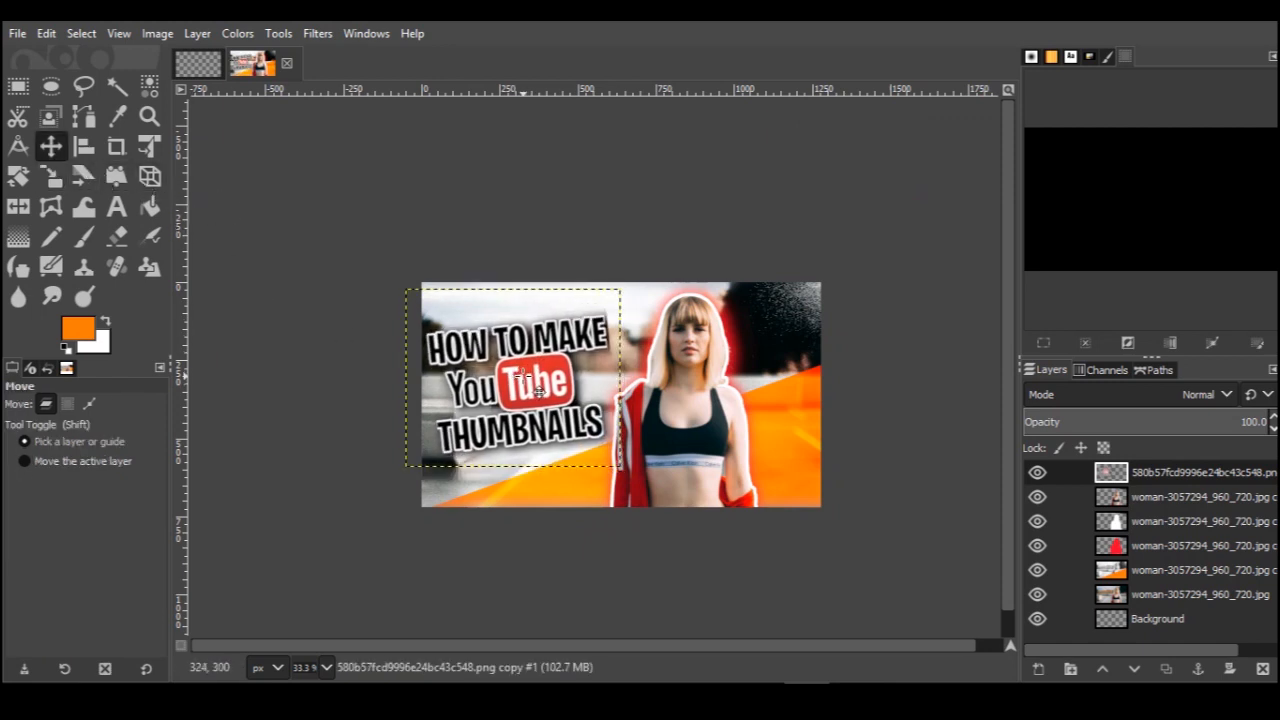
Make the Background layer active and nudge the title slightly to the right within the thumbnail
{"action": "left_click", "coordinate": [1110, 618]}
{"action": "scroll", "coordinate": [768, 446], "scroll_direction": "up", "scroll_amount": 1}
{"action": "scroll", "coordinate": [770, 444], "scroll_direction": "up", "scroll_amount": 1}
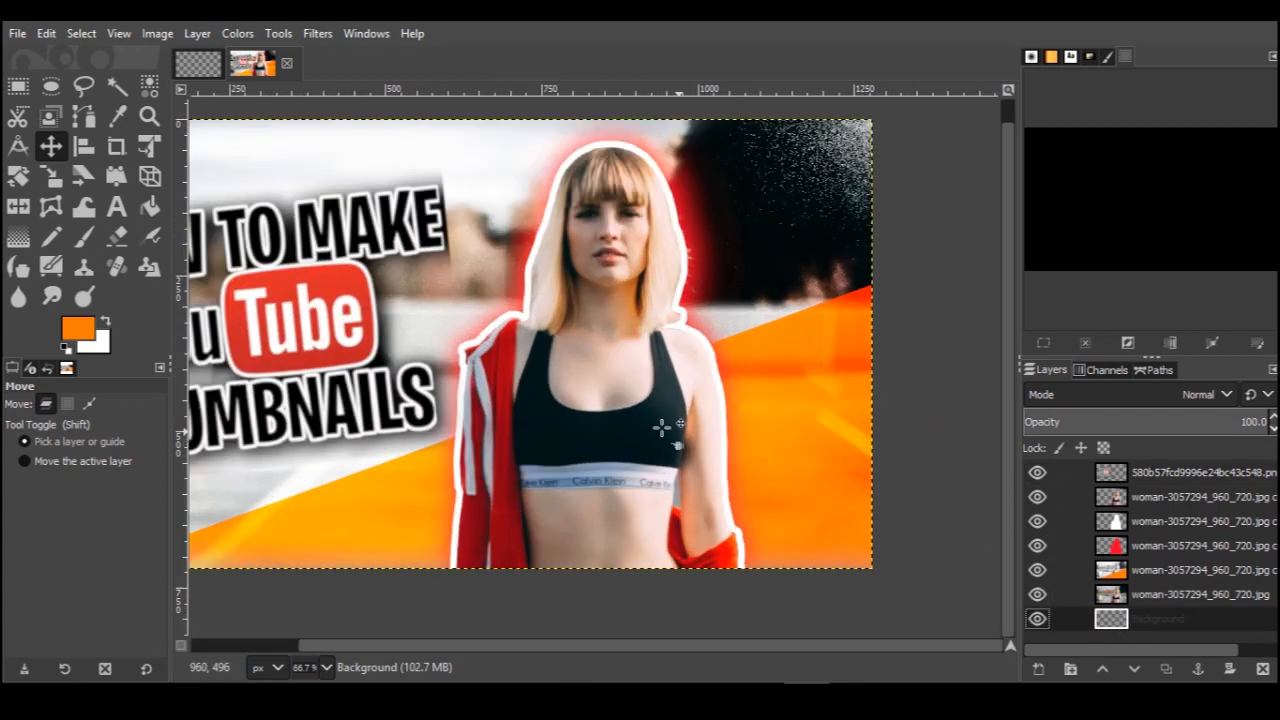
{"action": "scroll", "coordinate": [720, 430], "scroll_direction": "down", "scroll_amount": 2}
{"action": "scroll", "coordinate": [560, 411], "scroll_direction": "up", "scroll_amount": 1}
{"action": "left_click_drag", "start_coordinate": [541, 404], "coordinate": [606, 427]}
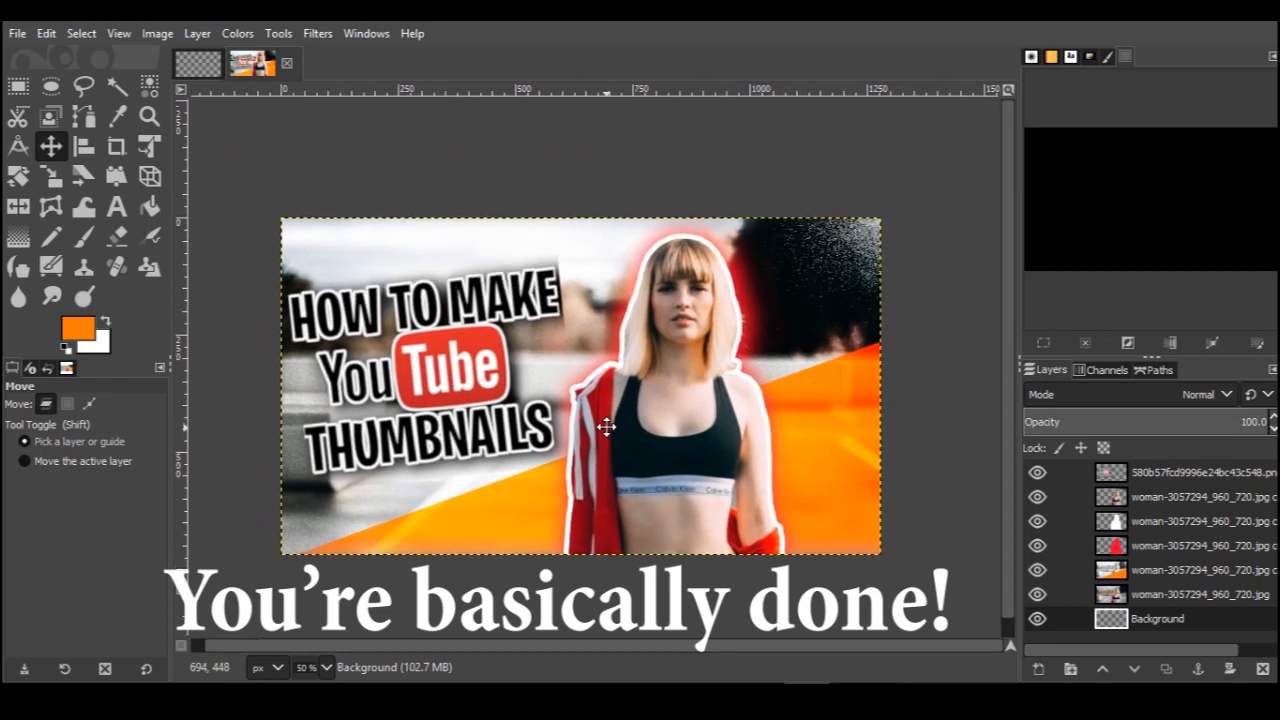
{"action": "left_click_drag", "start_coordinate": [463, 389], "coordinate": [471, 393]}
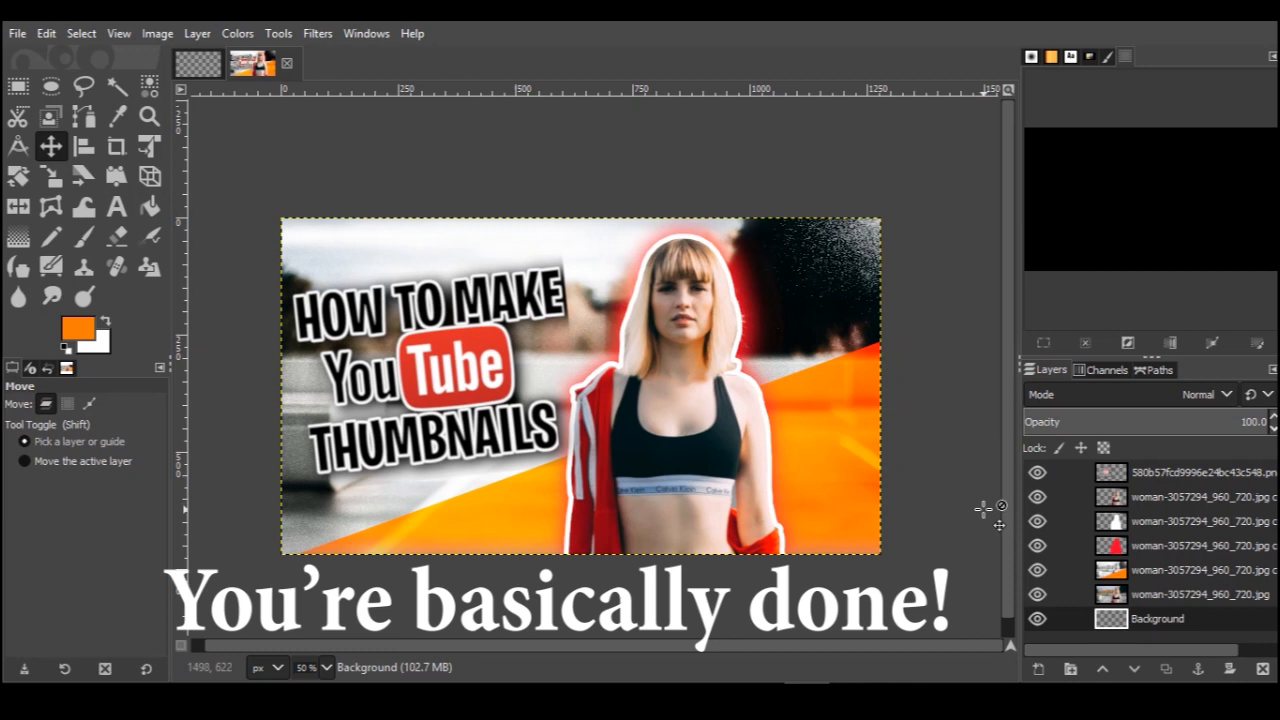
Start exporting the finished thumbnail as an image and name the file test.png
{"action": "left_click", "coordinate": [16, 35]}
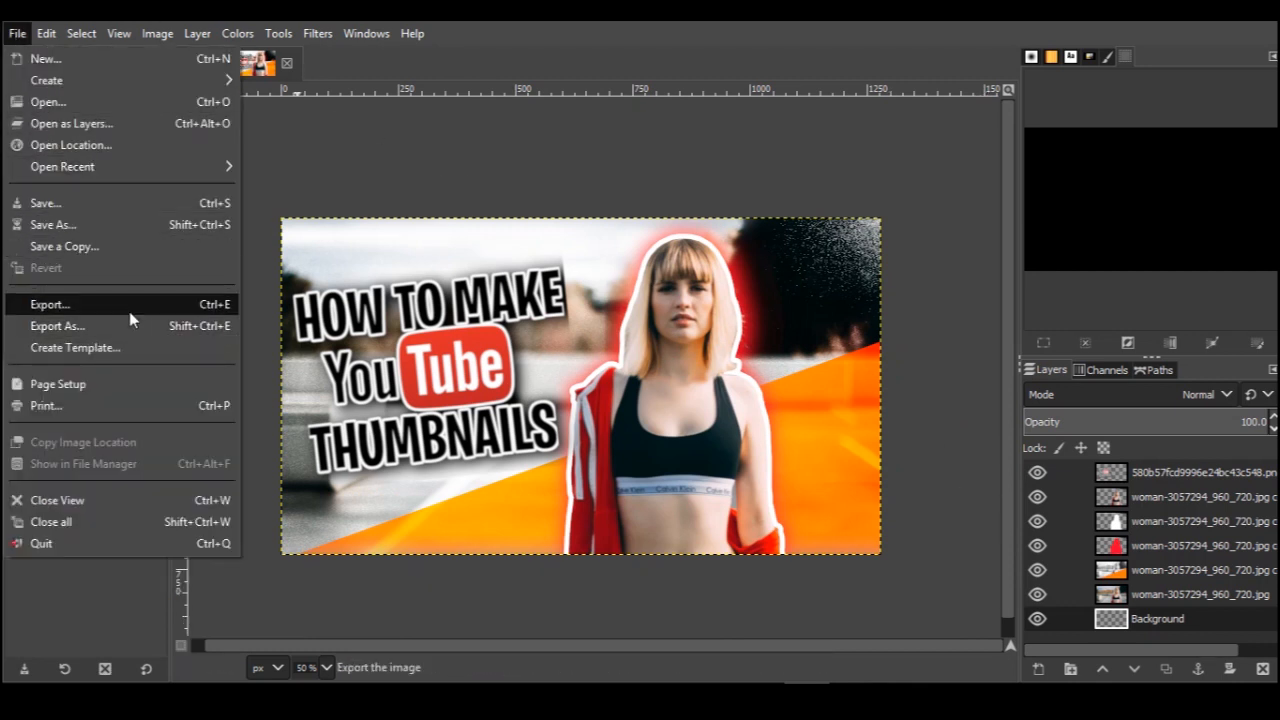
{"action": "left_click", "coordinate": [127, 329]}
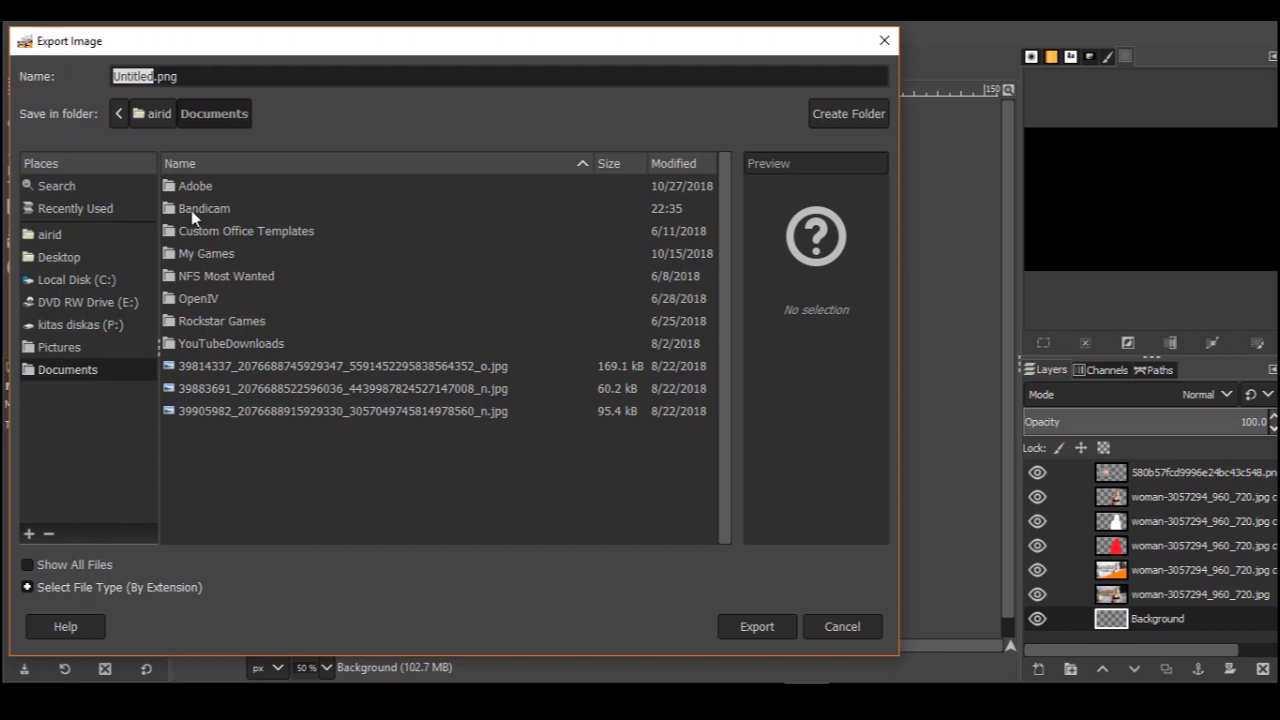
{"action": "left_click", "coordinate": [156, 78]}
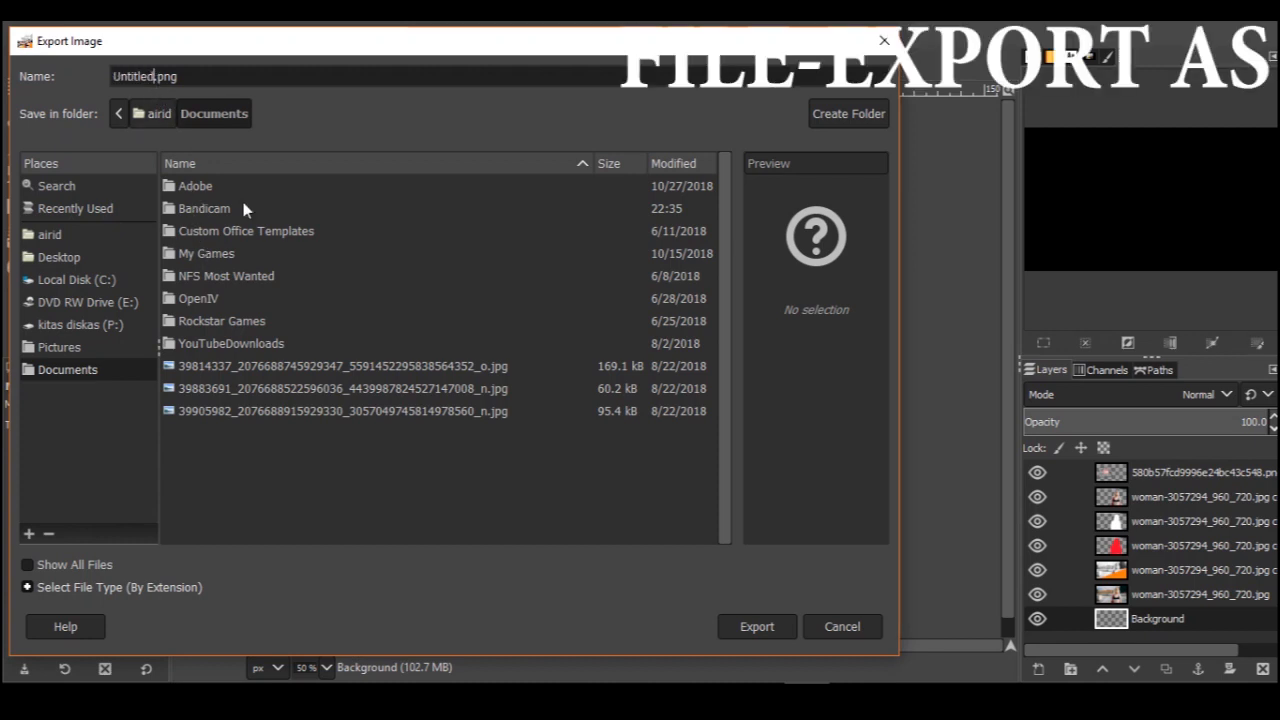
{"action": "key", "text": "BackSpace"}
{"action": "key", "text": "BackSpace"}
{"action": "key", "text": "BackSpace"}
{"action": "key", "text": "BackSpace"}
{"action": "key", "text": "BackSpace"}
{"action": "key", "text": "BackSpace"}
{"action": "key", "text": "BackSpace"}
{"action": "key", "text": "BackSpace"}
{"action": "type", "text": "test"}
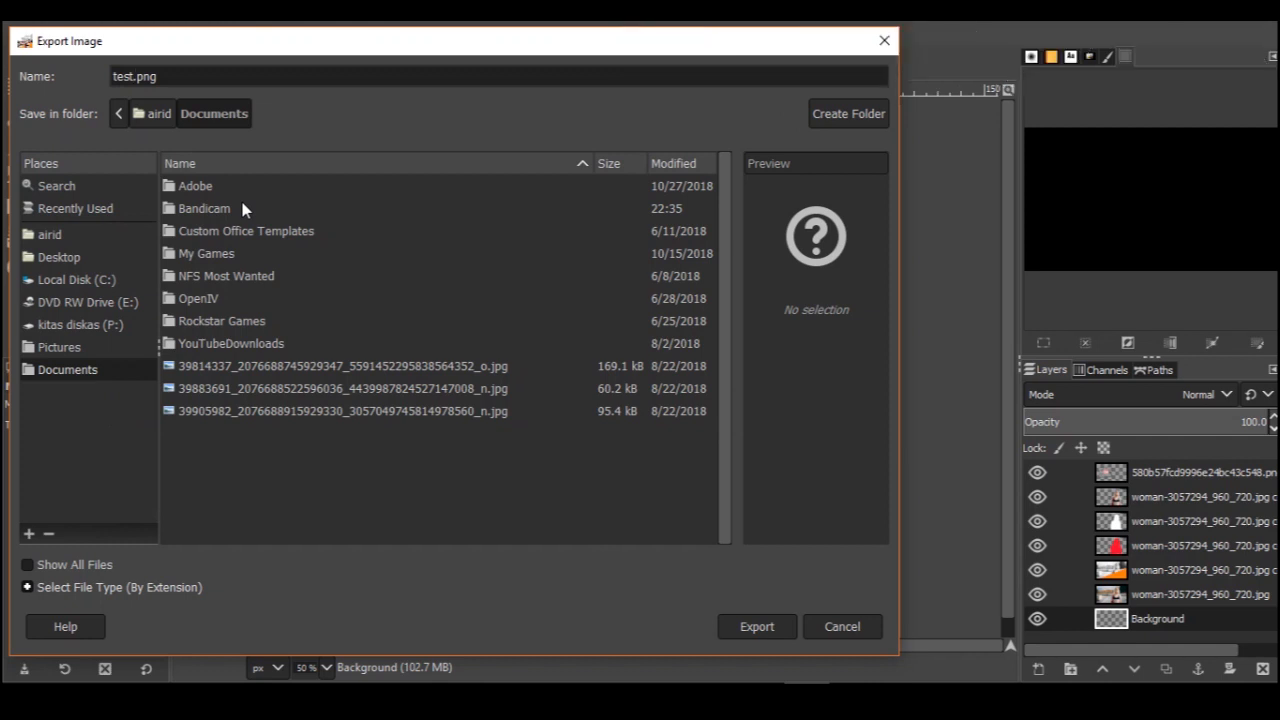
Set the export destination to the video reikiami folder on the Desktop
{"action": "left_click", "coordinate": [99, 258]}
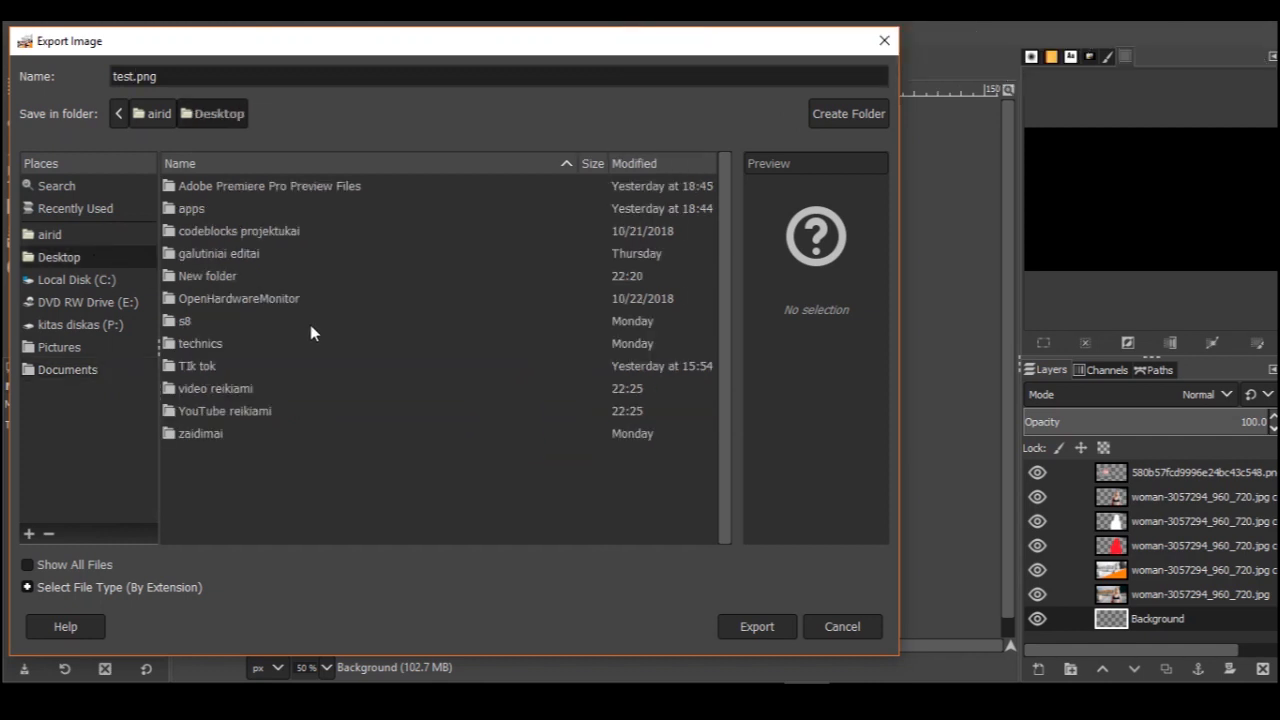
{"action": "left_click", "coordinate": [208, 392]}
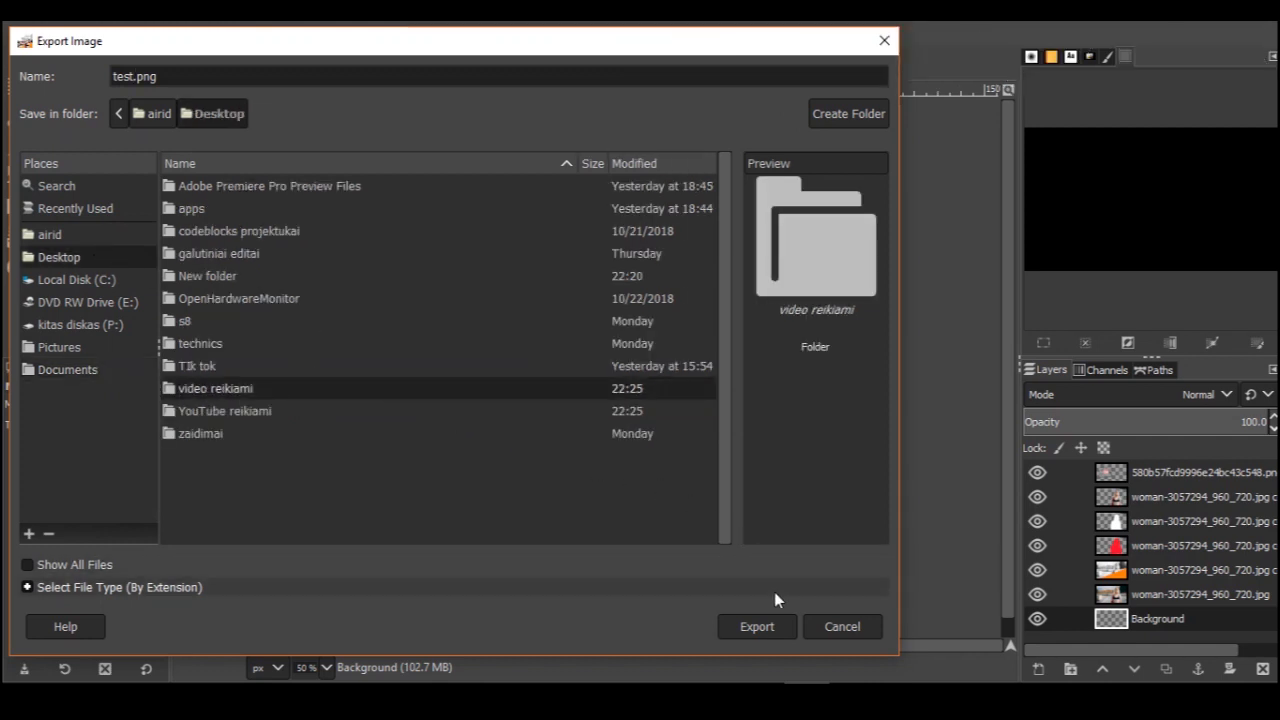
{"action": "left_click", "coordinate": [757, 630]}
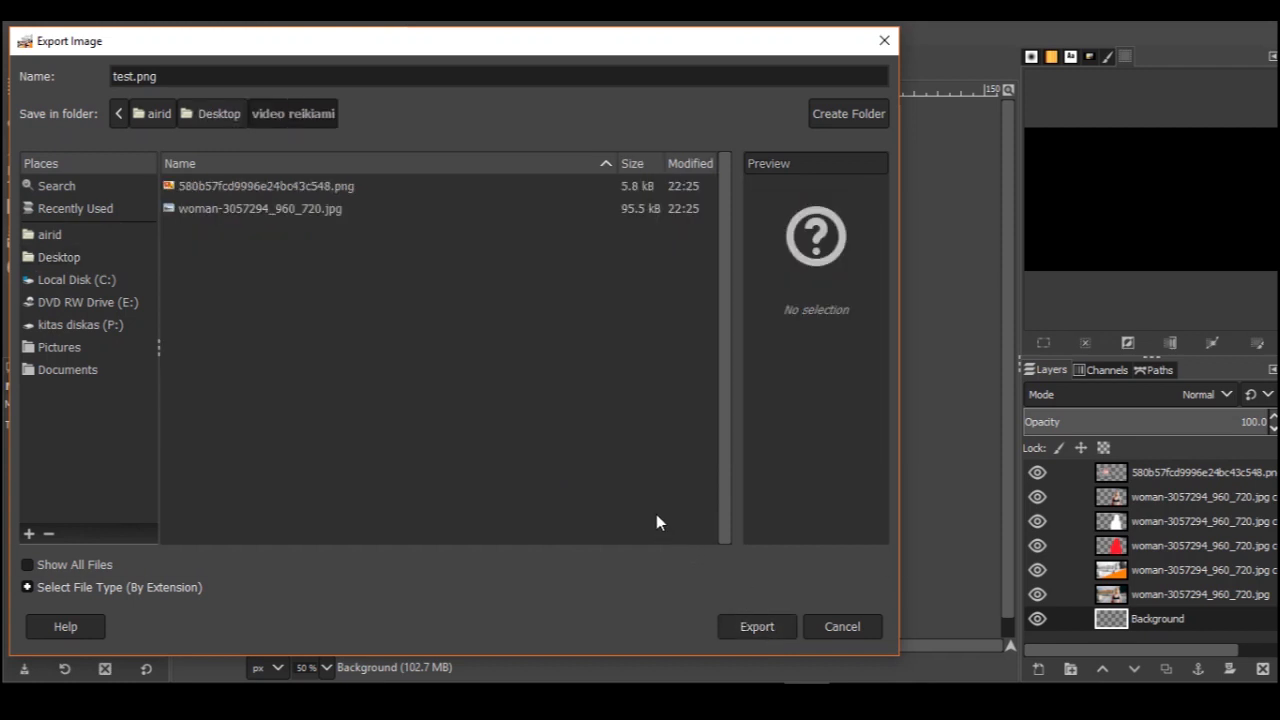
Export the thumbnail as a PNG with the compression level set to 1
{"action": "left_click", "coordinate": [750, 628]}
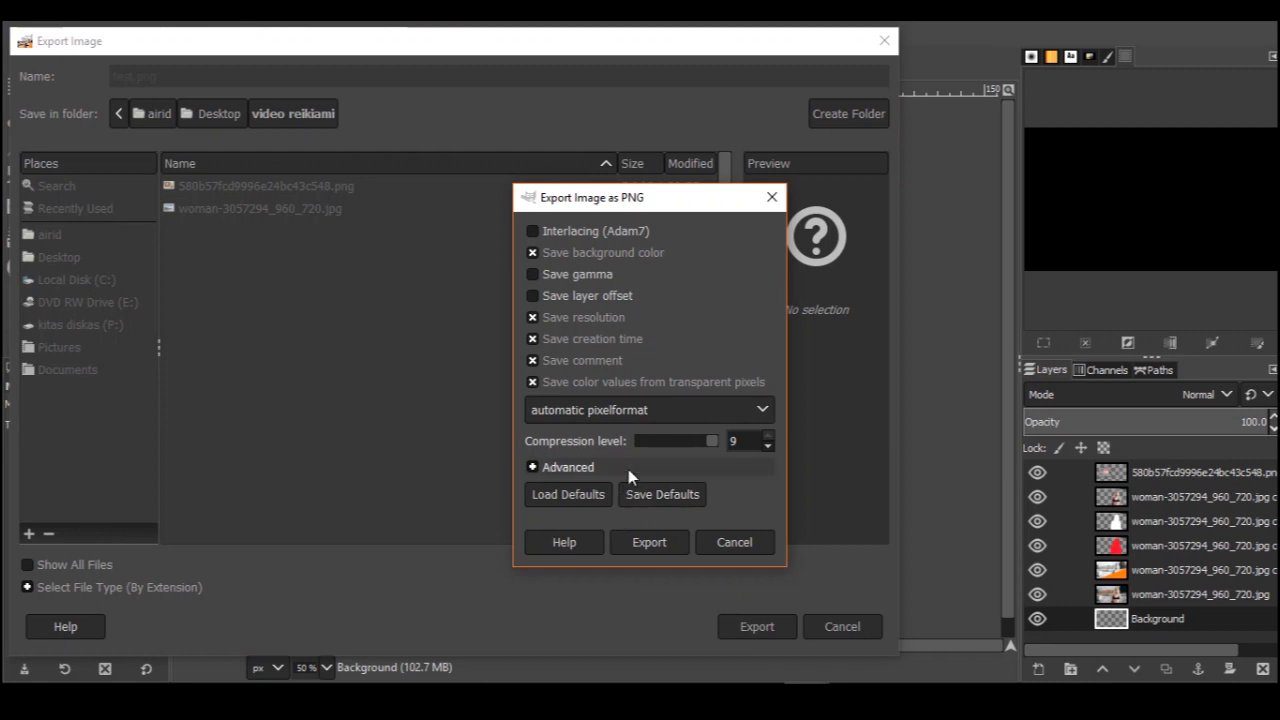
{"action": "left_click_drag", "start_coordinate": [710, 443], "coordinate": [651, 455]}
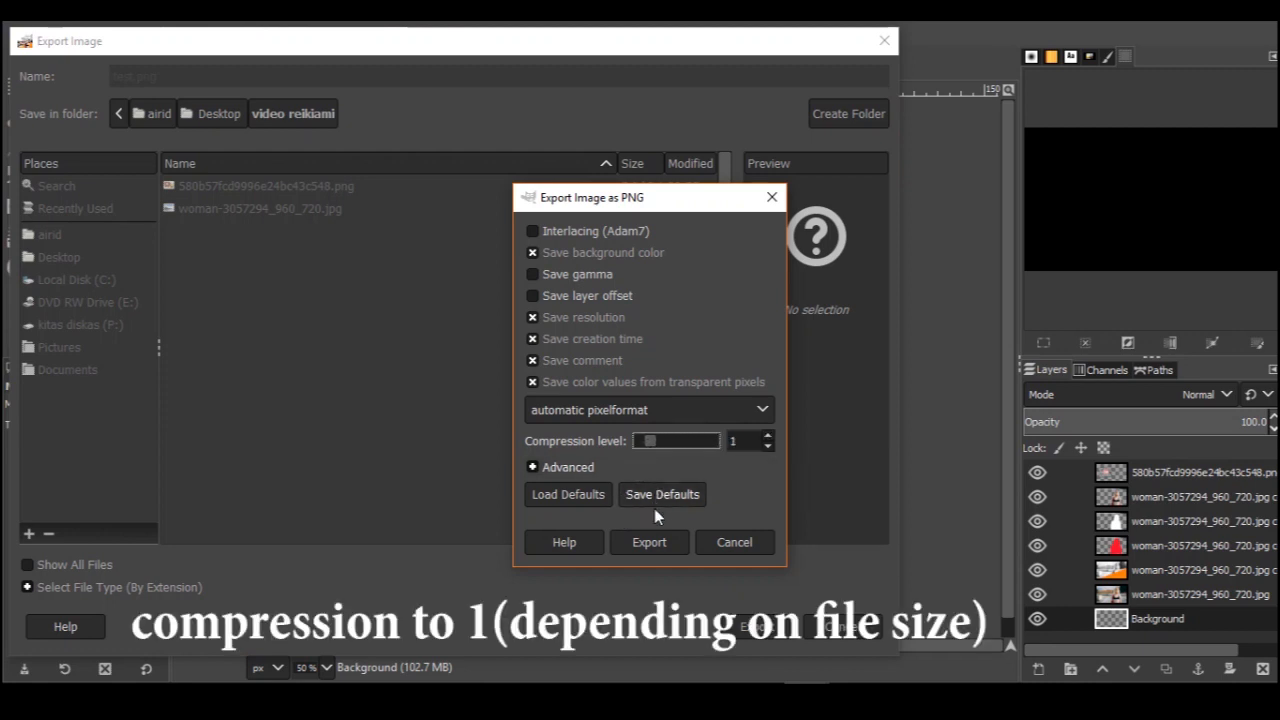
{"action": "left_click", "coordinate": [652, 542]}
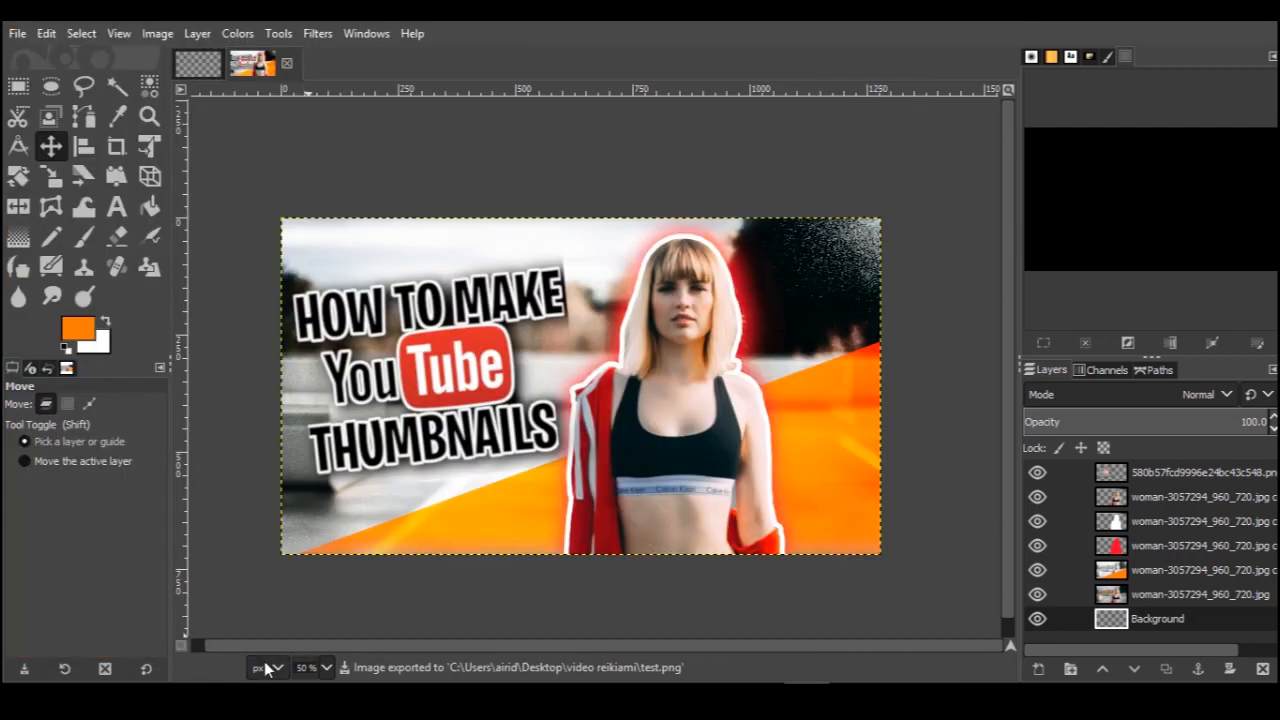
Switch to the video reikiami folder in File Explorer, enlarge its window, and view the exported test image in a maximized photo viewer
{"action": "left_click", "coordinate": [195, 695]}
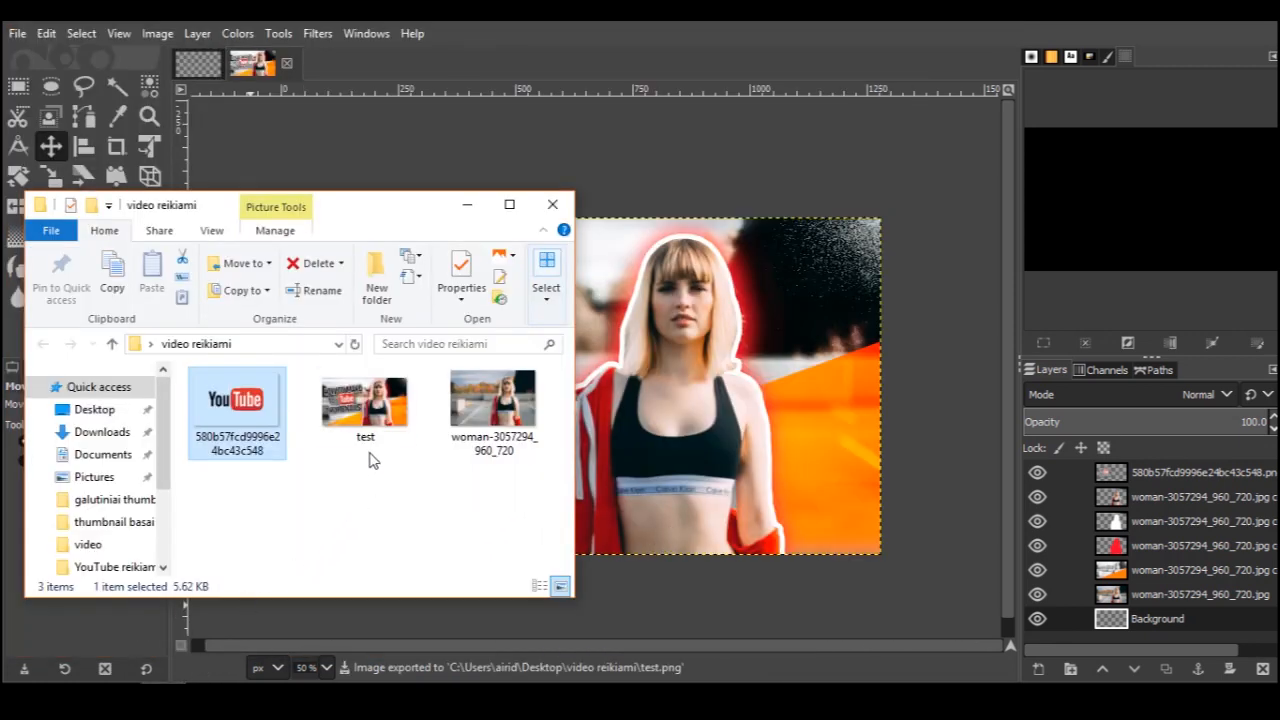
{"action": "left_click", "coordinate": [369, 433]}
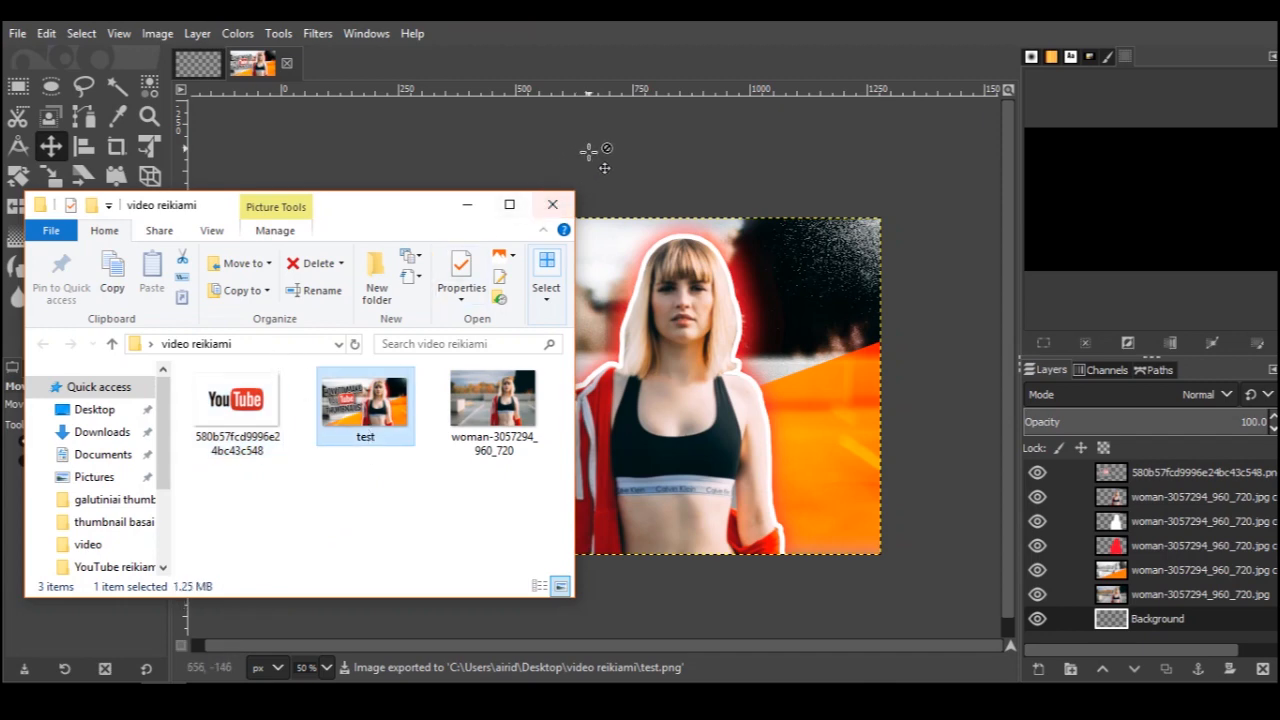
{"action": "left_click_drag", "start_coordinate": [580, 193], "coordinate": [822, 108]}
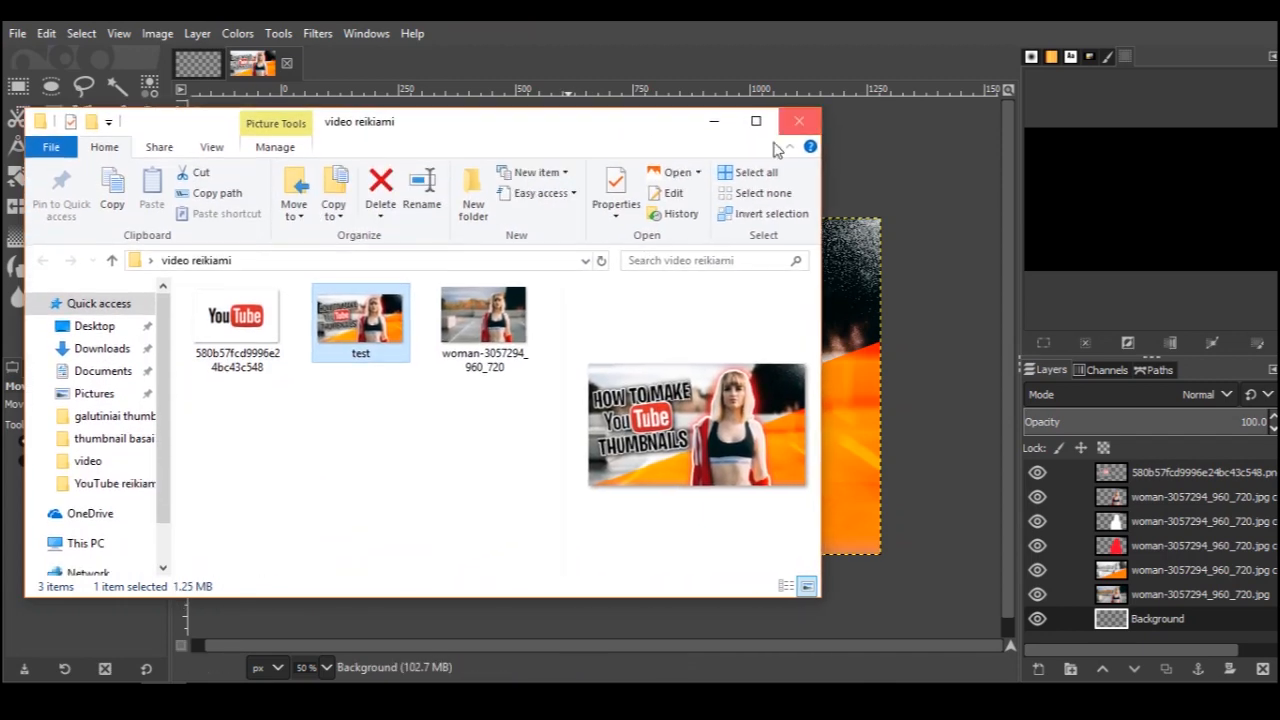
{"action": "double_click", "coordinate": [362, 345]}
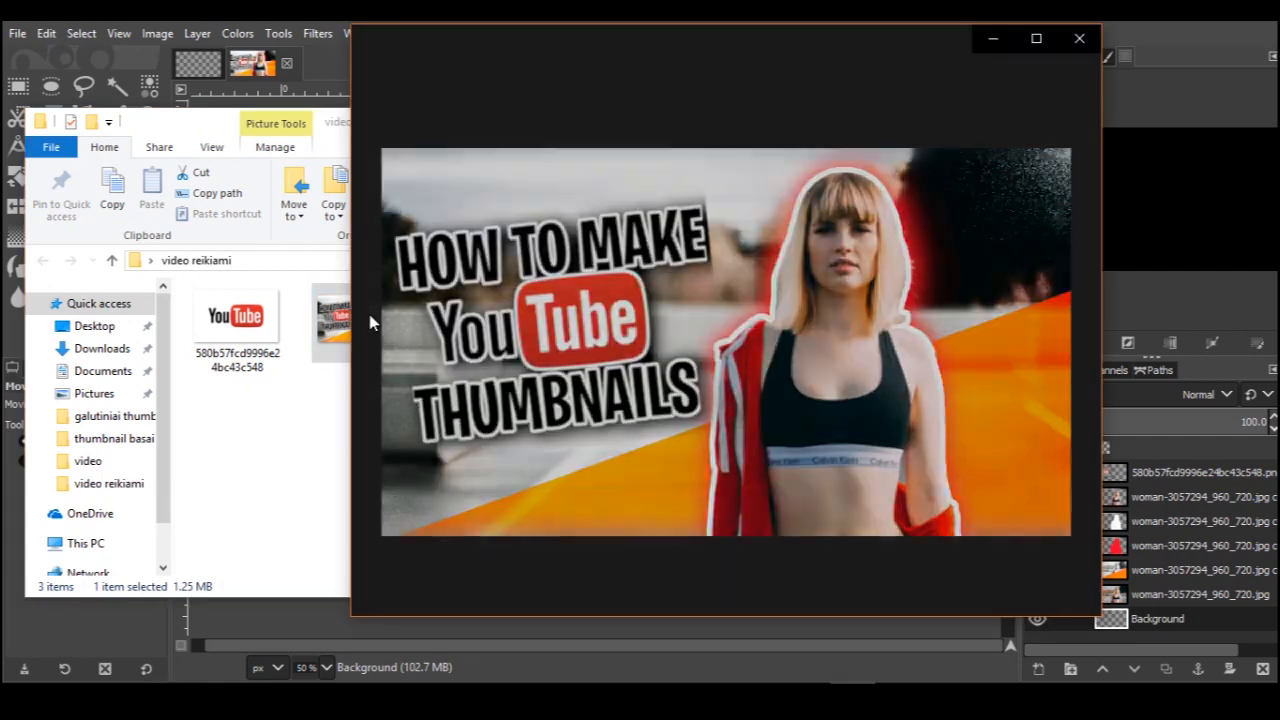
{"action": "left_click", "coordinate": [1036, 38]}
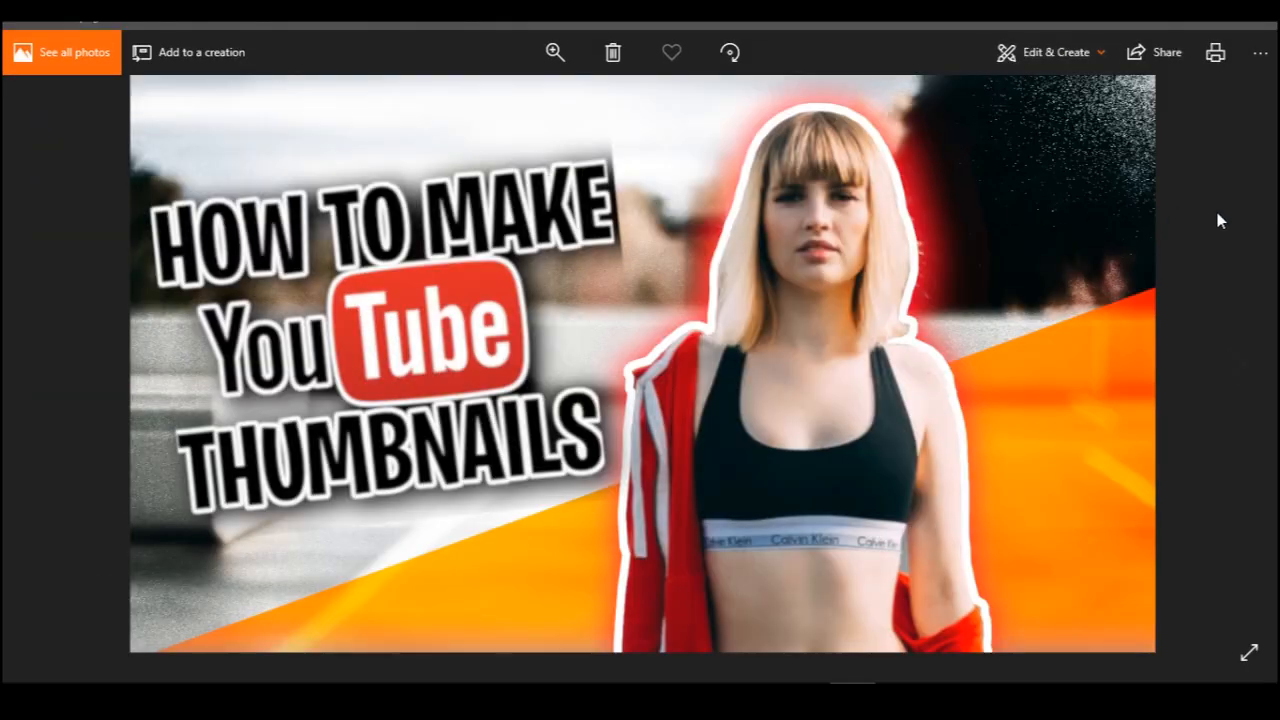